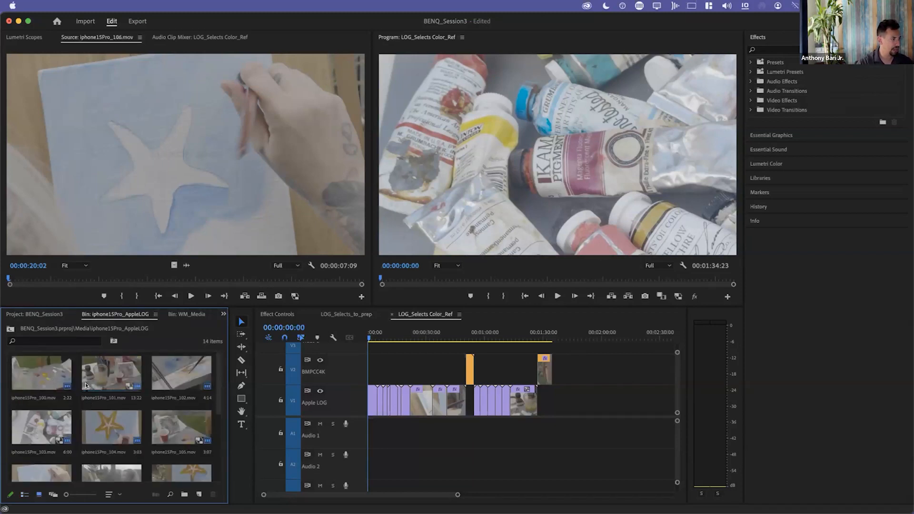
# Preview the clips iphone15Pro_103, iphone15Pro_104 and iphone15Pro_105 from the AppleLOG bin in the Source monitor.
pyautogui.doubleClick(96, 369)
pyautogui.doubleClick(92, 430)
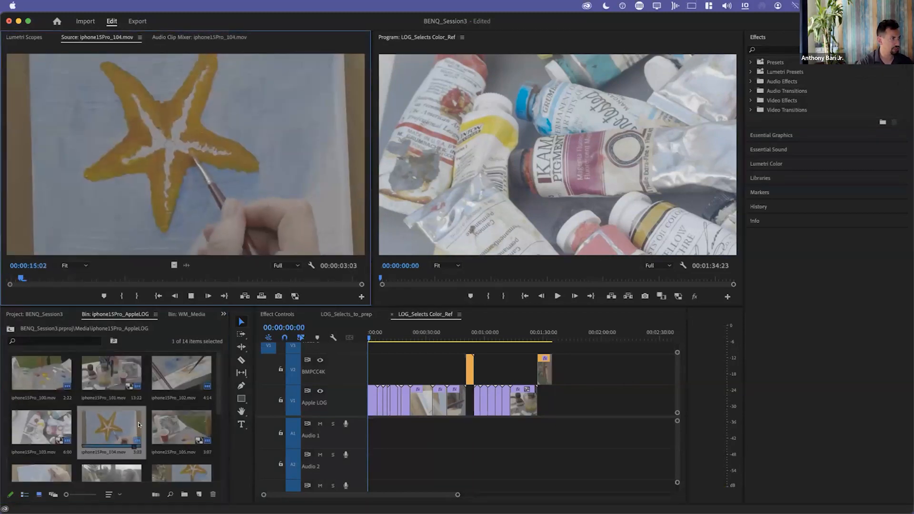
pyautogui.click(21, 431)
pyautogui.doubleClick(21, 431)
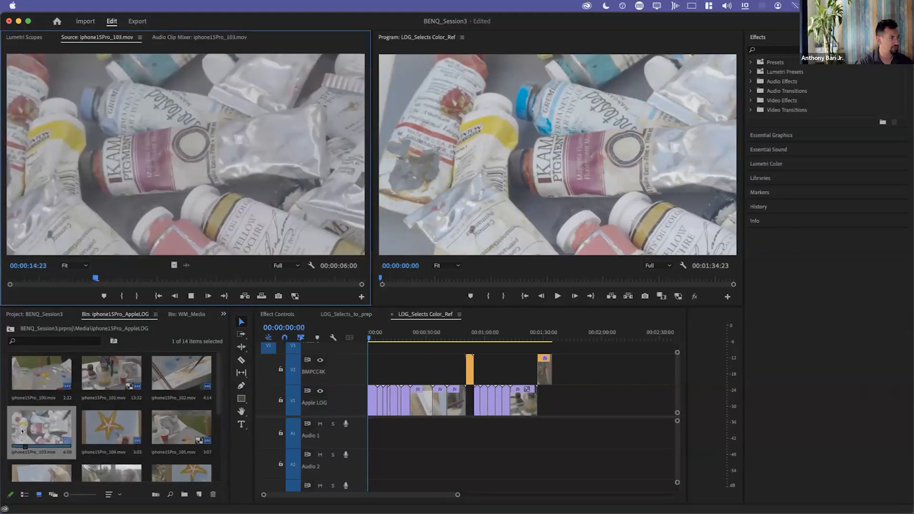
pyautogui.doubleClick(110, 417)
pyautogui.press('space')
pyautogui.press('space')
pyautogui.moveTo(63, 277); pyautogui.dragTo(118, 280)
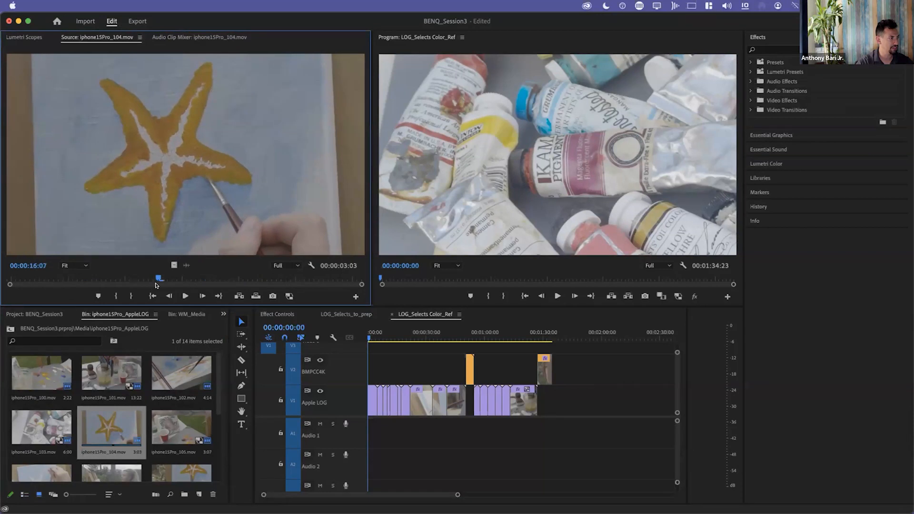
pyautogui.doubleClick(167, 430)
pyautogui.press('space')
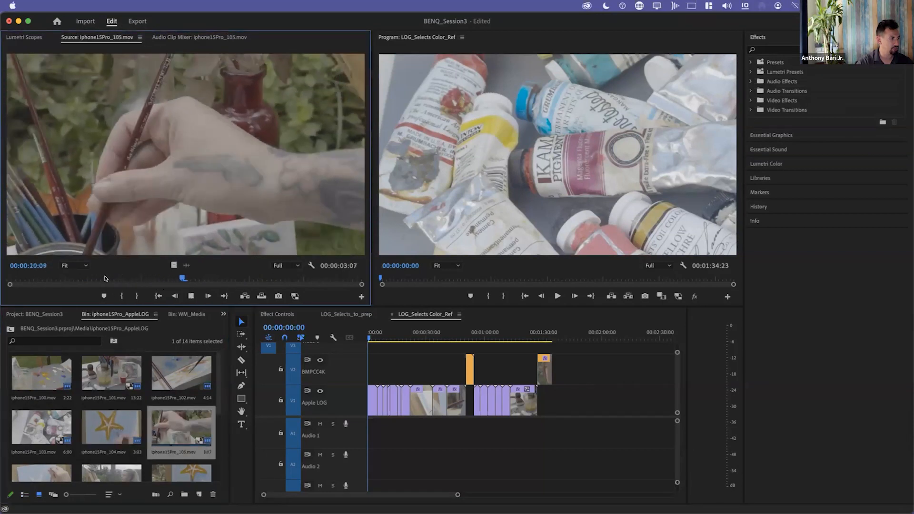
pyautogui.press('space')
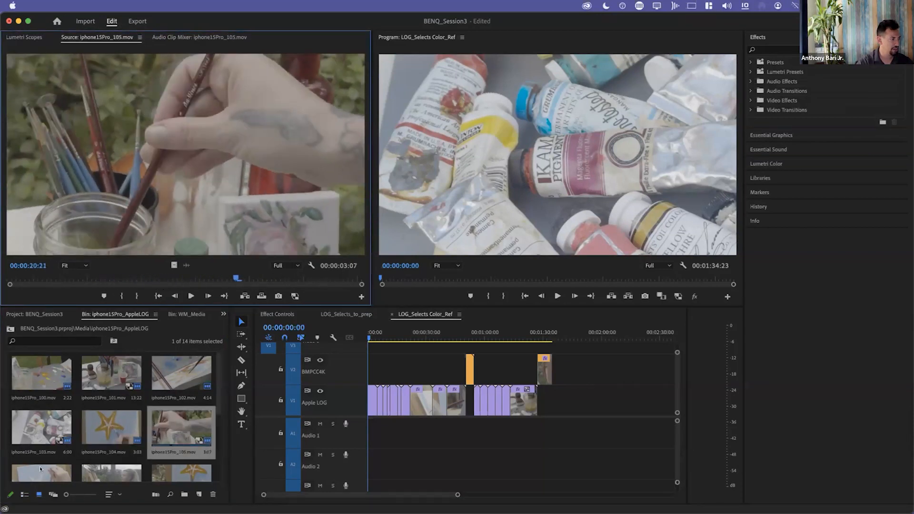
# Play back the clips iphone15Pro_106, iphone15Pro_107 and iphone15Pro_108 in the Source monitor.
pyautogui.scroll(-3, 28, 468)
pyautogui.doubleClick(28, 373)
pyautogui.press('space')
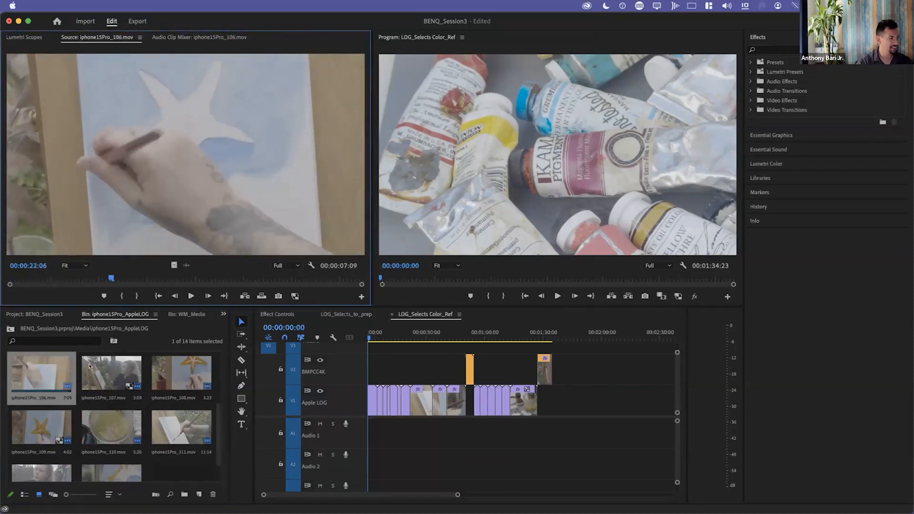
pyautogui.doubleClick(110, 371)
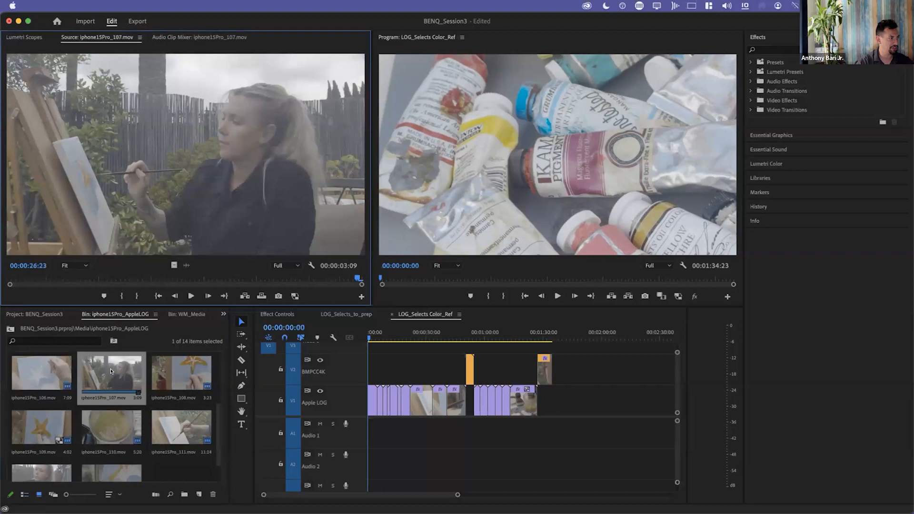
pyautogui.press('space')
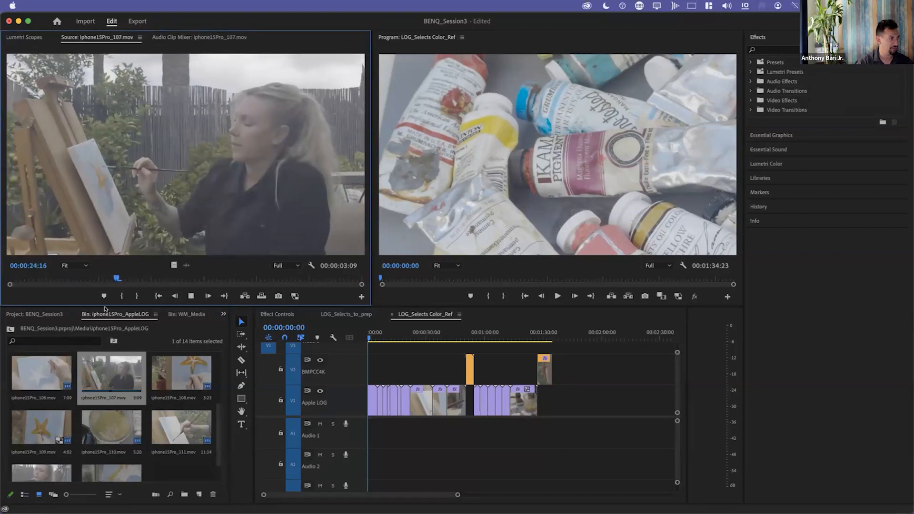
pyautogui.doubleClick(180, 378)
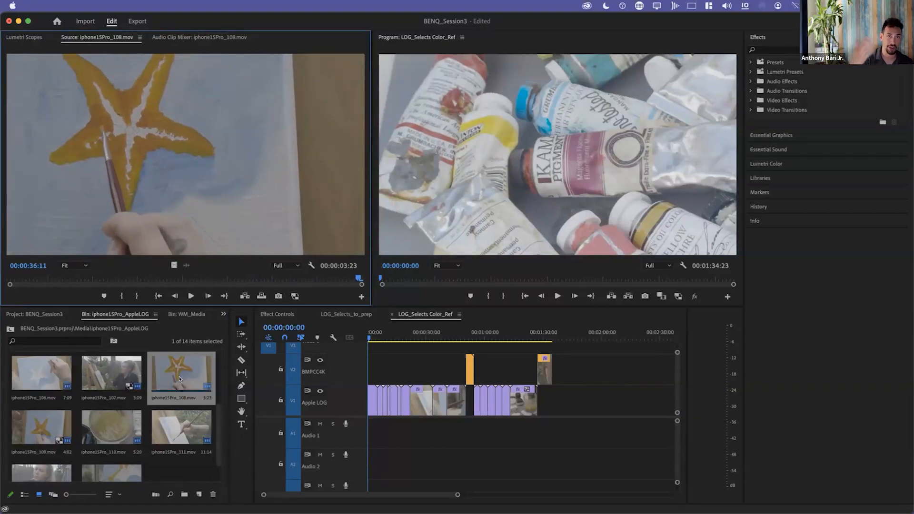
# Review the clips iphone15Pro_109, iphone15Pro_110 and iphone15Pro_111 in the Source monitor.
pyautogui.doubleClick(42, 433)
pyautogui.press('space')
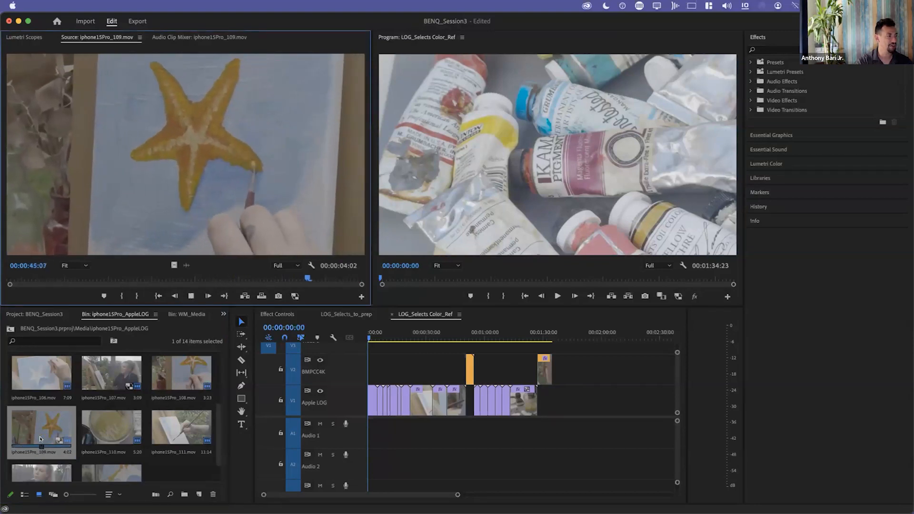
pyautogui.press('space')
pyautogui.doubleClick(106, 438)
pyautogui.press('space')
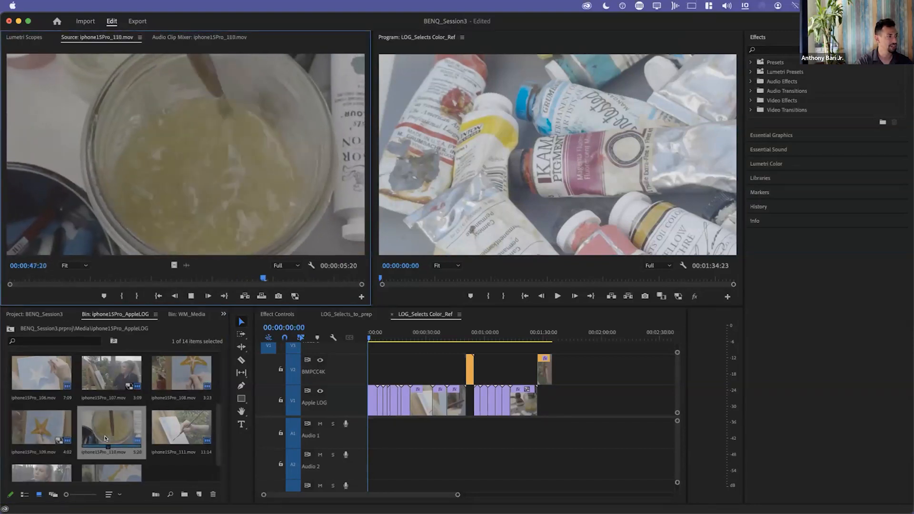
pyautogui.doubleClick(178, 431)
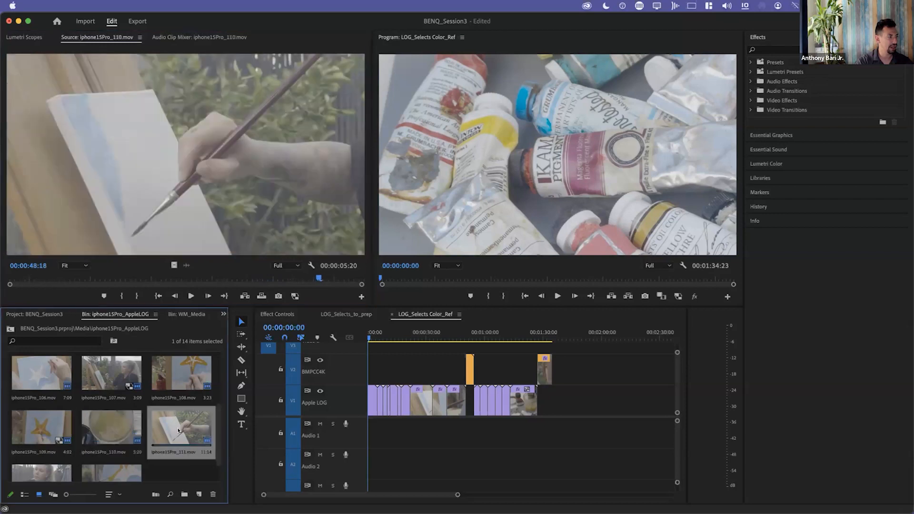
pyautogui.press('space')
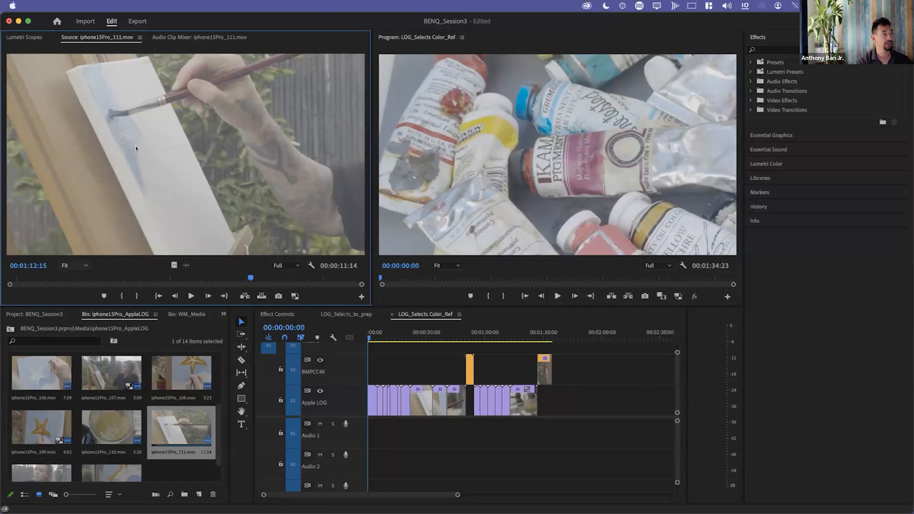
# Inspect the canvas detail of iphone15Pro_111 at 100% magnification, then return the Source monitor to Fit.
pyautogui.press('space')
pyautogui.press('super+equal')
pyautogui.press('super+equal')
pyautogui.press('super+equal')
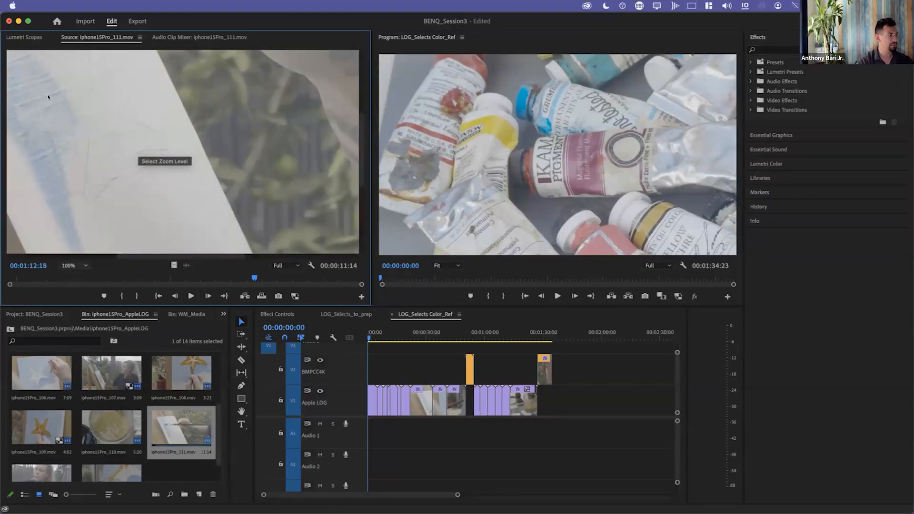
pyautogui.moveTo(212, 280); pyautogui.dragTo(261, 276)
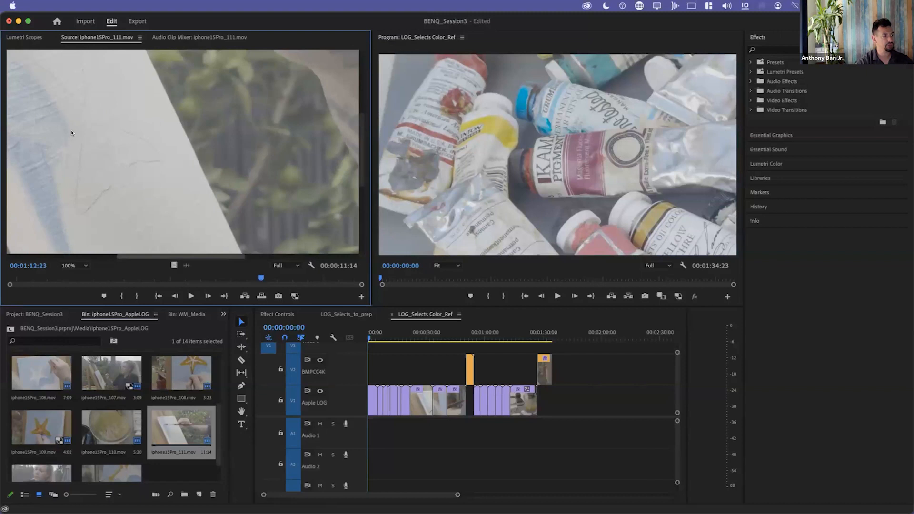
pyautogui.scroll(-3, 71, 132)
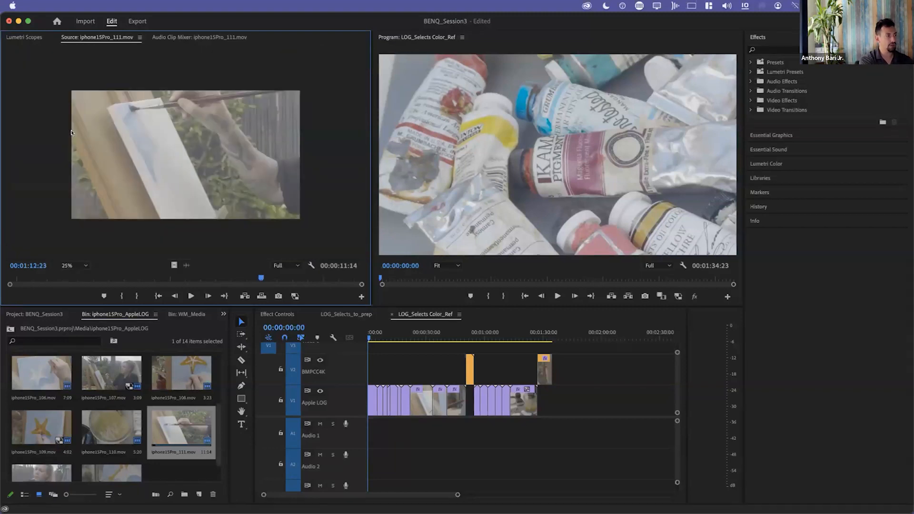
pyautogui.scroll(-2, 71, 133)
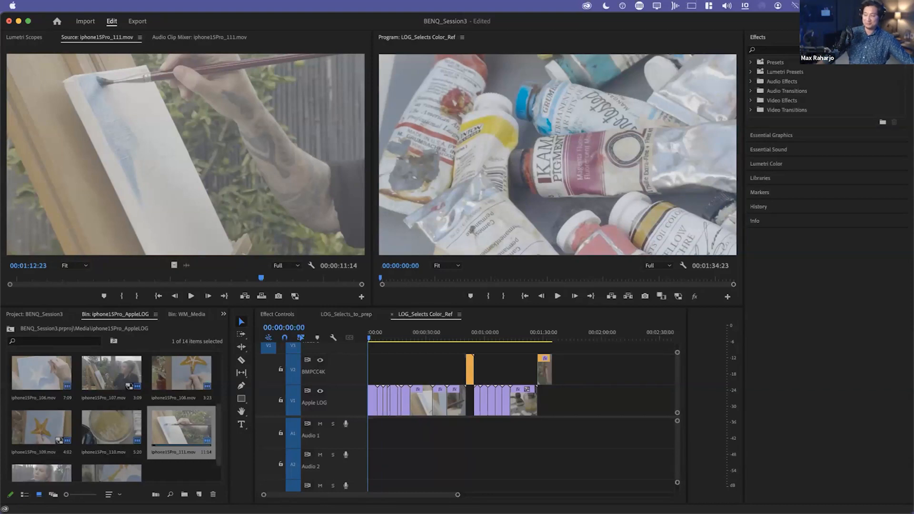
# Minimize the track heights of the LOG_Selects Color_Ref sequence and step through its edit points to the brush-rinsing clip at 00:00:15:18.
pyautogui.click(171, 141)
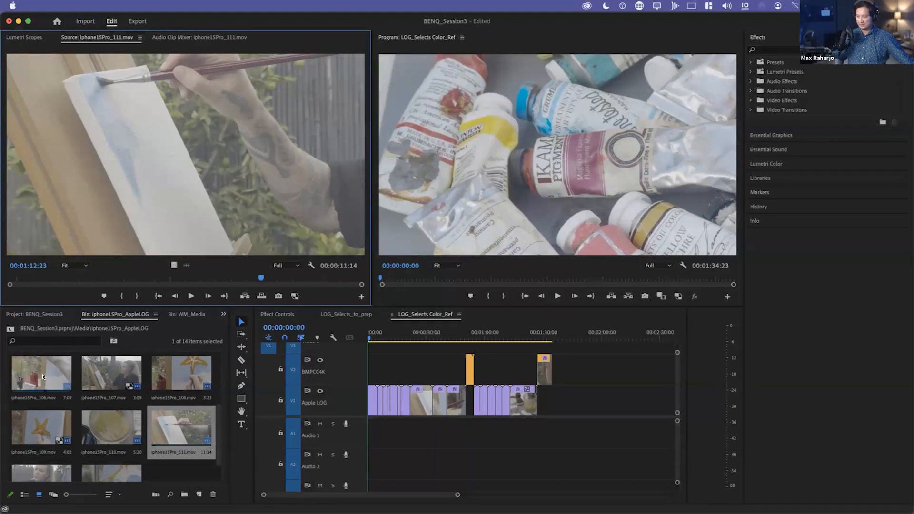
pyautogui.click(413, 363)
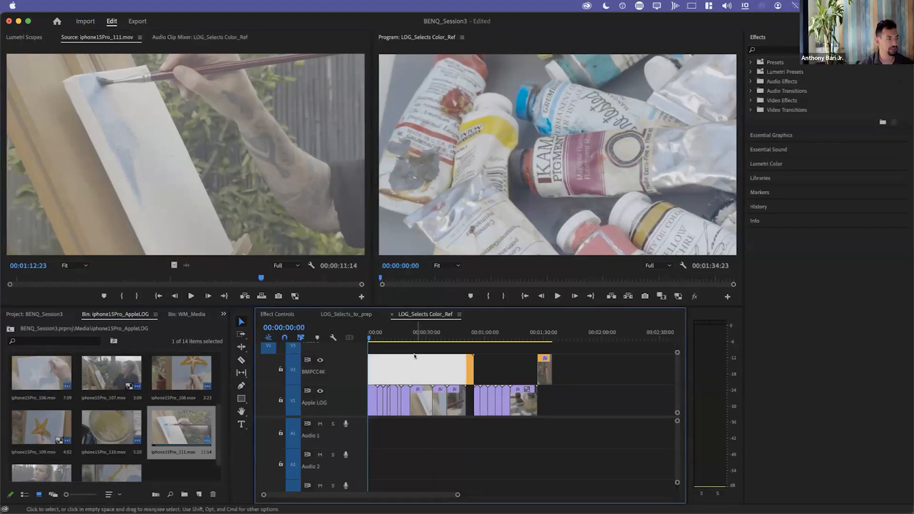
pyautogui.hotkey('shift', '-')
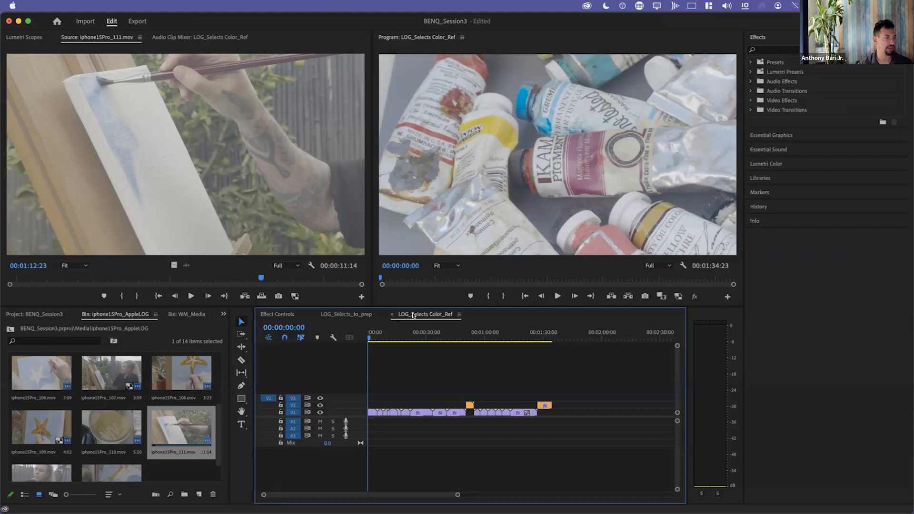
pyautogui.click(379, 335)
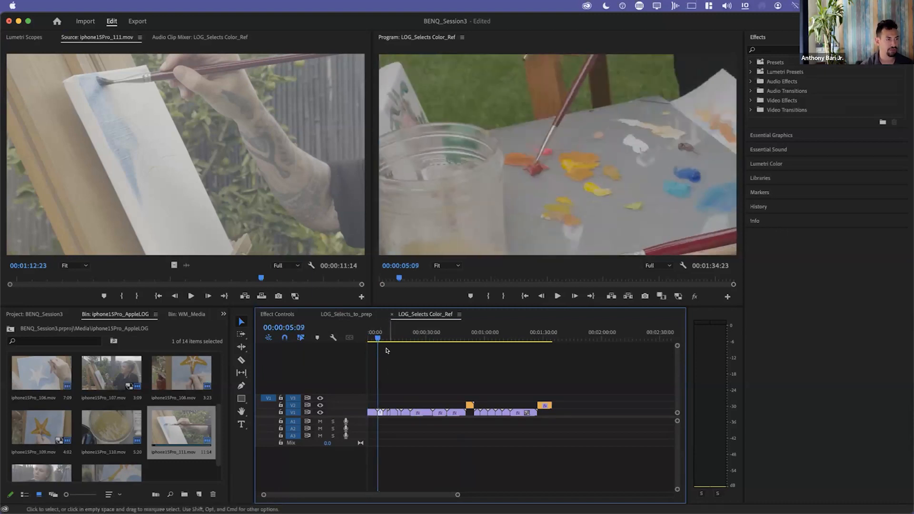
pyautogui.press('Down')
pyautogui.press('Down')
pyautogui.press('Down')
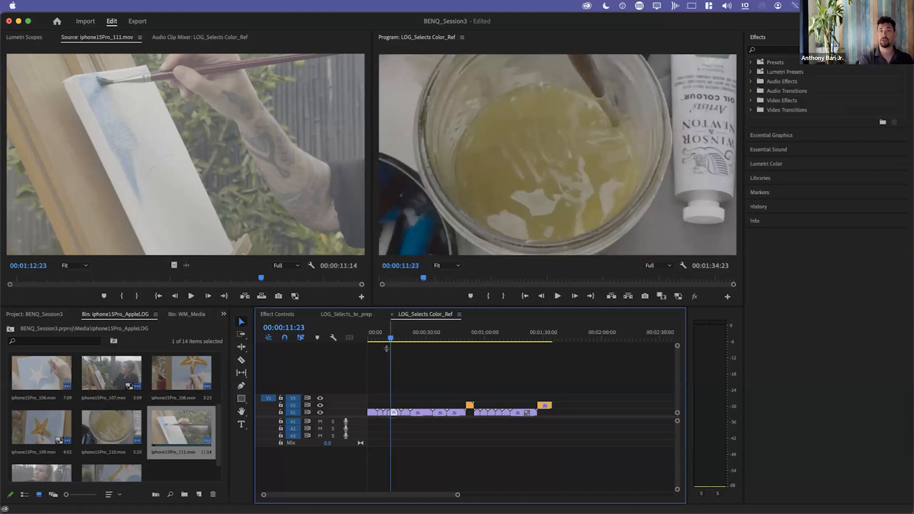
pyautogui.press('Down')
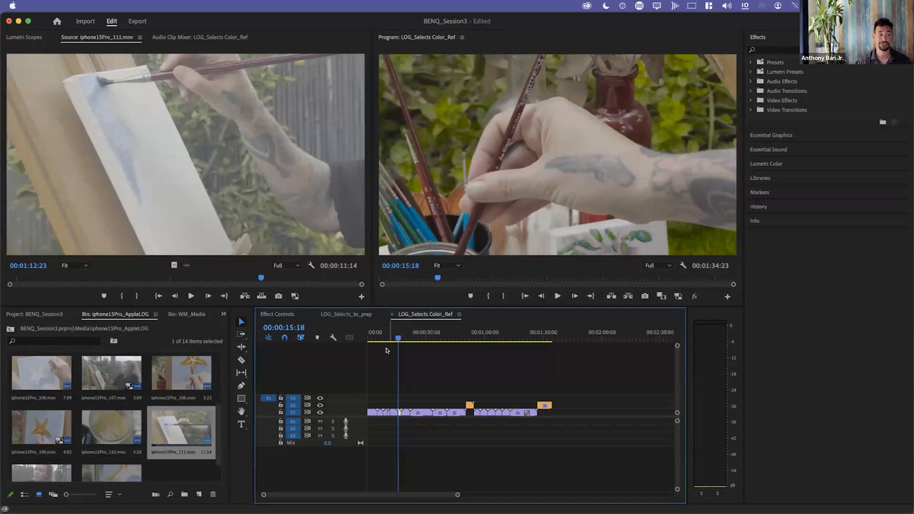
# Expand the RG Magic Bullet group within the video effects and select Colorista V.
pyautogui.click(750, 99)
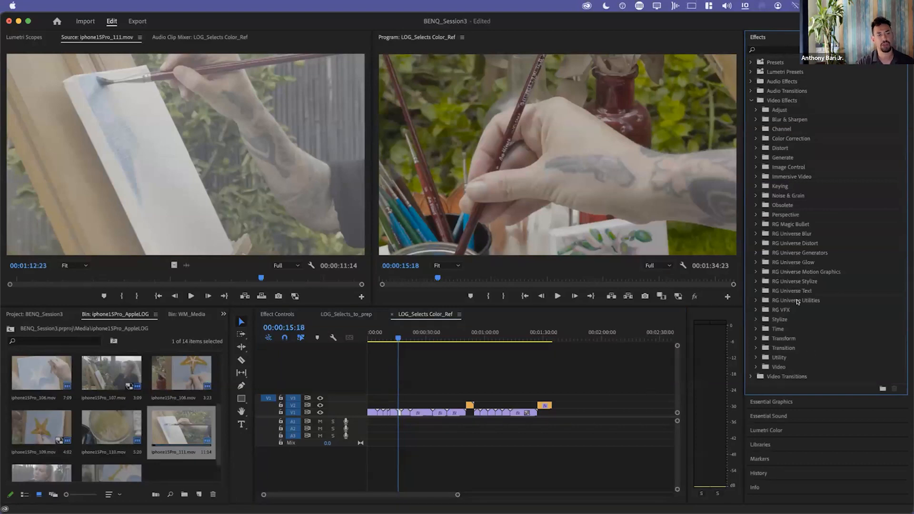
pyautogui.click(809, 225)
pyautogui.click(757, 224)
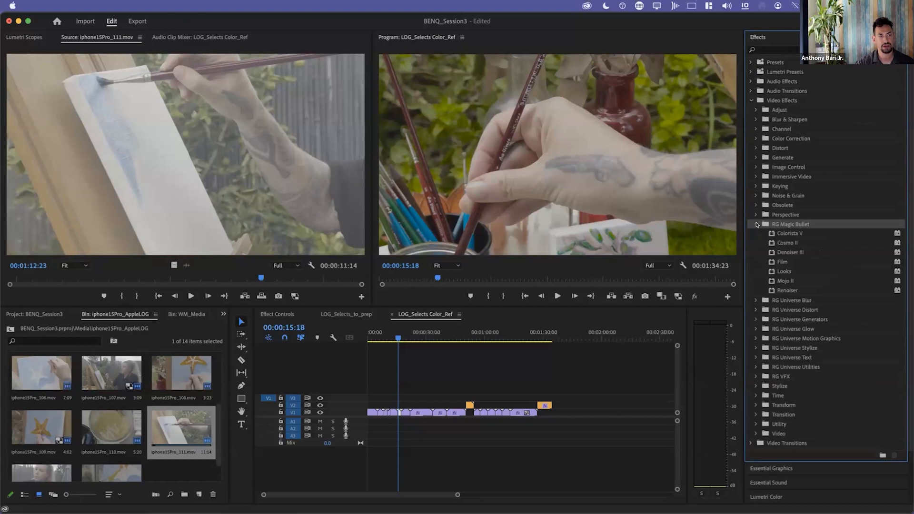
pyautogui.click(784, 234)
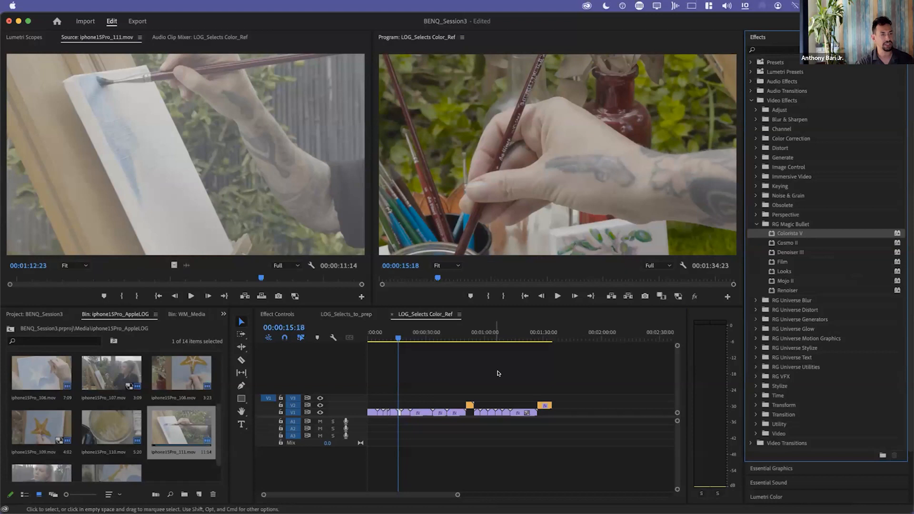
# Open the LOG_Selects_to_prep sequence and turn off the Looks effect on its first clip, iphone15Pro_103.
pyautogui.click(274, 315)
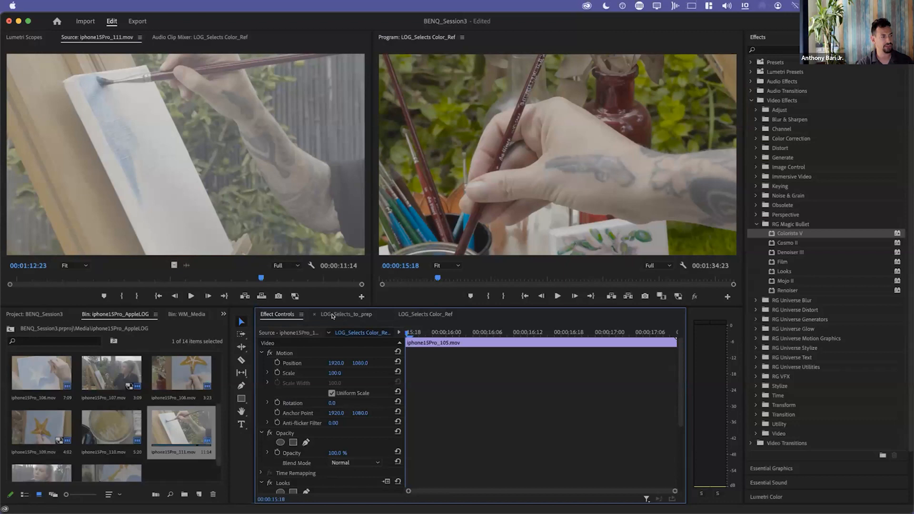
pyautogui.moveTo(279, 316); pyautogui.dragTo(295, 395)
pyautogui.click(352, 315)
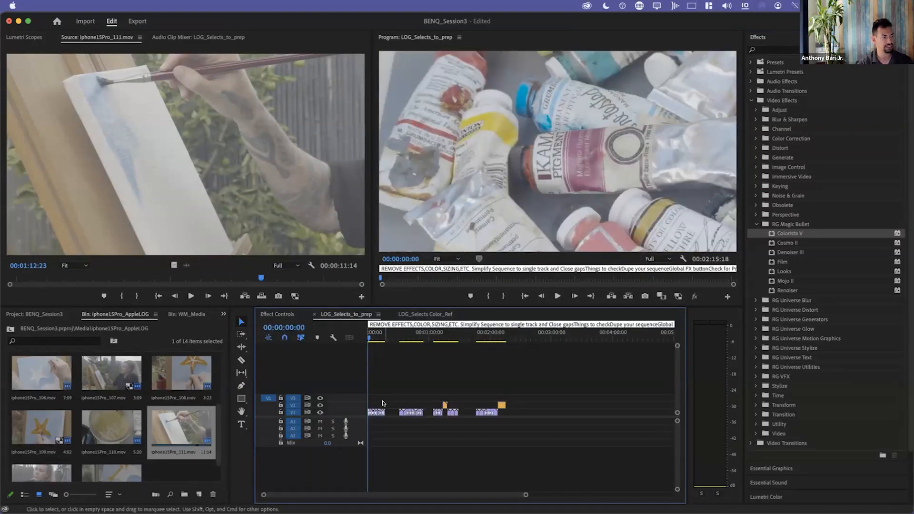
pyautogui.click(293, 317)
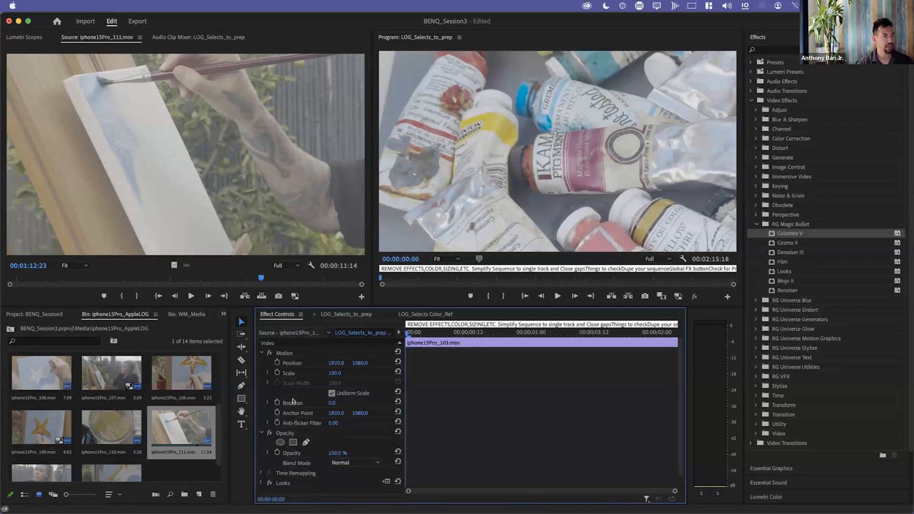
pyautogui.scroll(-2, 286, 440)
pyautogui.click(269, 468)
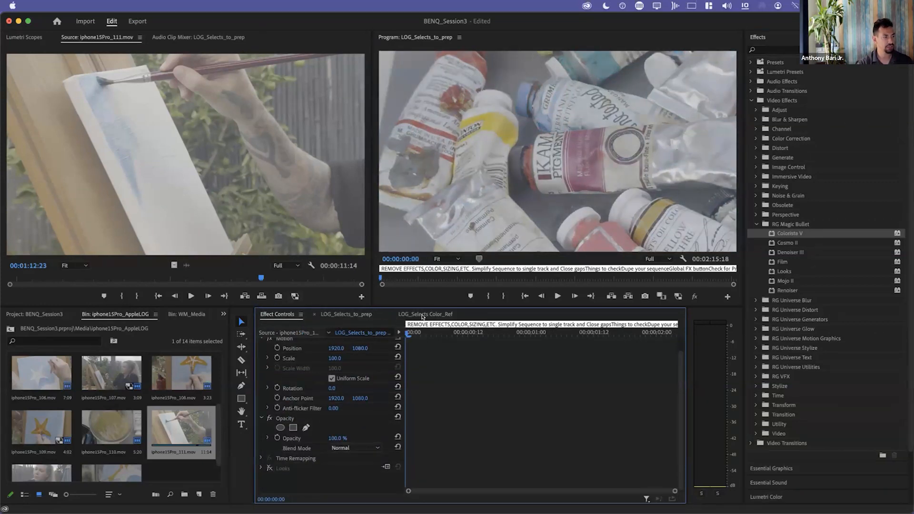
# Examine the layout of the LOG_Selects_to_prep timeline and focus on its first group of clips.
pyautogui.click(343, 314)
pyautogui.press('=')
pyautogui.press('=')
pyautogui.press('=')
pyautogui.press('=')
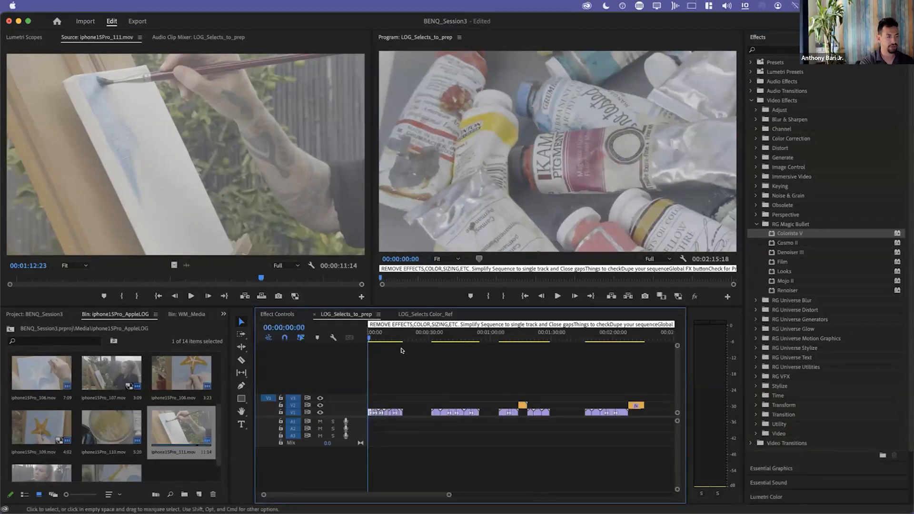
pyautogui.press('-')
pyautogui.press('-')
pyautogui.press('=')
pyautogui.press('=')
pyautogui.press('=')
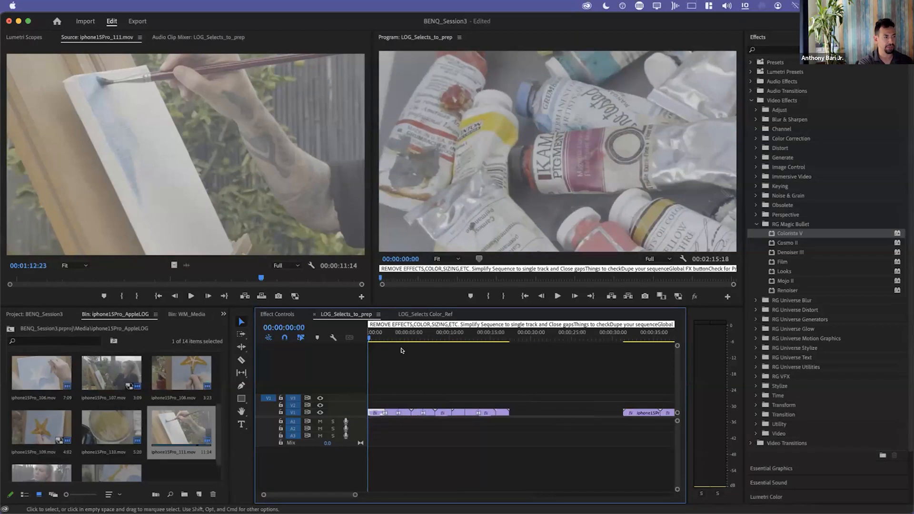
pyautogui.press('-')
pyautogui.press('-')
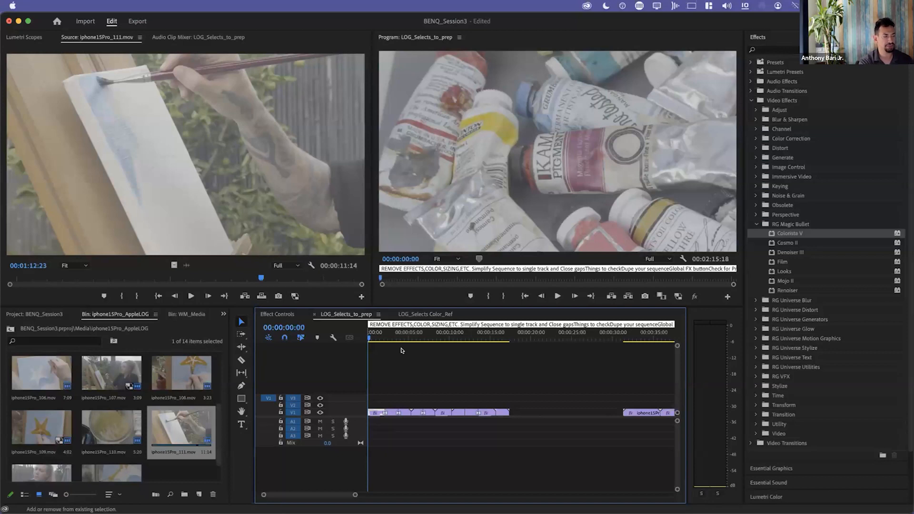
# Expand the track heights of LOG_Selects_to_prep to show clip thumbnails and enlarge the first clip group in the timeline.
pyautogui.hotkey('shift', '=')
pyautogui.hotkey('shift', '-')
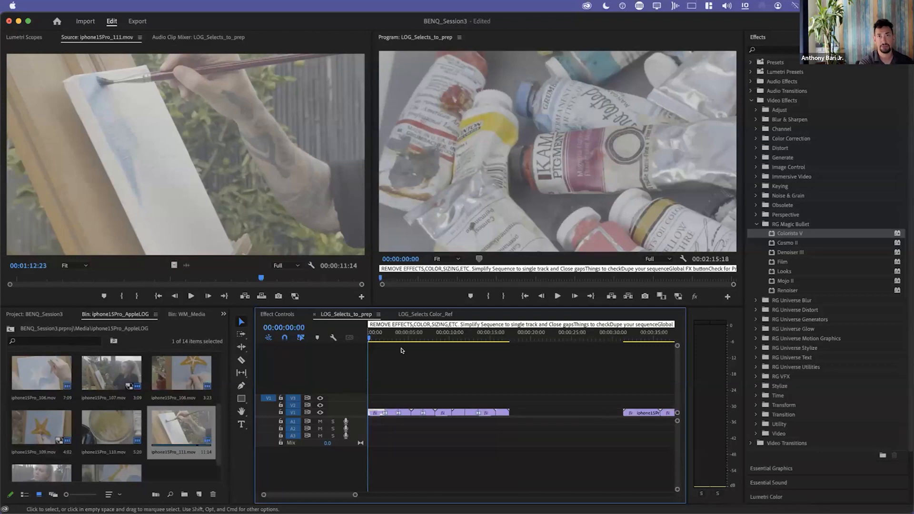
pyautogui.hotkey('shift', '=')
pyautogui.hotkey('shift', '-')
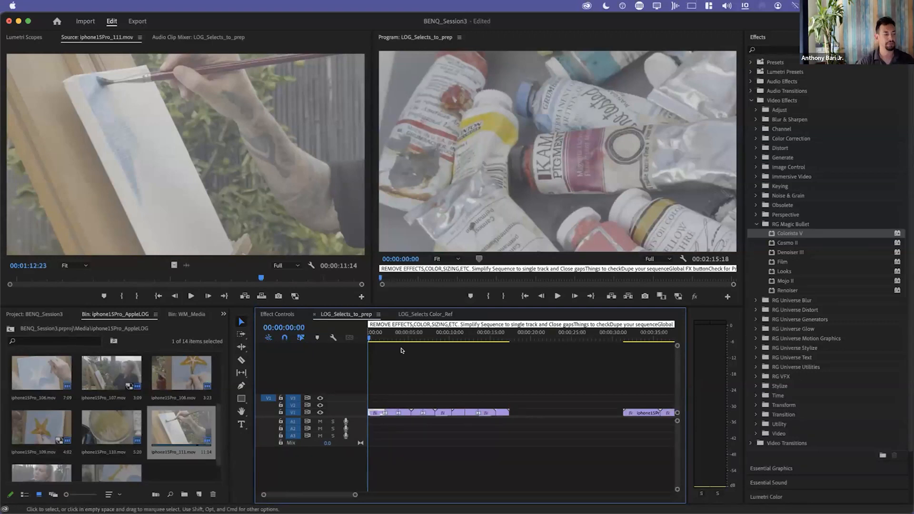
pyautogui.hotkey('shift', '=')
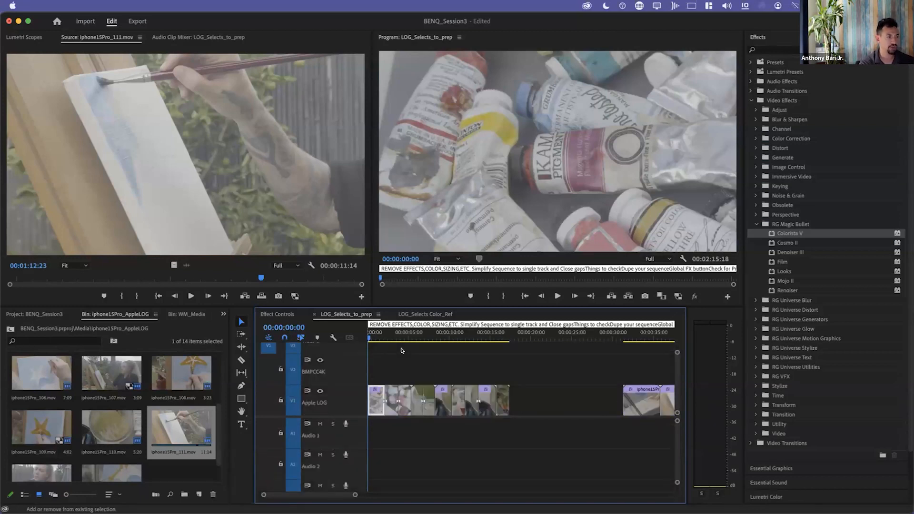
pyautogui.press('=')
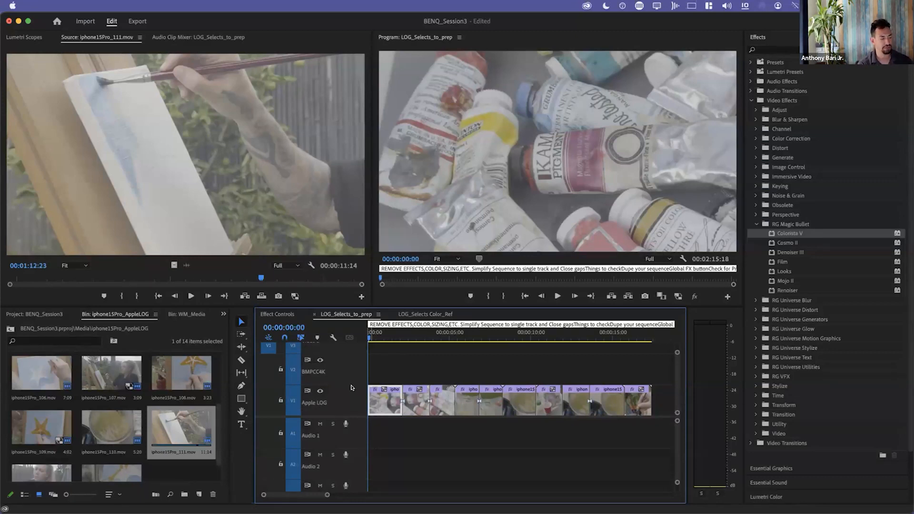
# Switch to the Preview app.
pyautogui.press('super+Tab')
pyautogui.press('super+Tab')
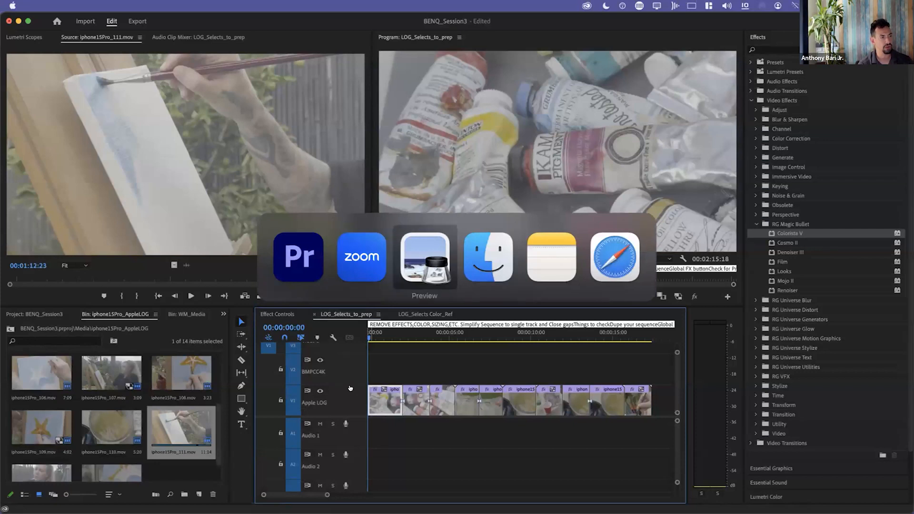
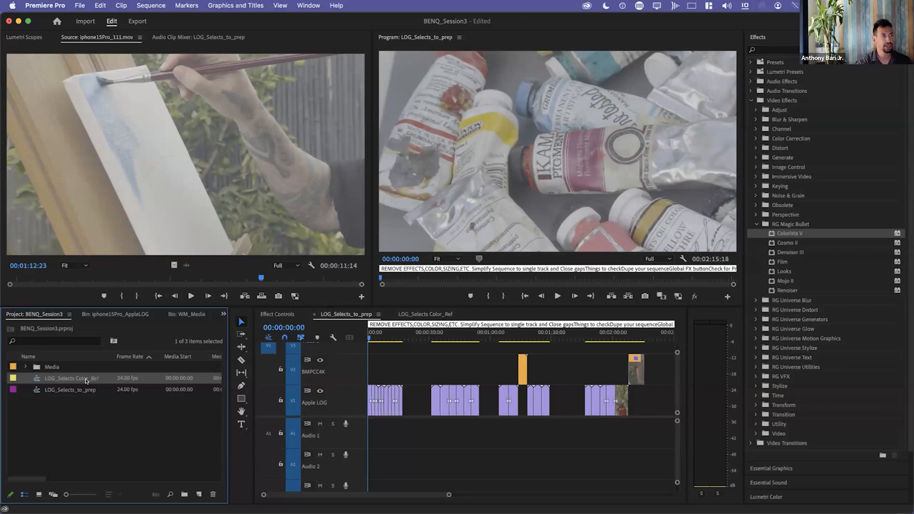
# Select LOG_Selects_to_prep in the project and close the LOG_Selects Color_Ref sequence in the timeline.
pyautogui.click(119, 410)
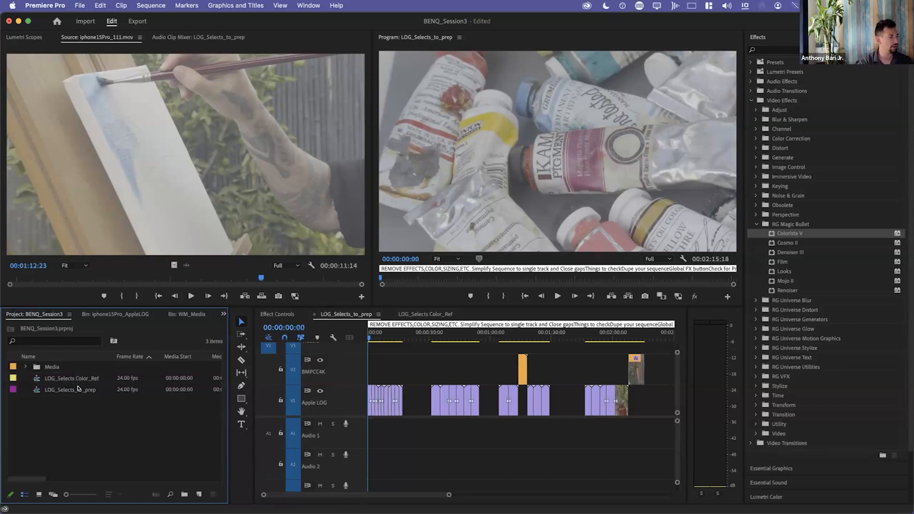
pyautogui.click(79, 388)
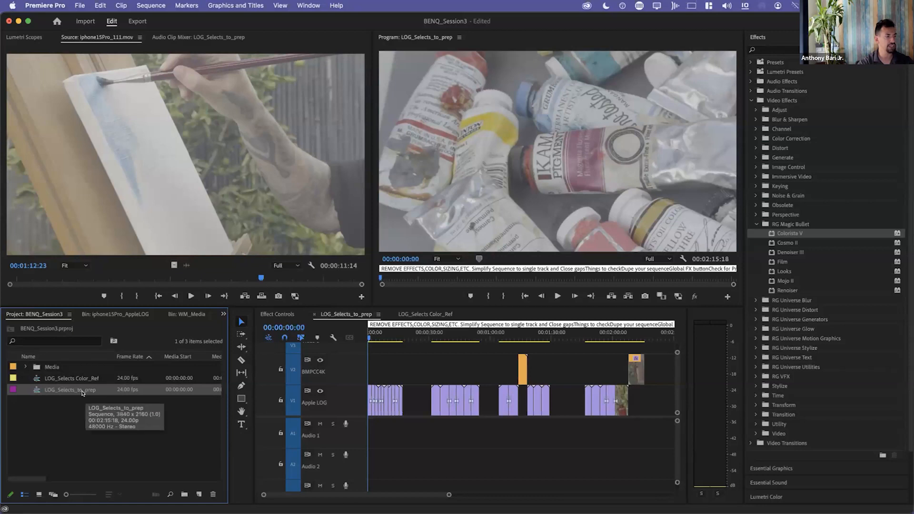
pyautogui.click(413, 313)
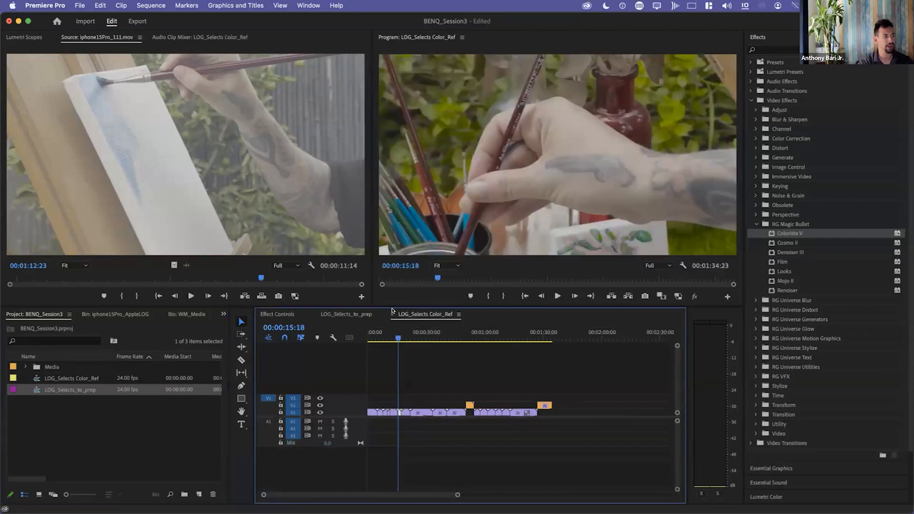
pyautogui.click(392, 315)
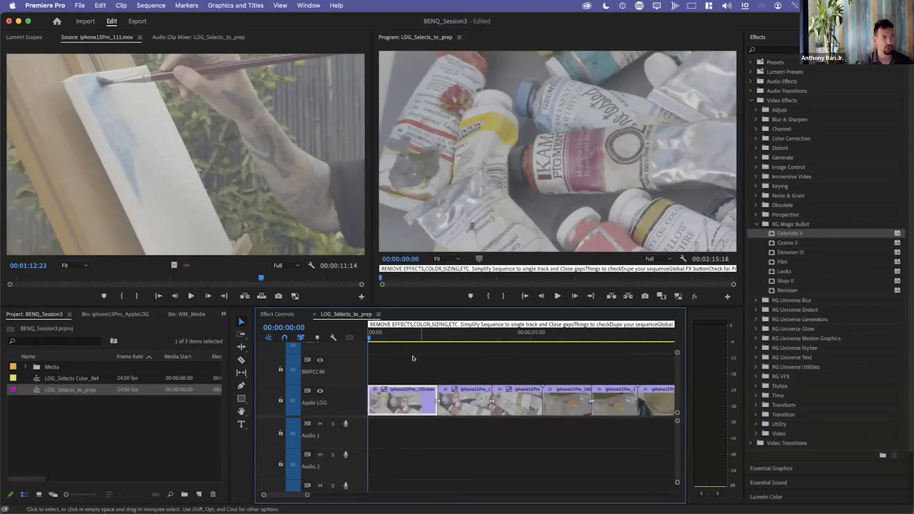
# Apply Colorista V to the first clip, iphone15Pro_103, with the playhead at 00:00:00:20, and display the effect's settings.
pyautogui.click(395, 332)
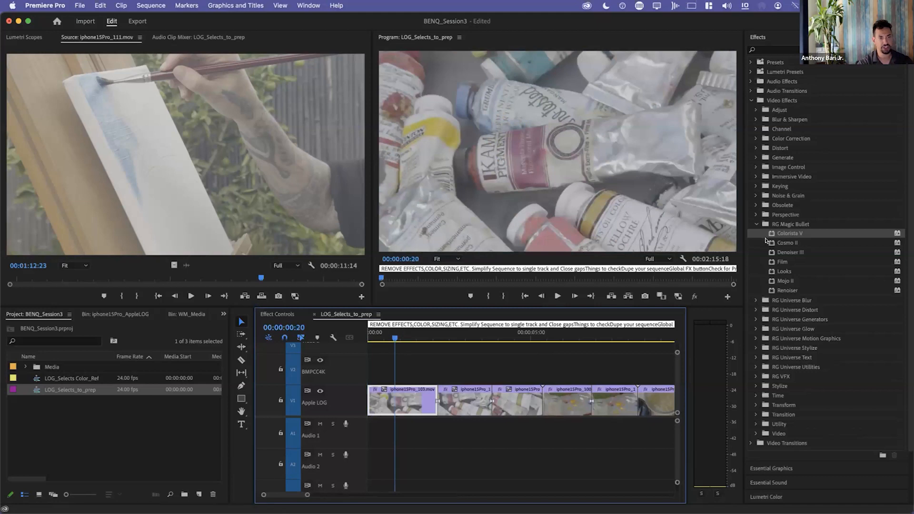
pyautogui.moveTo(770, 233); pyautogui.dragTo(410, 396)
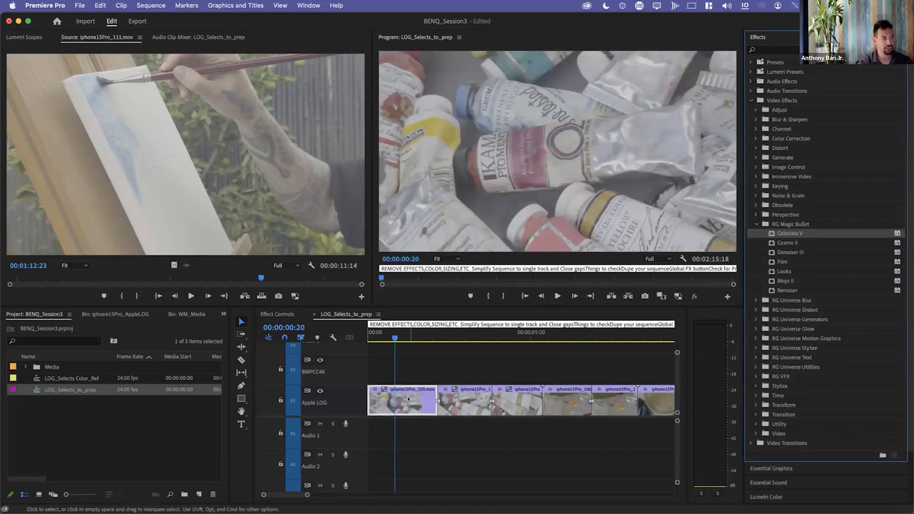
pyautogui.click(277, 314)
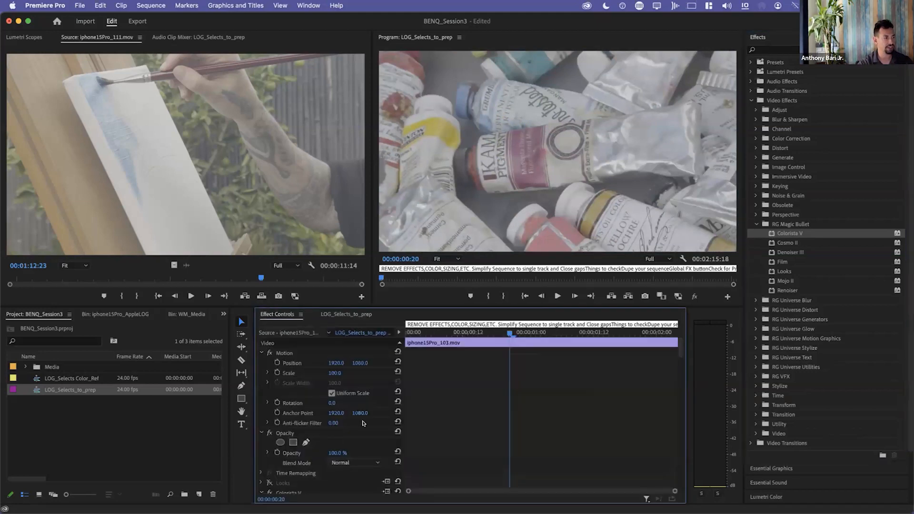
pyautogui.scroll(2, 317, 431)
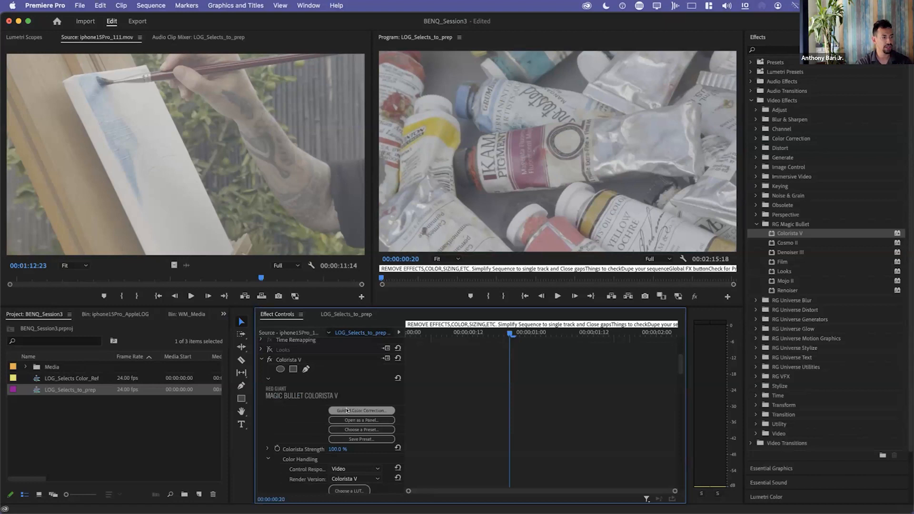
# Start Colorista V's Guided Color Correction and choose "I don't know" as the footage's color space.
pyautogui.click(360, 411)
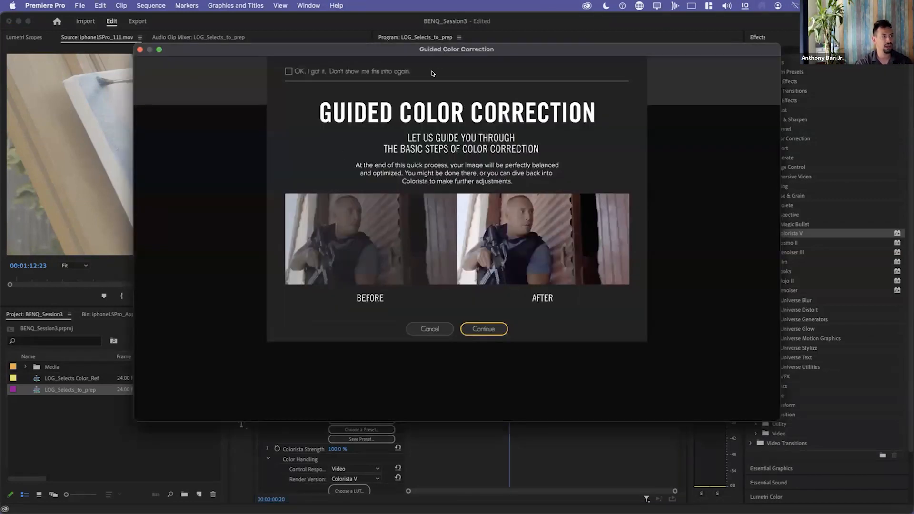
pyautogui.click(491, 330)
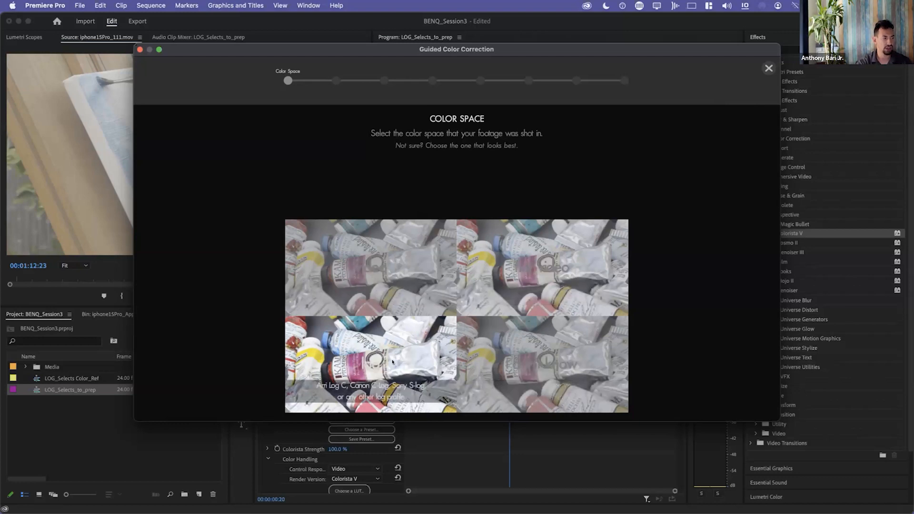
pyautogui.click(506, 348)
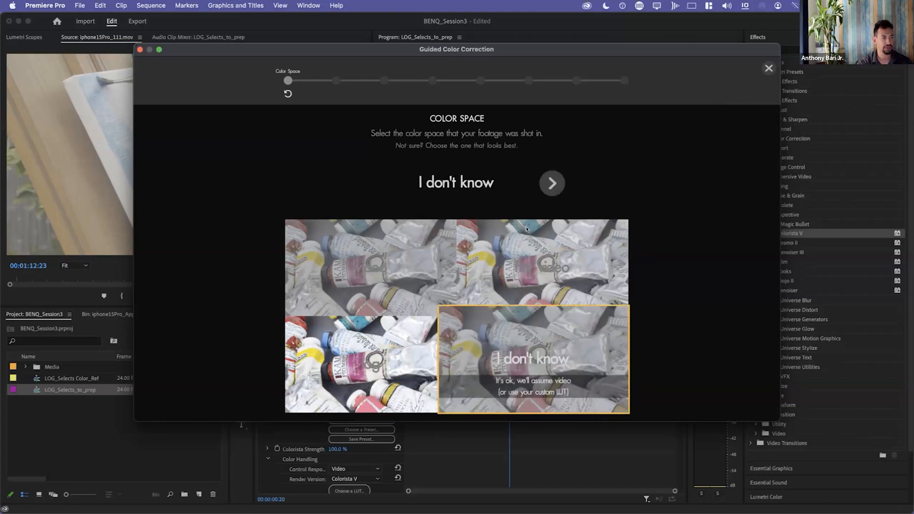
pyautogui.click(542, 179)
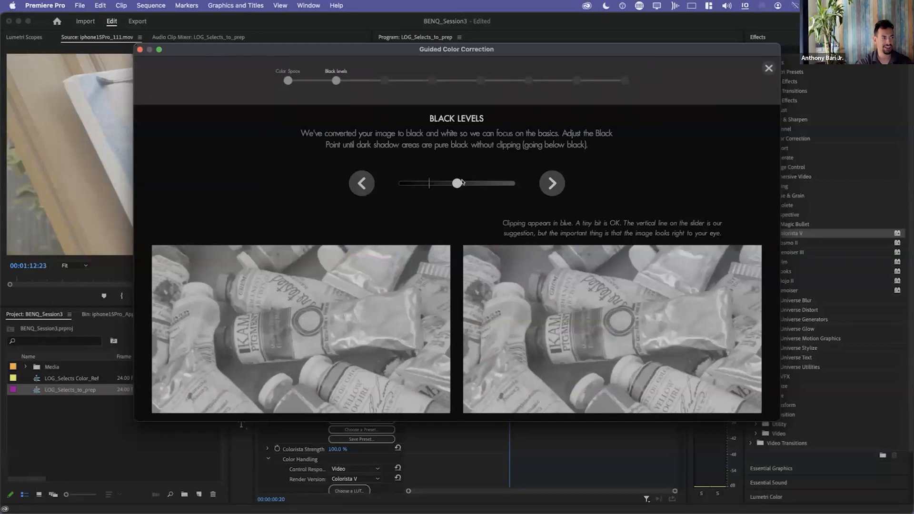
# Lower the black levels to just below the suggested mark and proceed to the white levels stage.
pyautogui.moveTo(459, 183); pyautogui.dragTo(415, 195)
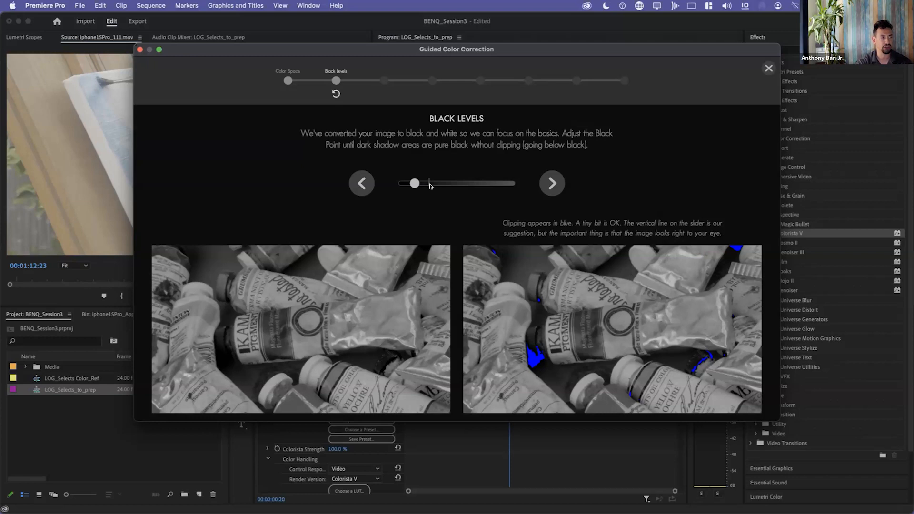
pyautogui.moveTo(415, 182)
pyautogui.mouseDown()
pyautogui.moveTo(444, 180)
pyautogui.moveTo(421, 187)
pyautogui.mouseUp()
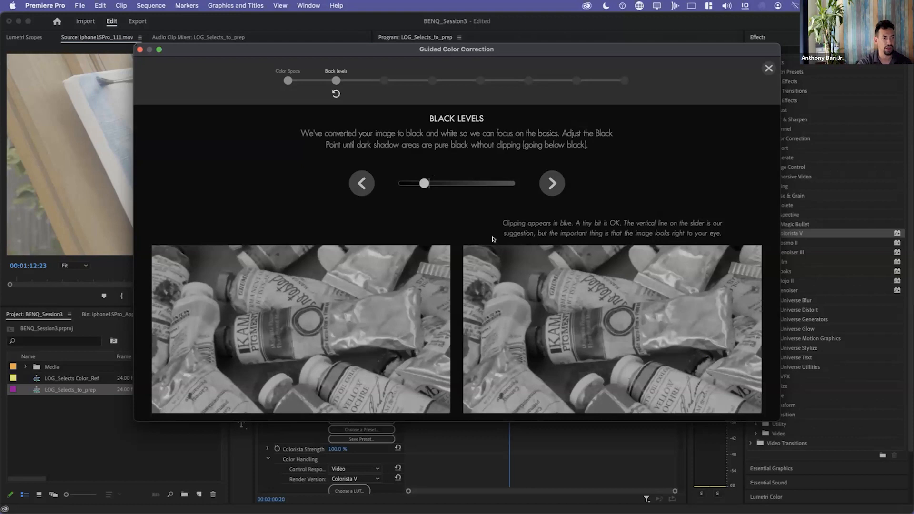
pyautogui.click(552, 186)
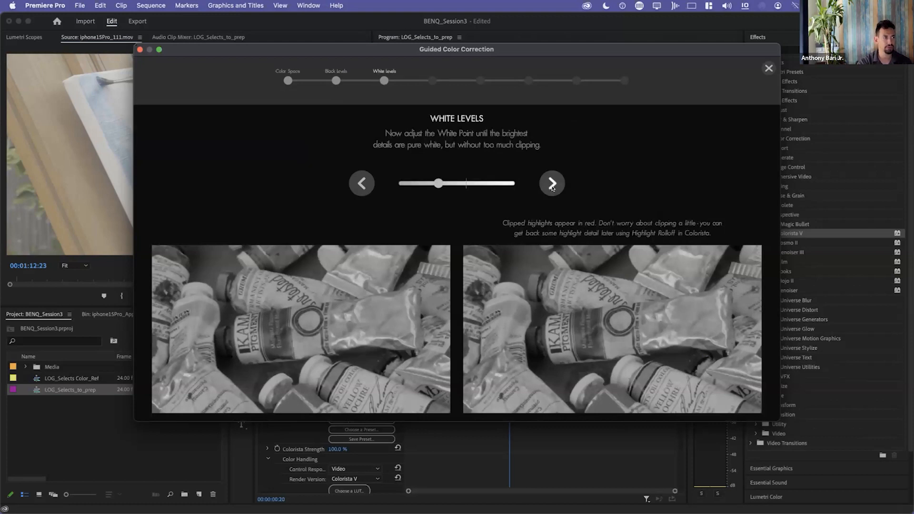
pyautogui.click(336, 81)
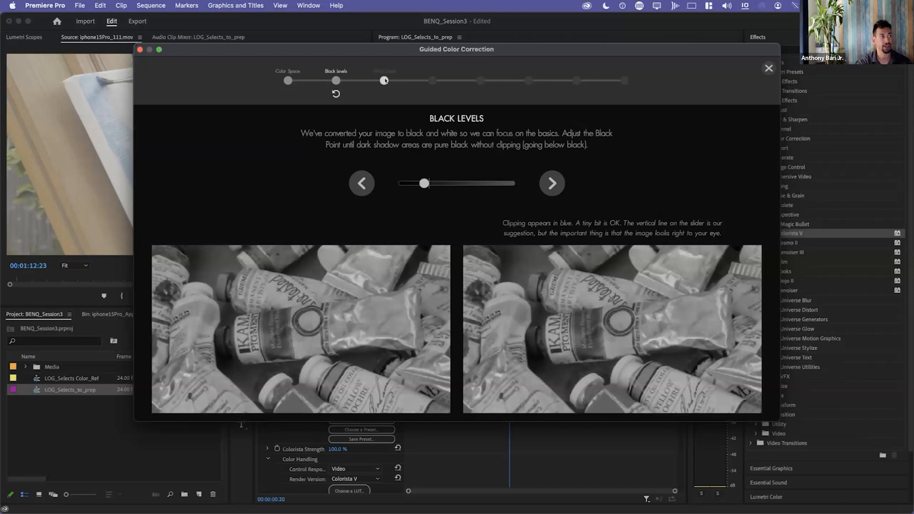
pyautogui.click(384, 81)
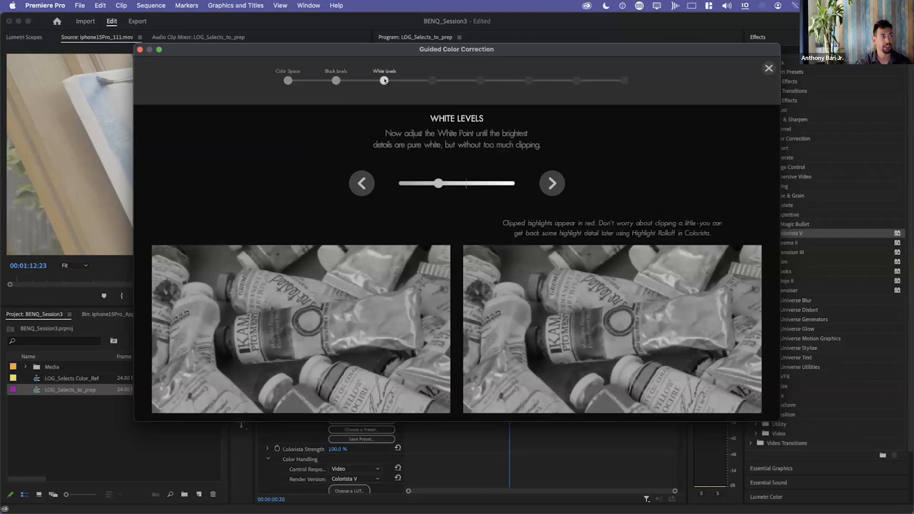
# Raise the white levels to just below the suggested mark and proceed to the midtones stage.
pyautogui.click(447, 183)
pyautogui.moveTo(448, 182); pyautogui.dragTo(477, 186)
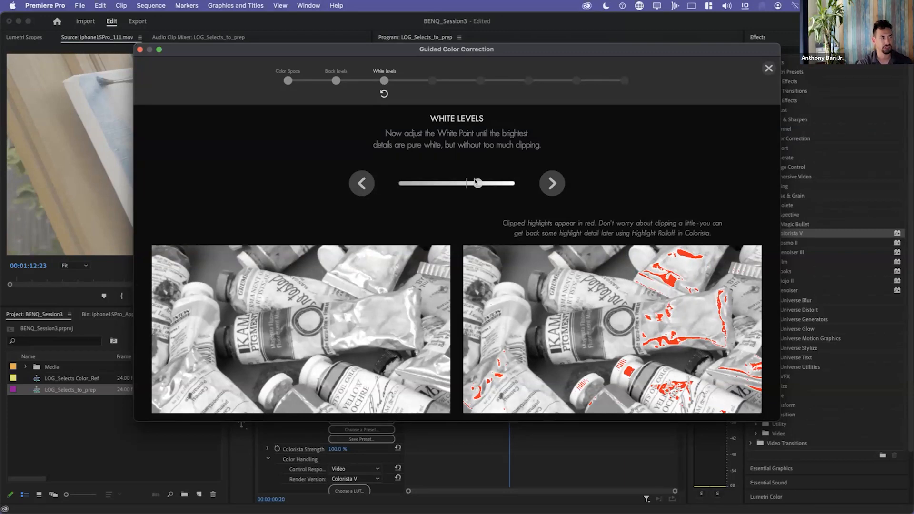
pyautogui.moveTo(476, 182); pyautogui.dragTo(461, 188)
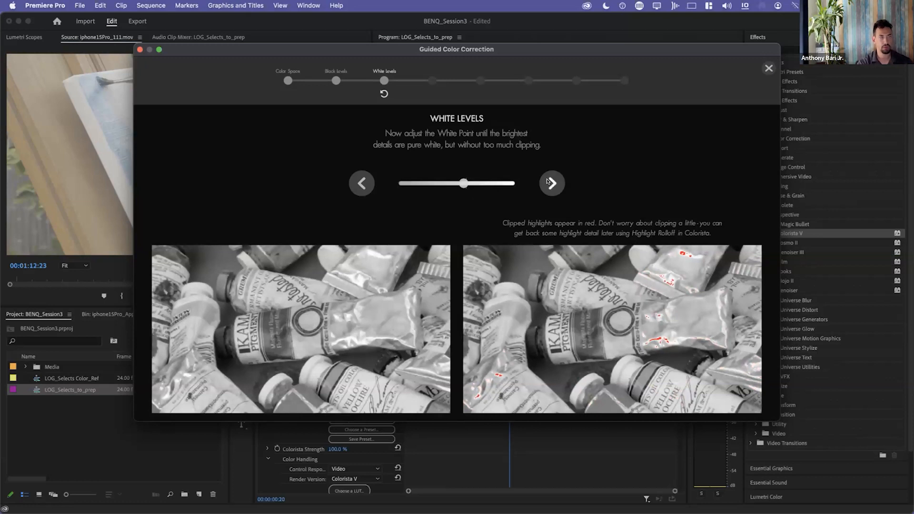
pyautogui.click(552, 183)
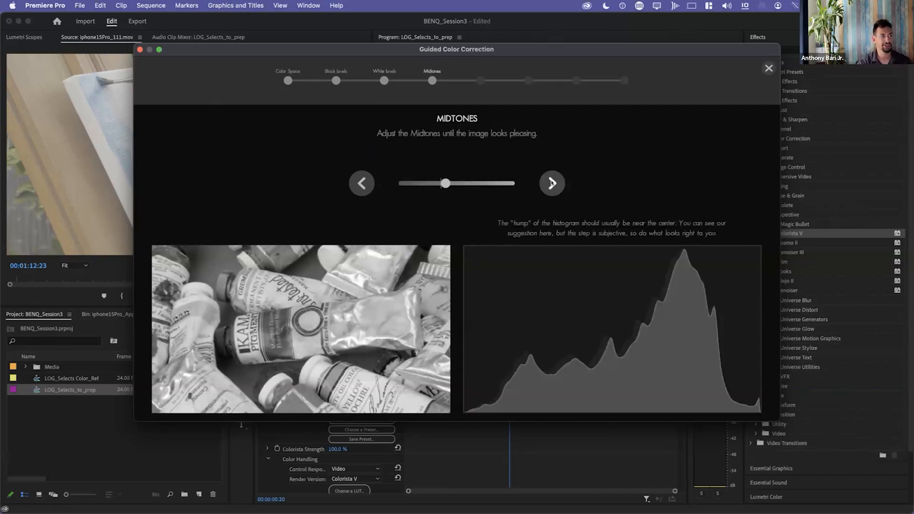
# Set the midtones slightly above their suggested mark and lower the contrast to just below its suggested mark.
pyautogui.moveTo(445, 182)
pyautogui.mouseDown()
pyautogui.moveTo(394, 183)
pyautogui.moveTo(473, 188)
pyautogui.moveTo(398, 189)
pyautogui.moveTo(454, 194)
pyautogui.mouseUp()
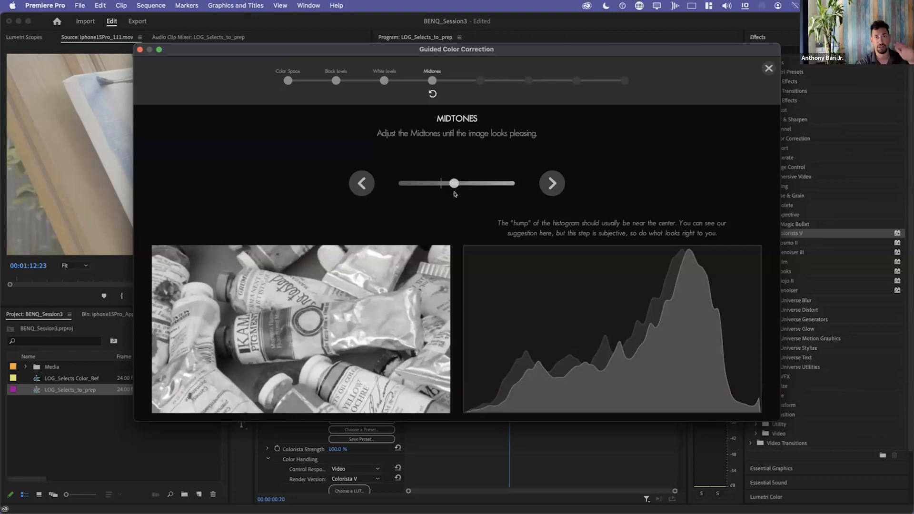
pyautogui.moveTo(454, 193)
pyautogui.mouseDown()
pyautogui.moveTo(433, 189)
pyautogui.moveTo(446, 193)
pyautogui.mouseUp()
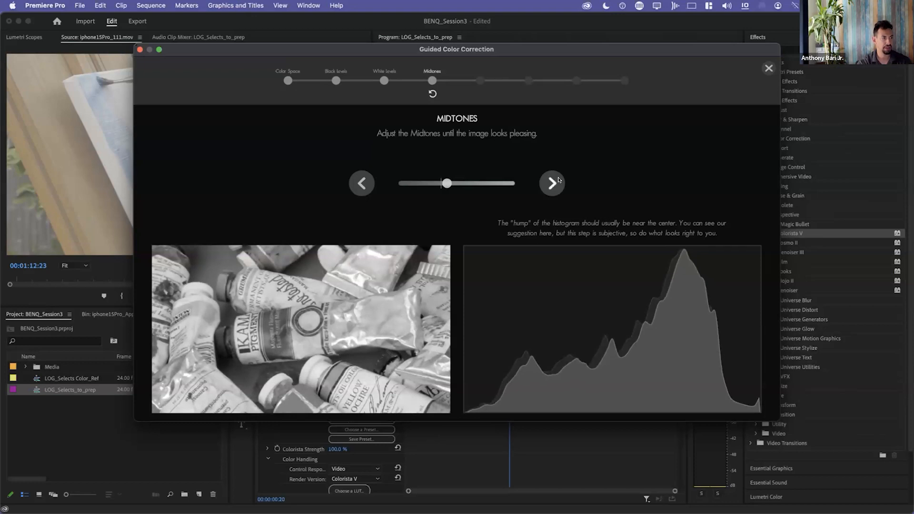
pyautogui.click(556, 183)
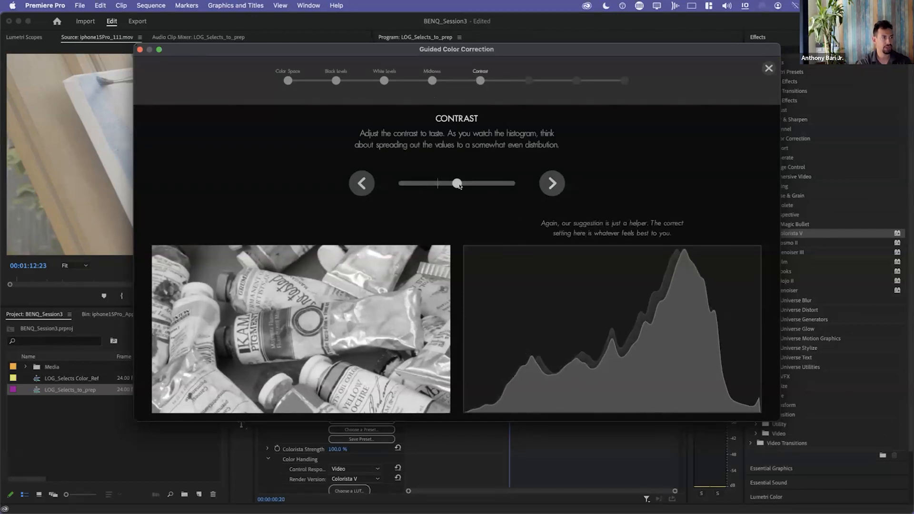
pyautogui.moveTo(455, 184); pyautogui.dragTo(432, 190)
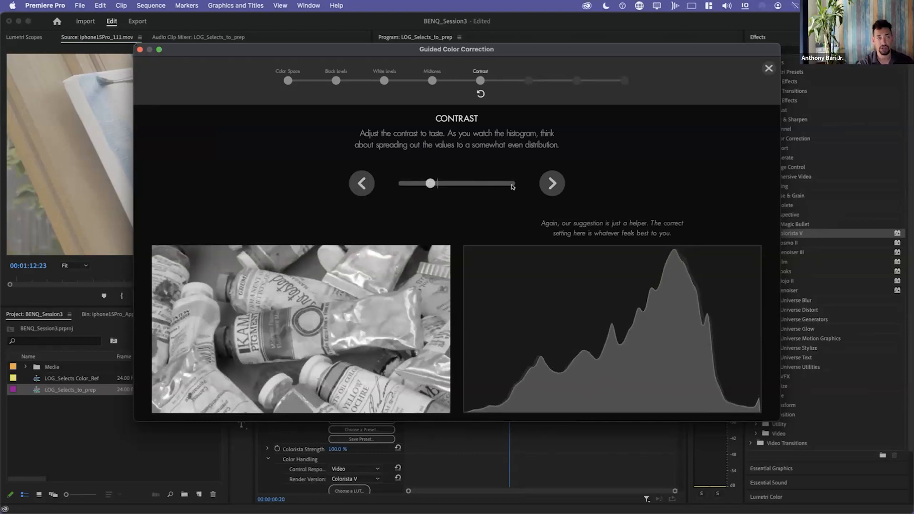
pyautogui.click(552, 183)
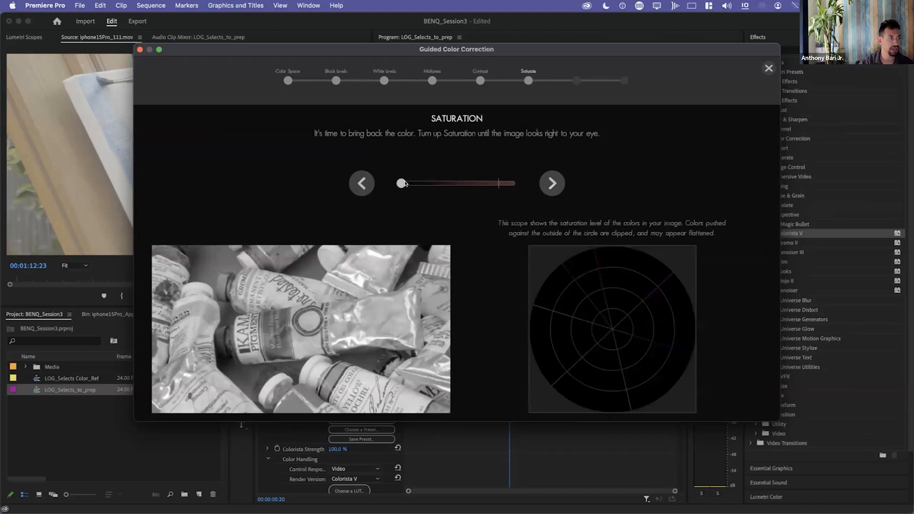
# Raise the saturation to just above the suggested mark and proceed to the color balance stage.
pyautogui.moveTo(403, 183); pyautogui.dragTo(468, 187)
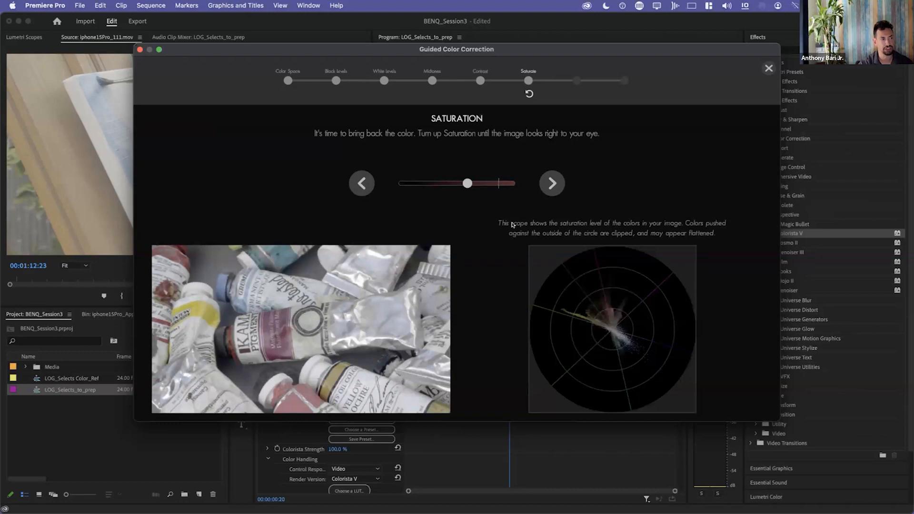
pyautogui.moveTo(464, 186)
pyautogui.mouseDown()
pyautogui.moveTo(528, 183)
pyautogui.moveTo(475, 185)
pyautogui.mouseUp()
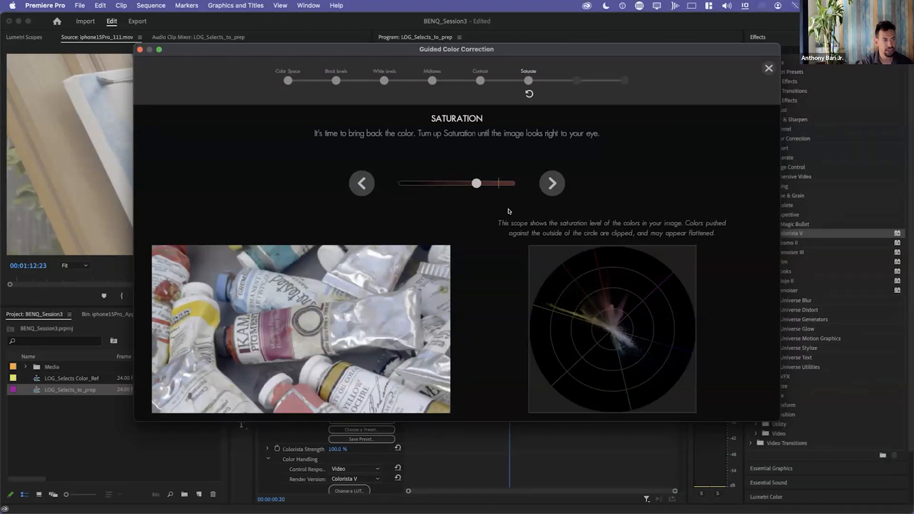
pyautogui.moveTo(484, 183)
pyautogui.mouseDown()
pyautogui.moveTo(500, 184)
pyautogui.moveTo(479, 187)
pyautogui.mouseUp()
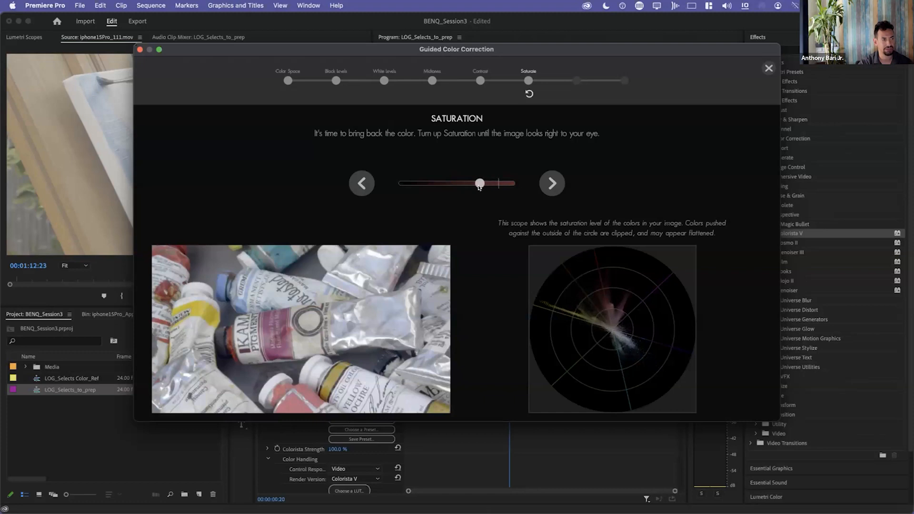
pyautogui.moveTo(479, 182); pyautogui.dragTo(501, 185)
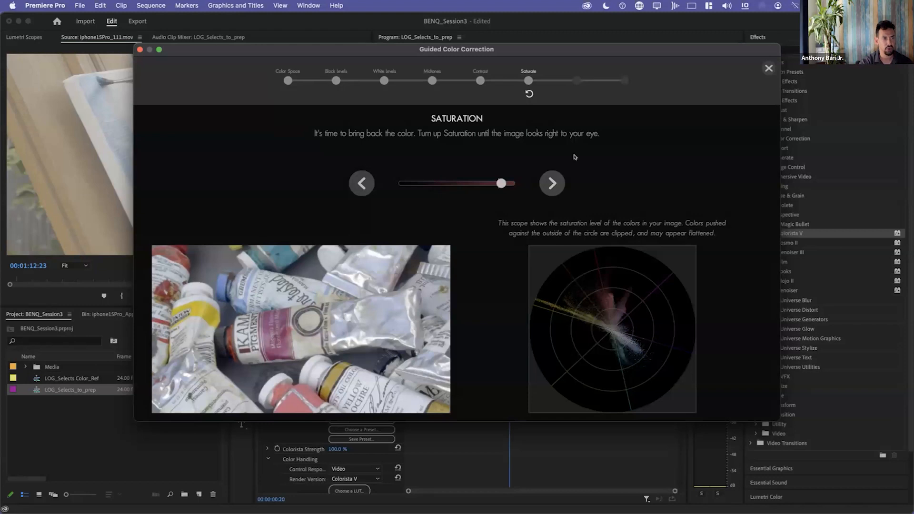
pyautogui.click(552, 184)
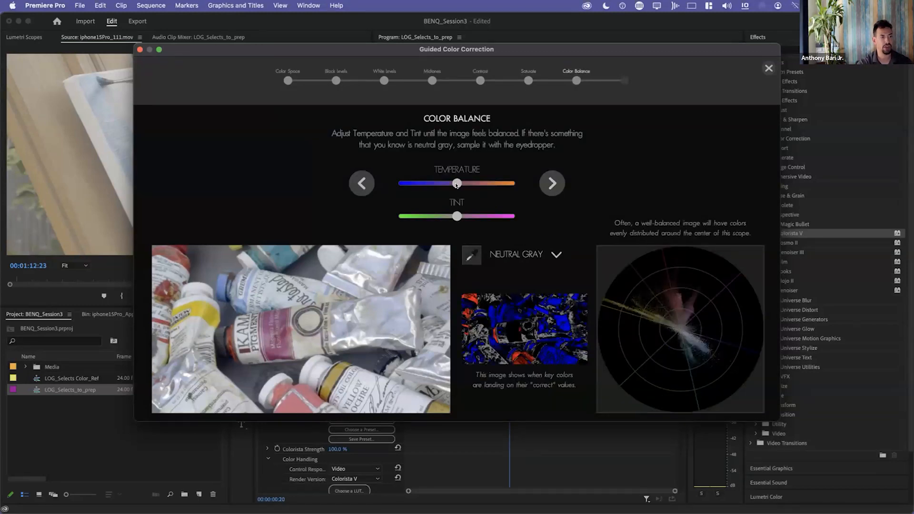
# Warm the color temperature slightly, shift the tint marginally toward green, and finish the guided color correction.
pyautogui.moveTo(456, 185)
pyautogui.mouseDown()
pyautogui.moveTo(435, 188)
pyautogui.moveTo(466, 198)
pyautogui.mouseUp()
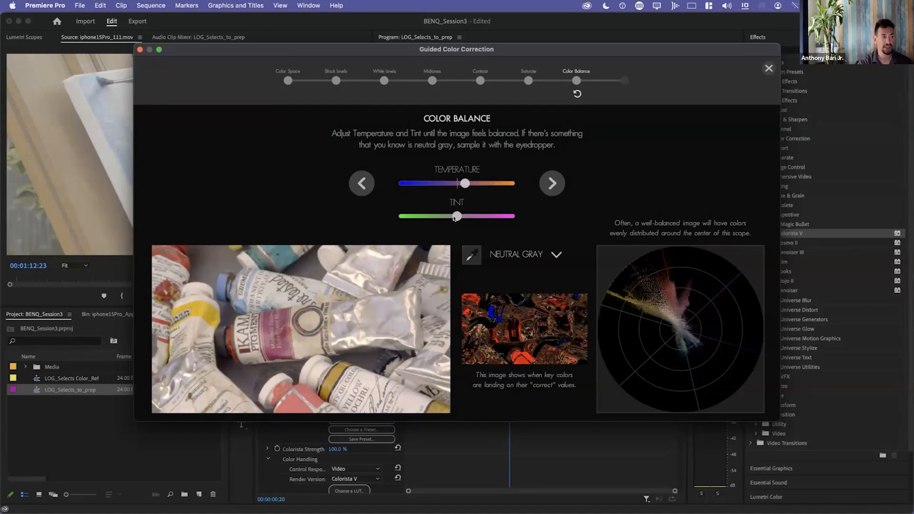
pyautogui.moveTo(454, 218)
pyautogui.mouseDown()
pyautogui.moveTo(444, 220)
pyautogui.moveTo(455, 219)
pyautogui.mouseUp()
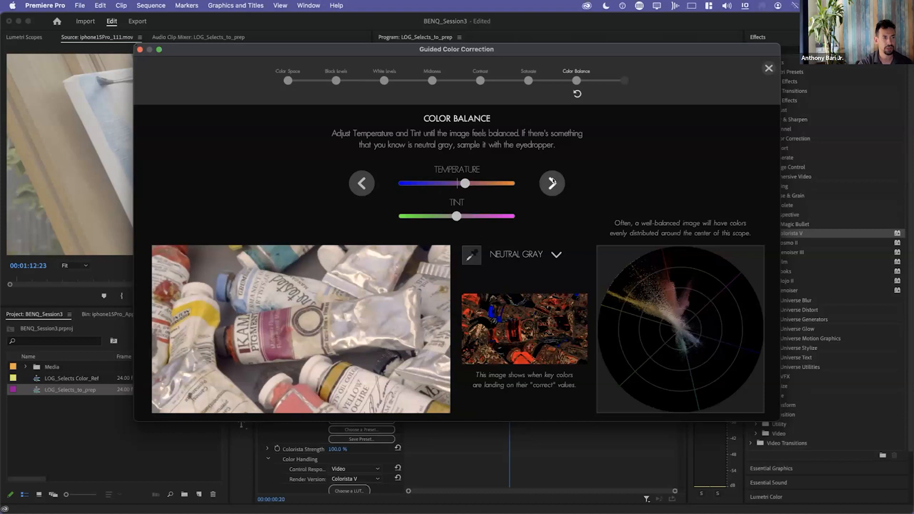
pyautogui.click(552, 183)
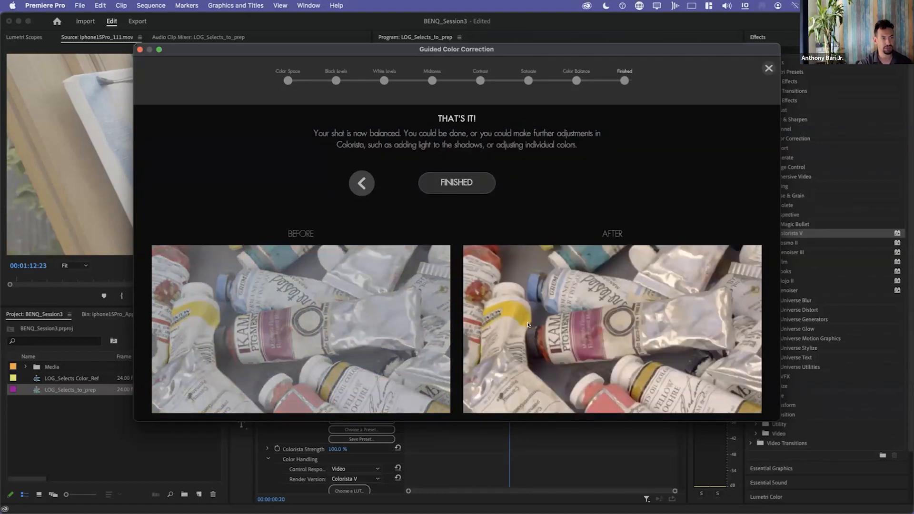
pyautogui.click(448, 182)
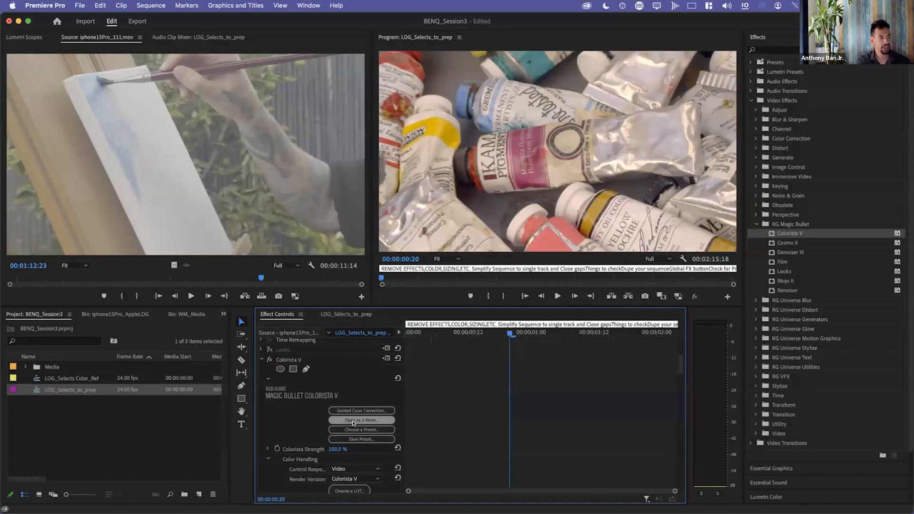
# Open the Colorista V controls as a floating panel, reposition it, and close it again.
pyautogui.click(353, 422)
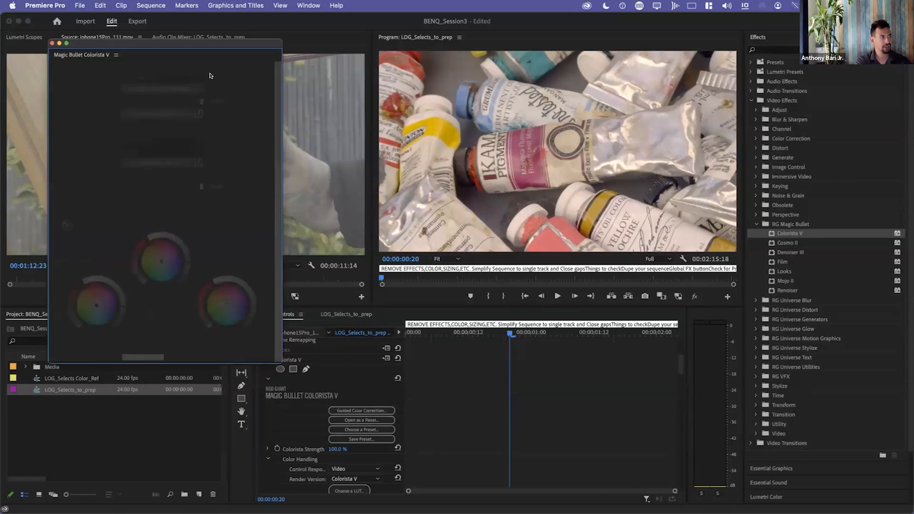
pyautogui.moveTo(87, 43); pyautogui.dragTo(157, 47)
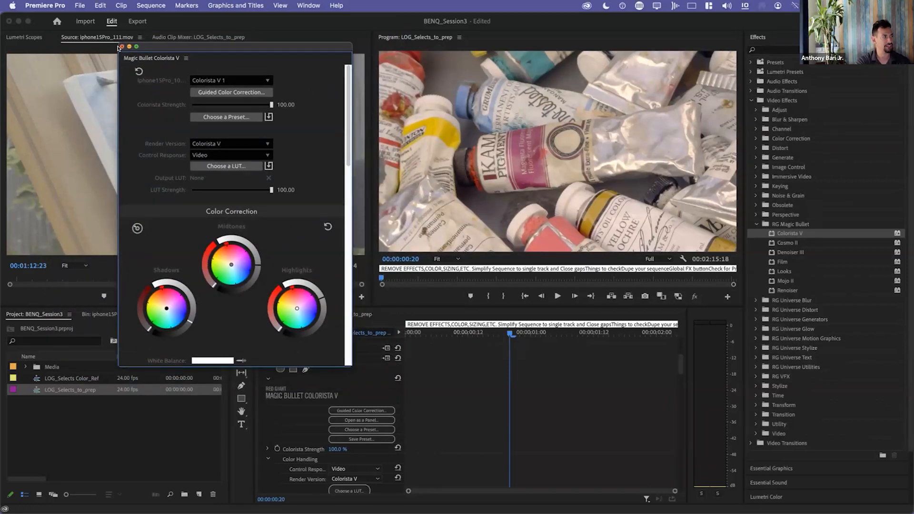
pyautogui.click(121, 46)
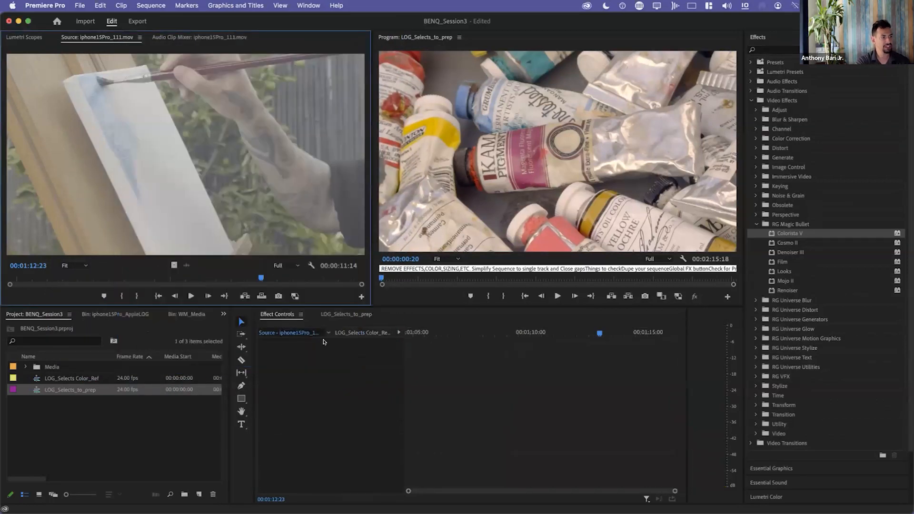
# Examine Colorista V's three-way wheels, white balance, hue wheels, Saturation EQ and curve settings in the clip's effect controls.
pyautogui.click(347, 315)
pyautogui.click(278, 314)
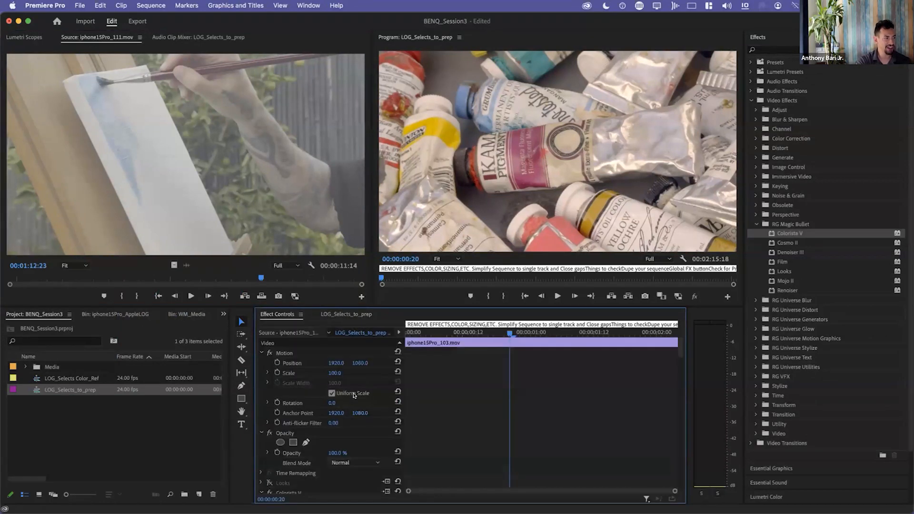
pyautogui.scroll(-3, 292, 405)
pyautogui.click(296, 398)
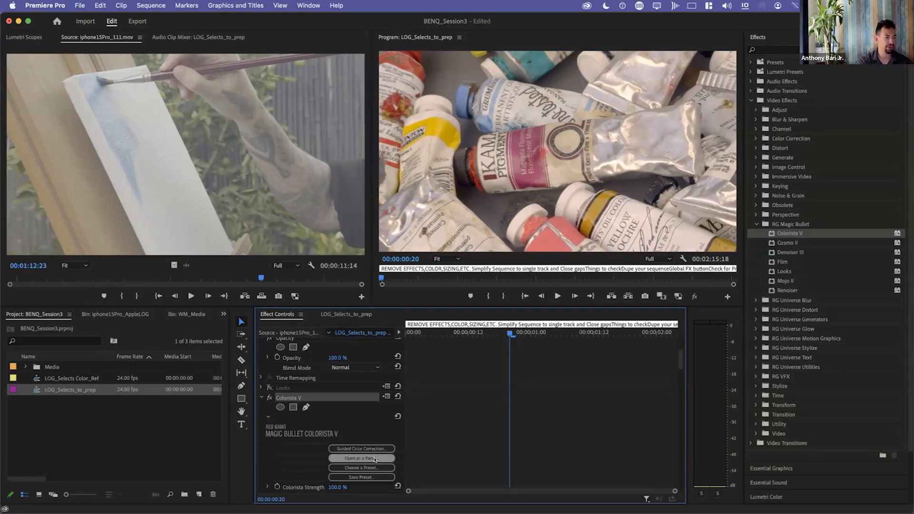
pyautogui.click(370, 462)
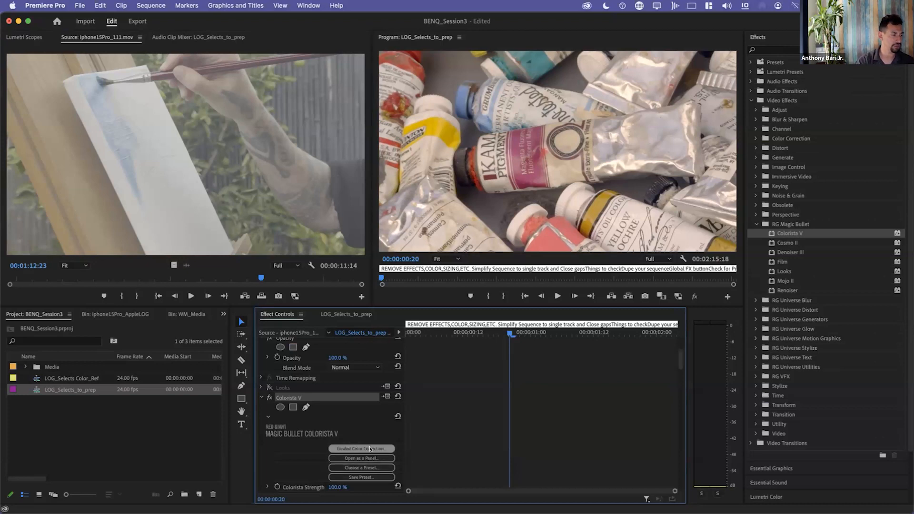
pyautogui.scroll(-10, 300, 425)
pyautogui.scroll(-5, 285, 437)
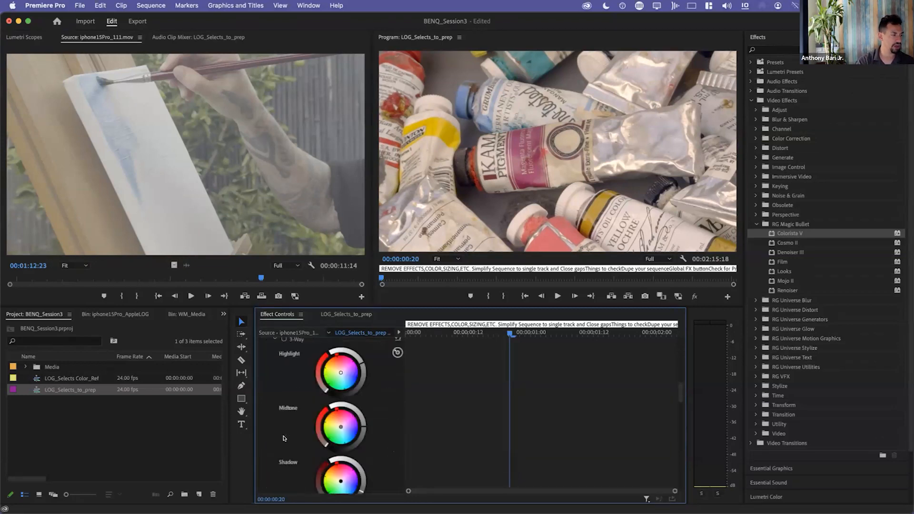
pyautogui.scroll(-5, 336, 448)
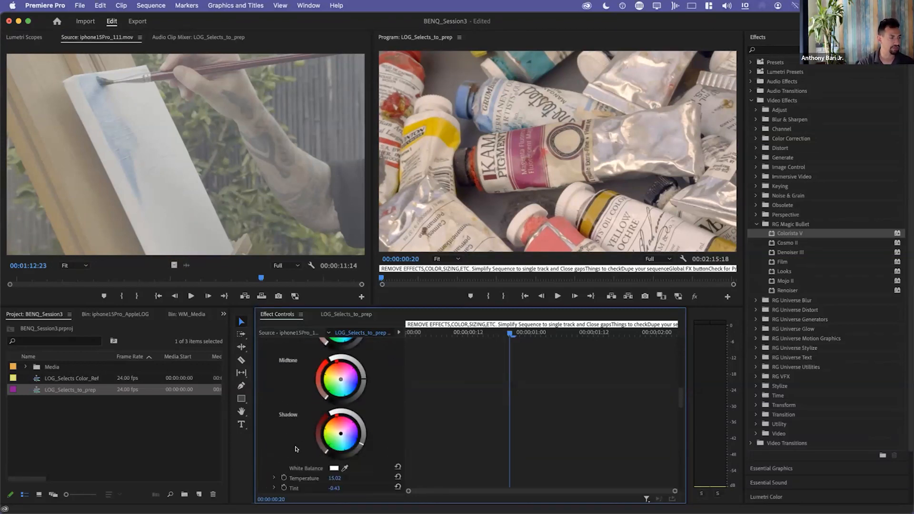
pyautogui.scroll(-8, 336, 457)
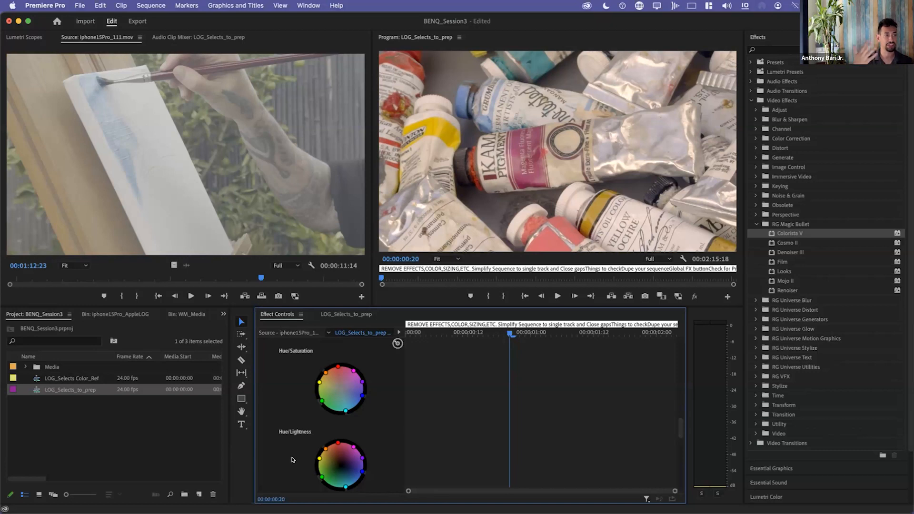
pyautogui.scroll(-5, 277, 415)
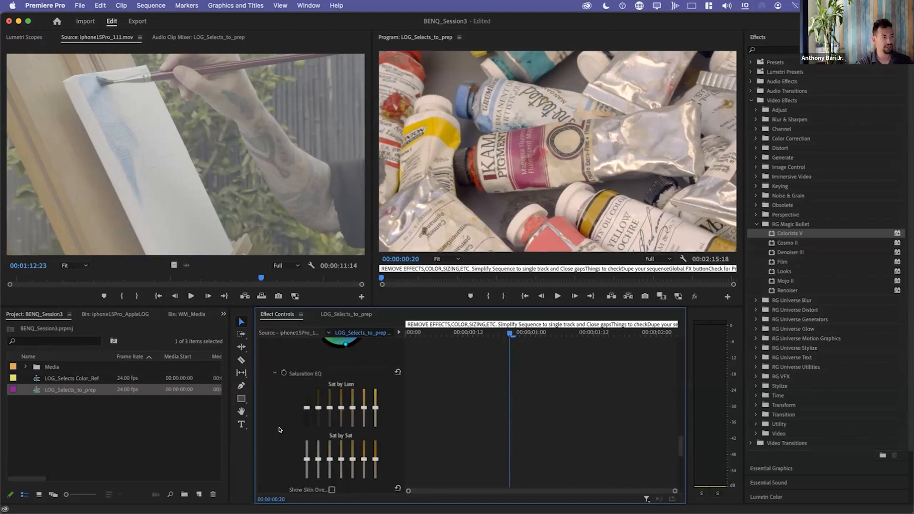
pyautogui.scroll(-6, 279, 432)
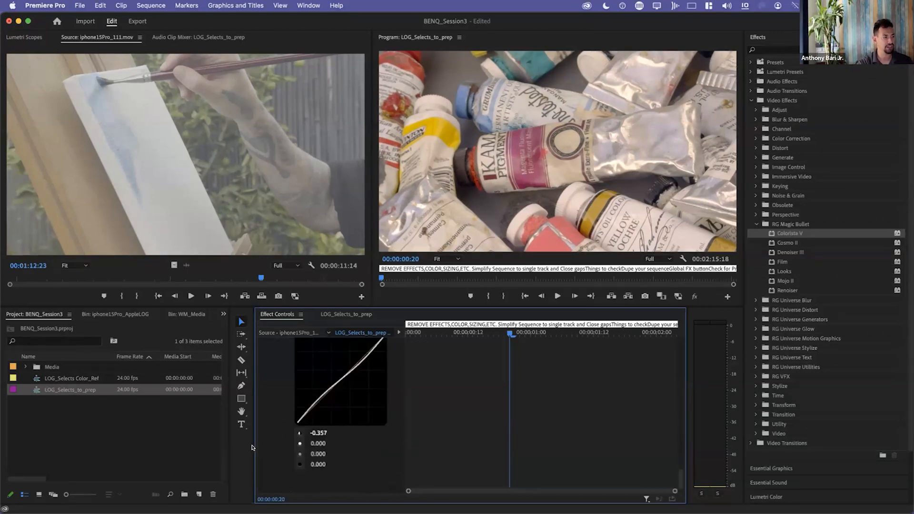
pyautogui.scroll(15, 264, 448)
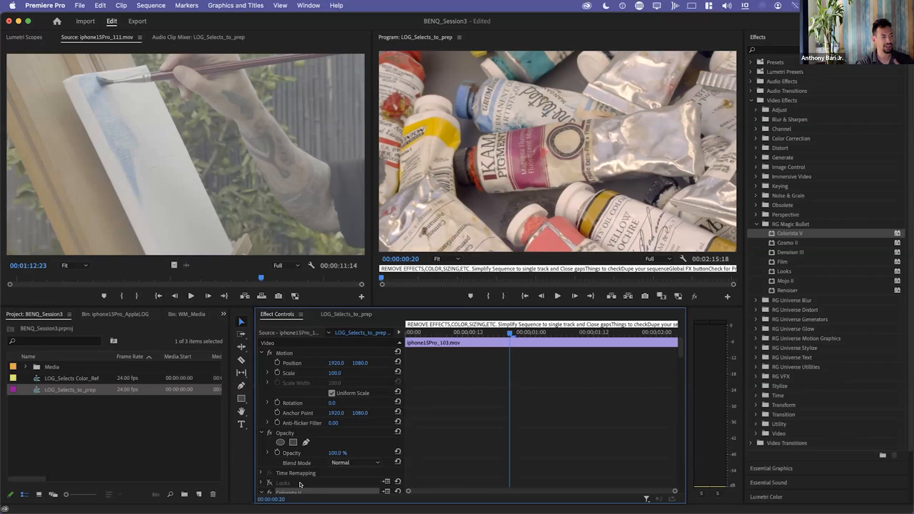
# Disable the Colorista V effect on the clip and enable its Looks effect.
pyautogui.scroll(-3, 298, 482)
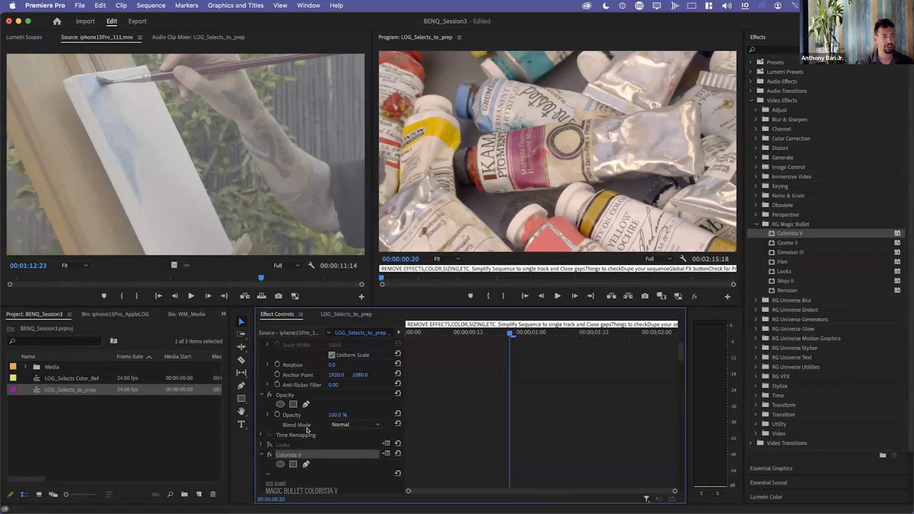
pyautogui.click(270, 445)
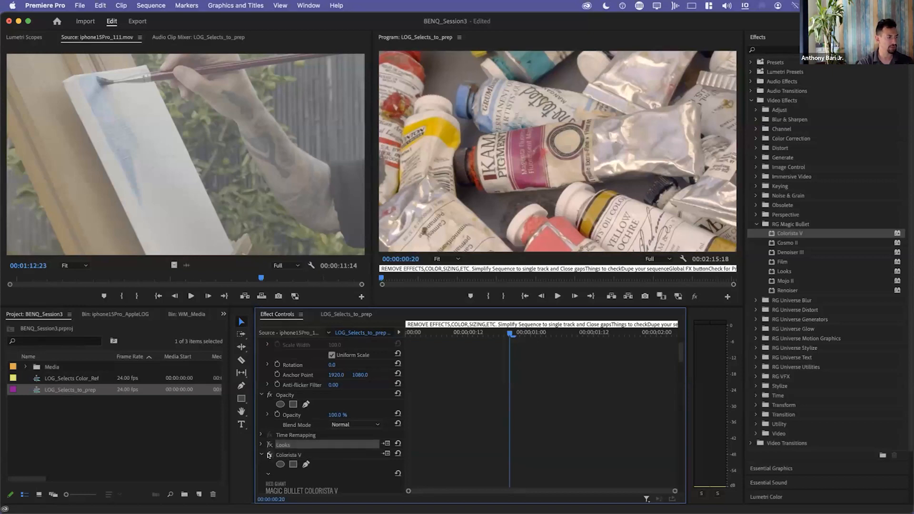
pyautogui.click(269, 455)
pyautogui.click(268, 445)
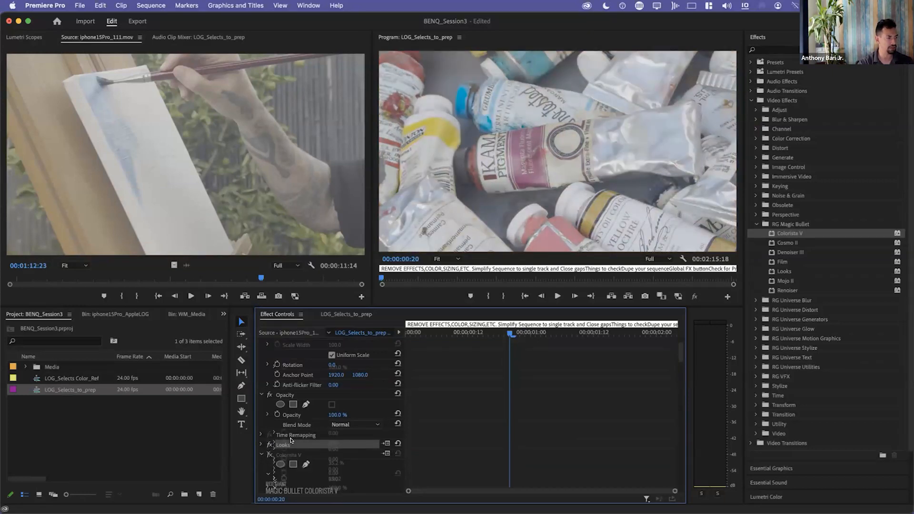
# Collapse Colorista V, expand the Looks effect and open its look for editing in Magic Bullet Looks.
pyautogui.scroll(-5, 295, 438)
pyautogui.scroll(4, 294, 404)
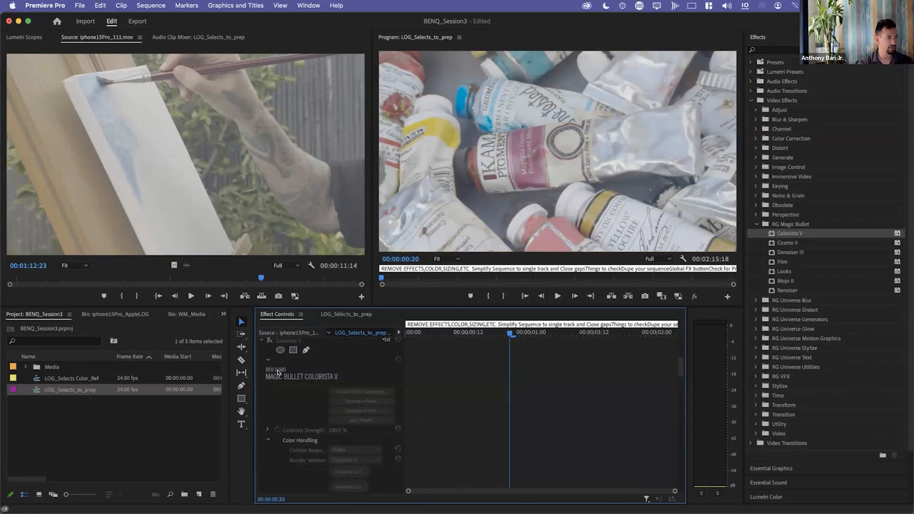
pyautogui.scroll(5, 266, 362)
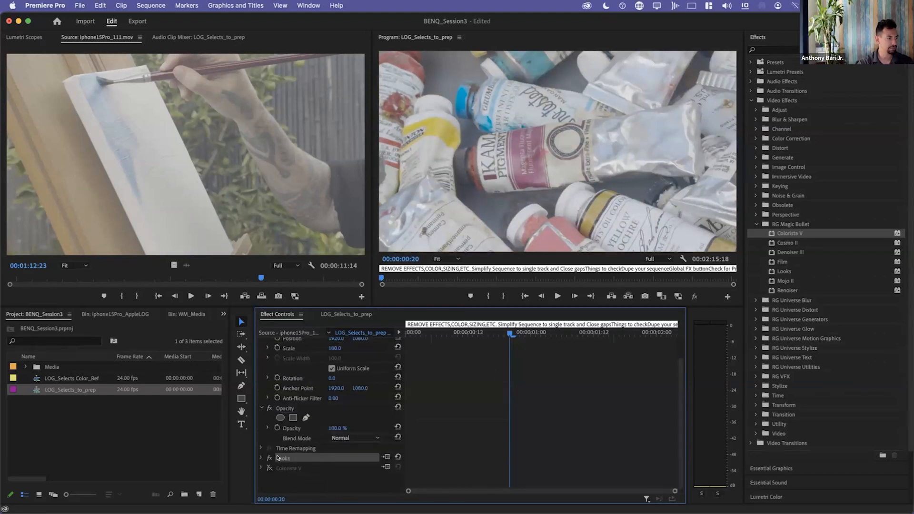
pyautogui.click(259, 458)
pyautogui.scroll(-4, 317, 464)
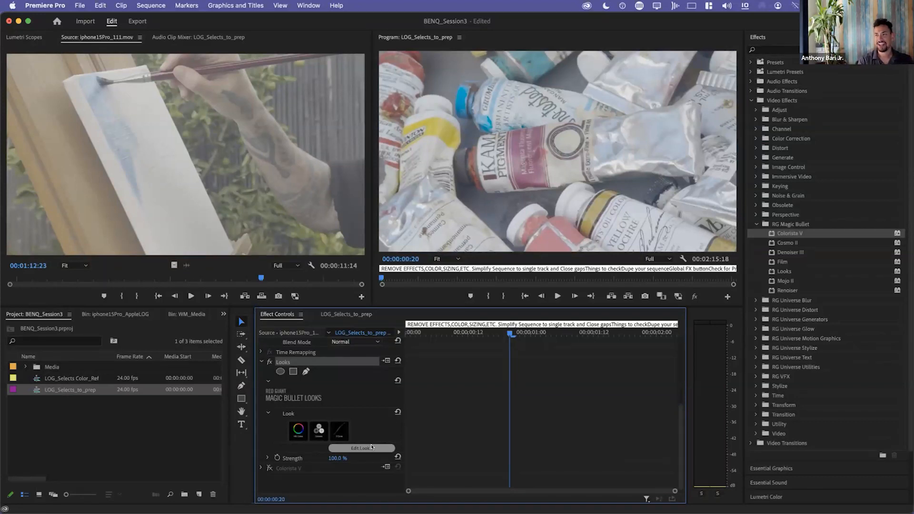
pyautogui.click(371, 447)
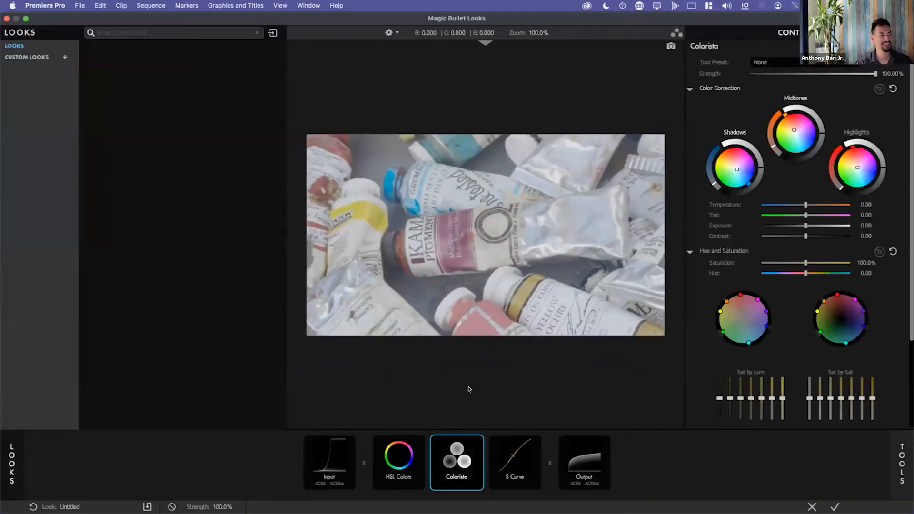
# Browse the Color Play and Grading Headstarts looks and compare the image with the current look bypassed and active.
pyautogui.click(332, 461)
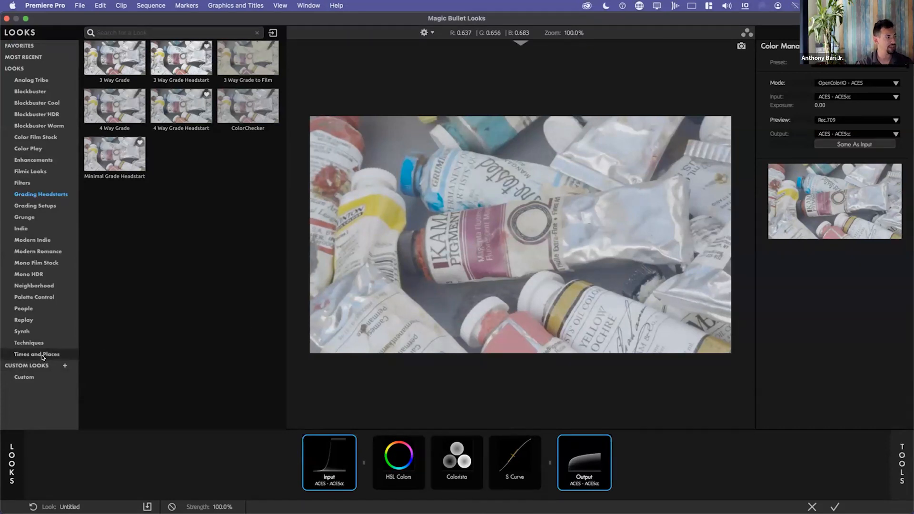
pyautogui.click(29, 149)
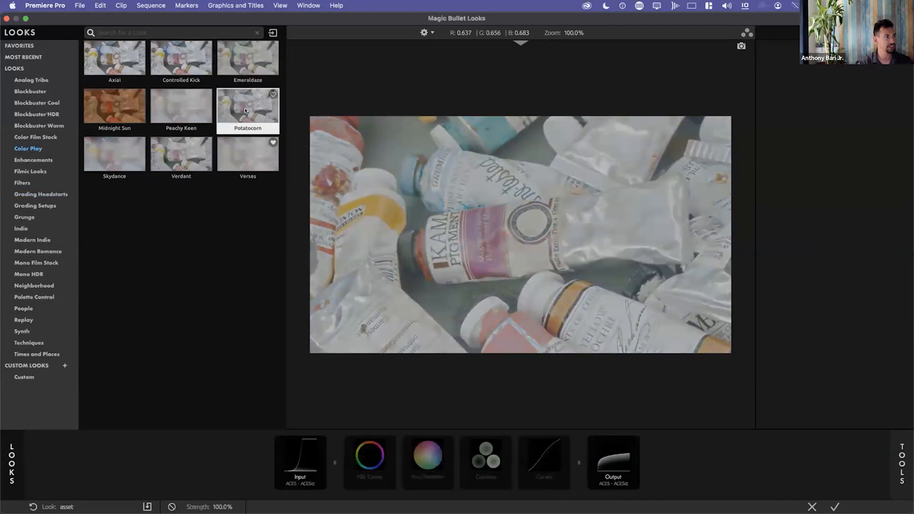
pyautogui.click(40, 195)
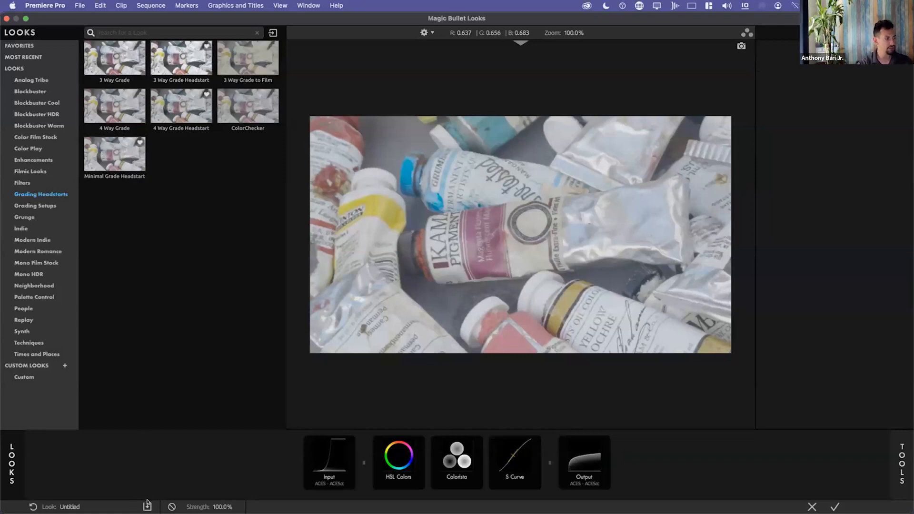
pyautogui.click(170, 506)
pyautogui.click(170, 506)
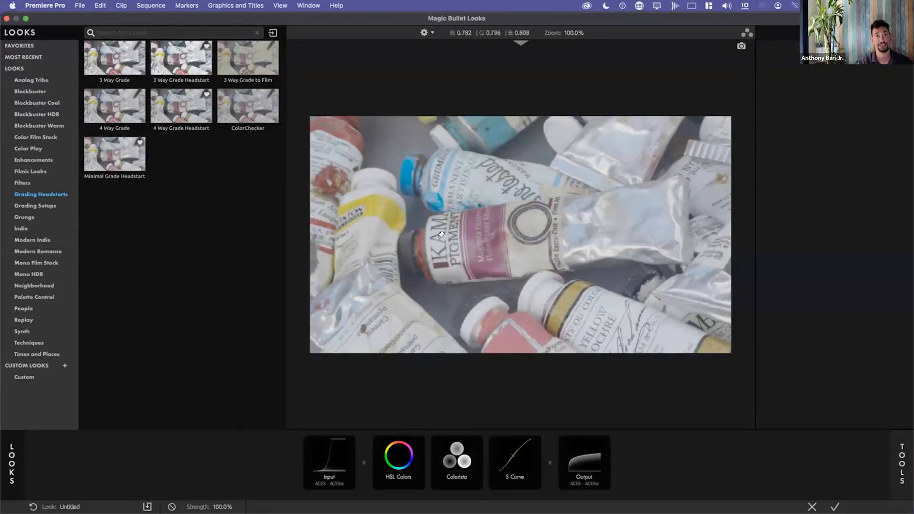
# Apply the ACES Video (Rec 709) color management preset to the look's input, keeping the OpenColorIO - ACES mode.
pyautogui.click(329, 469)
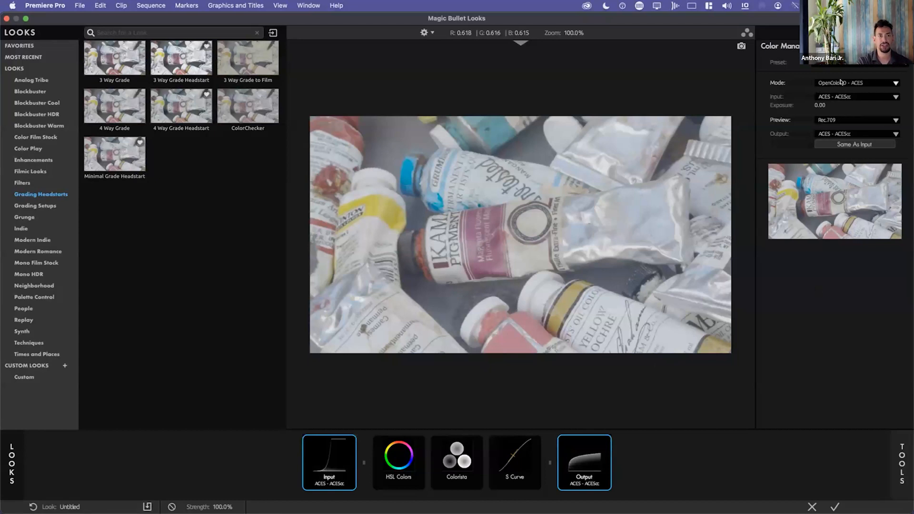
pyautogui.click(866, 83)
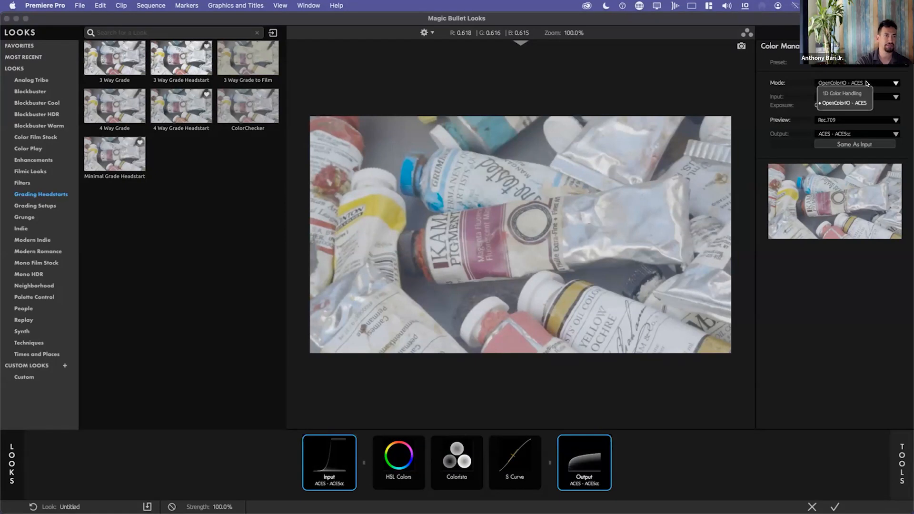
pyautogui.click(863, 67)
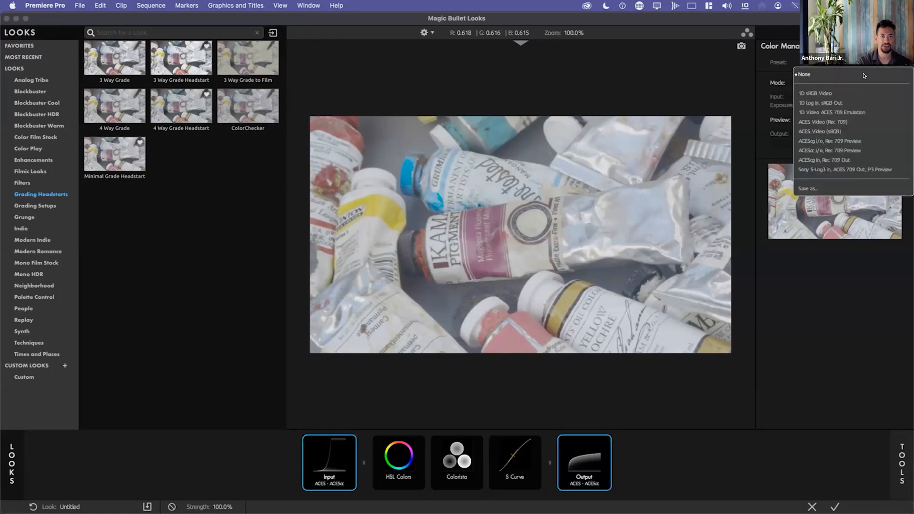
pyautogui.click(828, 123)
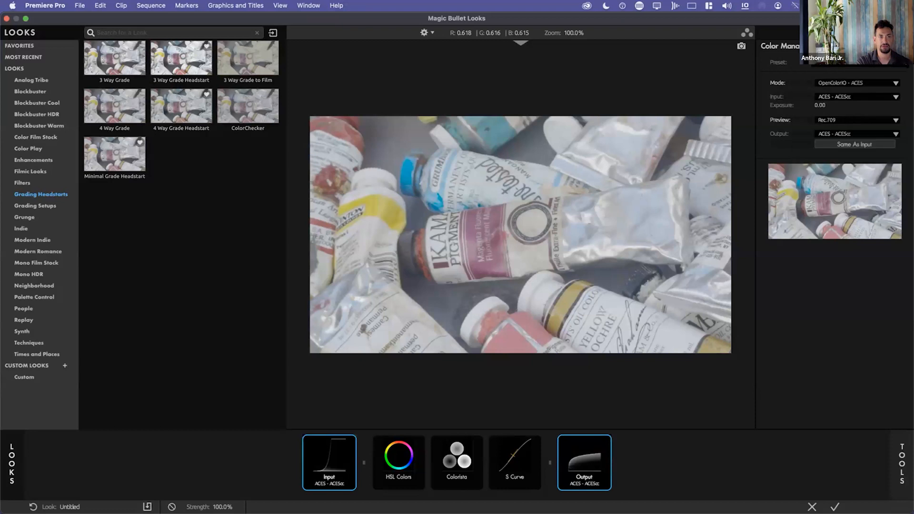
pyautogui.click(859, 84)
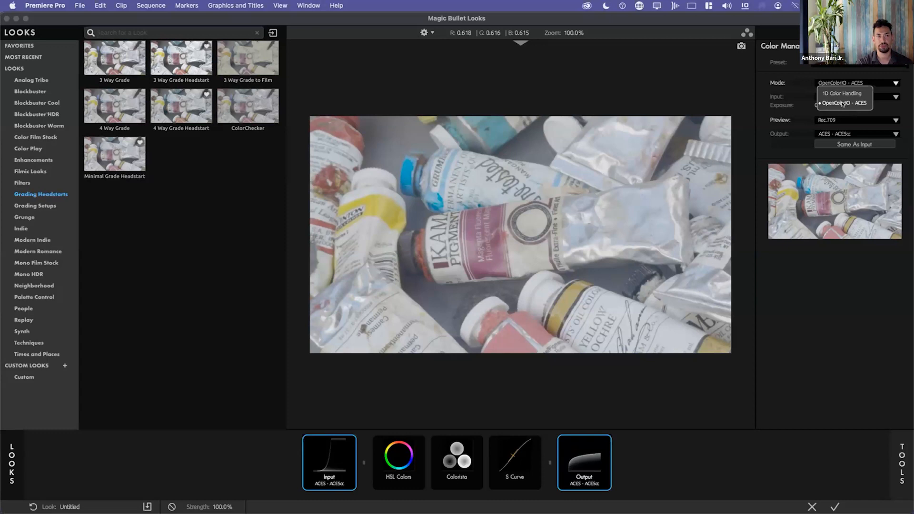
pyautogui.click(835, 103)
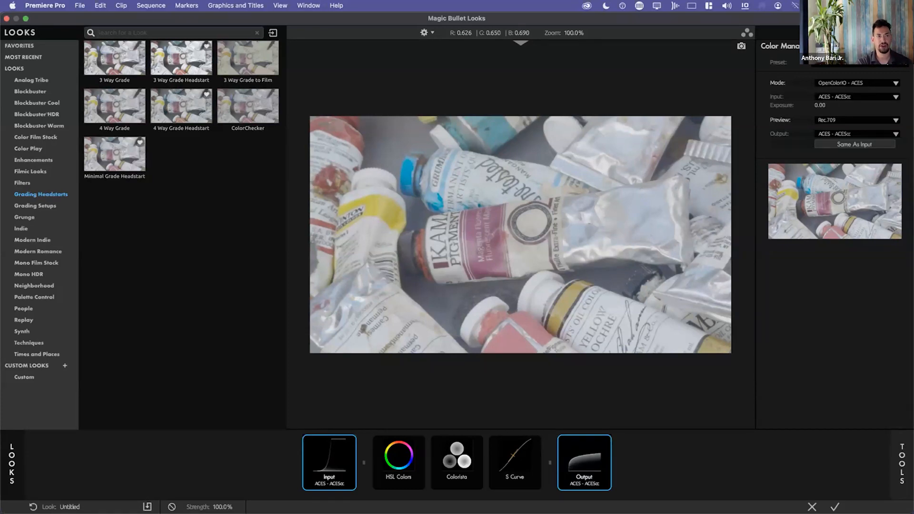
pyautogui.click(852, 62)
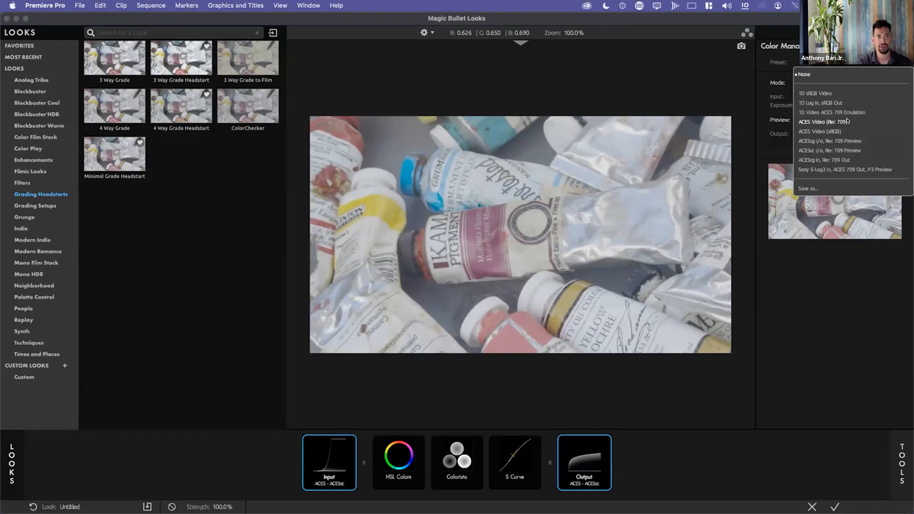
pyautogui.click(847, 120)
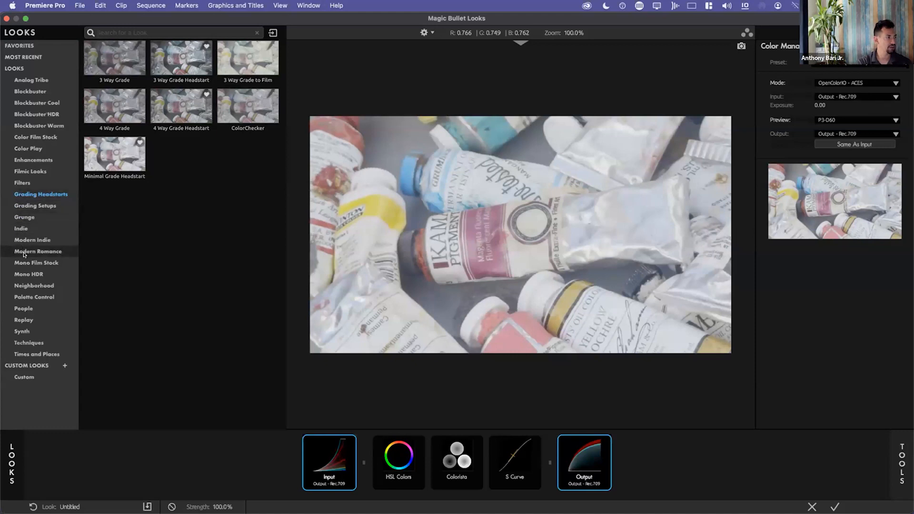
# Browse the look categories and apply the 4 Way Grade Headstart look from Grading Headstarts.
pyautogui.click(24, 297)
pyautogui.click(28, 149)
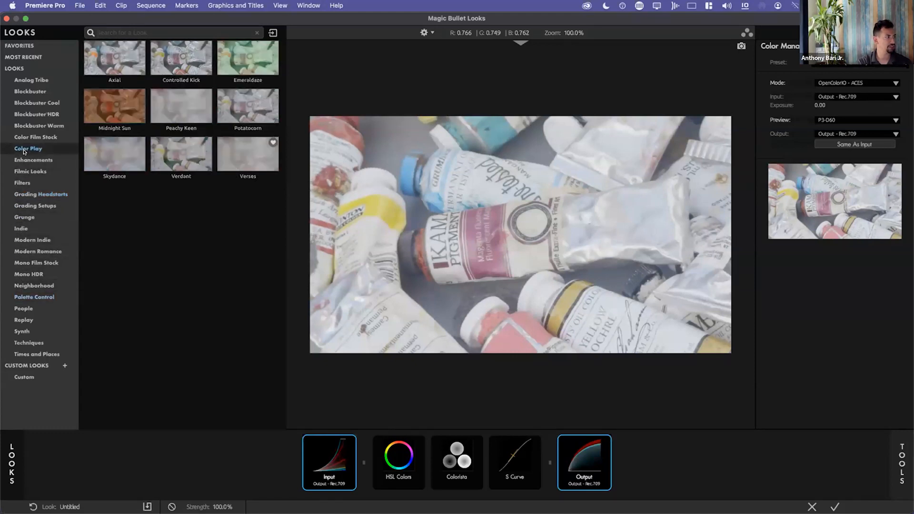
pyautogui.click(23, 114)
pyautogui.click(30, 206)
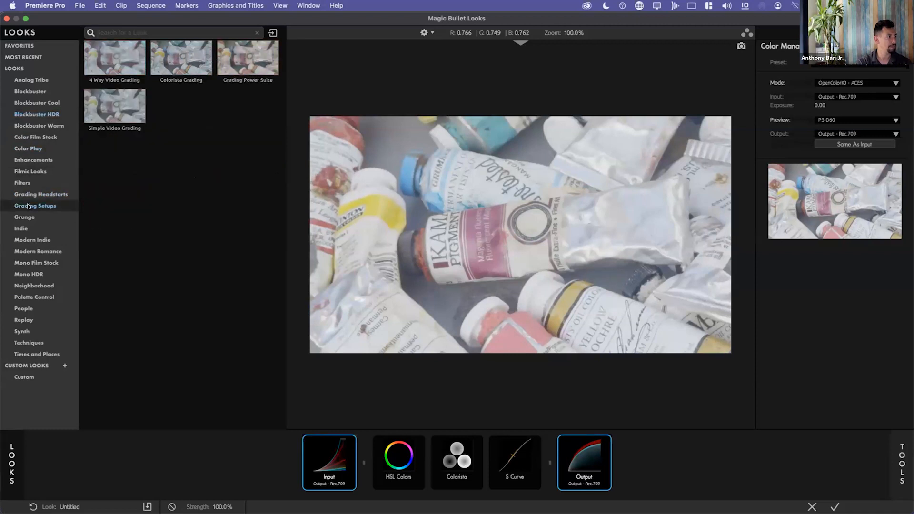
pyautogui.click(32, 195)
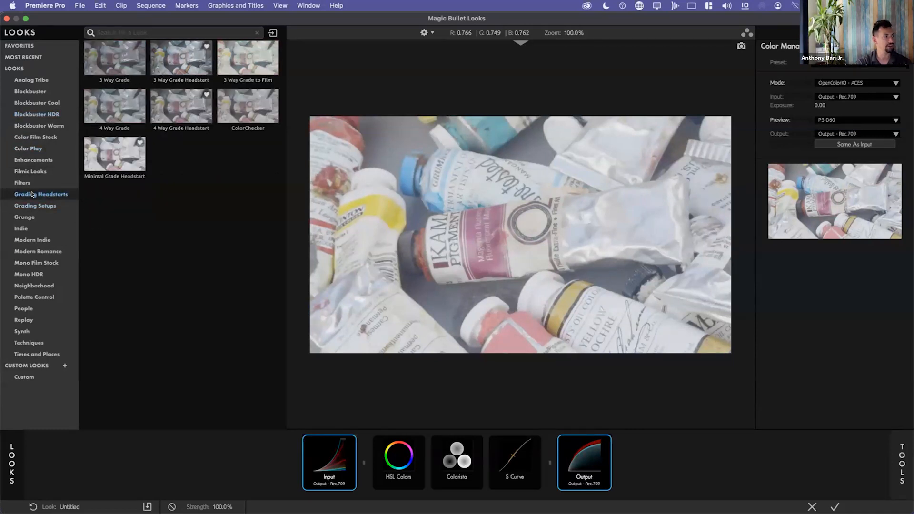
pyautogui.click(181, 103)
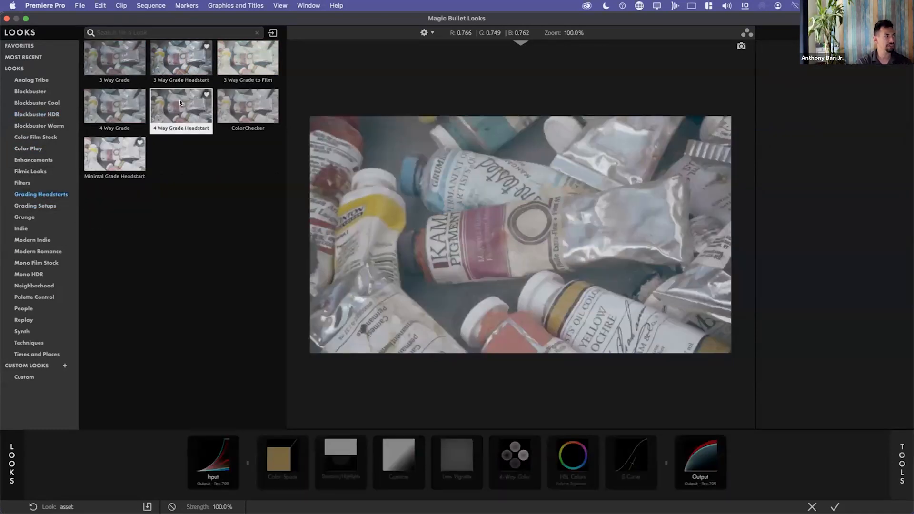
# Browse the Filmic Looks category and apply the Tones on Tones look to the clip.
pyautogui.click(87, 155)
pyautogui.click(33, 174)
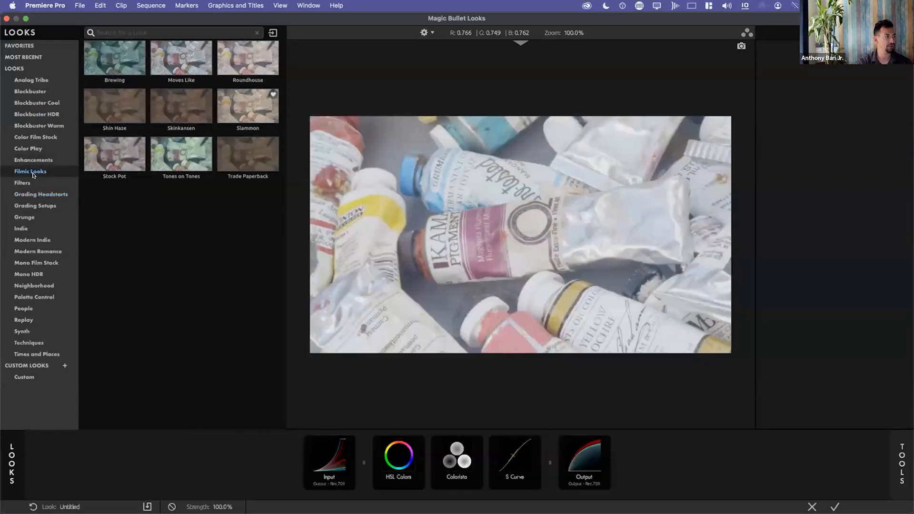
pyautogui.click(186, 145)
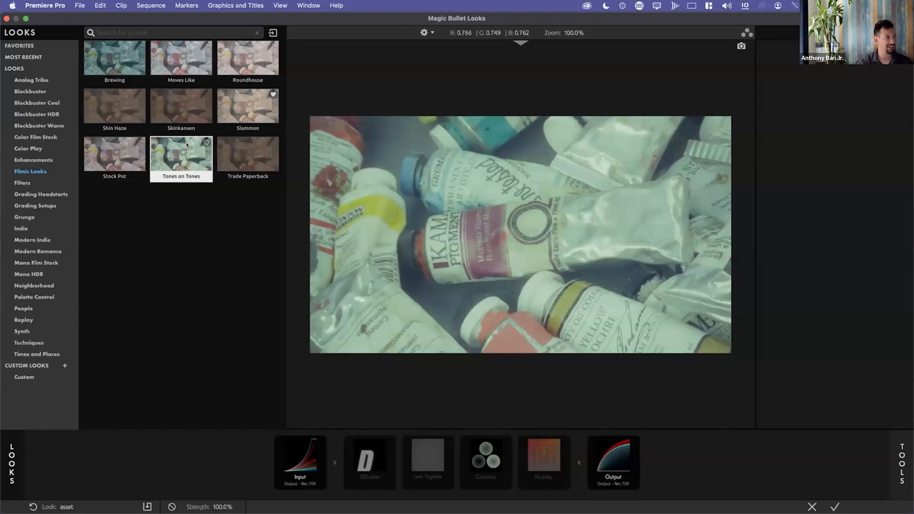
pyautogui.click(185, 149)
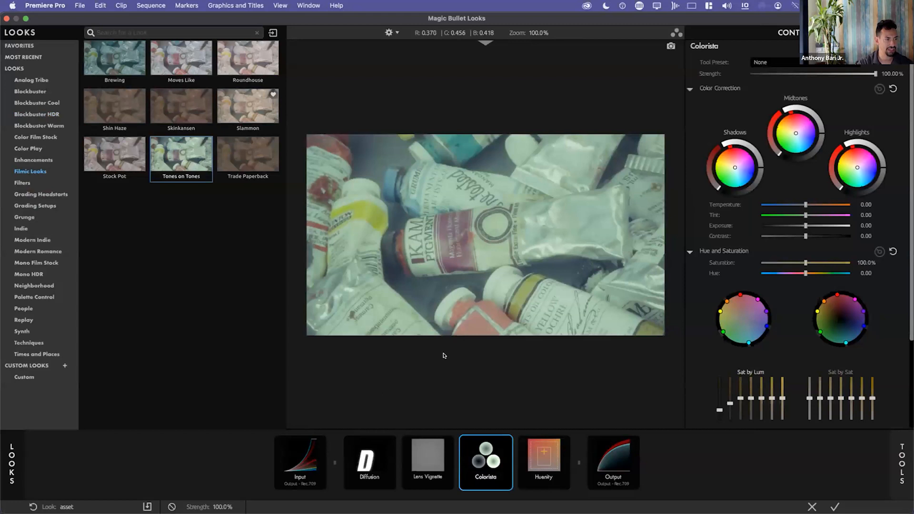
# Remove the Lens Vignette tool from the Tones on Tones look and lower the Diffusion strength to 37.2%.
pyautogui.click(422, 452)
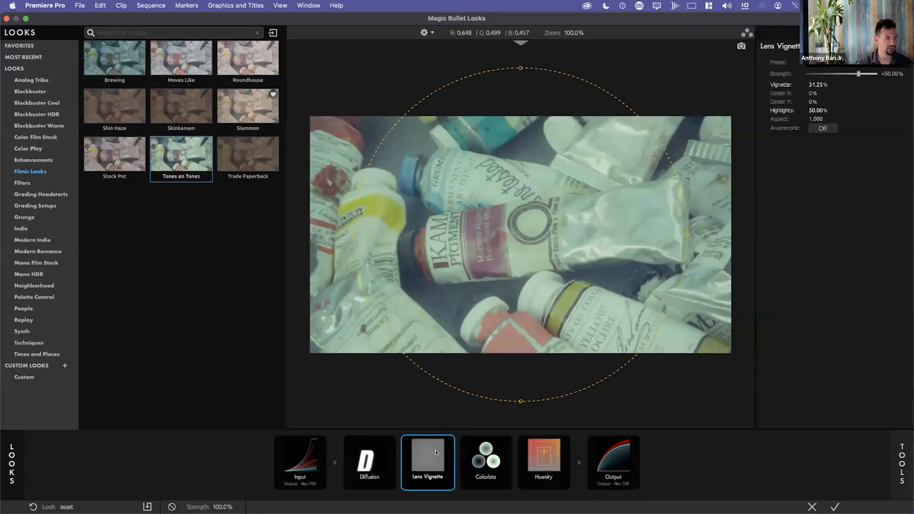
pyautogui.press('Delete')
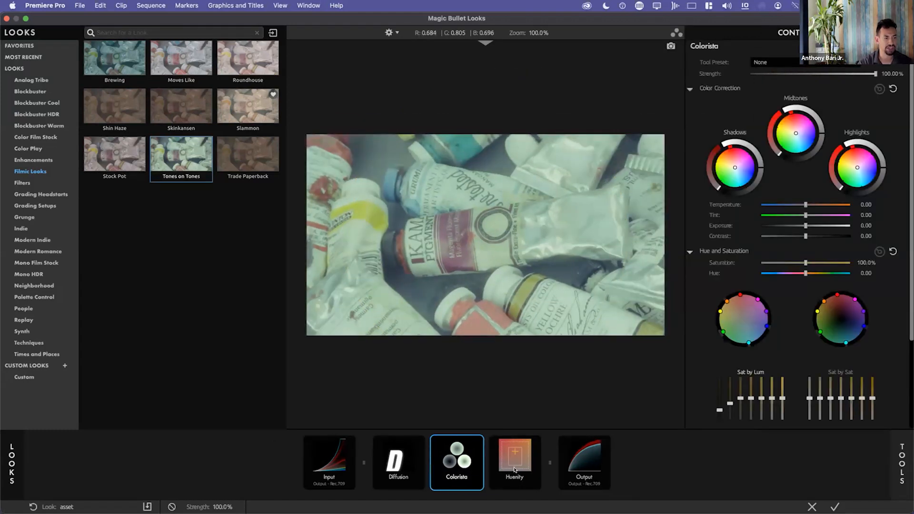
pyautogui.click(420, 460)
pyautogui.moveTo(863, 75); pyautogui.dragTo(852, 74)
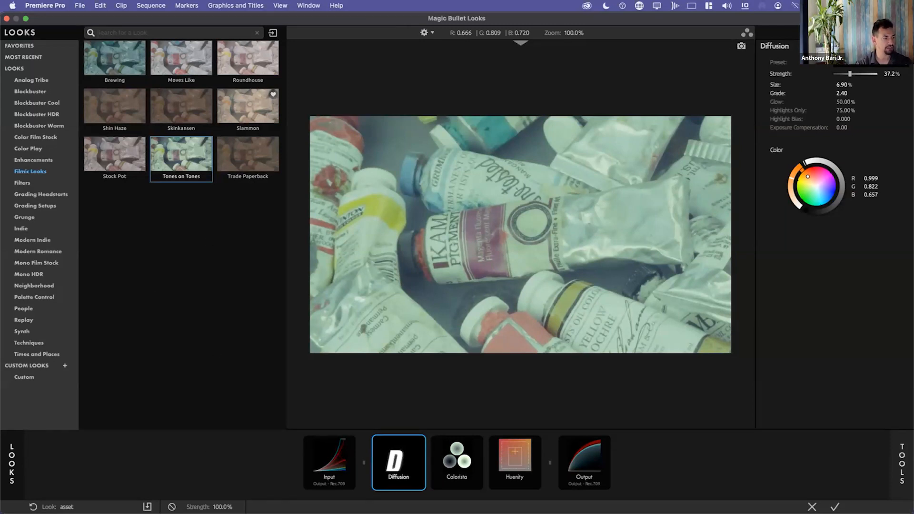
pyautogui.moveTo(222, 507); pyautogui.dragTo(227, 507)
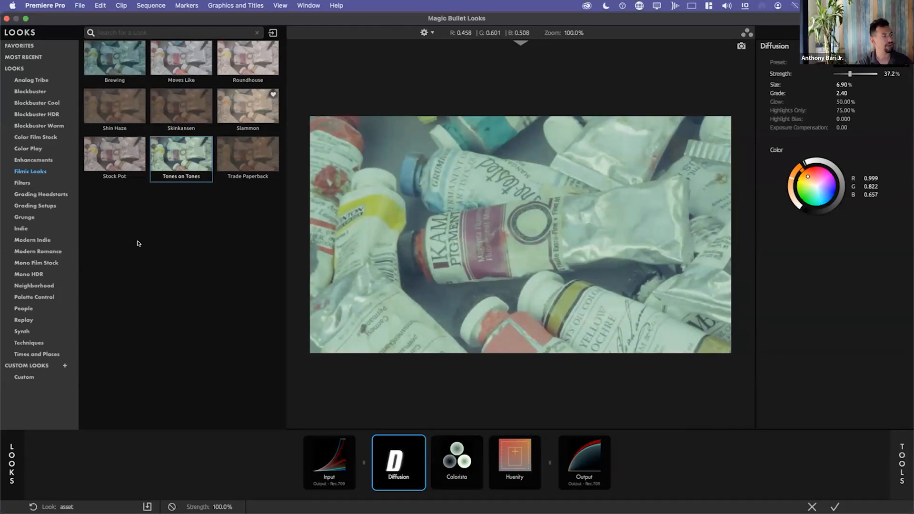
# Mark Tones on Tones as a favorite and apply the 4 Way Grade Headstart look from the favorites.
pyautogui.click(205, 141)
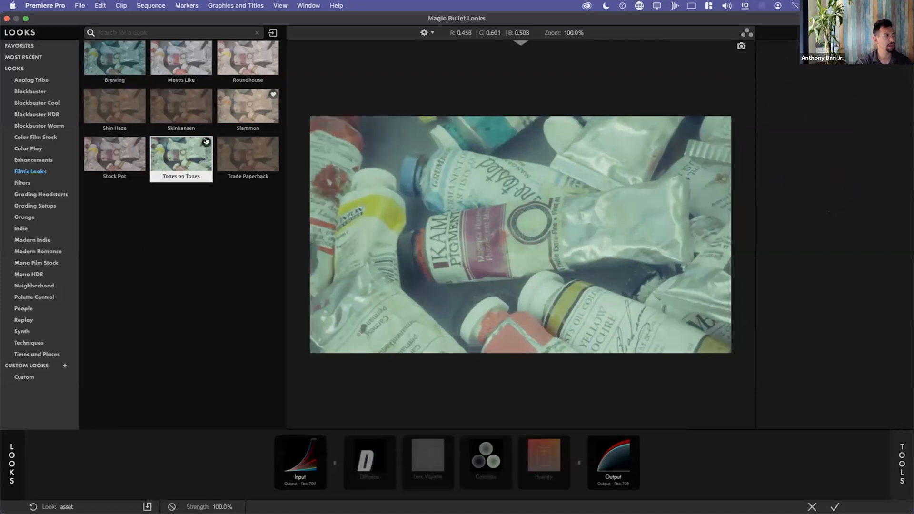
pyautogui.click(207, 142)
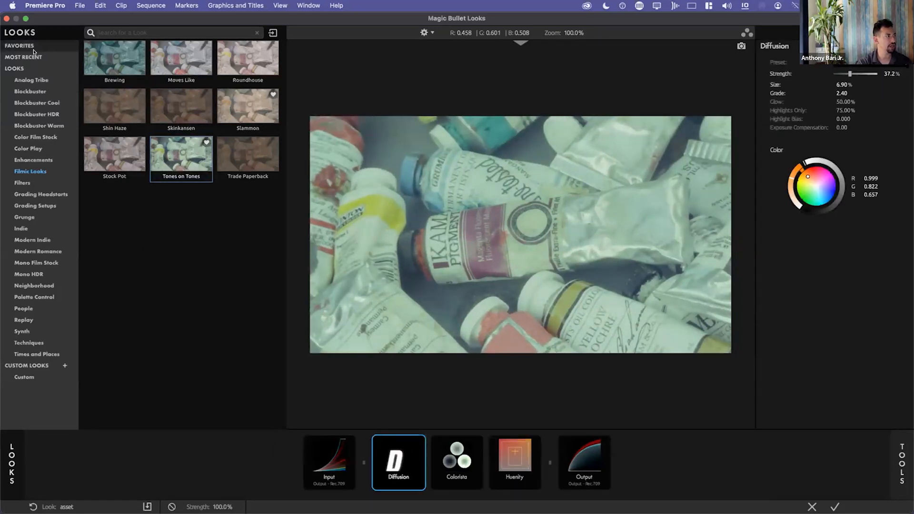
pyautogui.click(21, 46)
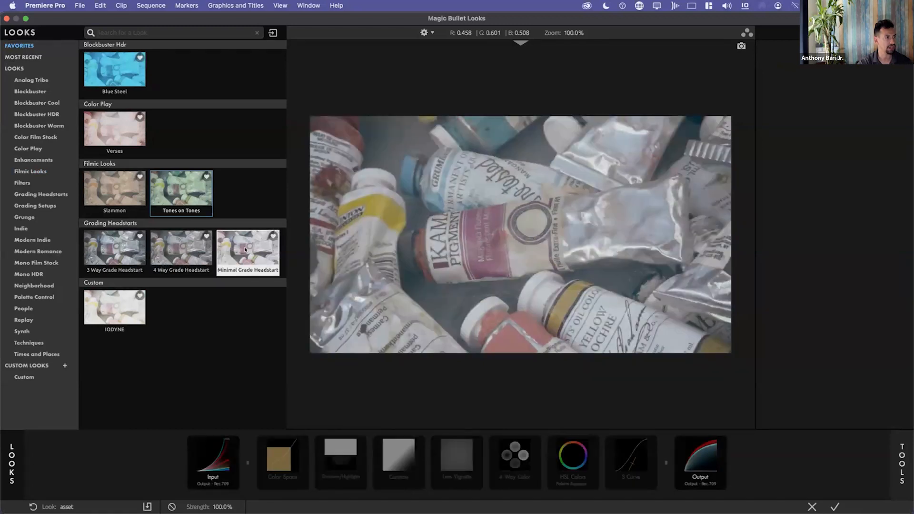
pyautogui.click(185, 250)
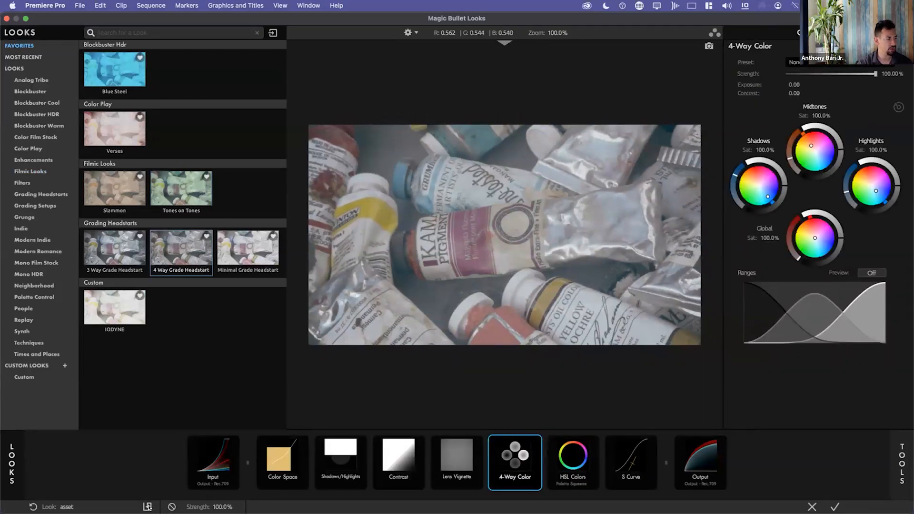
# Compare the image with the look bypassed and active, and accept the 4 Way Grade Headstart look for the clip.
pyautogui.click(172, 508)
pyautogui.click(171, 508)
pyautogui.click(172, 507)
pyautogui.click(171, 508)
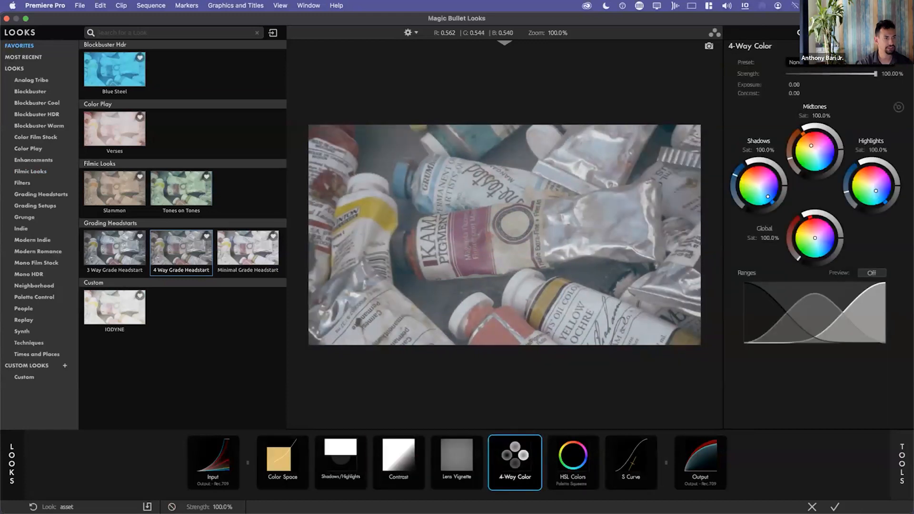
pyautogui.click(836, 506)
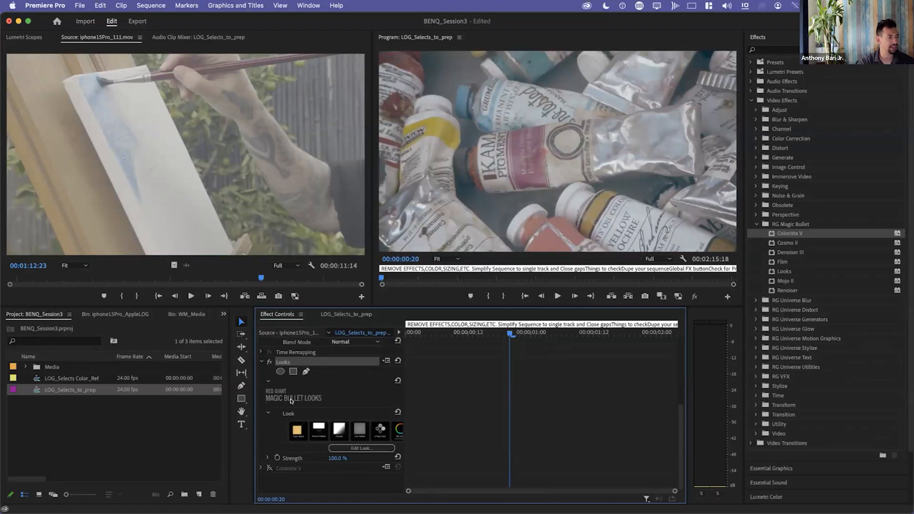
# Collapse the Looks effect settings and play the graded first clip in the LOG_Selects_to_prep timeline.
pyautogui.click(260, 361)
pyautogui.click(292, 468)
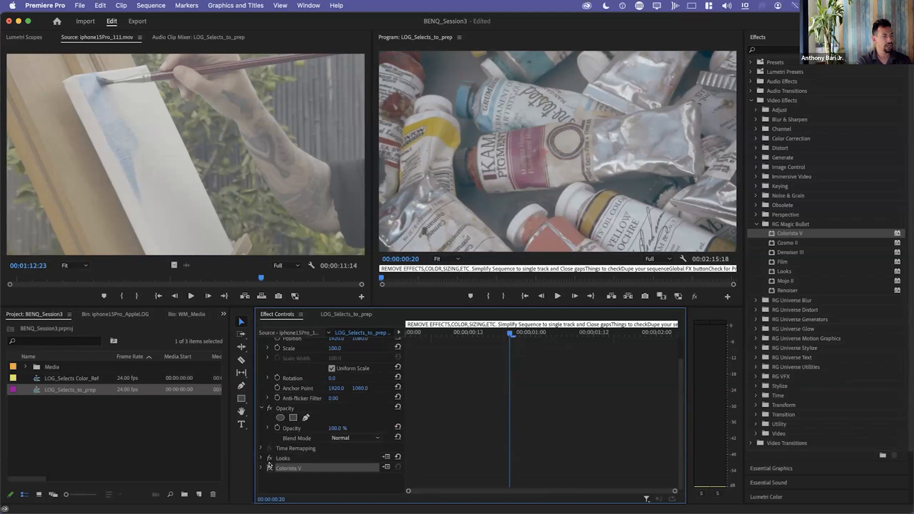
pyautogui.click(281, 458)
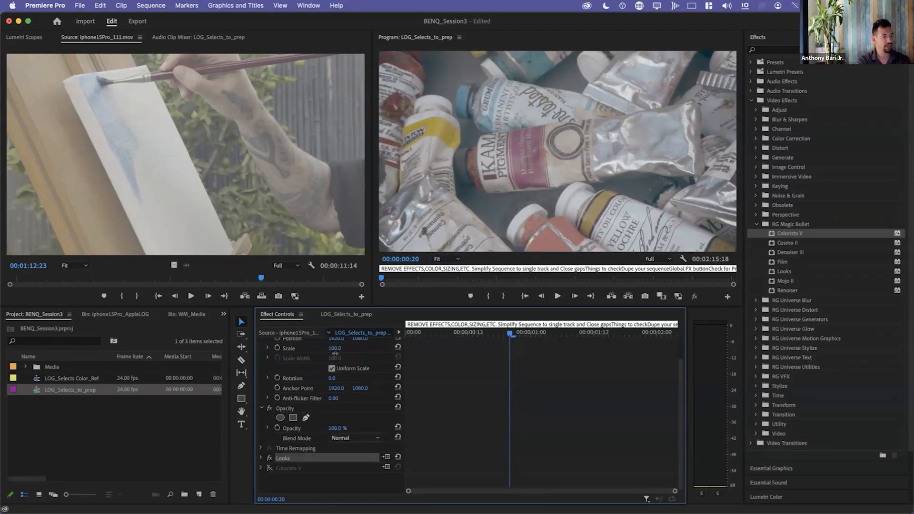
pyautogui.click(344, 316)
pyautogui.press('space')
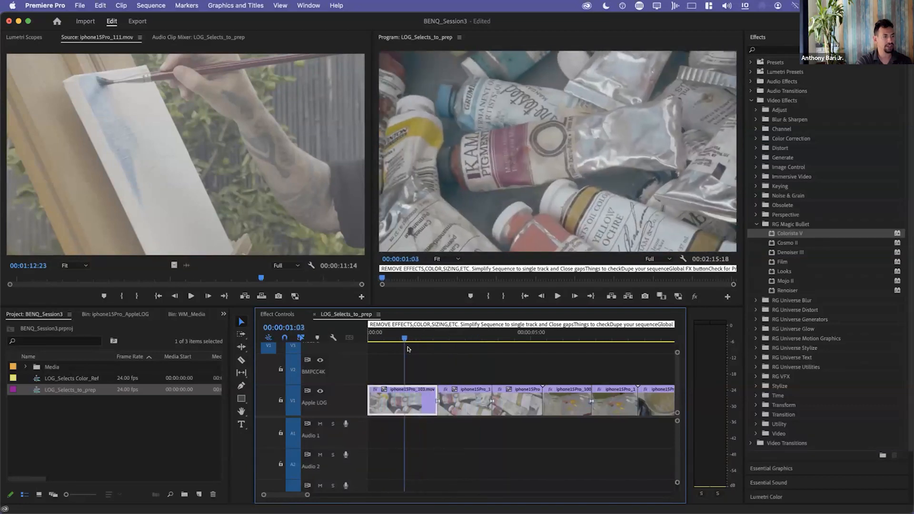
# Step through the sequence's Apple Log clips to examine the remaining footage, and return the playhead to the start.
pyautogui.moveTo(499, 361); pyautogui.dragTo(567, 374)
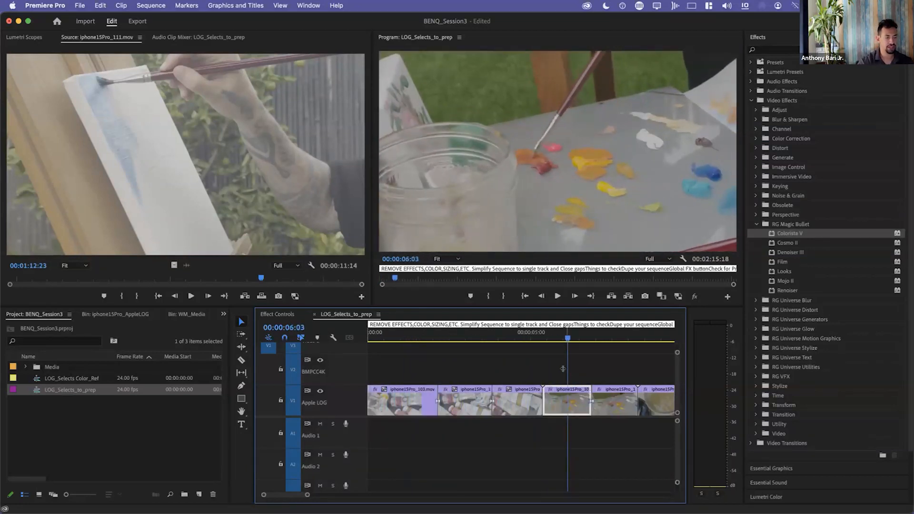
pyautogui.press('-')
pyautogui.press('-')
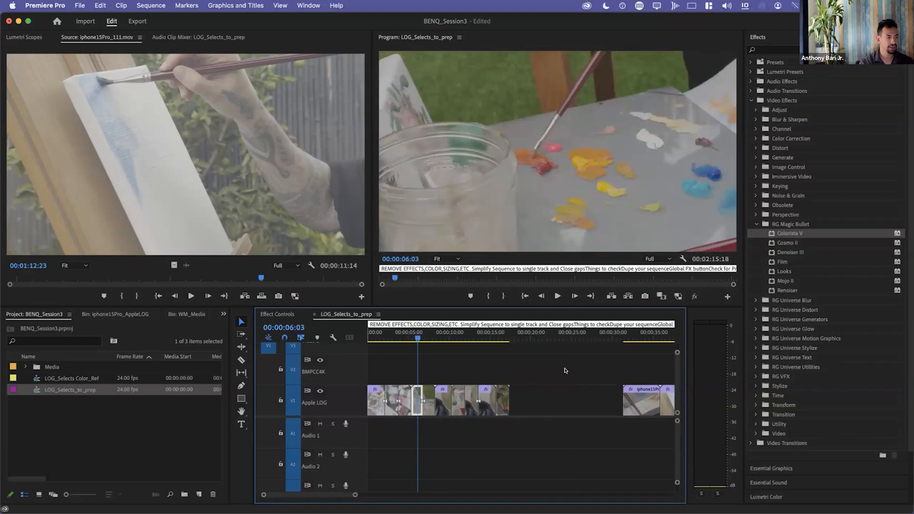
pyautogui.press('Down')
pyautogui.press('Down')
pyautogui.press('Down')
pyautogui.press('Down')
pyautogui.press('Down')
pyautogui.press('Down')
pyautogui.press('Down')
pyautogui.press('Down')
pyautogui.press('-')
pyautogui.press('-')
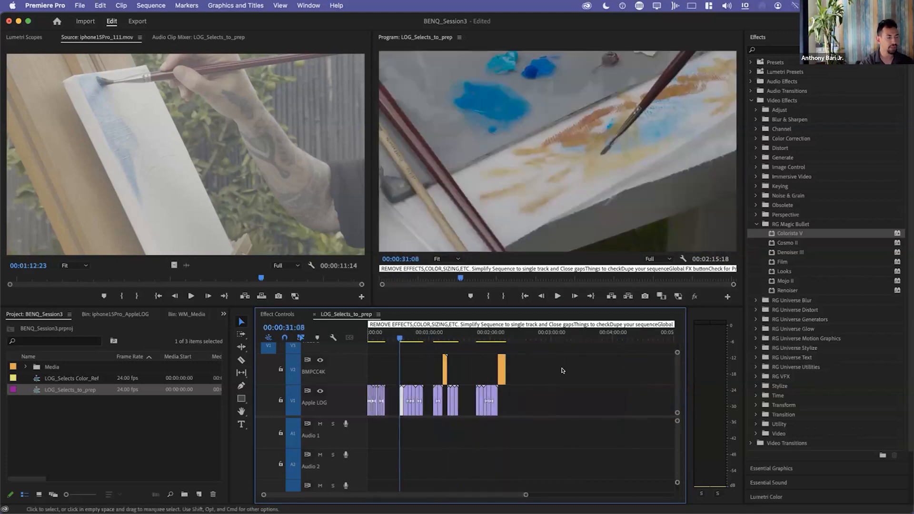
pyautogui.press('Down')
pyautogui.press('Down')
pyautogui.press('Down')
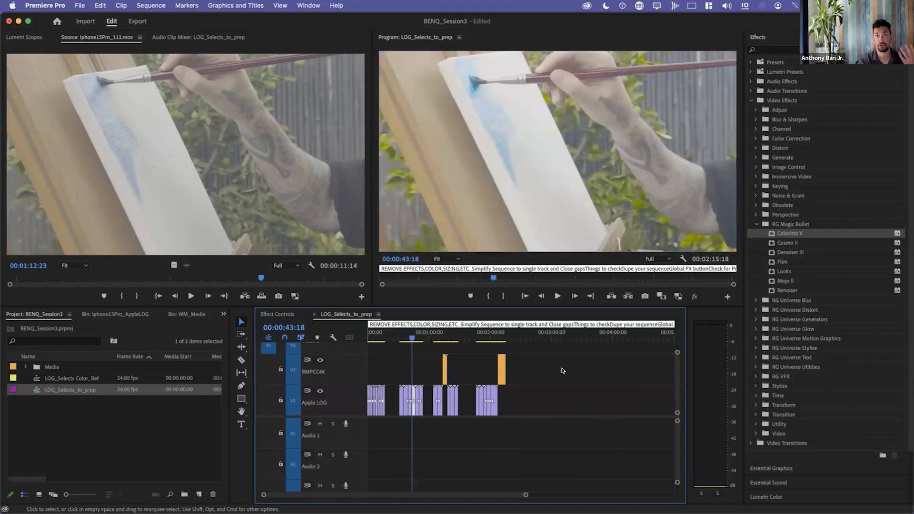
pyautogui.press('Down')
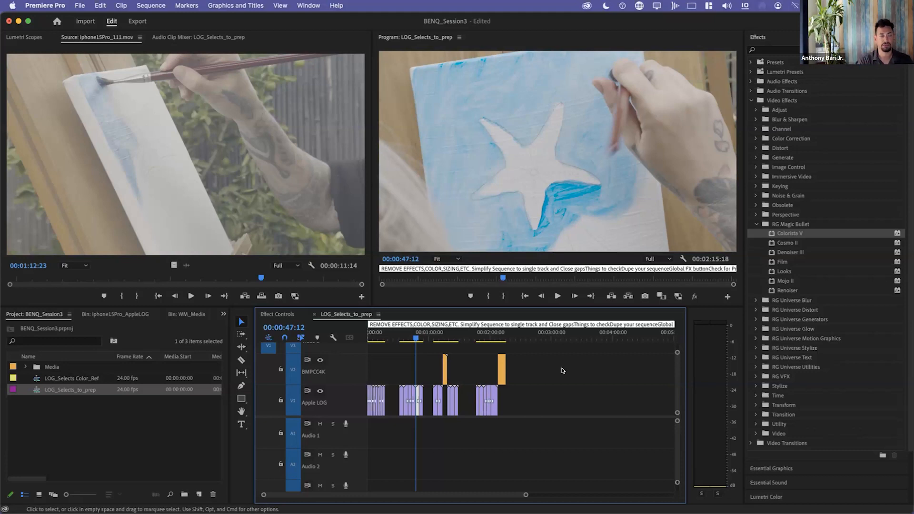
pyautogui.press('Down')
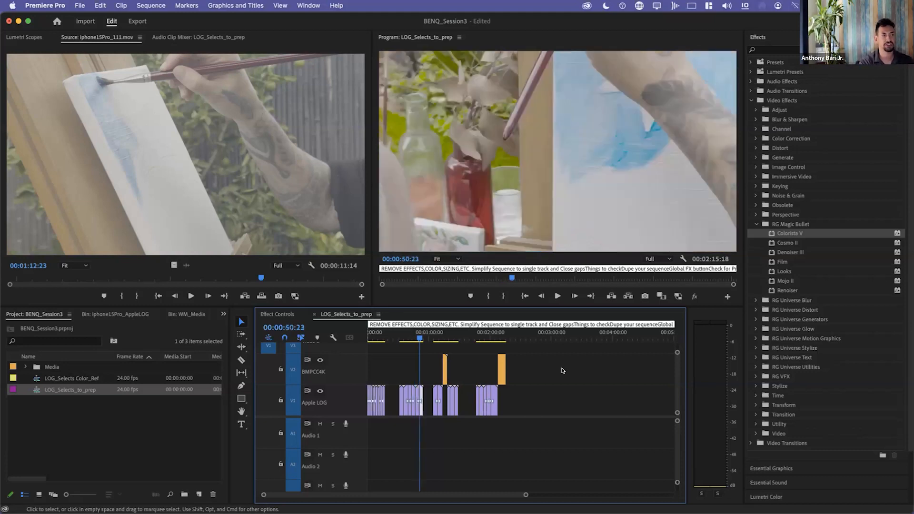
pyautogui.press('Home')
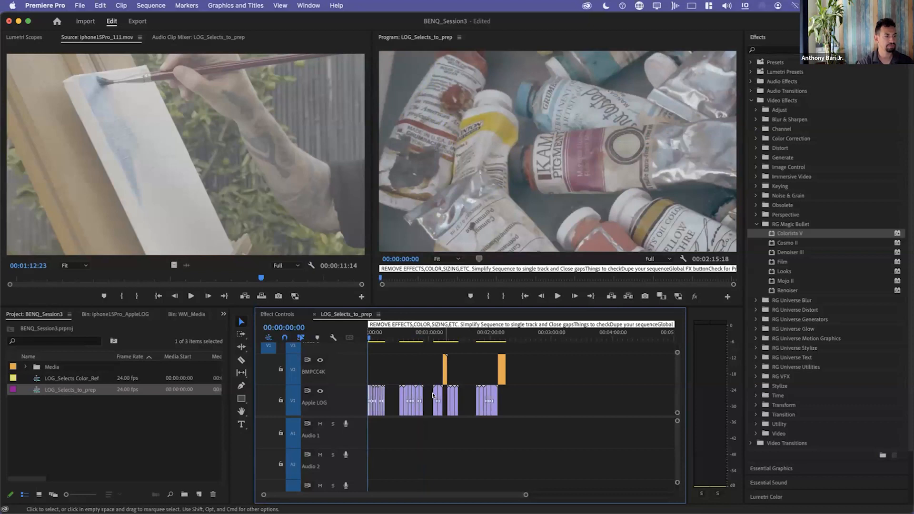
# Read the preparation checklist in the REMOVE EFFECTS,COLOR,SIZING,ETC. marker's comments and leave the marker unchanged.
pyautogui.moveTo(438, 324)
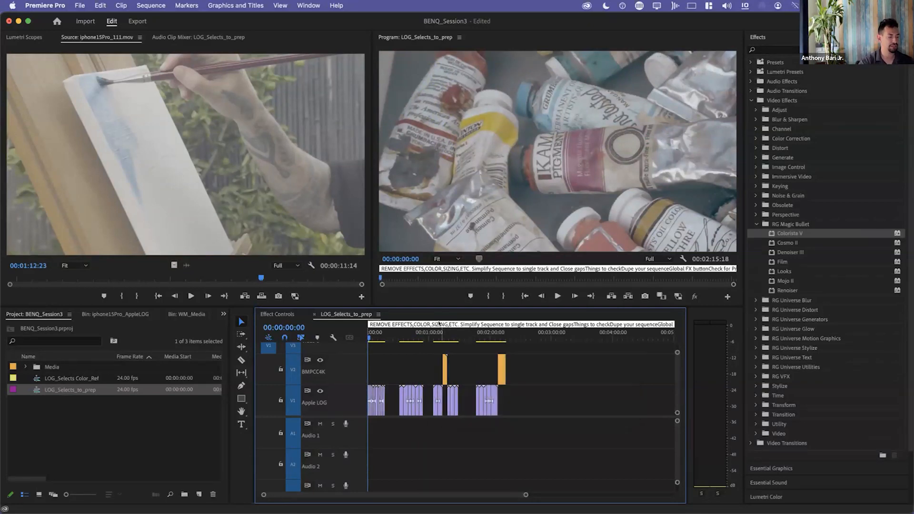
pyautogui.doubleClick(438, 324)
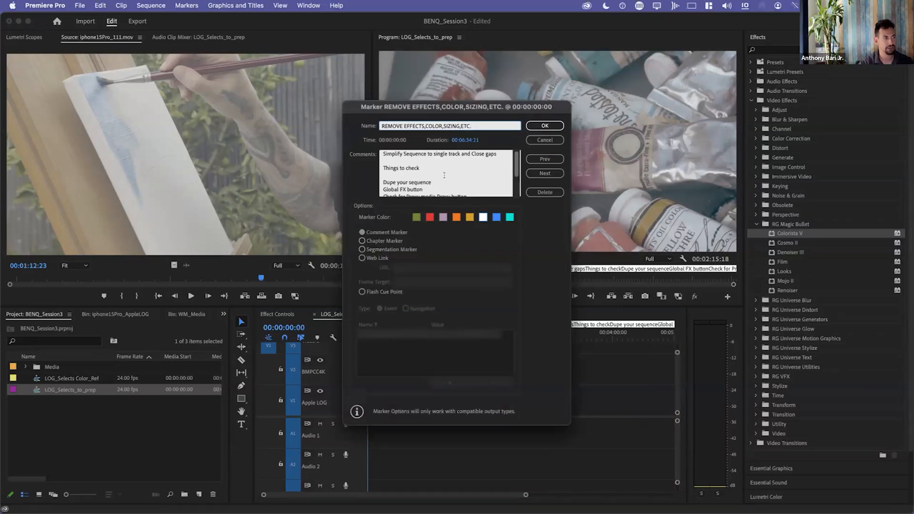
pyautogui.press('Tab')
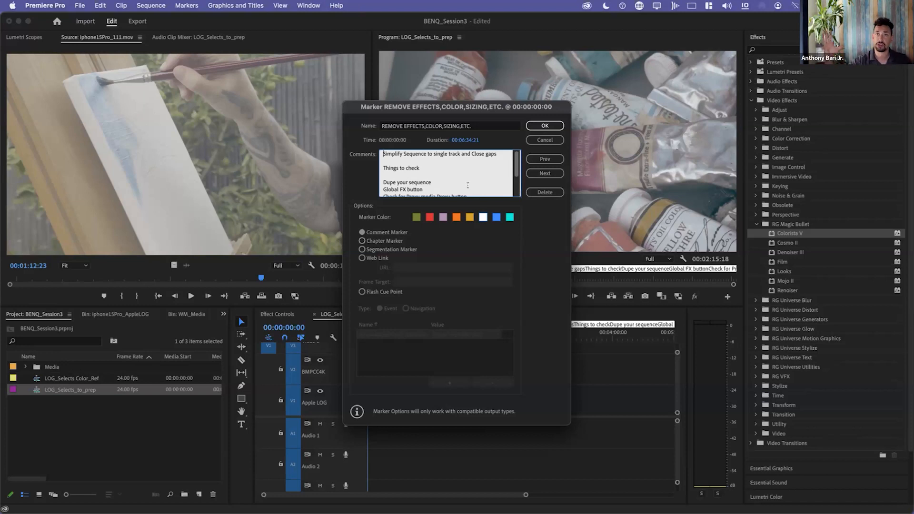
pyautogui.click(414, 167)
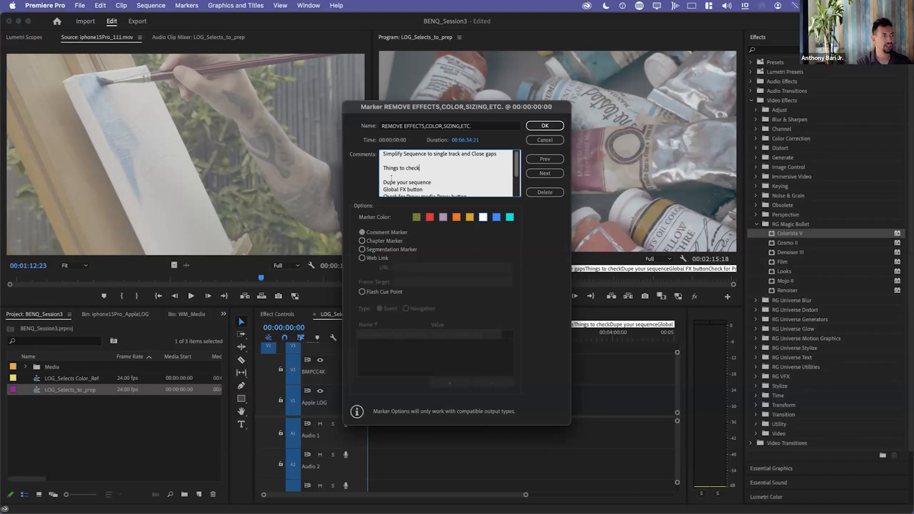
pyautogui.scroll(-2, 387, 174)
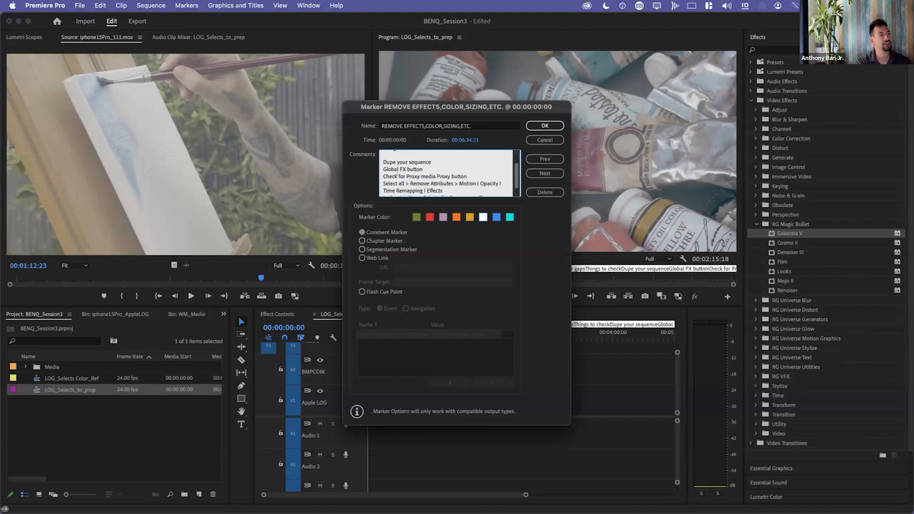
pyautogui.scroll(-1, 453, 186)
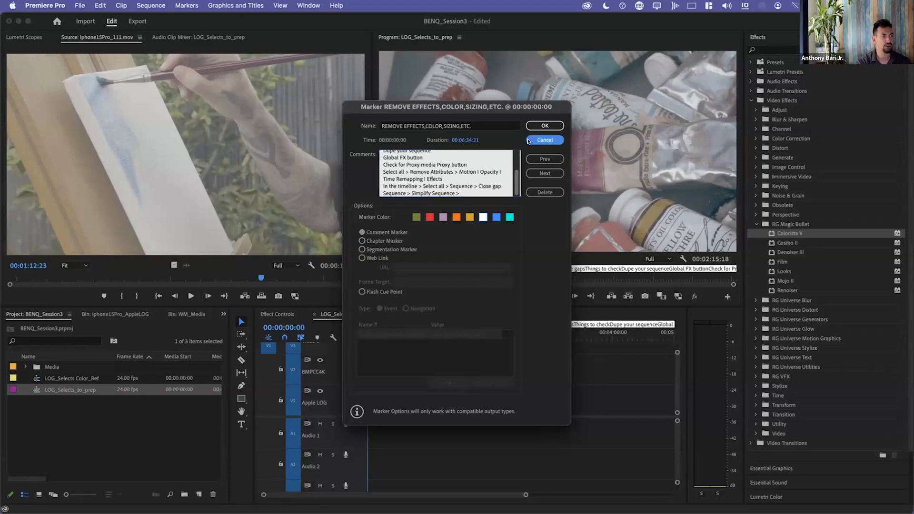
pyautogui.click(545, 139)
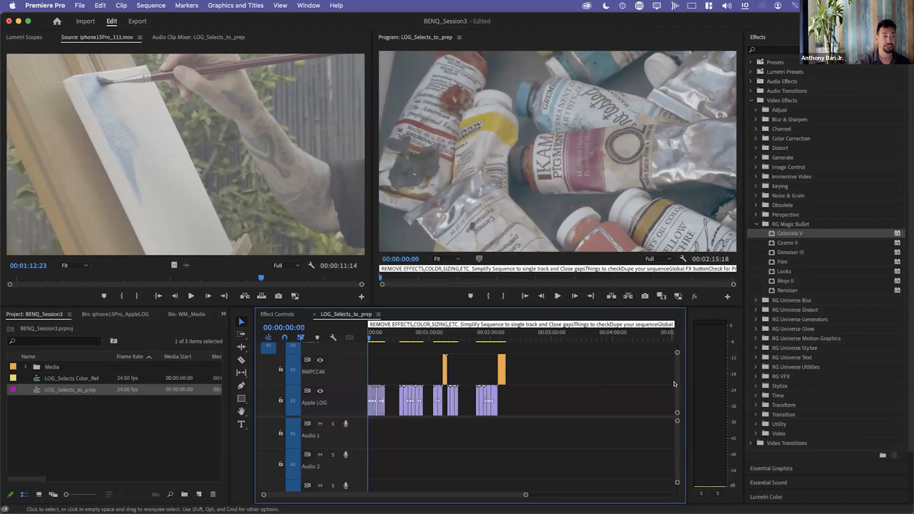
# Collapse the RG Magic Bullet effects folder, select all clips in the timeline and clear the selection.
pyautogui.click(756, 224)
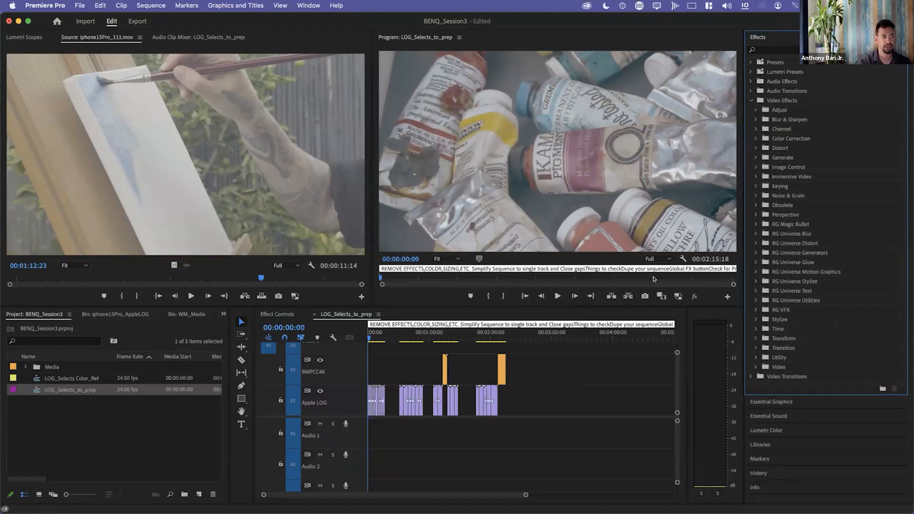
pyautogui.click(559, 373)
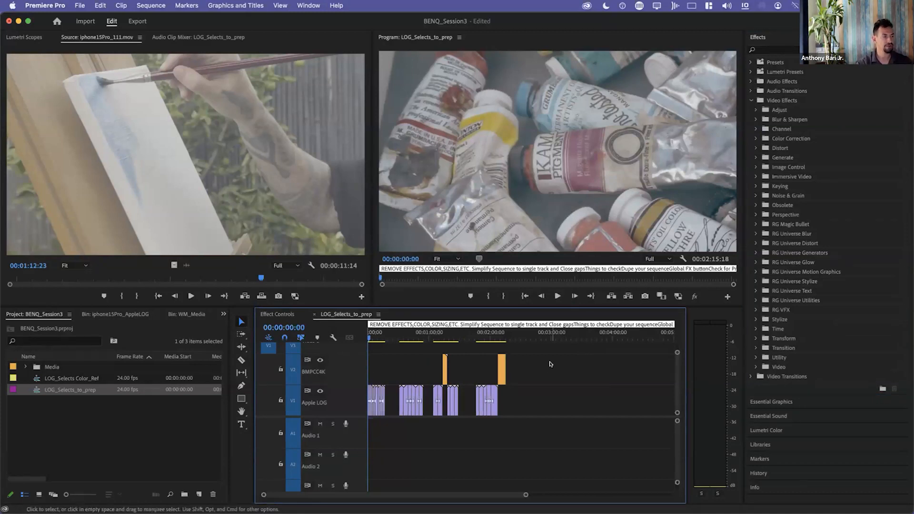
pyautogui.press('super+a')
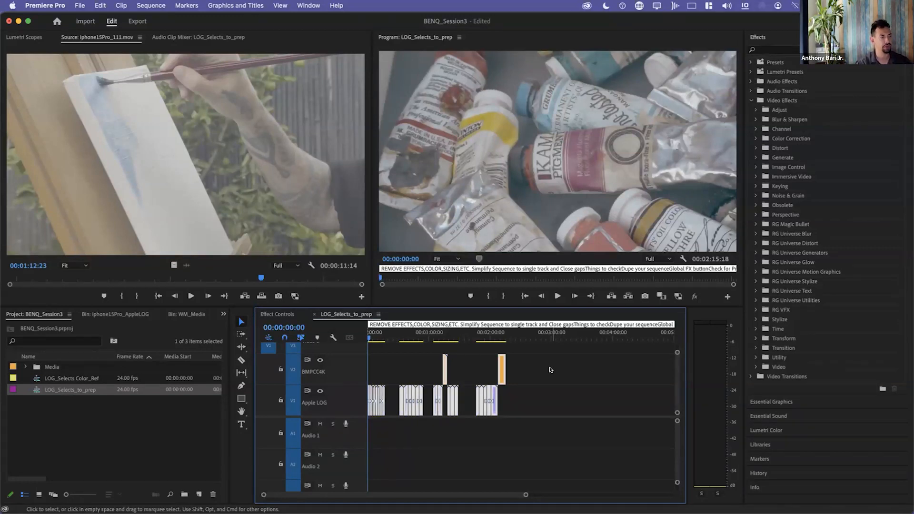
pyautogui.click(547, 372)
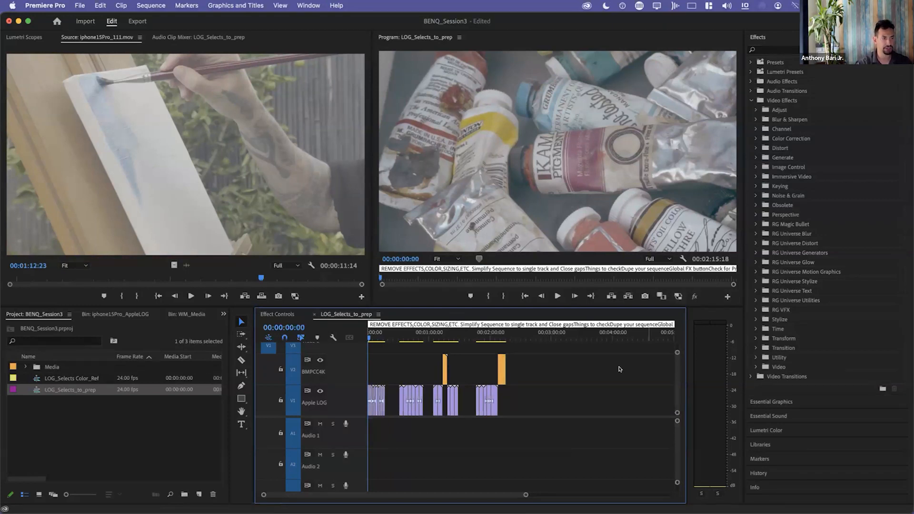
# Enable proxy playback for the LOG_Selects_to_prep sequence in the Program monitor.
pyautogui.press('=')
pyautogui.press('=')
pyautogui.press('=')
pyautogui.press('=')
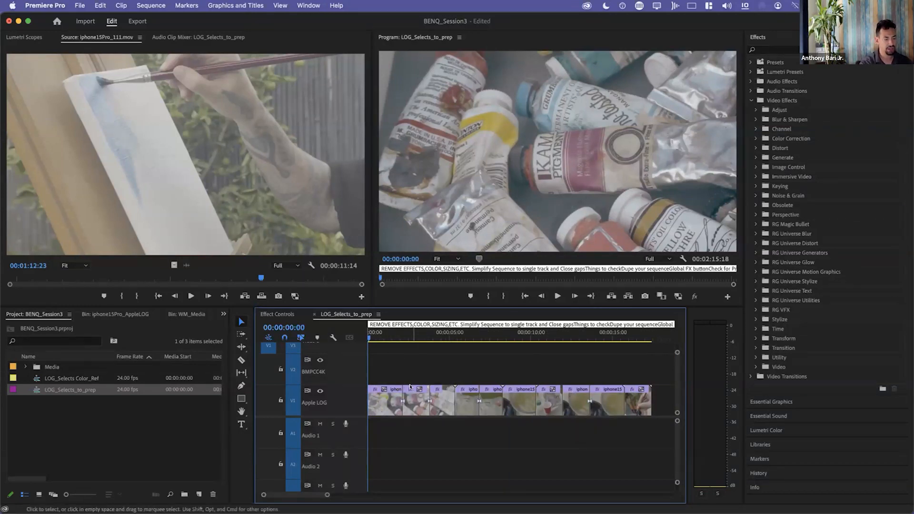
pyautogui.press('=')
pyautogui.press('=')
pyautogui.click(675, 298)
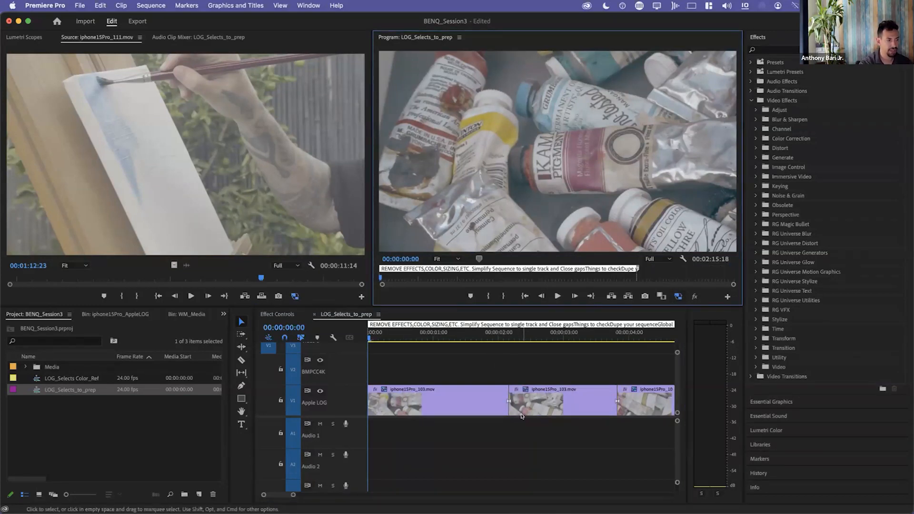
# Move the playhead to 00:00:06:01 on the fourth Apple LOG clip to view that shot.
pyautogui.click(530, 376)
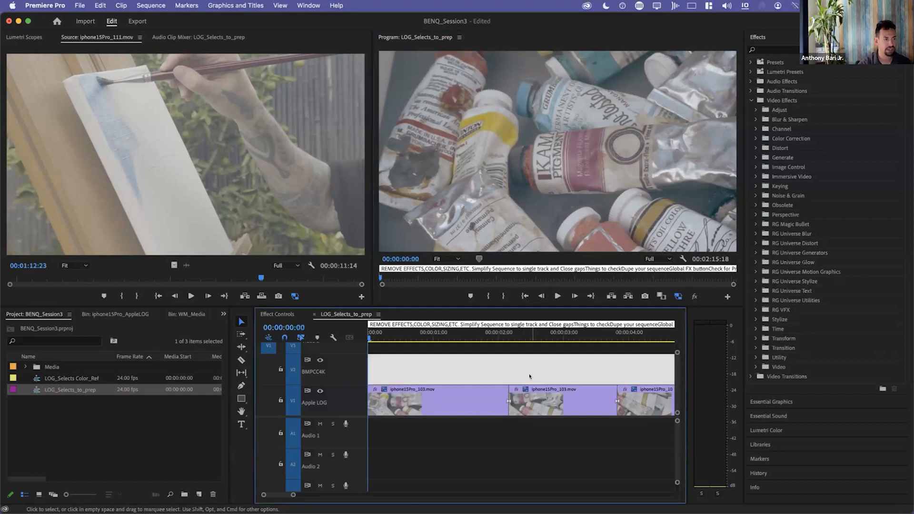
pyautogui.press('\\')
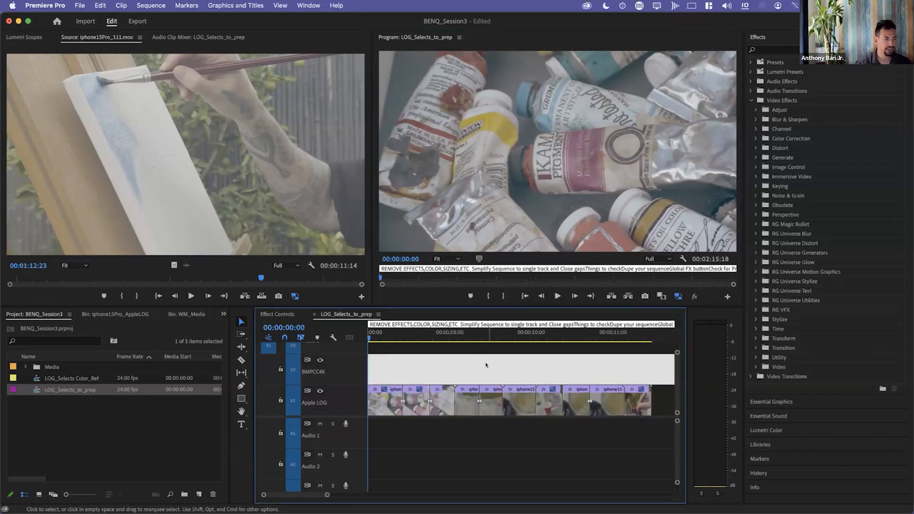
pyautogui.click(466, 334)
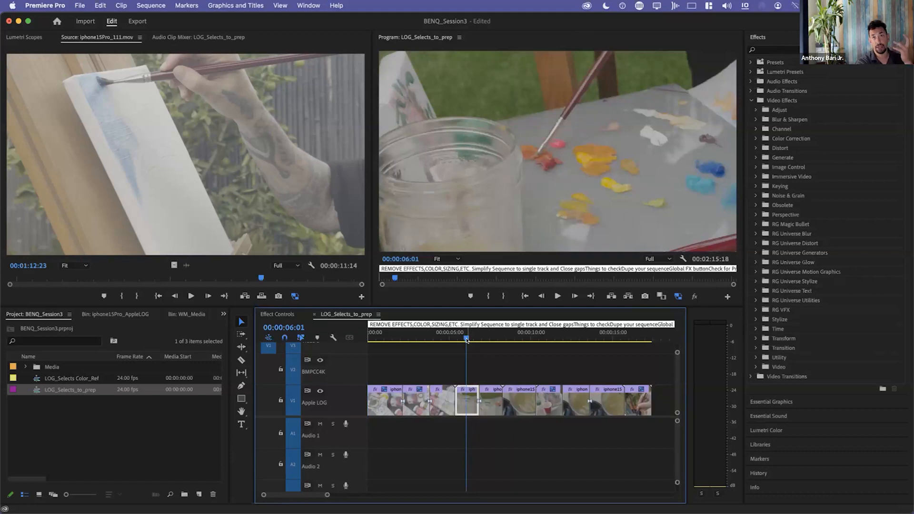
pyautogui.press('=')
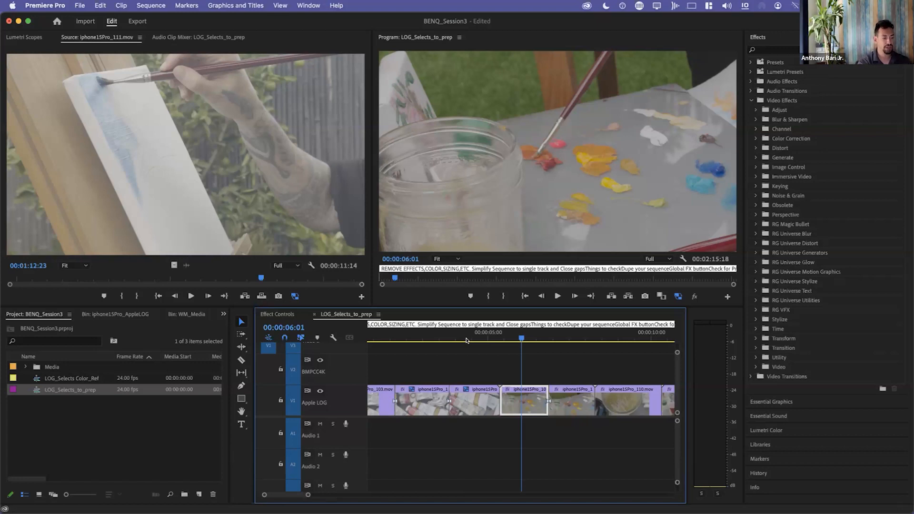
pyautogui.press('\\')
# Show the iphone15Pro_AppleLOG bin as a list and check its metadata display settings for the "proxy" properties.
pyautogui.click(78, 426)
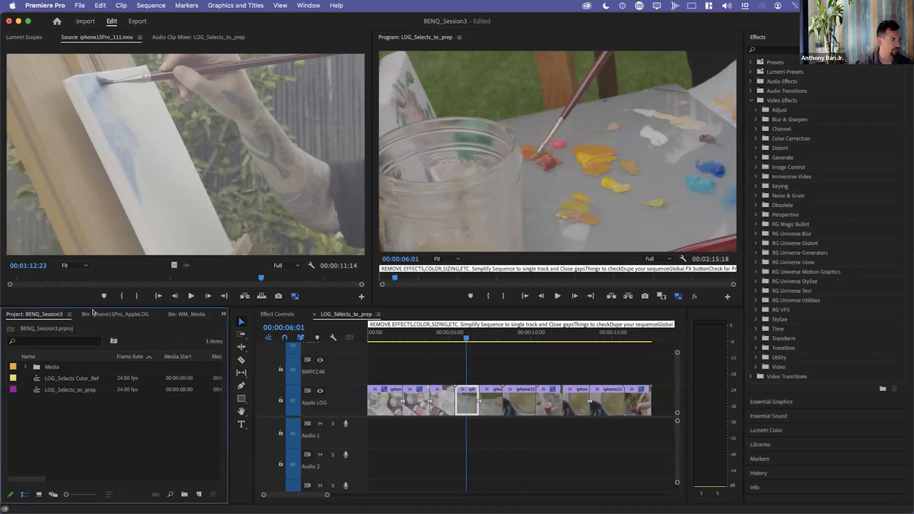
pyautogui.click(93, 313)
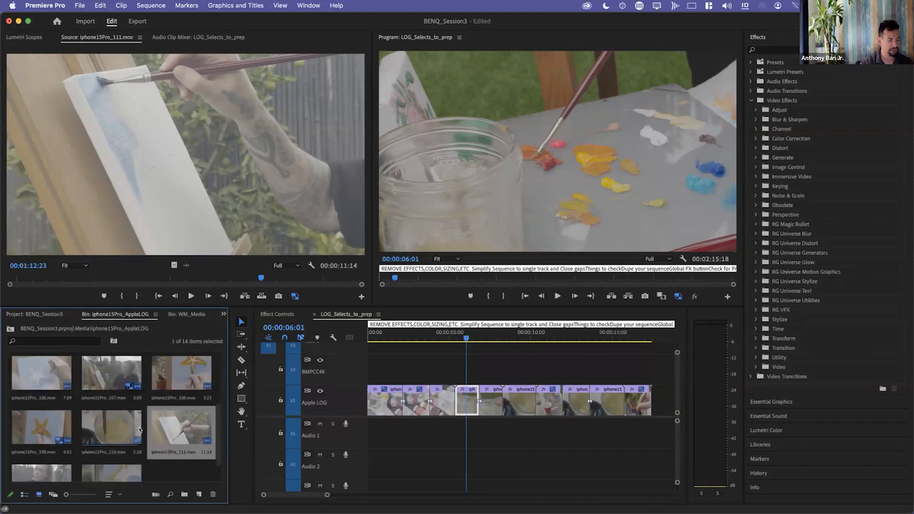
pyautogui.press('super+Page_Up')
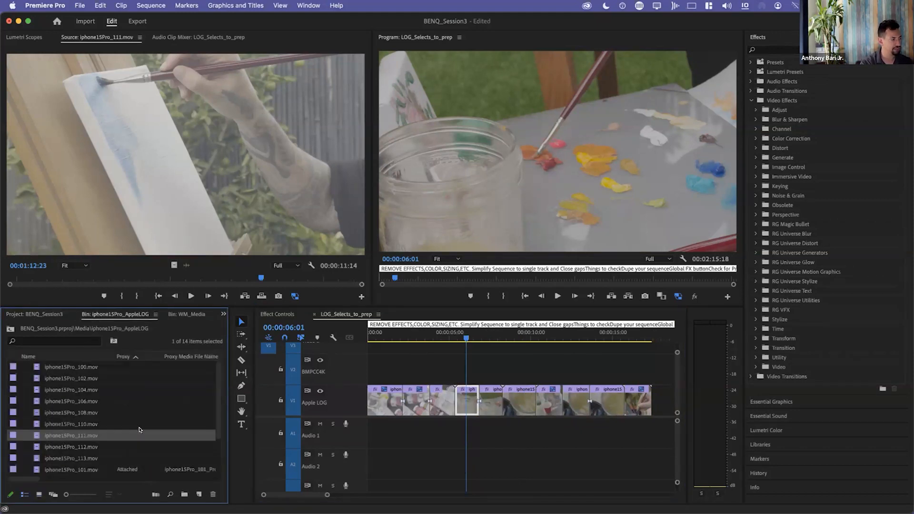
pyautogui.rightClick(125, 359)
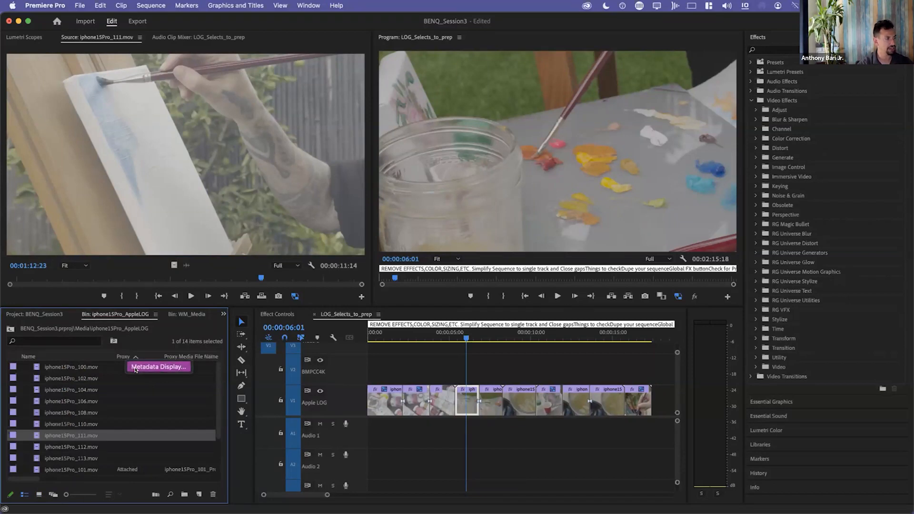
pyautogui.click(135, 367)
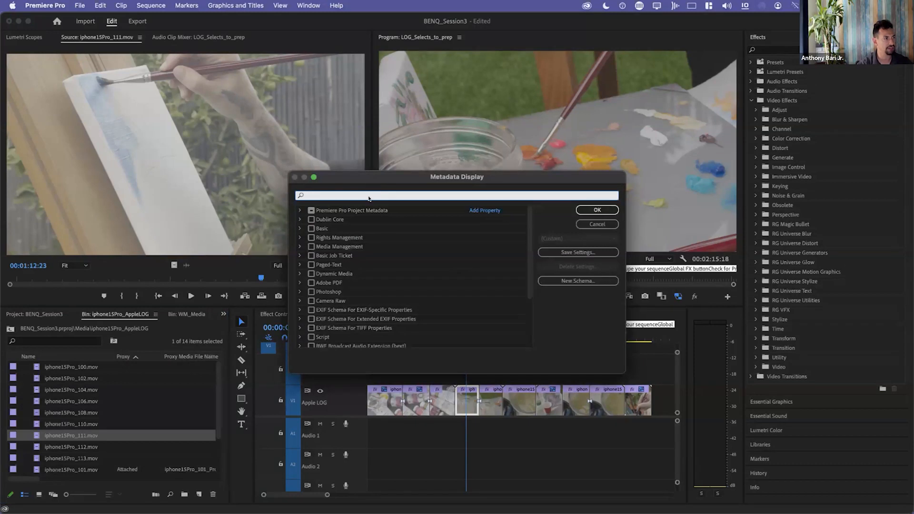
pyautogui.write('proxy')
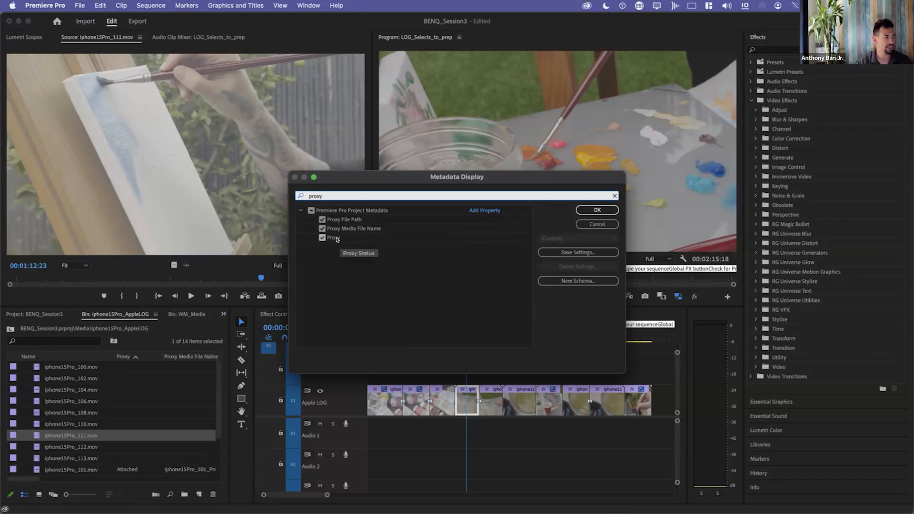
pyautogui.click(598, 210)
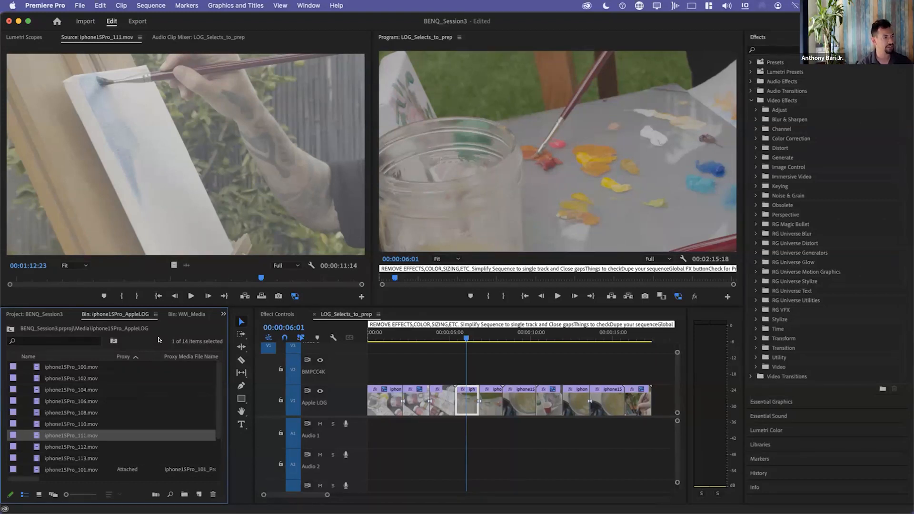
# Maximize the iphone15Pro_AppleLOG bin, enlarge its list rows and sort the clips by name.
pyautogui.press('`')
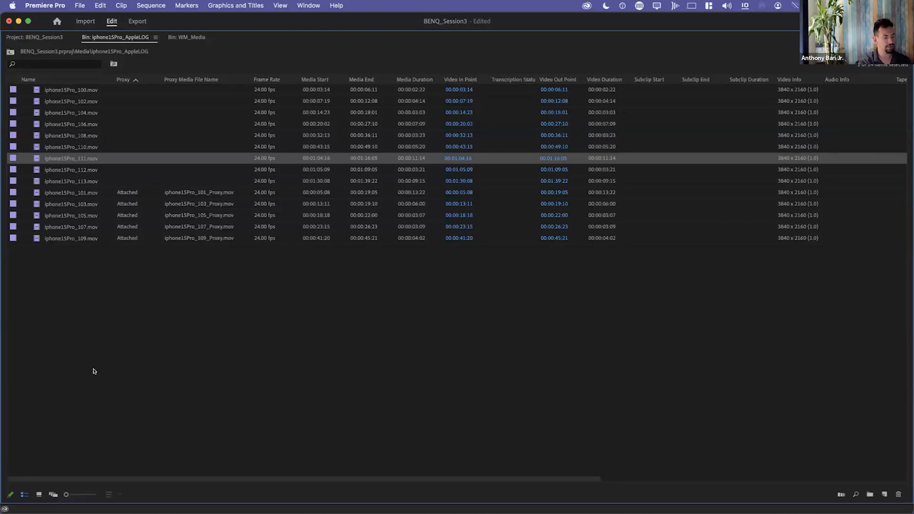
pyautogui.hotkey('shift', ']')
pyautogui.hotkey('shift', ']')
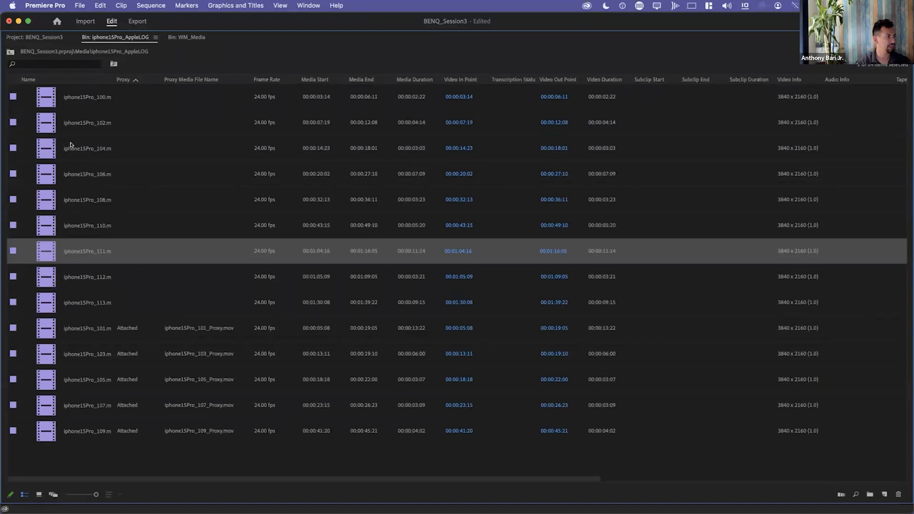
pyautogui.click(89, 81)
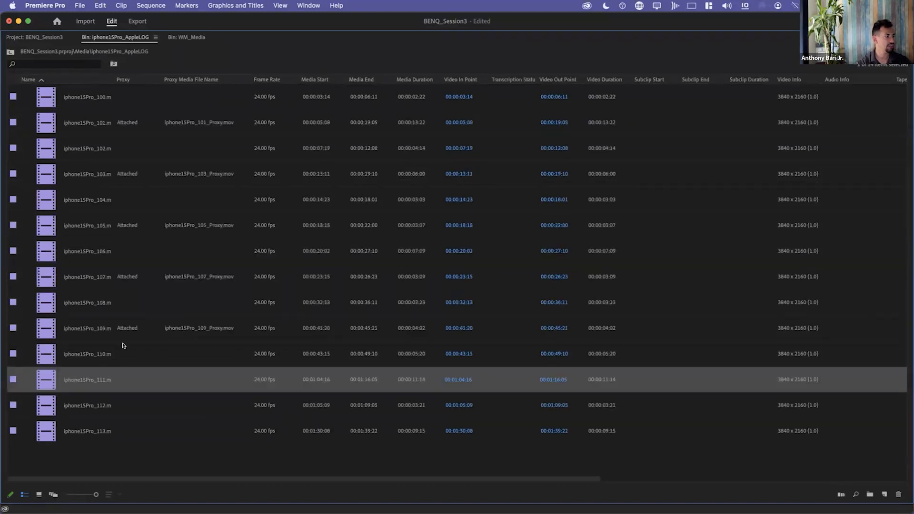
# Examine the Proxy and Proxy Media File Name columns to see which clips have proxies, and restore the panel layout.
pyautogui.click(113, 125)
pyautogui.click(137, 166)
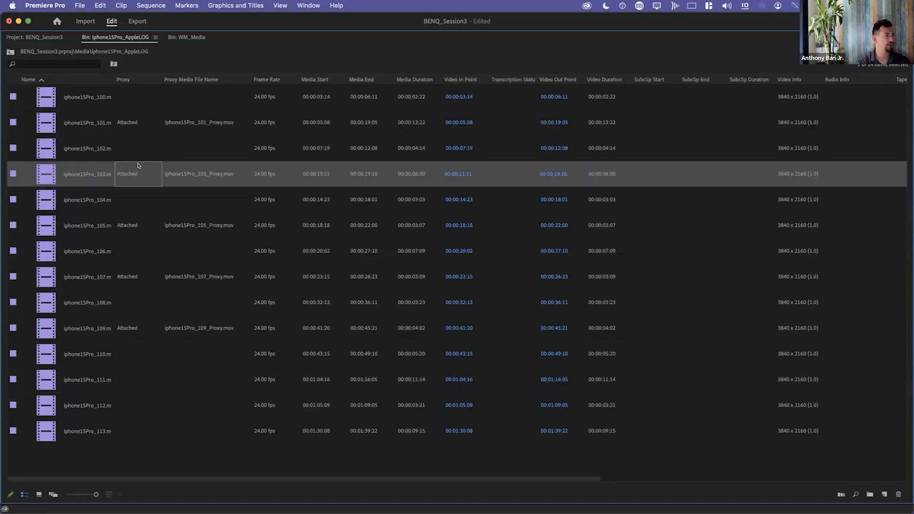
pyautogui.click(141, 157)
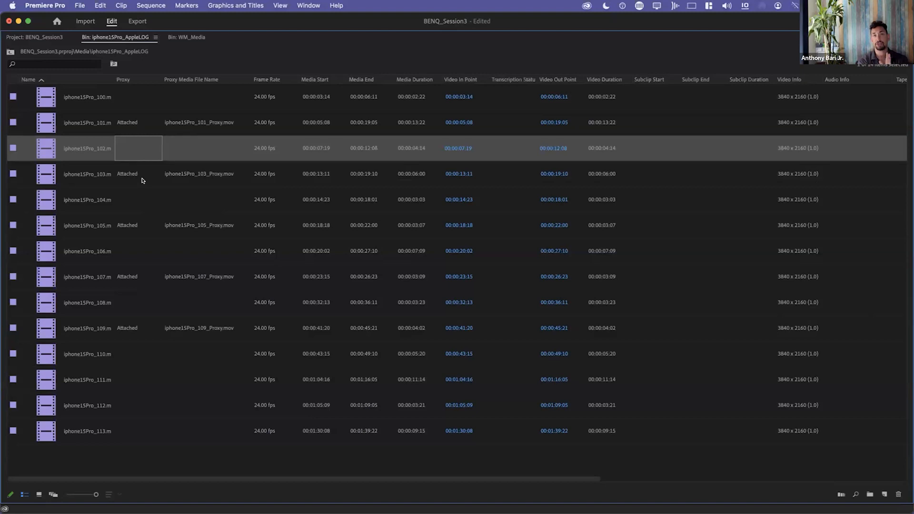
pyautogui.click(148, 119)
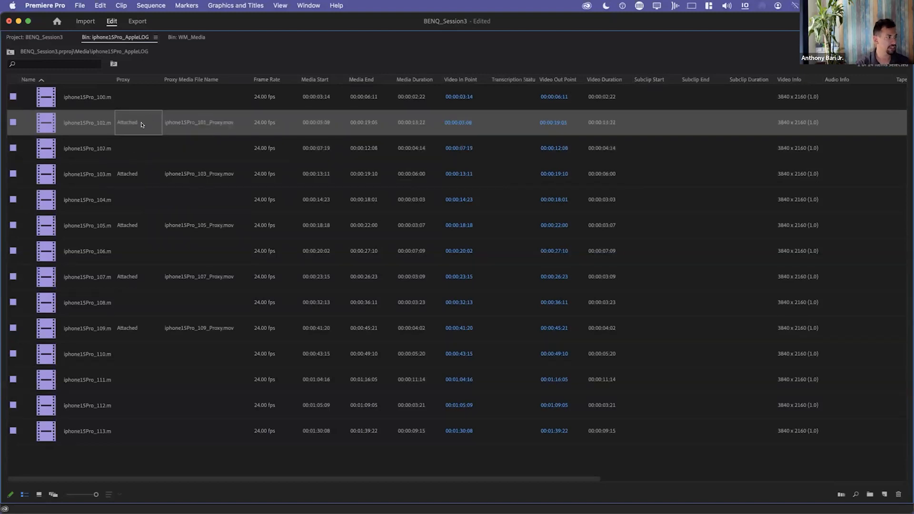
pyautogui.click(136, 172)
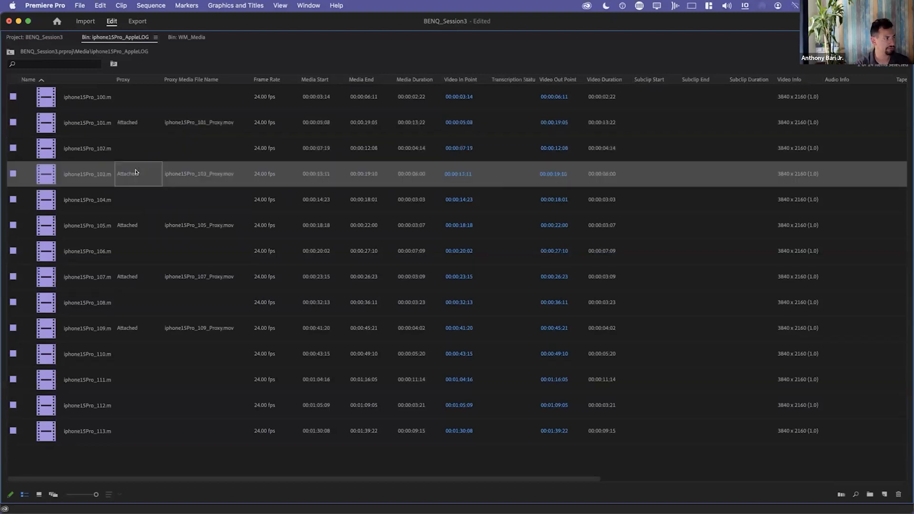
pyautogui.click(143, 233)
pyautogui.click(134, 290)
pyautogui.click(135, 280)
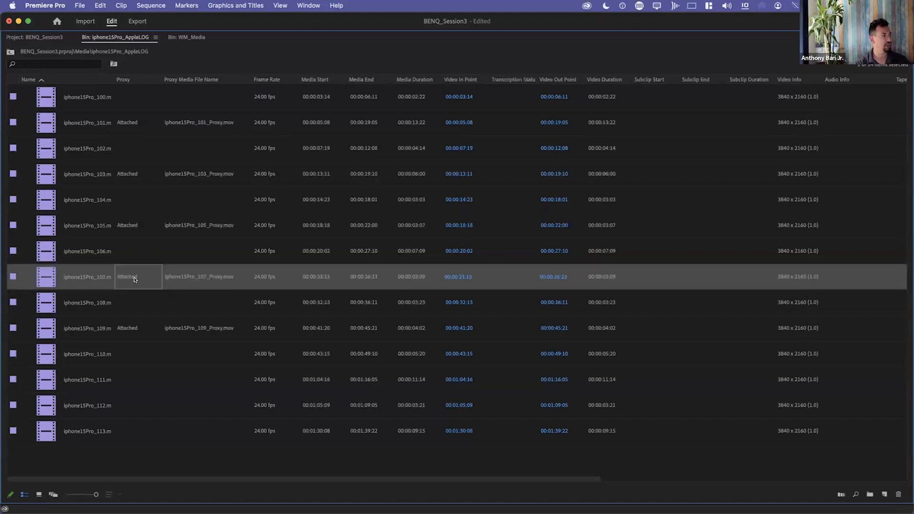
pyautogui.click(133, 324)
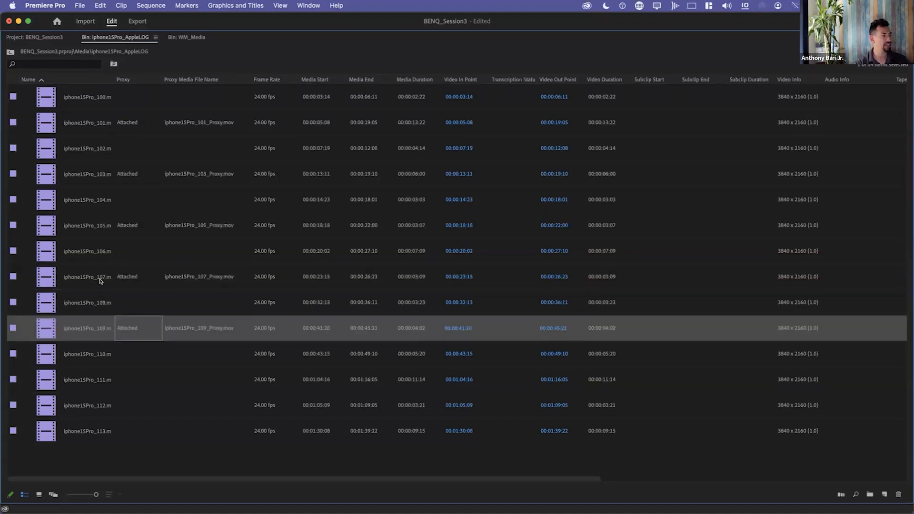
pyautogui.click(87, 222)
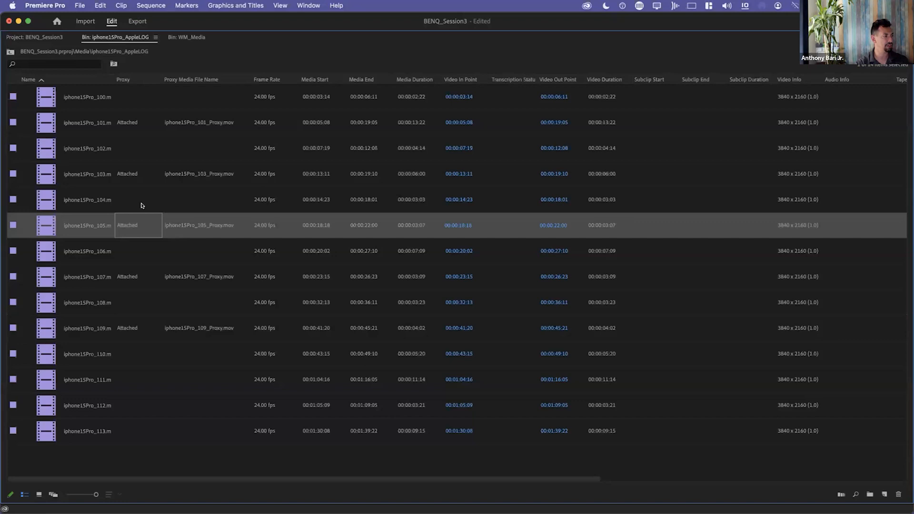
pyautogui.click(103, 174)
pyautogui.click(90, 127)
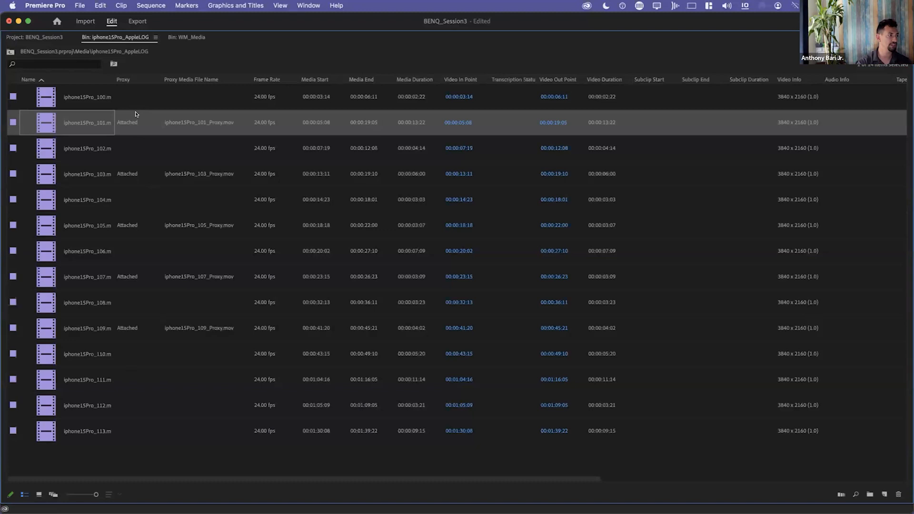
pyautogui.press('`')
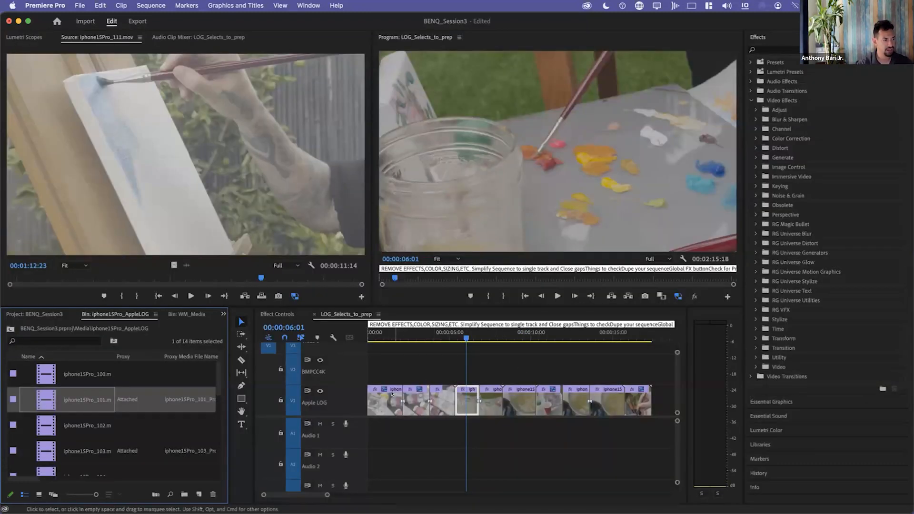
# Disable proxy playback and move the playhead to 00:00:00:22 on the first clip.
pyautogui.click(678, 296)
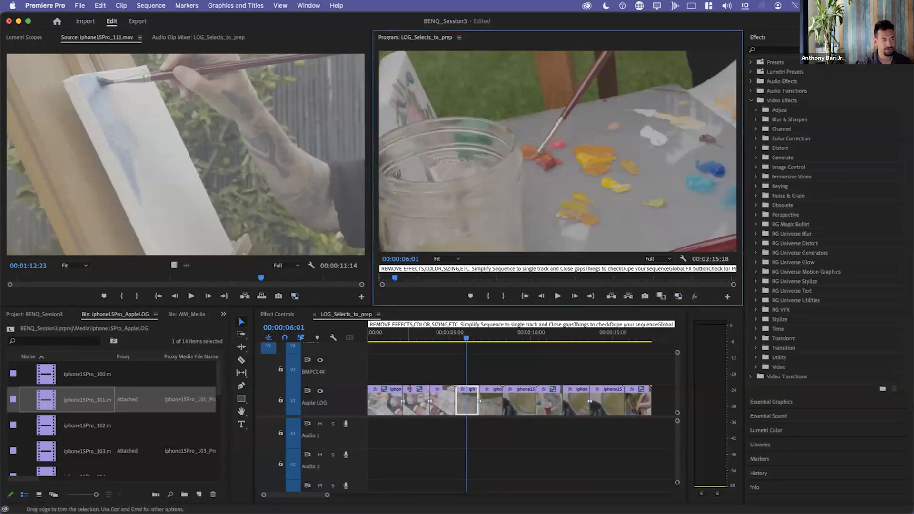
pyautogui.click(389, 334)
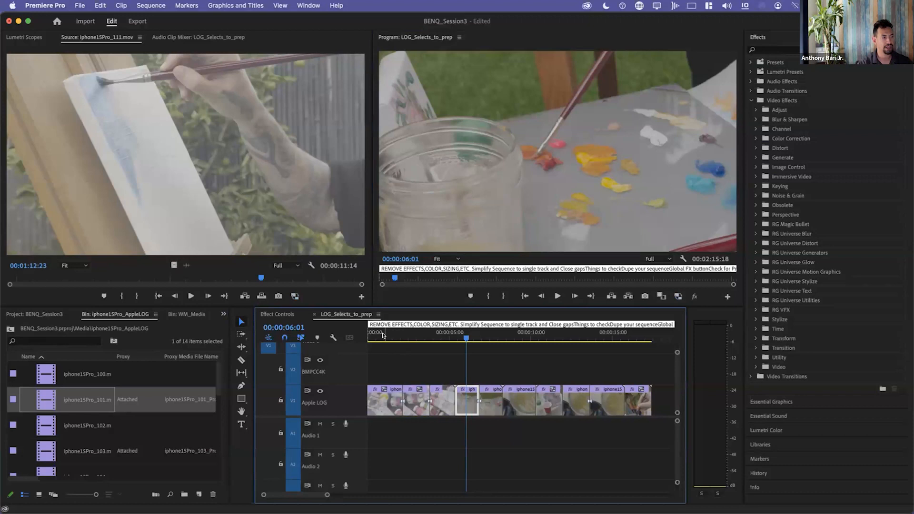
pyautogui.click(383, 335)
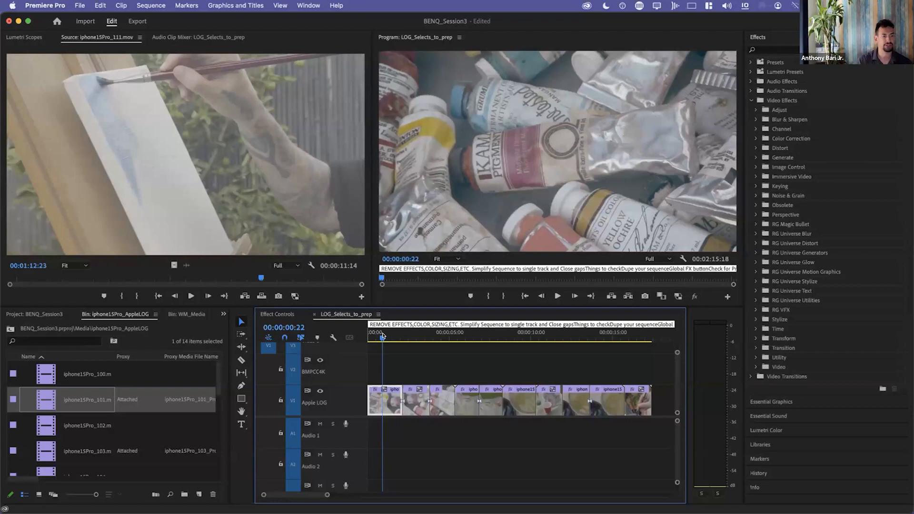
# Minimize the height of all timeline tracks and reduce the row size in the iphone15Pro_AppleLOG bin.
pyautogui.hotkey('shift', '-')
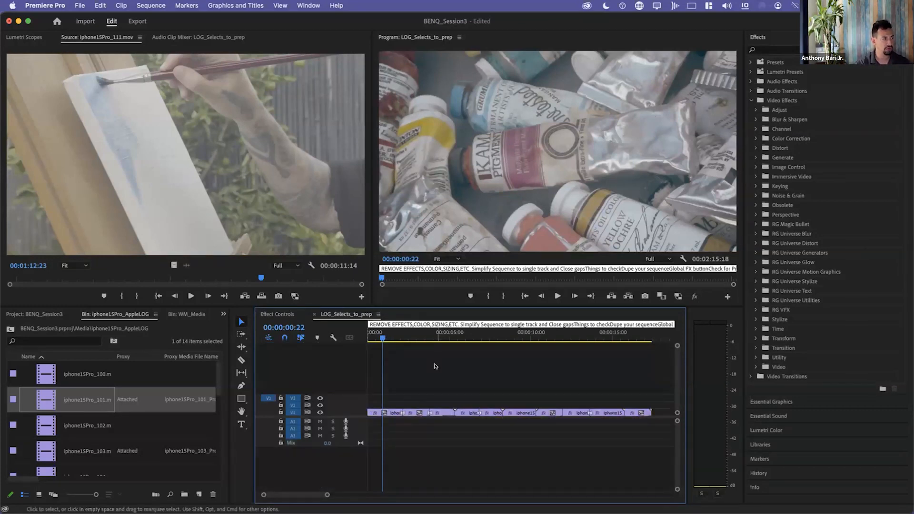
pyautogui.click(180, 386)
pyautogui.scroll(-5, 173, 392)
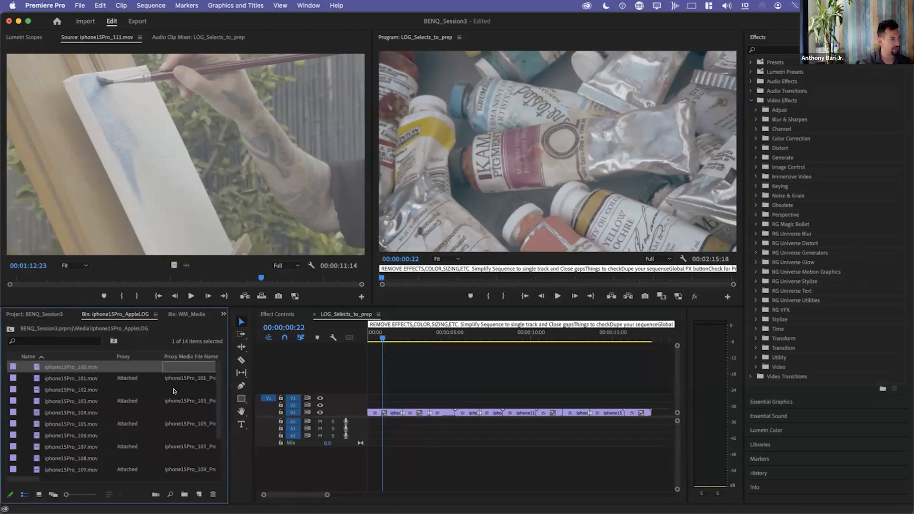
pyautogui.click(433, 357)
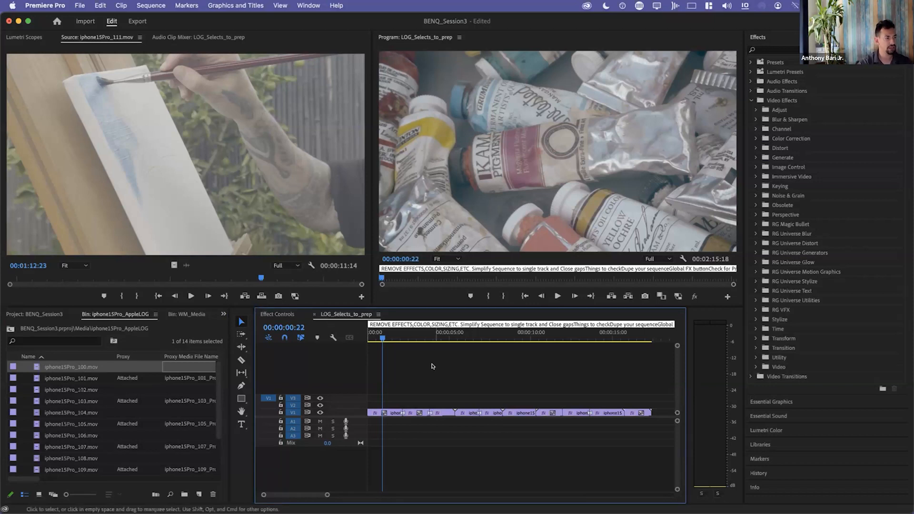
# Select all clips in the LOG_Selects_to_prep timeline and close the gaps between them with Close Gap.
pyautogui.press('\\')
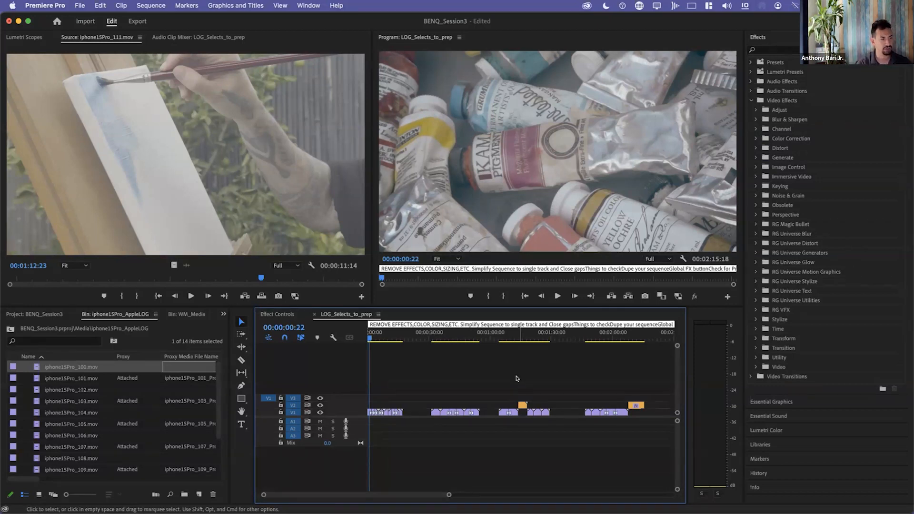
pyautogui.press('super+a')
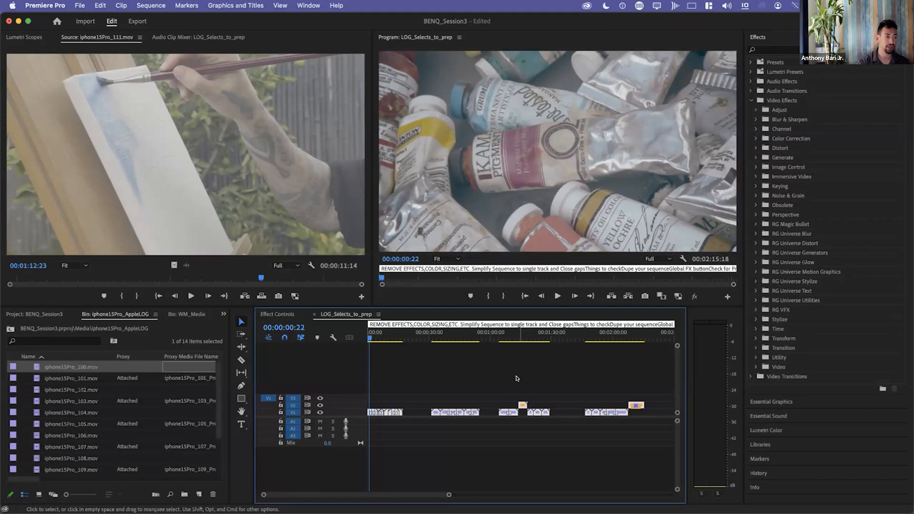
pyautogui.click(330, 5)
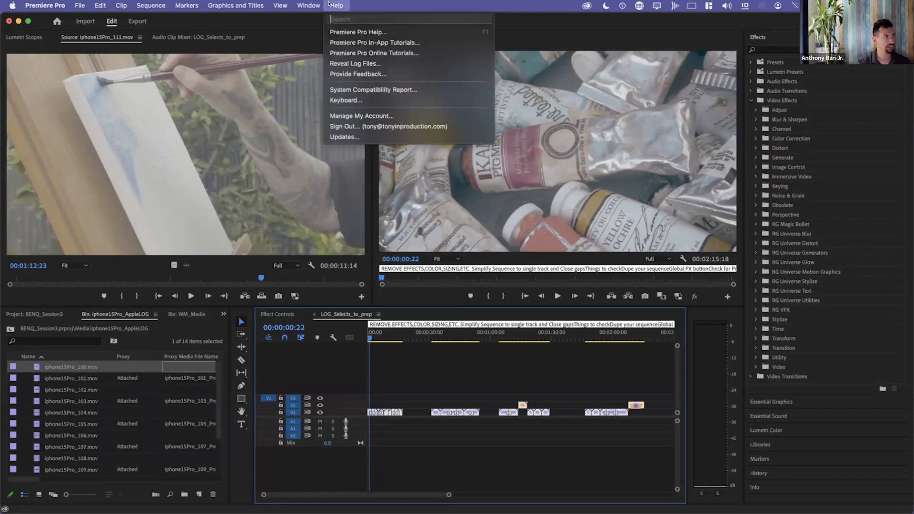
pyautogui.write('close')
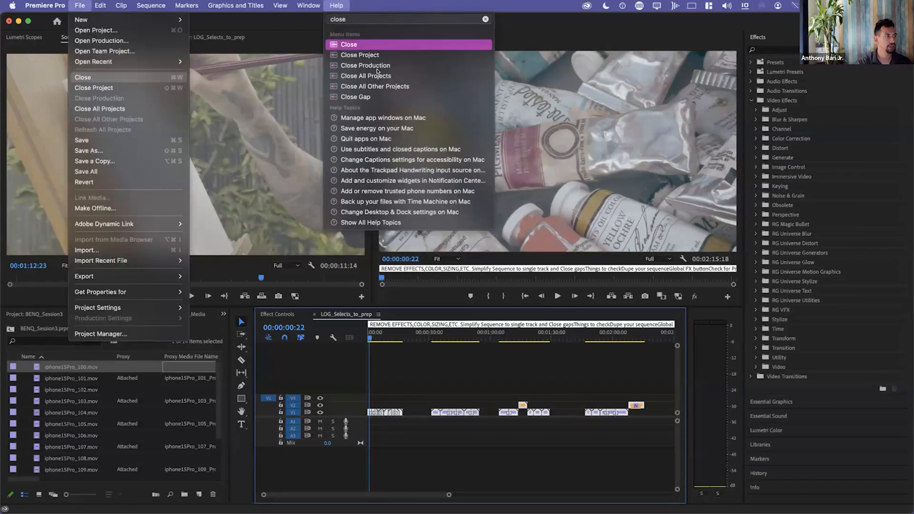
pyautogui.moveTo(372, 97)
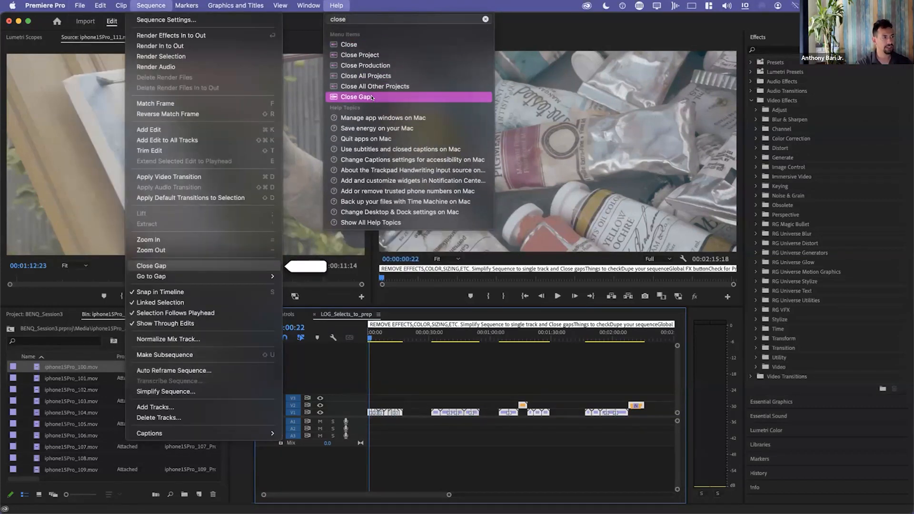
pyautogui.click(372, 97)
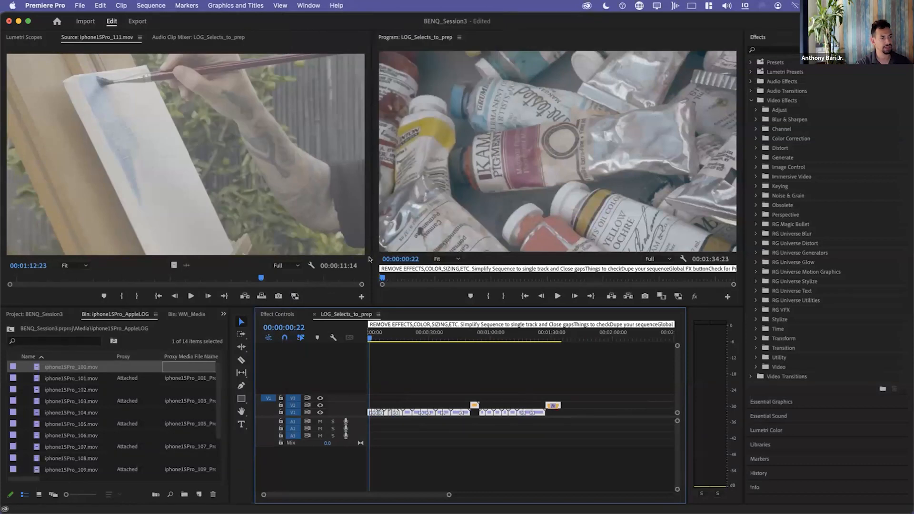
pyautogui.click(429, 365)
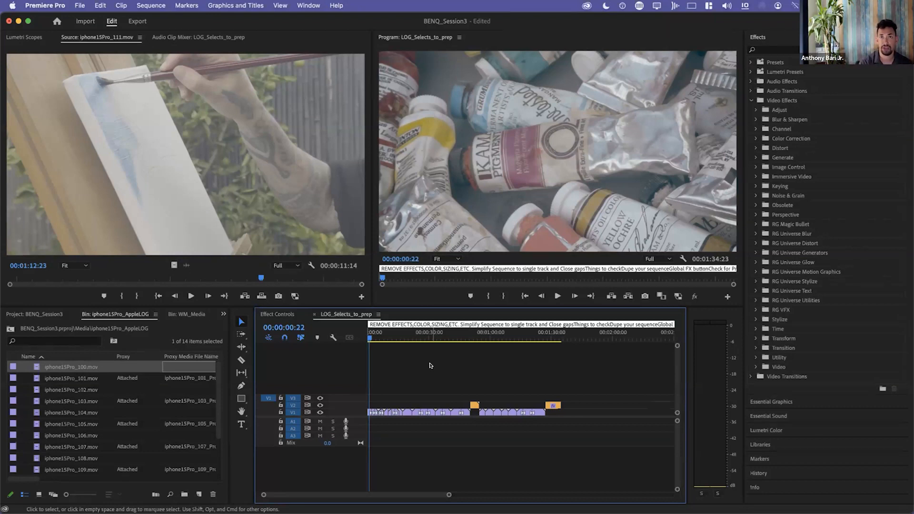
# Play the sequence and jump between its edit points to review the joined clips.
pyautogui.press('space')
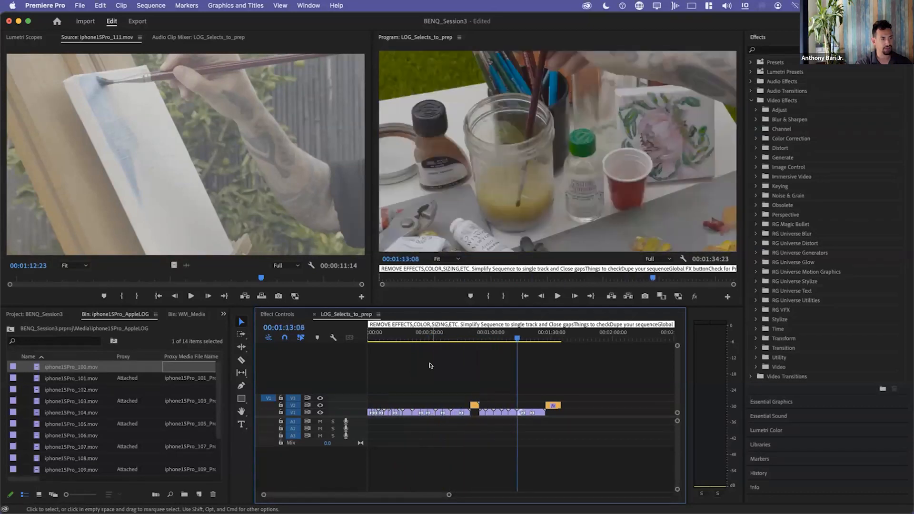
pyautogui.press('Down')
pyautogui.press('Down')
pyautogui.press('Up')
pyautogui.press('Up')
pyautogui.press('Up')
pyautogui.press('Up')
pyautogui.press('Up')
pyautogui.press('Up')
pyautogui.press('Up')
pyautogui.press('Up')
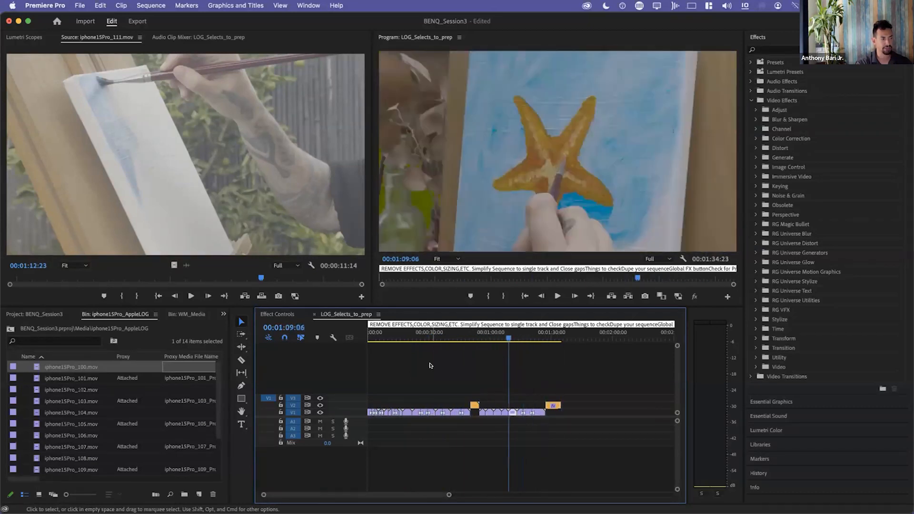
pyautogui.press('Up')
pyautogui.press('Up')
pyautogui.press('Up')
pyautogui.press('Up')
pyautogui.press('Up')
pyautogui.press('Up')
pyautogui.press('Up')
pyautogui.press('Up')
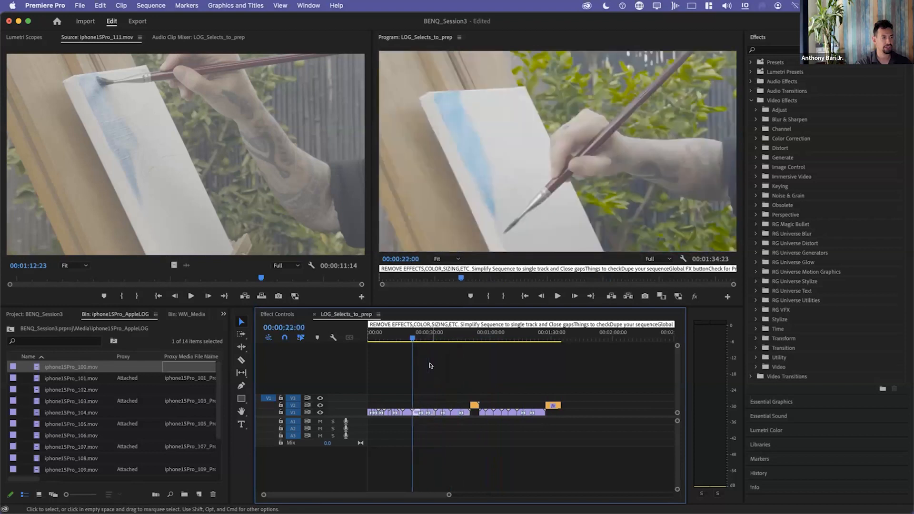
pyautogui.press('Up')
# Expand the height of all tracks and inspect the label colour choices for the two clips on the BMPCC4K track.
pyautogui.hotkey('shift', '=')
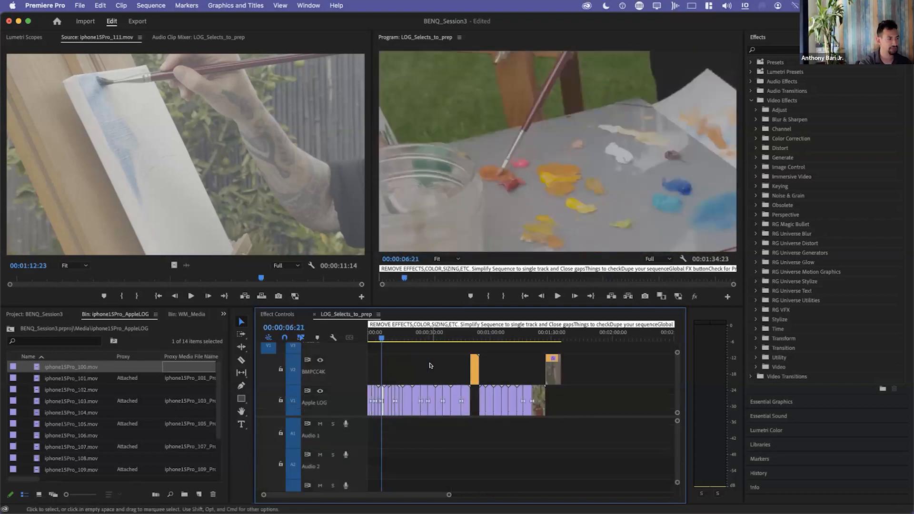
pyautogui.moveTo(442, 362); pyautogui.dragTo(572, 370)
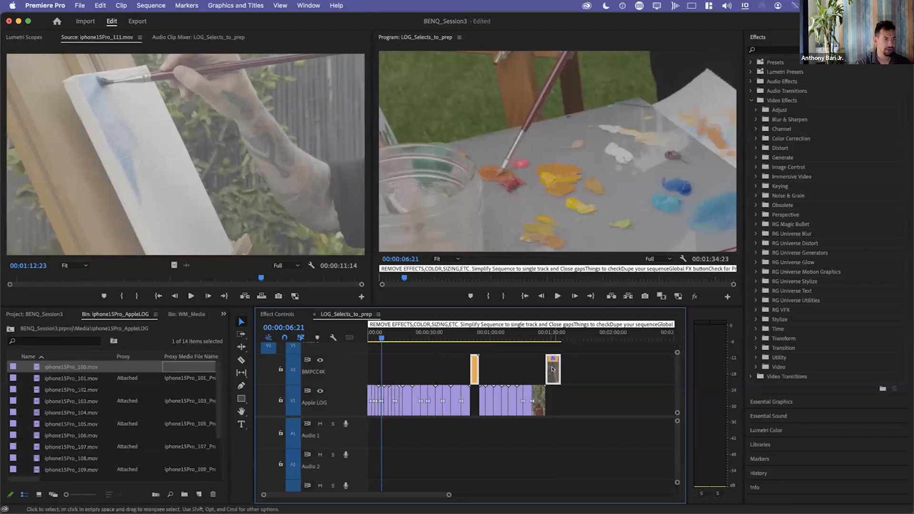
pyautogui.rightClick(552, 369)
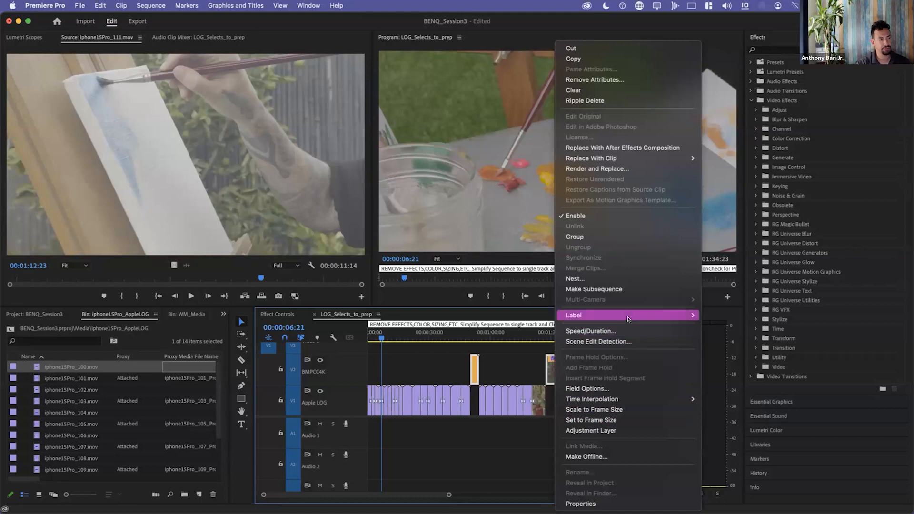
pyautogui.moveTo(634, 317)
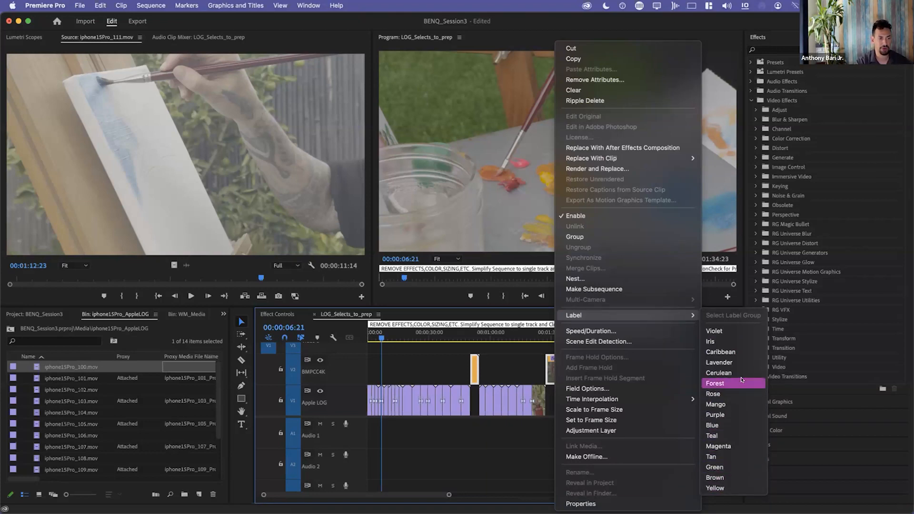
pyautogui.click(484, 363)
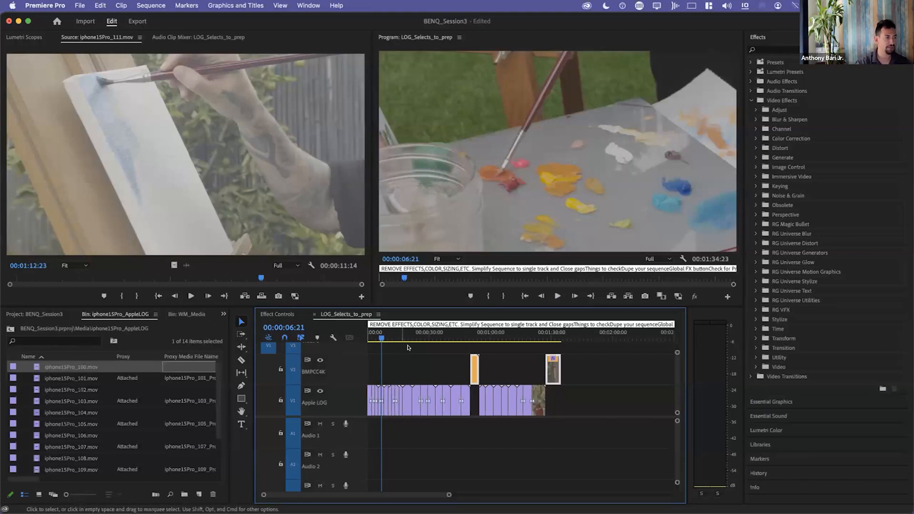
pyautogui.click(428, 364)
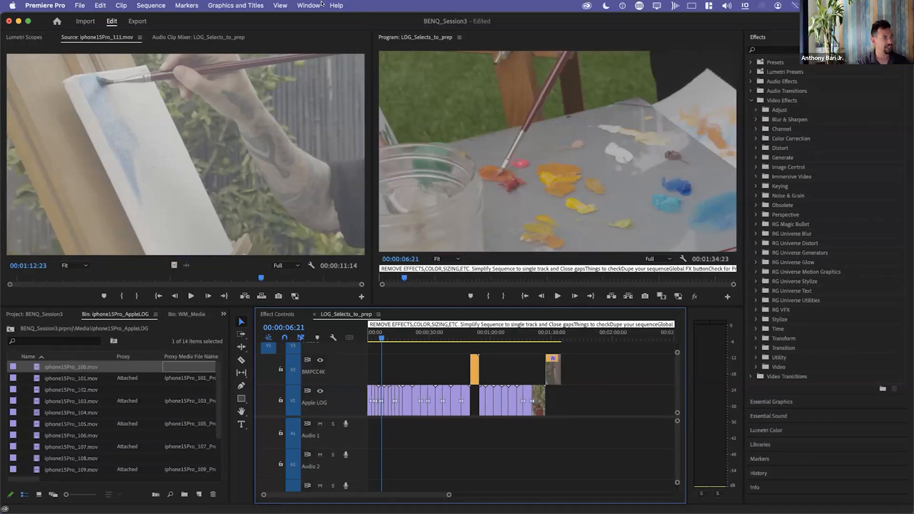
# Select every clip on the BMPCC4K track with the Track Select Forward Tool.
pyautogui.click(239, 335)
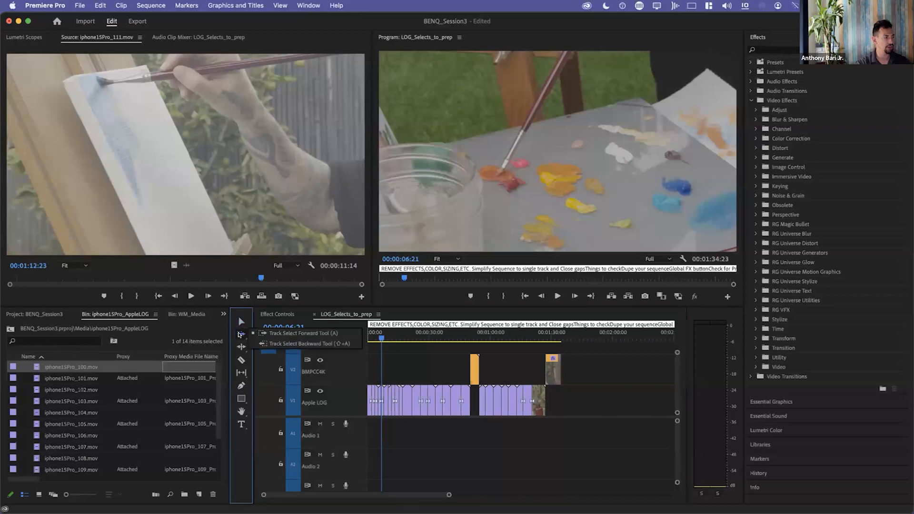
pyautogui.click(275, 334)
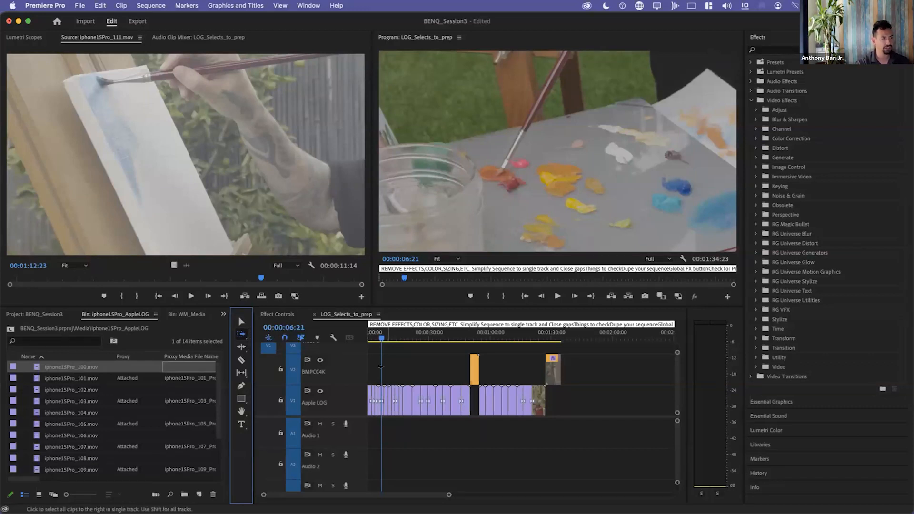
pyautogui.press('shift')
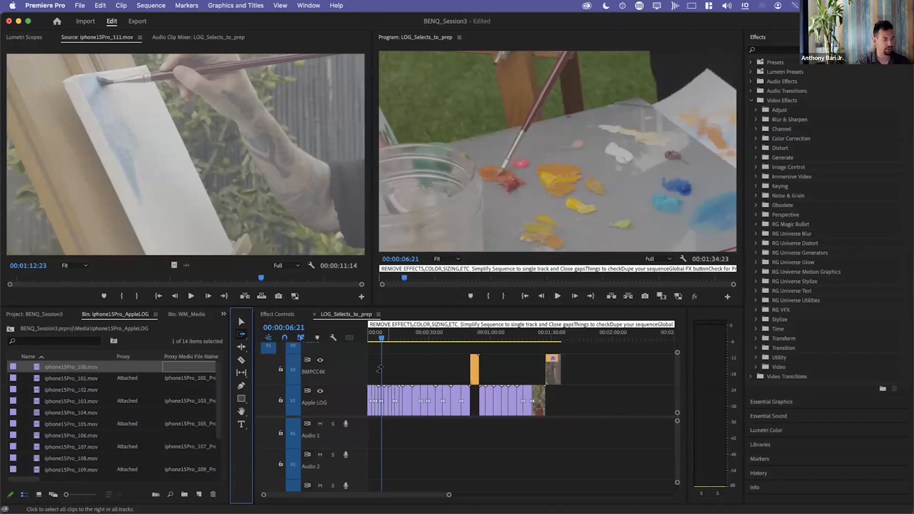
pyautogui.press('v')
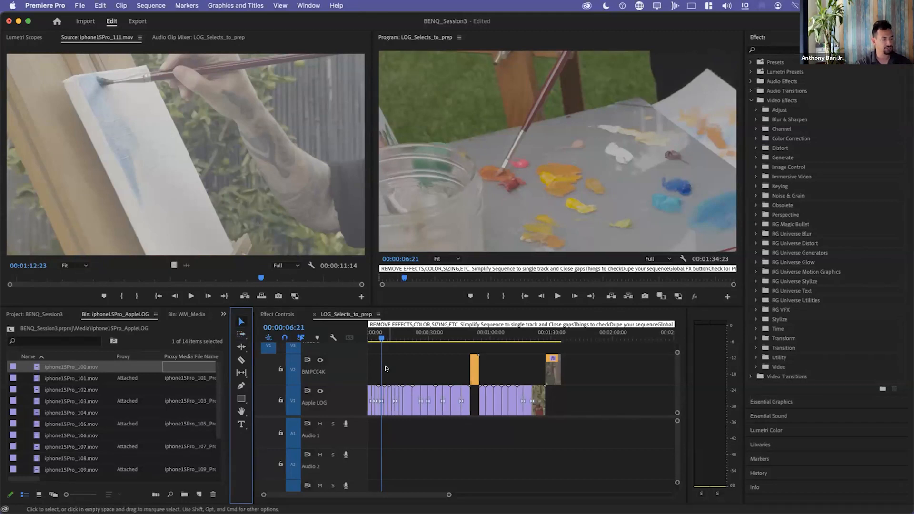
pyautogui.press('a')
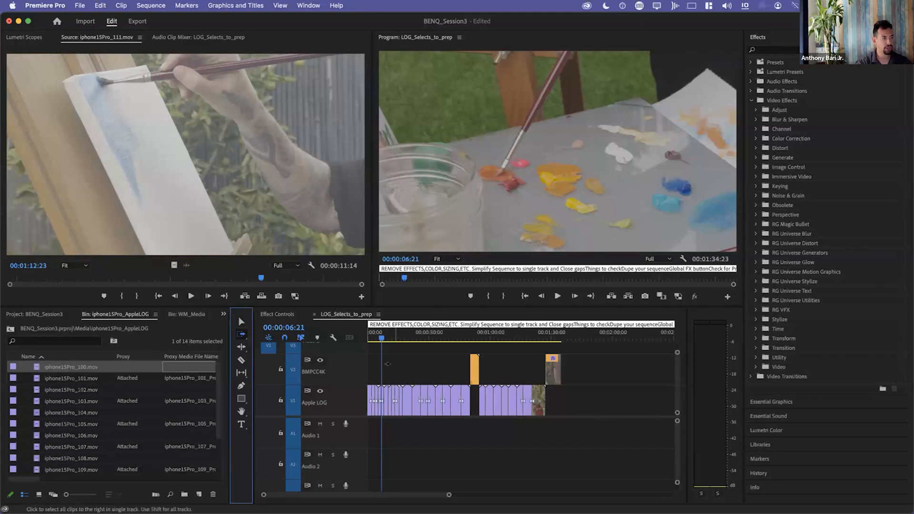
pyautogui.click(388, 364)
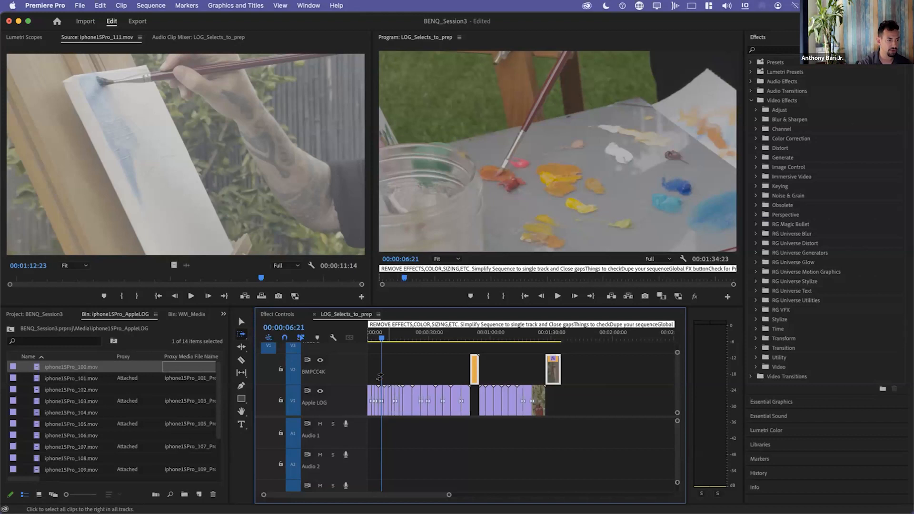
# Try moving the selected BMPCC4K clips down to the Apple LOG track, return them to V2 and deselect them.
pyautogui.hotkey('alt', 'Down')
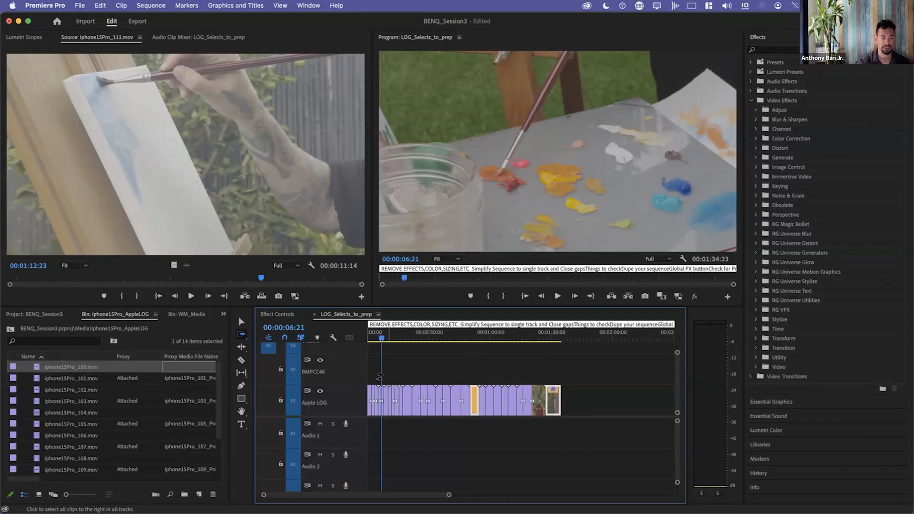
pyautogui.hotkey('alt', 'Up')
pyautogui.hotkey('alt', 'Down')
pyautogui.hotkey('alt', 'Up')
pyautogui.hotkey('alt', 'Down')
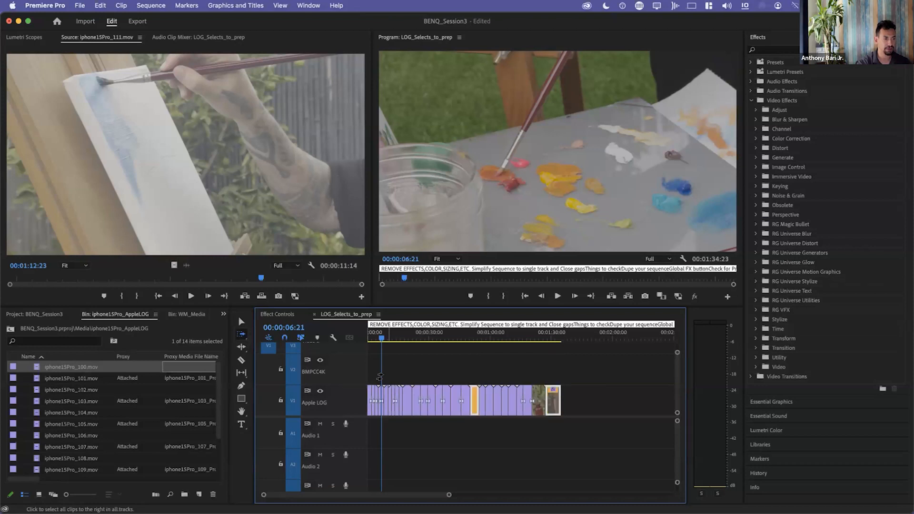
pyautogui.hotkey('alt', 'Up')
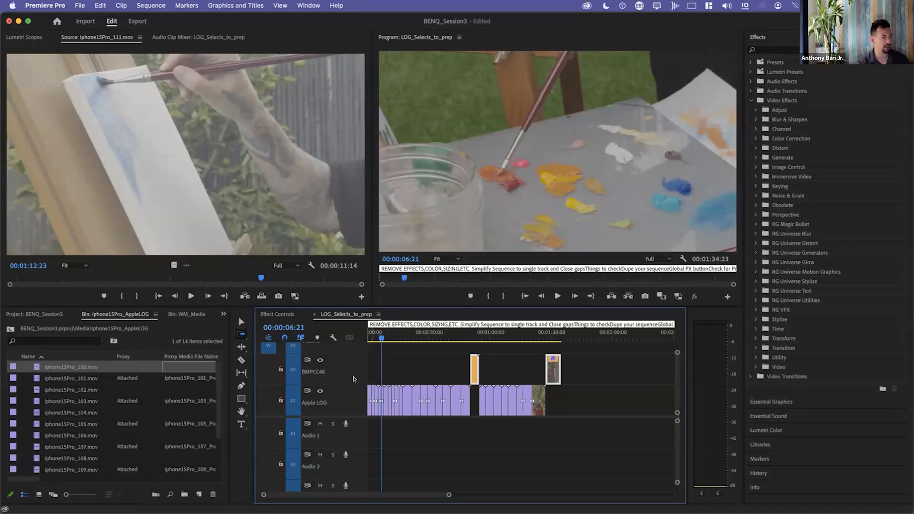
pyautogui.click(241, 321)
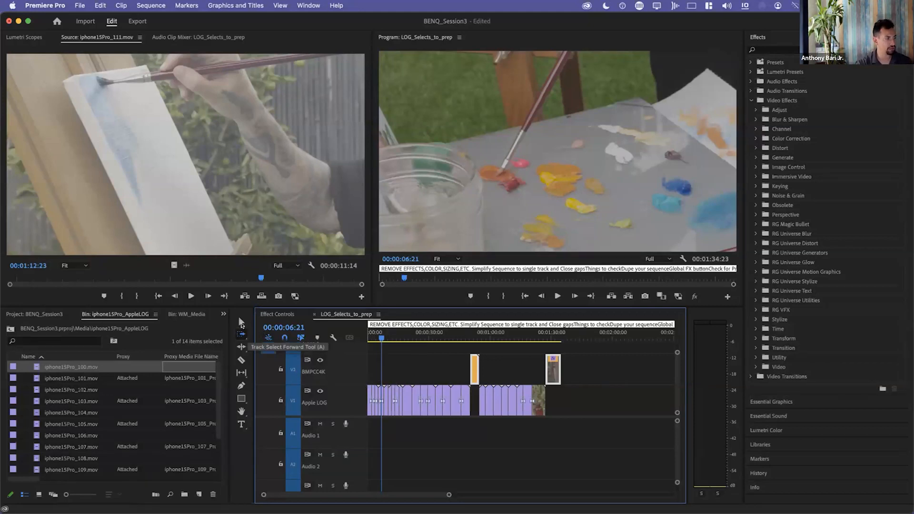
pyautogui.click(420, 370)
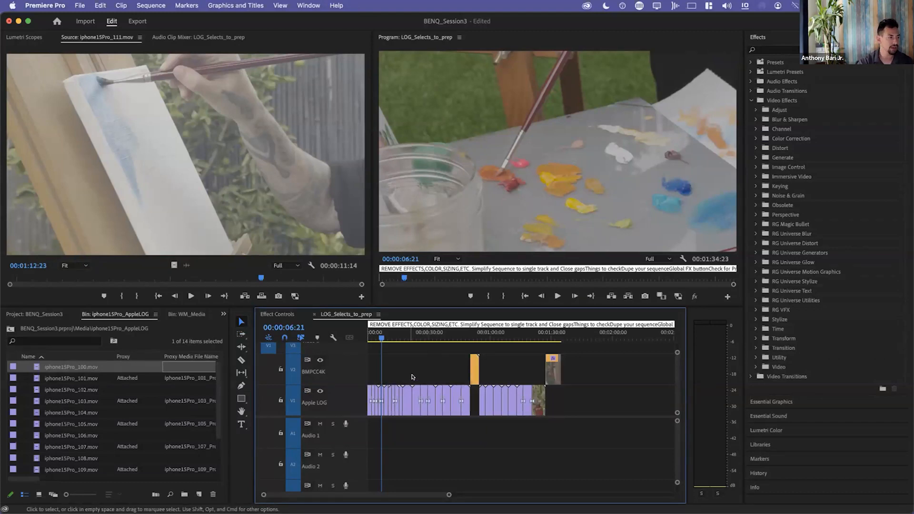
# Start Simplify Sequence for LOG_Selects_to_prep and set it to remove empty tracks, graphics, transitions and through edits.
pyautogui.click(141, 5)
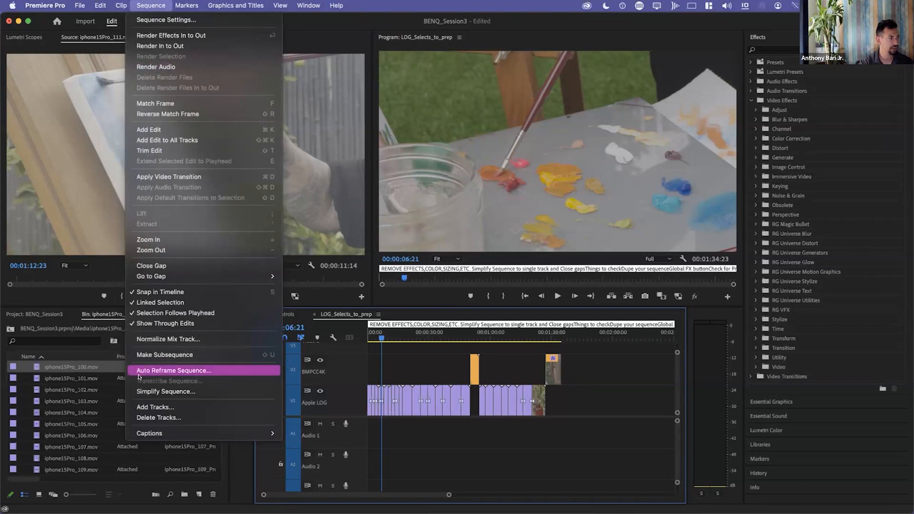
pyautogui.click(141, 388)
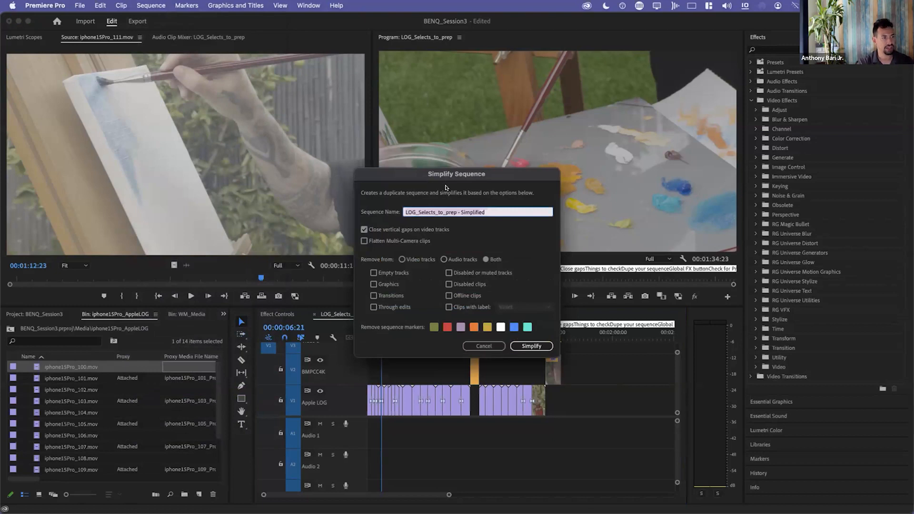
pyautogui.moveTo(459, 174); pyautogui.dragTo(268, 91)
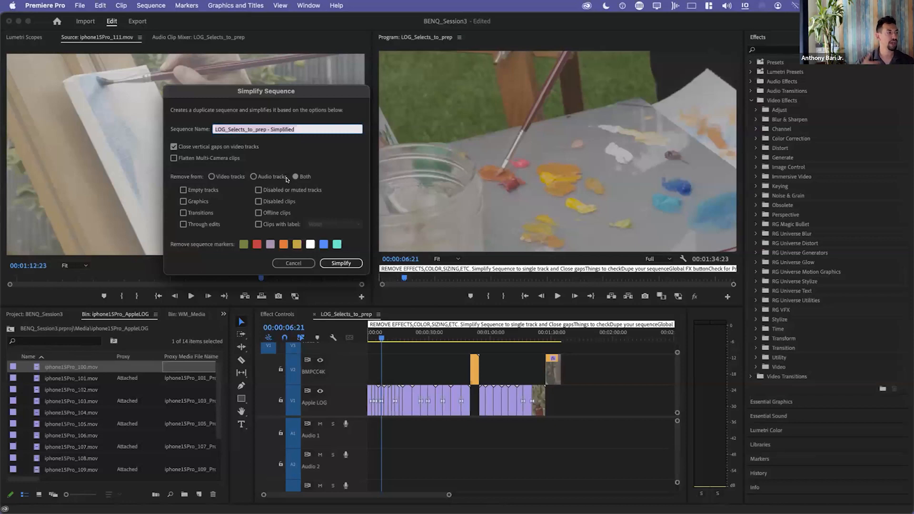
pyautogui.click(183, 190)
pyautogui.click(183, 202)
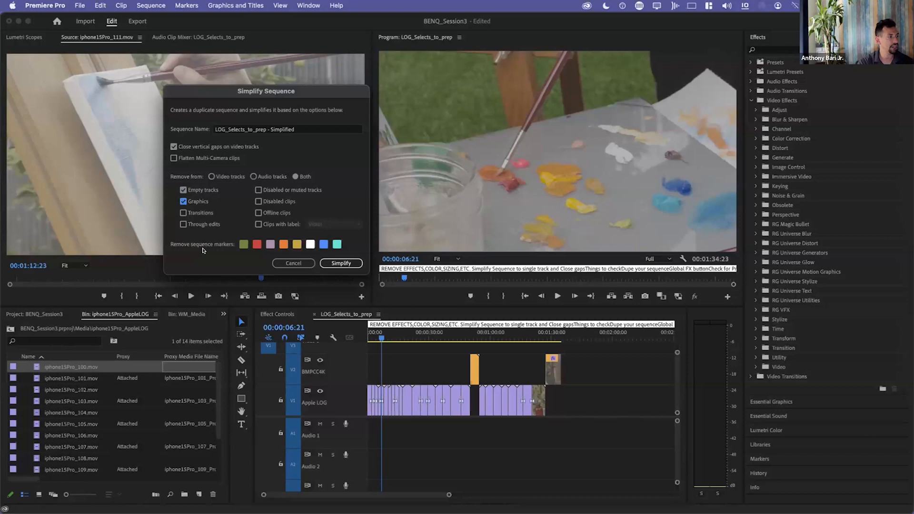
pyautogui.click(183, 212)
pyautogui.click(183, 224)
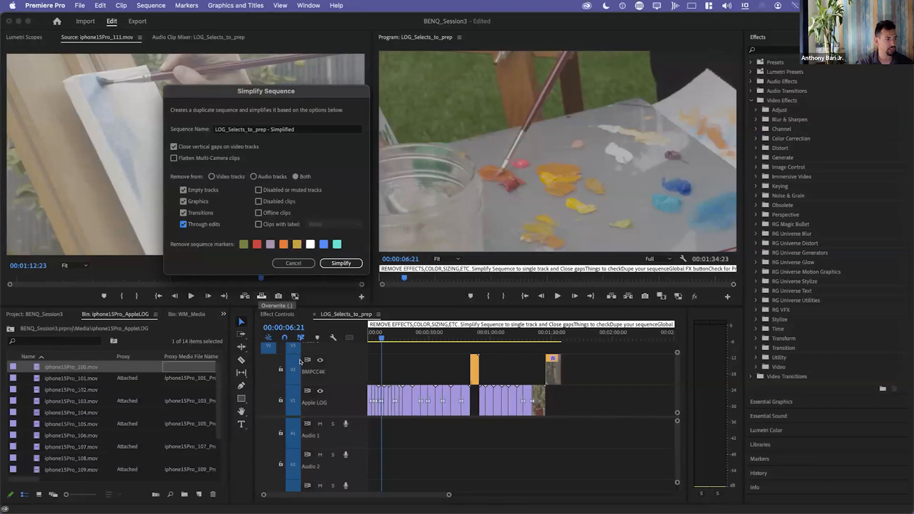
# Set the simplification to also remove disabled or muted tracks, disabled clips and offline clips.
pyautogui.click(258, 191)
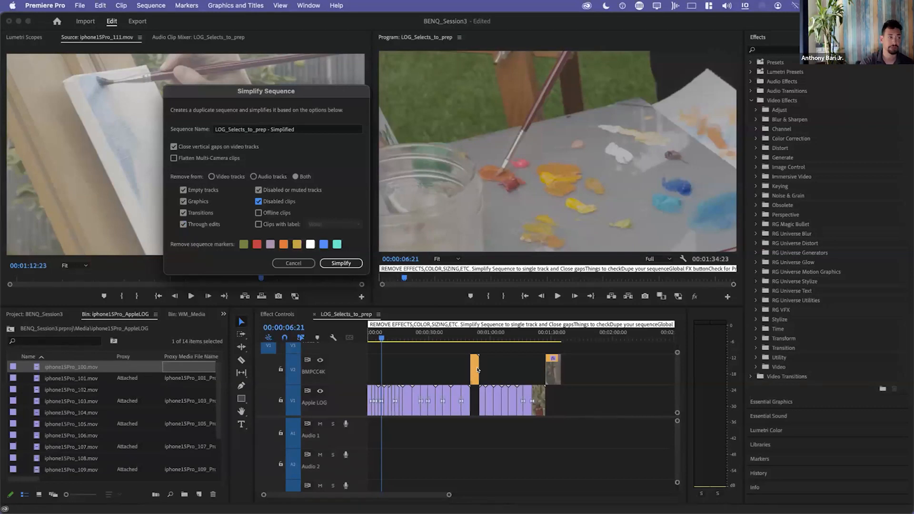
pyautogui.click(258, 213)
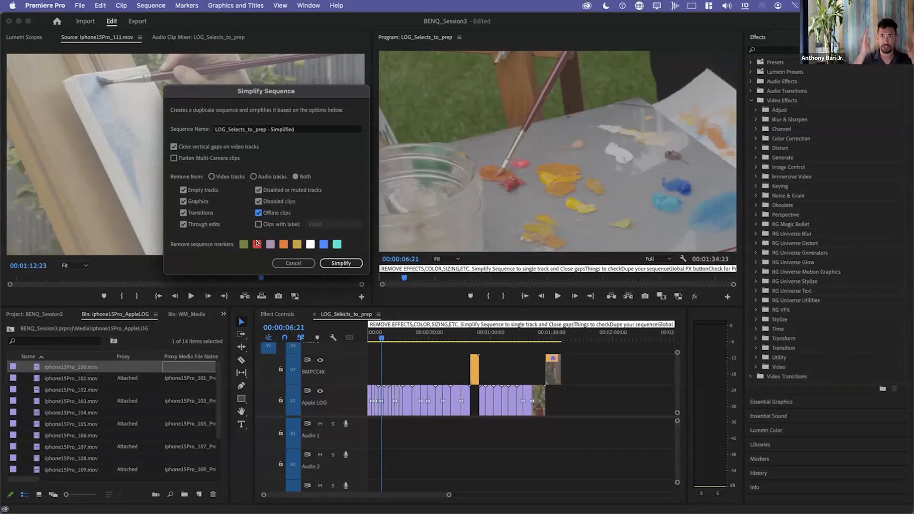
# Try the option that removes clips with the Mango label, and switch it back off.
pyautogui.click(258, 225)
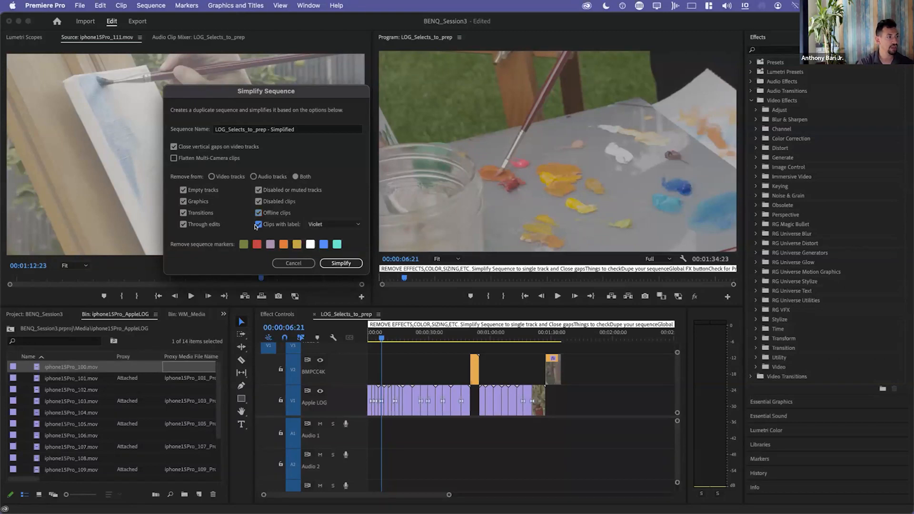
pyautogui.click(347, 225)
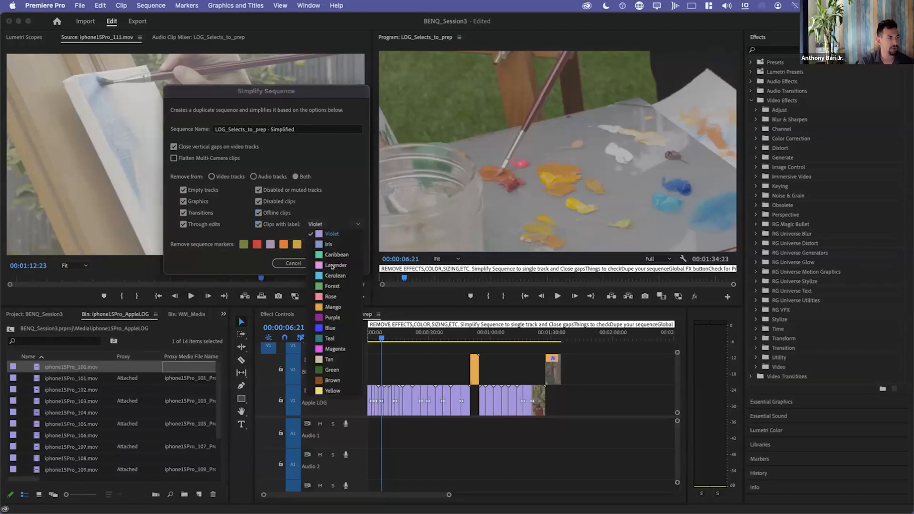
pyautogui.click(325, 311)
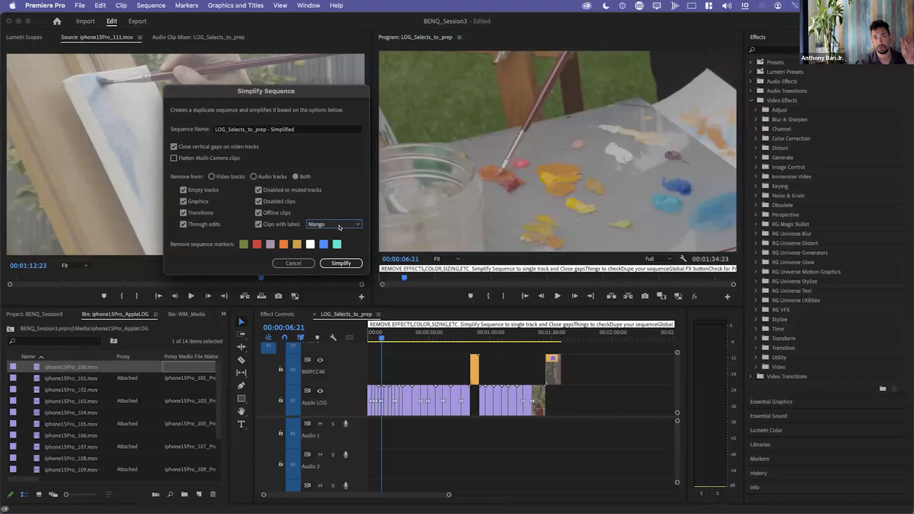
pyautogui.click(258, 224)
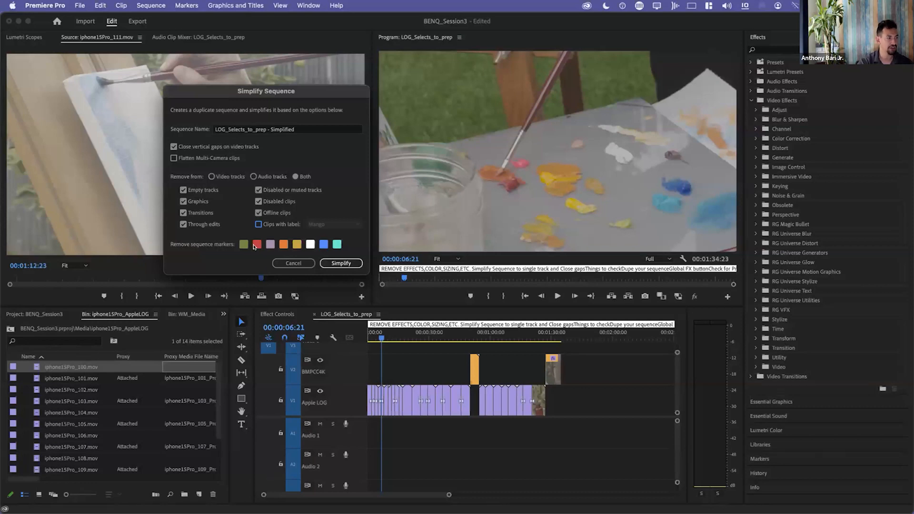
# Keep every sequence marker colour and create the simplified duplicate named LOG_Selects_to_prep - Simplified.
pyautogui.click(312, 244)
pyautogui.click(311, 244)
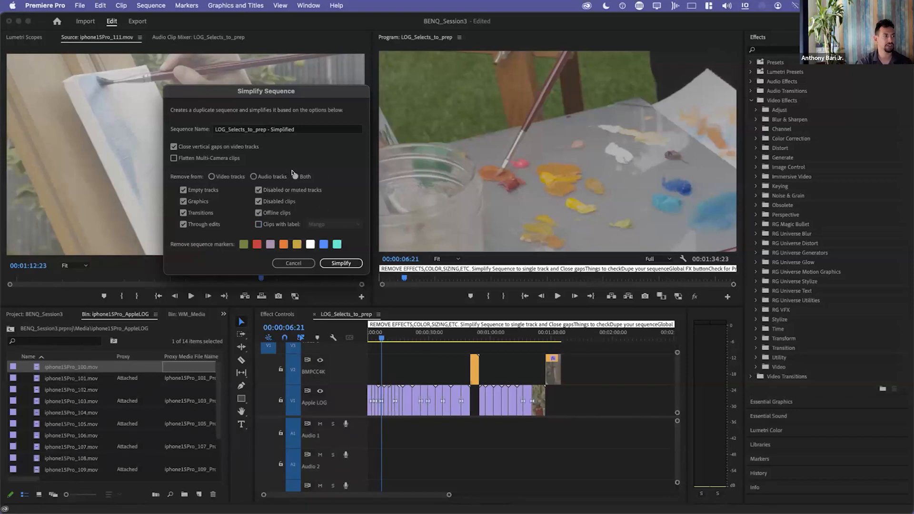
pyautogui.moveTo(268, 84); pyautogui.dragTo(267, 54)
pyautogui.click(337, 233)
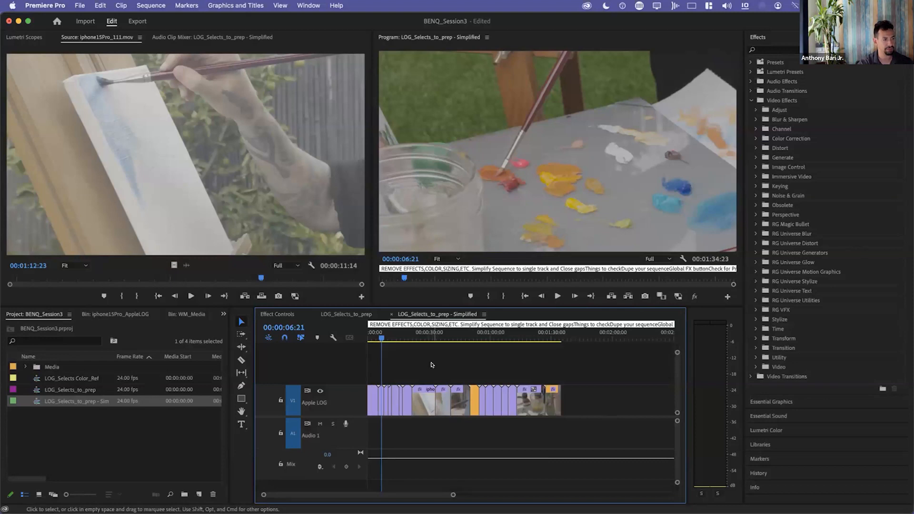
pyautogui.press('super+a')
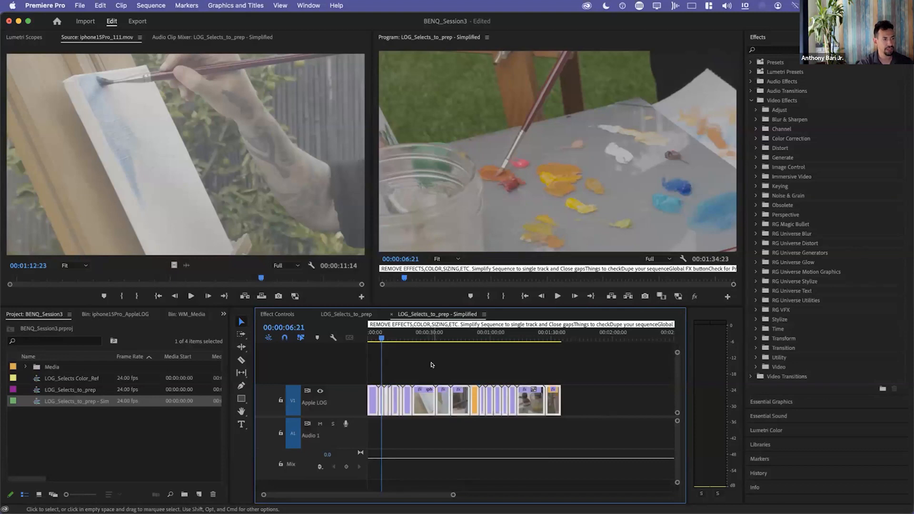
pyautogui.rightClick(424, 401)
pyautogui.press('Escape')
# Go to the shot at 00:00:50:14 in the simplified sequence and compare it with Global FX Mute on and off.
pyautogui.moveTo(381, 338); pyautogui.dragTo(445, 339)
pyautogui.press('Down')
pyautogui.press('Down')
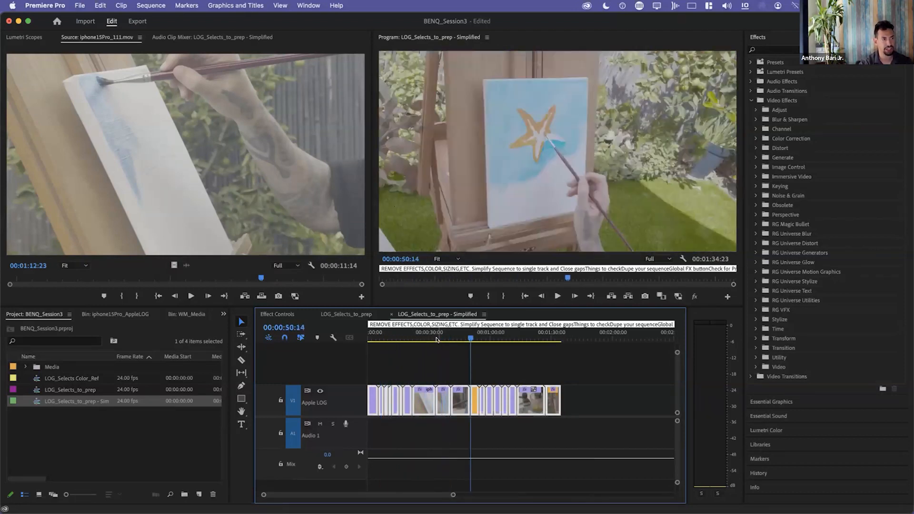
pyautogui.click(695, 298)
pyautogui.click(694, 298)
pyautogui.click(695, 297)
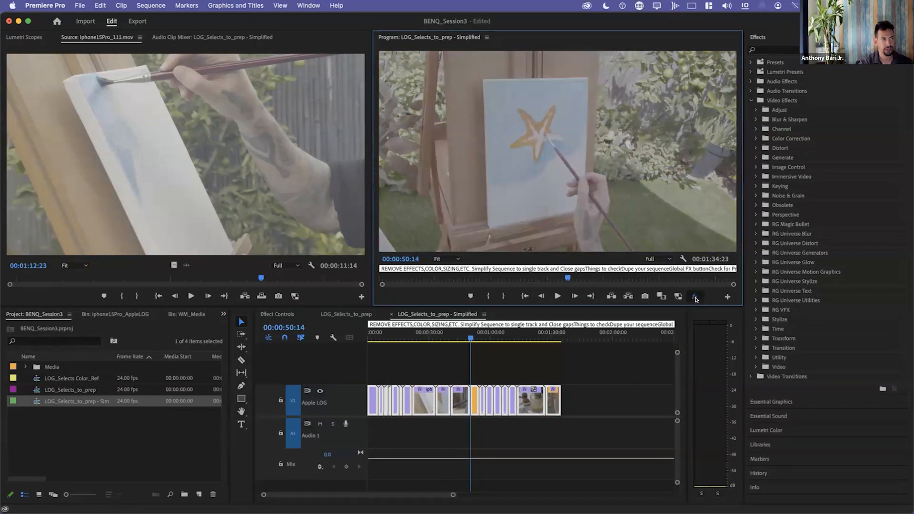
# Compare the following shots at 00:00:54:22 and 00:00:58:01 with their effects muted and unmuted.
pyautogui.press('Down')
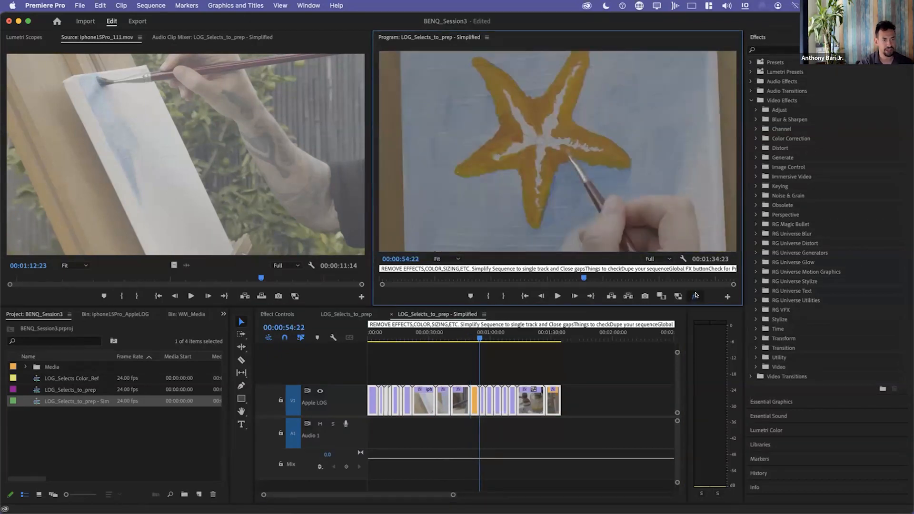
pyautogui.click(694, 296)
pyautogui.click(695, 296)
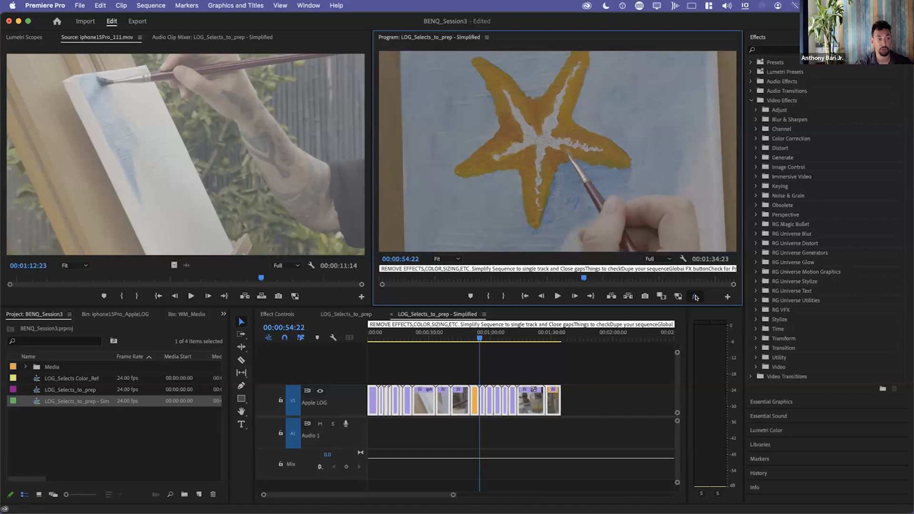
pyautogui.click(695, 297)
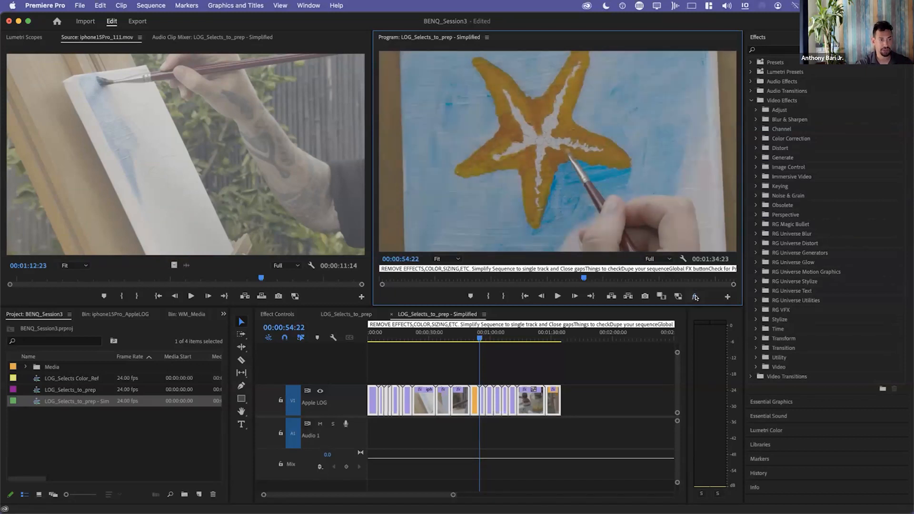
pyautogui.click(692, 296)
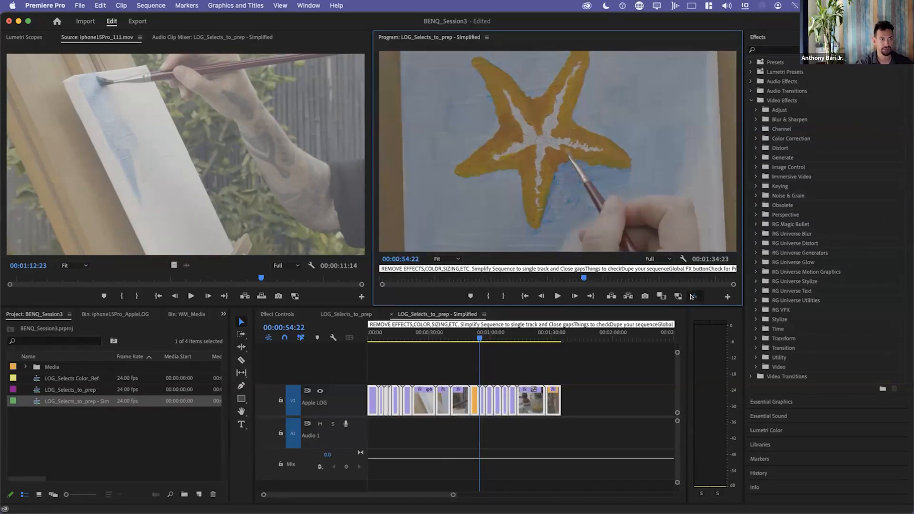
pyautogui.press('Down')
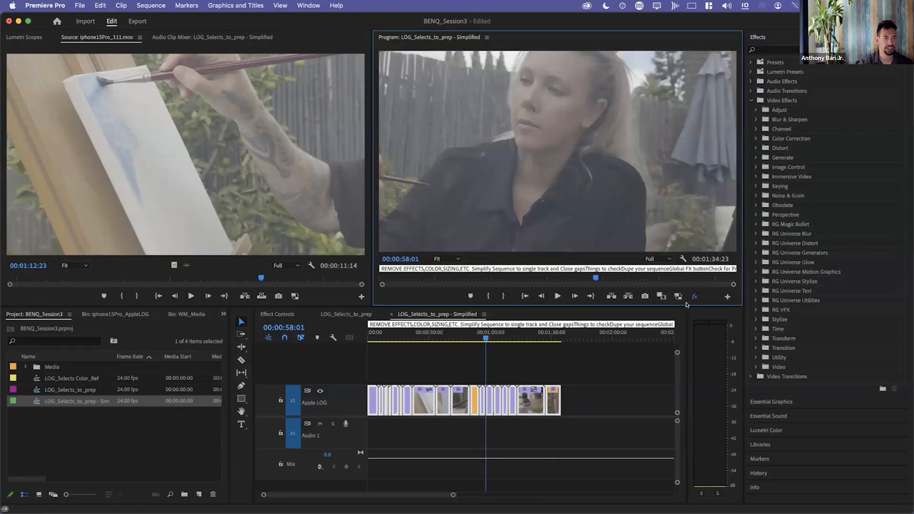
pyautogui.click(695, 297)
pyautogui.click(694, 297)
pyautogui.click(694, 297)
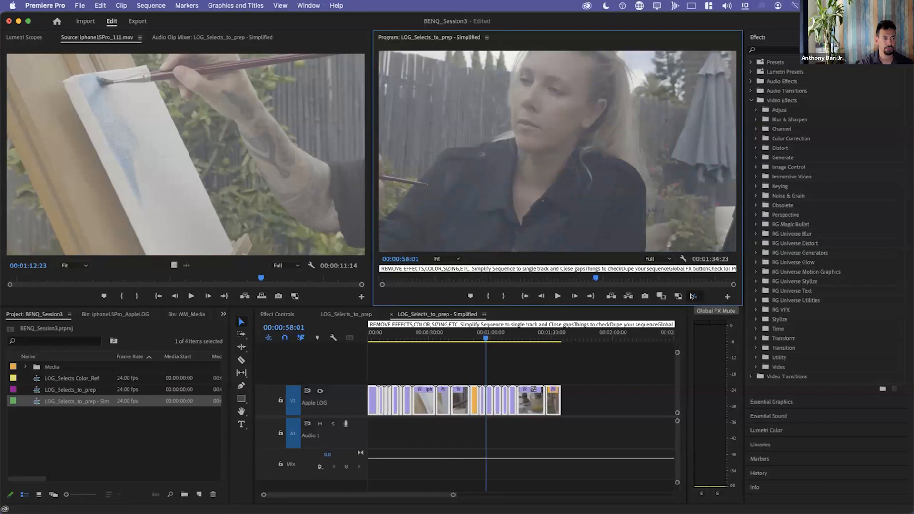
pyautogui.click(693, 296)
# Remove Motion, Opacity, Time Remapping and the Looks and Colorista V effects from all clips in the simplified sequence.
pyautogui.click(529, 356)
pyautogui.moveTo(501, 333)
pyautogui.mouseDown()
pyautogui.moveTo(387, 346)
pyautogui.moveTo(524, 358)
pyautogui.moveTo(359, 370)
pyautogui.mouseUp()
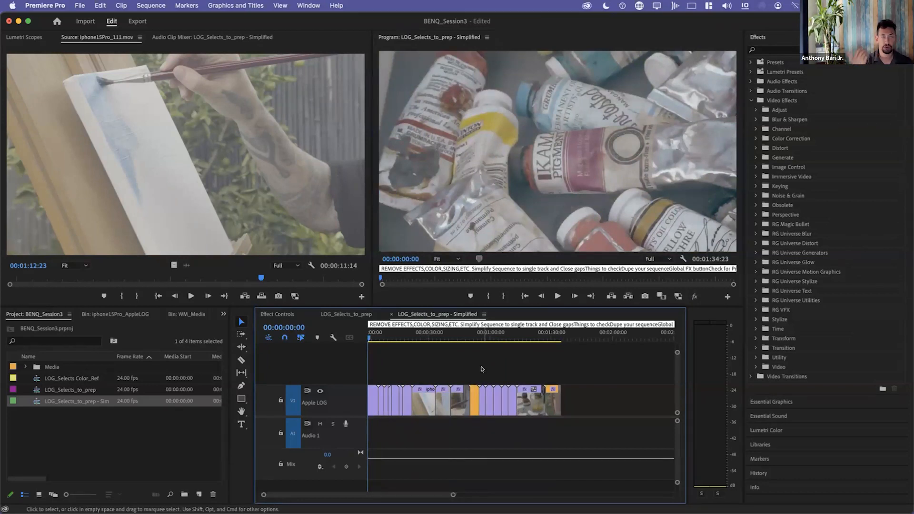
pyautogui.press('super+a')
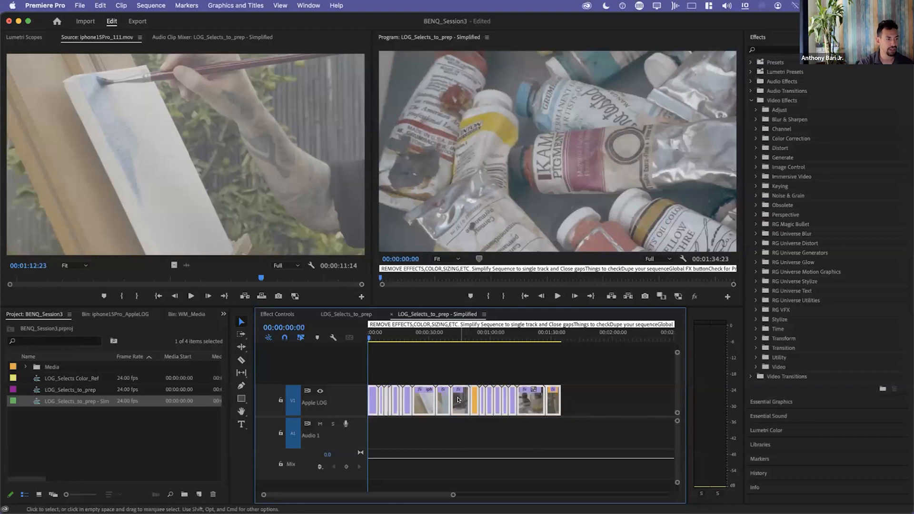
pyautogui.rightClick(459, 400)
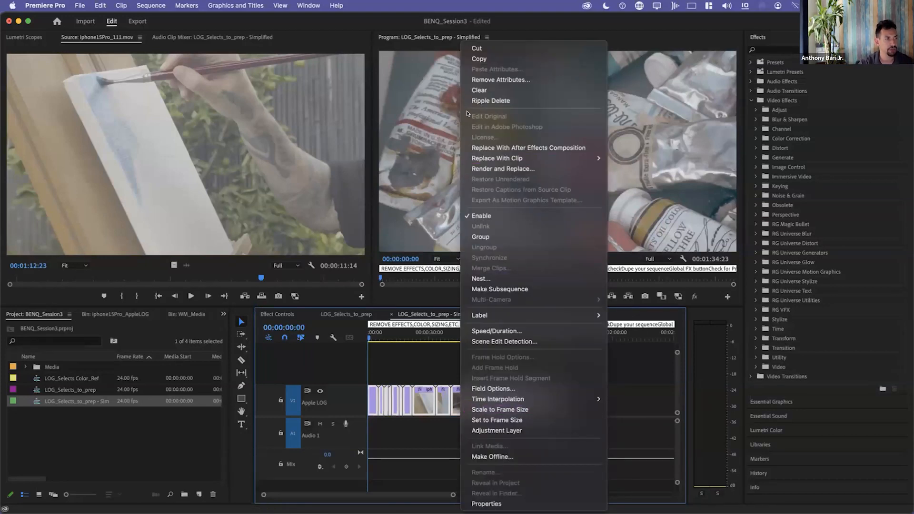
pyautogui.click(513, 79)
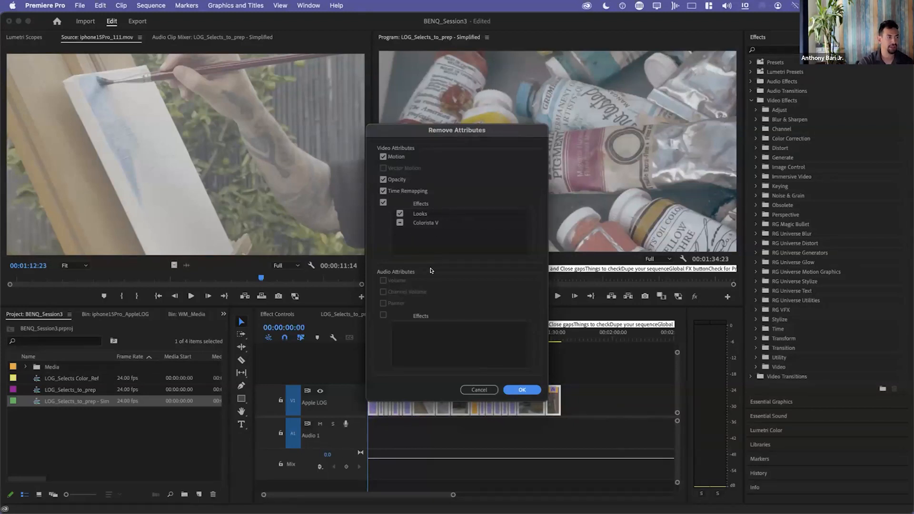
pyautogui.click(400, 213)
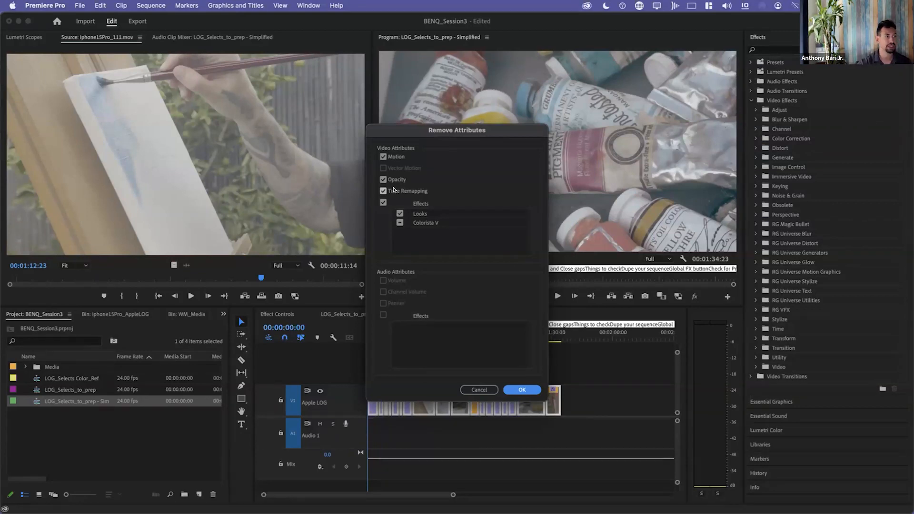
pyautogui.click(523, 390)
# Scrub through the simplified sequence to 00:01:20:06 and use Global FX Mute to check the clips for remaining effects.
pyautogui.click(385, 333)
pyautogui.moveTo(384, 333); pyautogui.dragTo(456, 341)
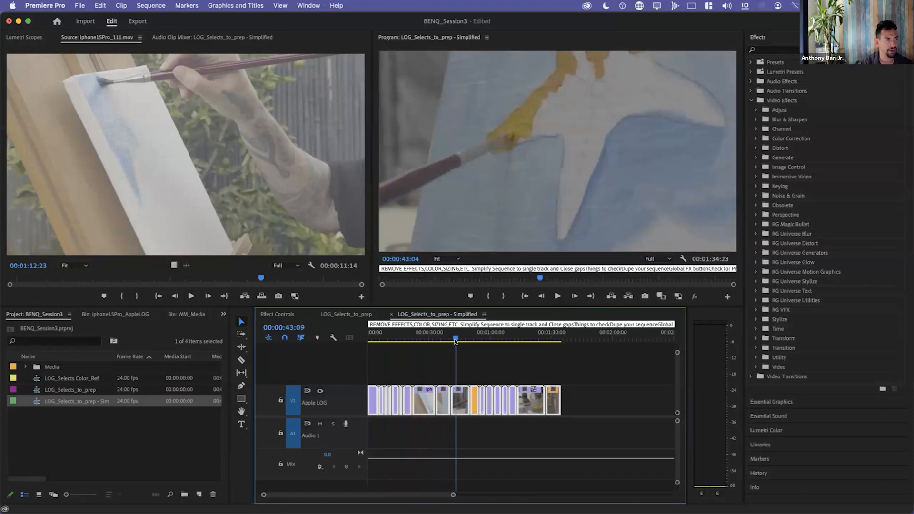
pyautogui.click(693, 296)
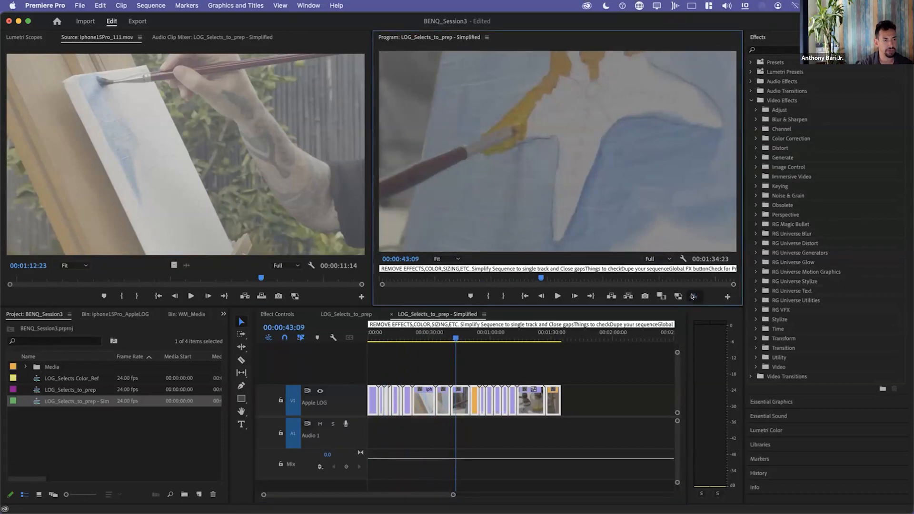
pyautogui.click(507, 340)
pyautogui.moveTo(461, 341); pyautogui.dragTo(530, 355)
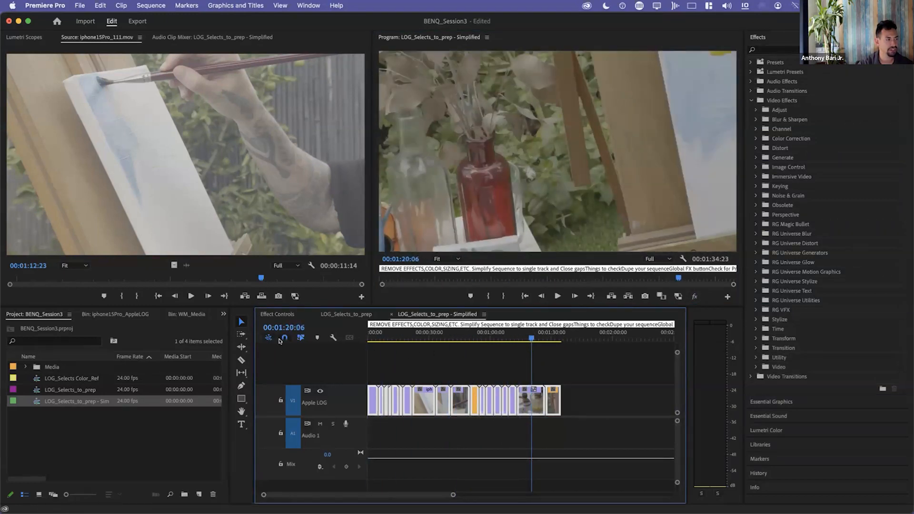
# Select only the clip at 00:01:20:06 and examine its Motion, Opacity and effect settings.
pyautogui.click(275, 314)
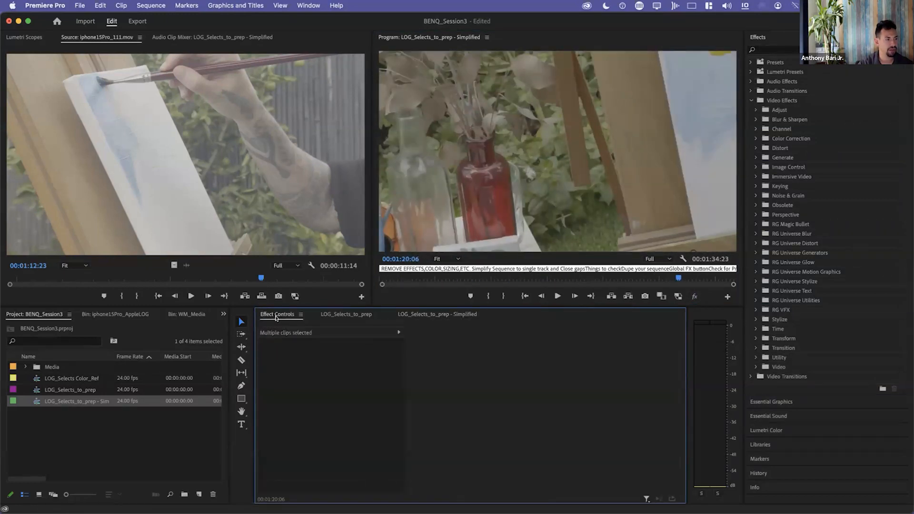
pyautogui.click(409, 314)
pyautogui.click(528, 368)
pyautogui.click(532, 401)
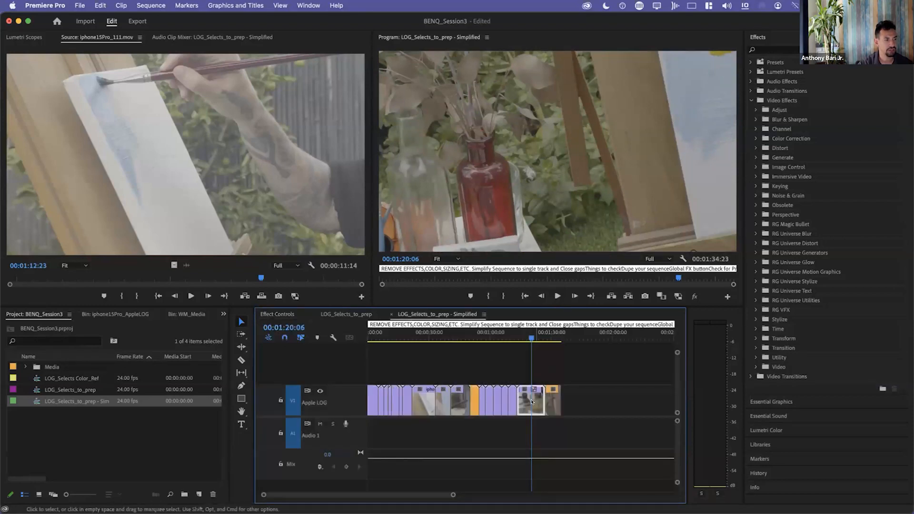
pyautogui.click(270, 315)
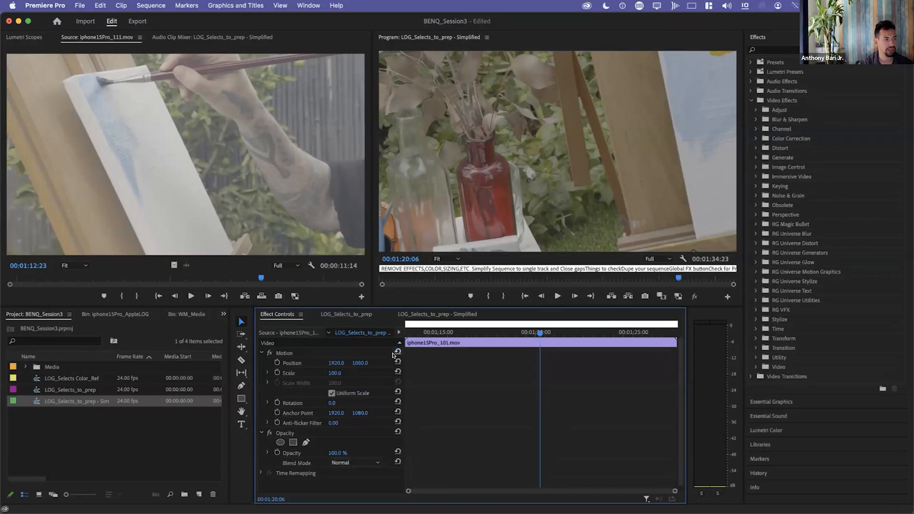
# Return to the LOG_Selects_to_prep sequence and try to delete the gap between the two BMPCC4K clips.
pyautogui.click(345, 313)
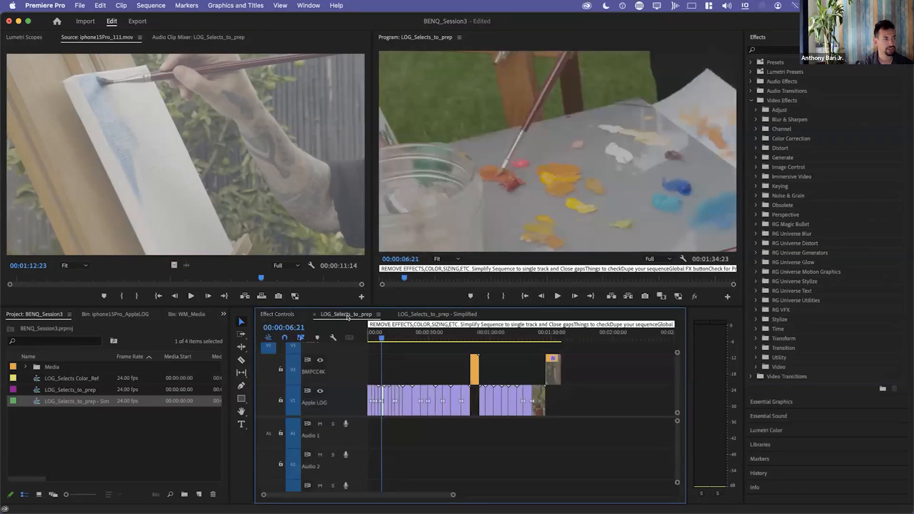
pyautogui.click(516, 356)
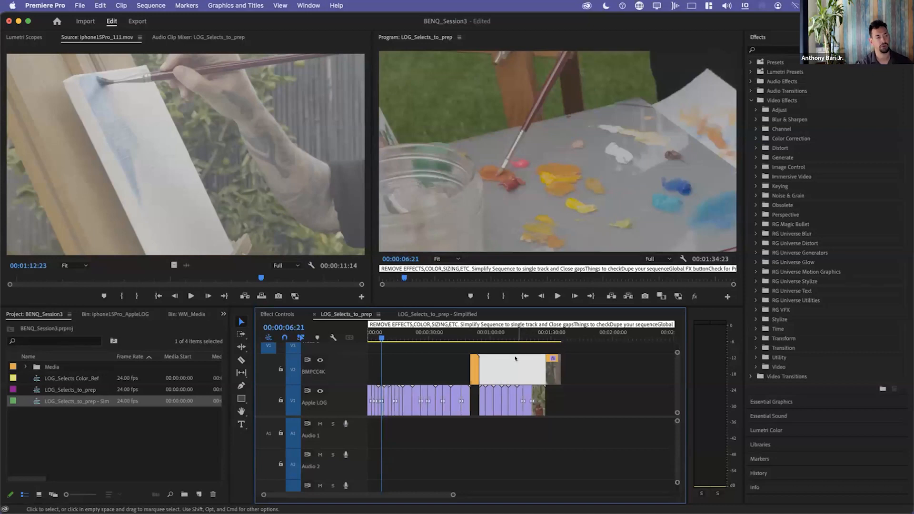
pyautogui.press('Delete')
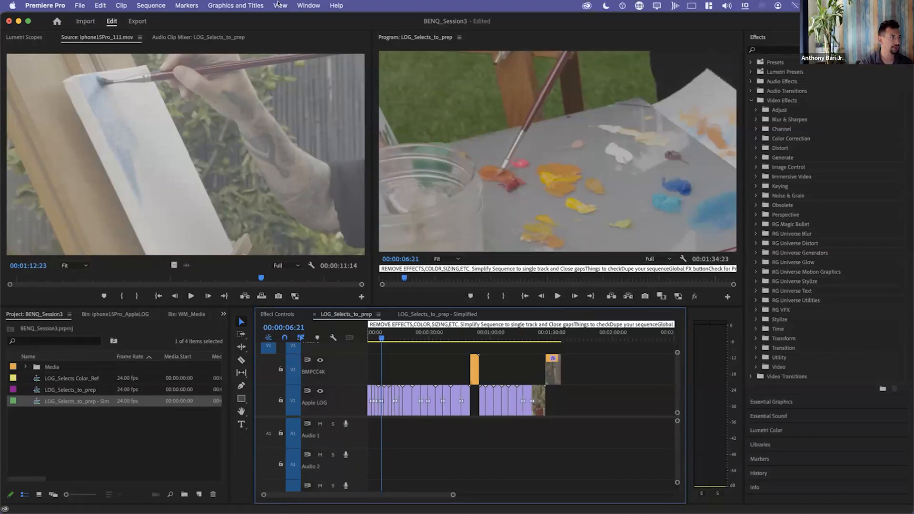
# Examine the available sequence commands and timeline display settings, and select the gap before the first BMPCC4K clip.
pyautogui.click(339, 5)
pyautogui.moveTo(367, 95)
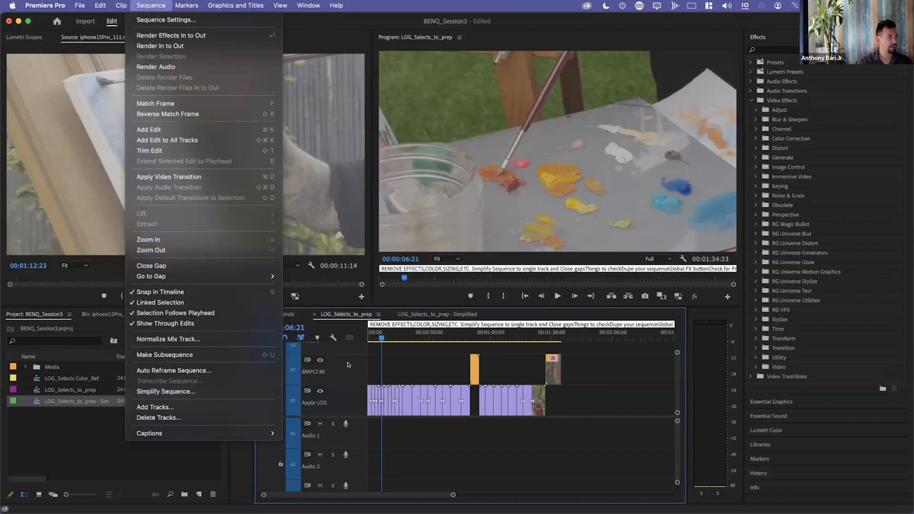
pyautogui.click(409, 355)
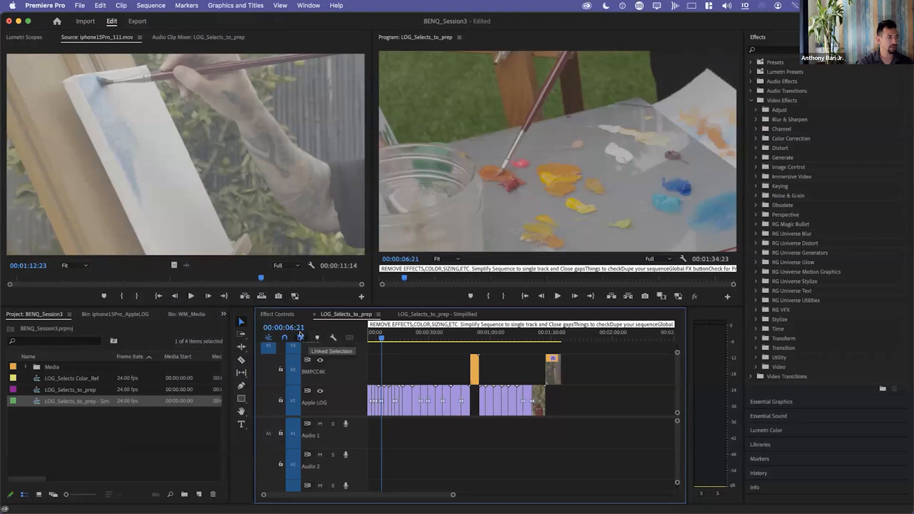
pyautogui.click(333, 337)
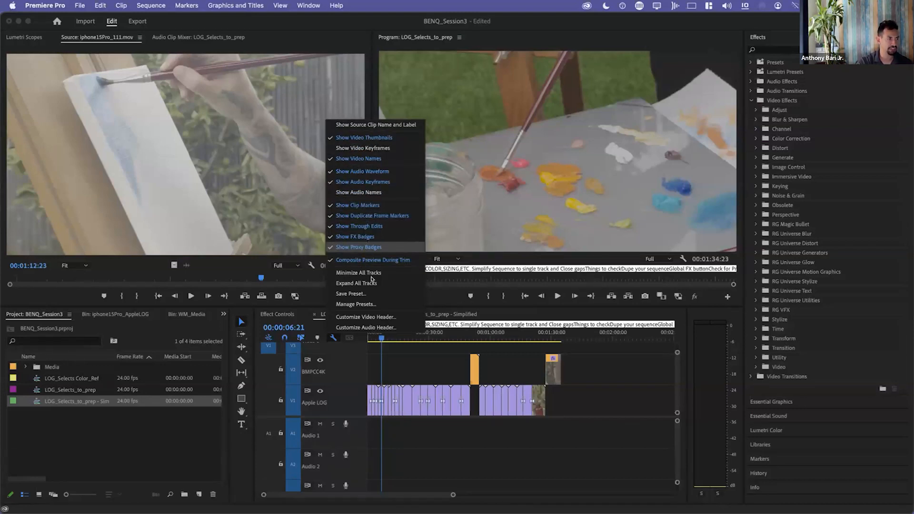
pyautogui.click(415, 359)
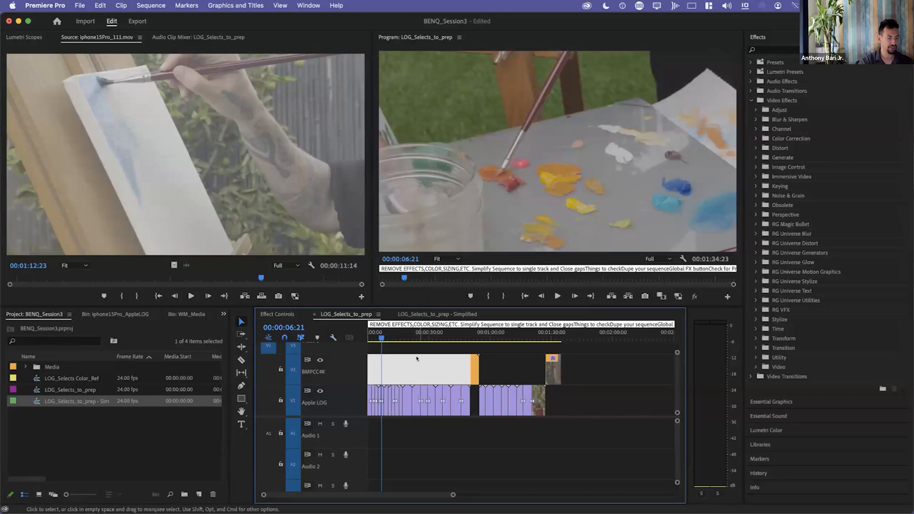
# Inspect the proxy badges on the Apple LOG clips around 00:00:06:21, toggle proxies on and off, and deselect the gap.
pyautogui.press('super+equal')
pyautogui.press('=')
pyautogui.press('=')
pyautogui.press('=')
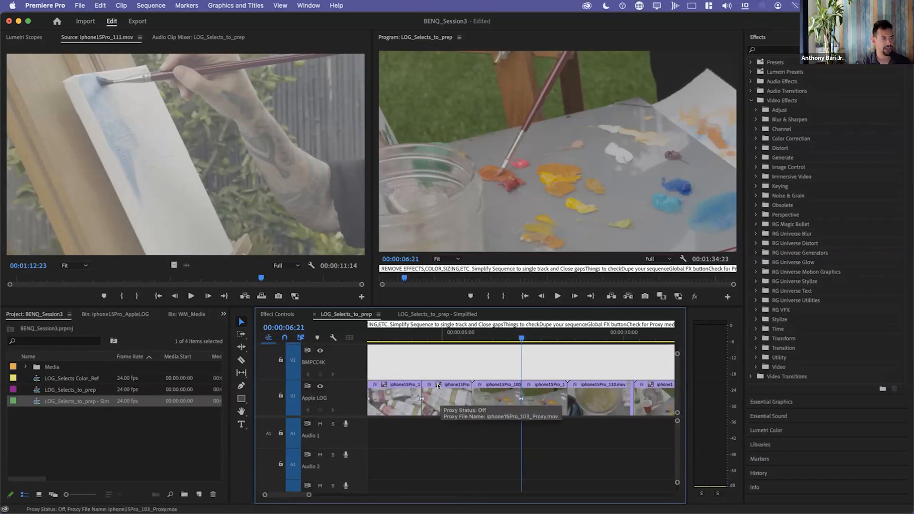
pyautogui.click(675, 300)
pyautogui.click(675, 298)
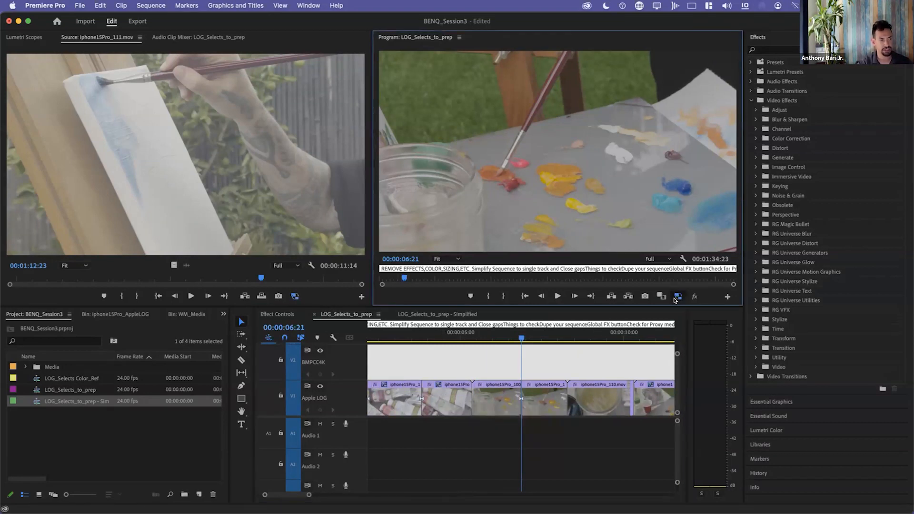
pyautogui.click(675, 299)
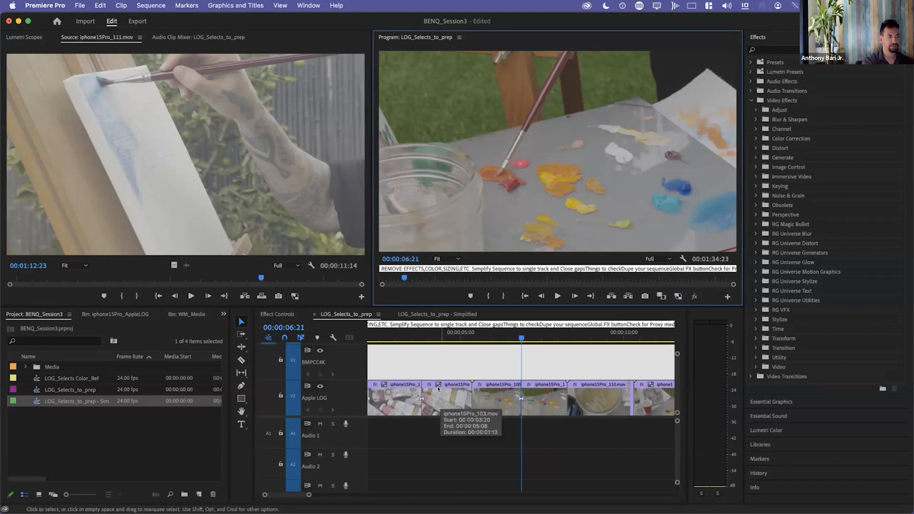
pyautogui.click(393, 344)
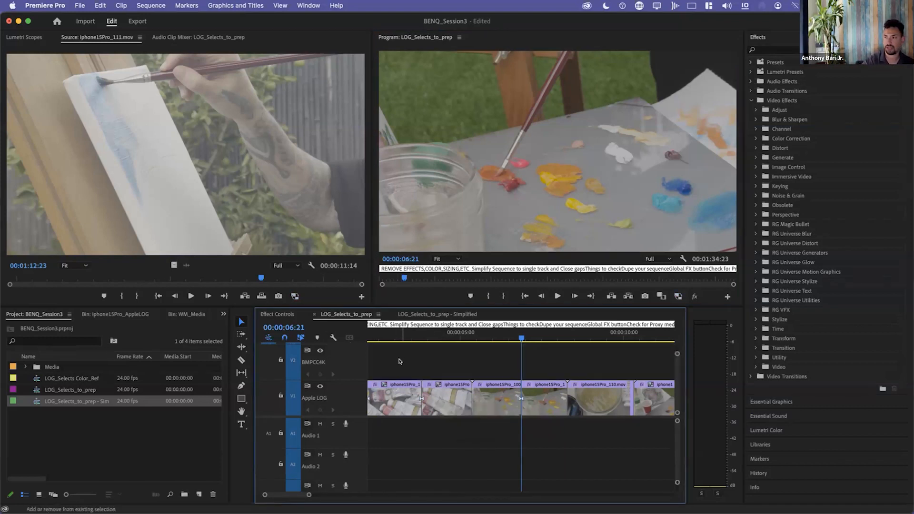
# Collapse the tracks of LOG_Selects_to_prep, show the whole edit and switch to the LOG_Selects_to_prep - Simplified sequence.
pyautogui.hotkey('shift', '-')
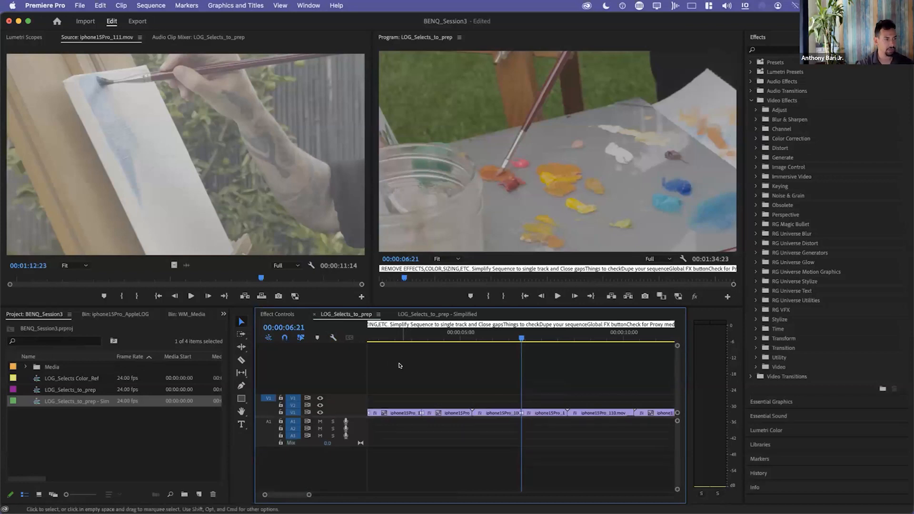
pyautogui.press('-')
pyautogui.press('-')
pyautogui.press('-')
pyautogui.press('-')
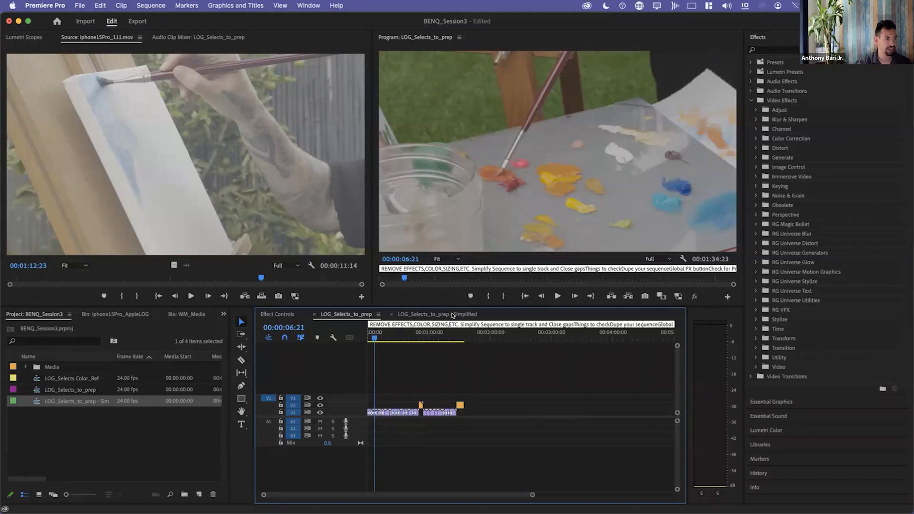
pyautogui.click(452, 314)
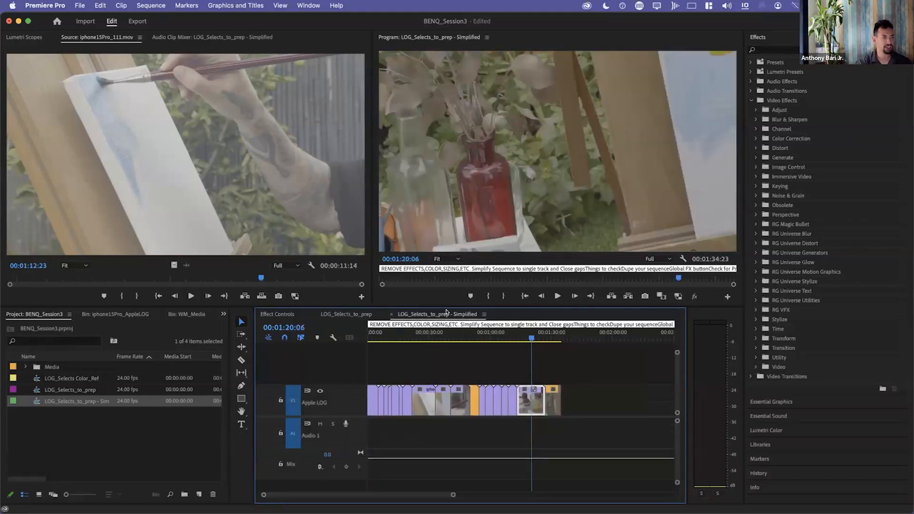
# Widen the project's Name column to fit the full sequence names and select LOG_Selects_to_prep - Simplified.
pyautogui.click(162, 437)
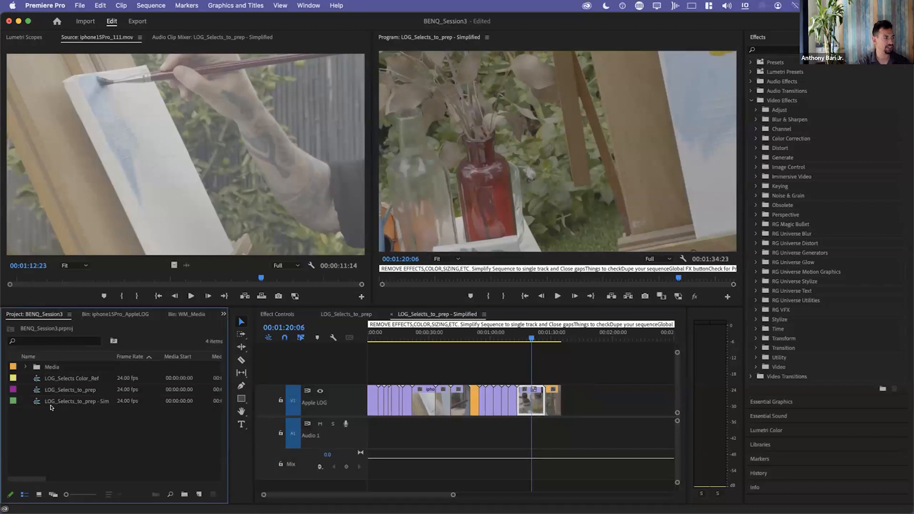
pyautogui.moveTo(110, 355); pyautogui.dragTo(141, 354)
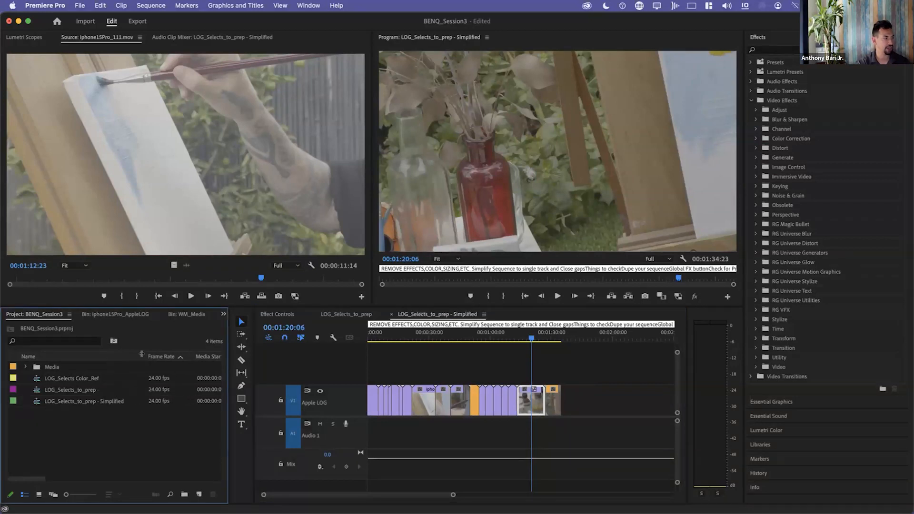
pyautogui.click(96, 391)
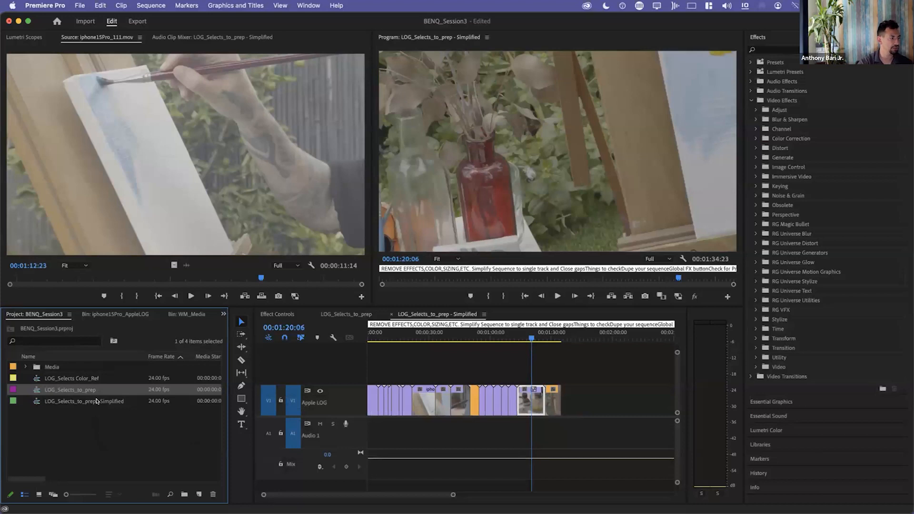
pyautogui.click(111, 401)
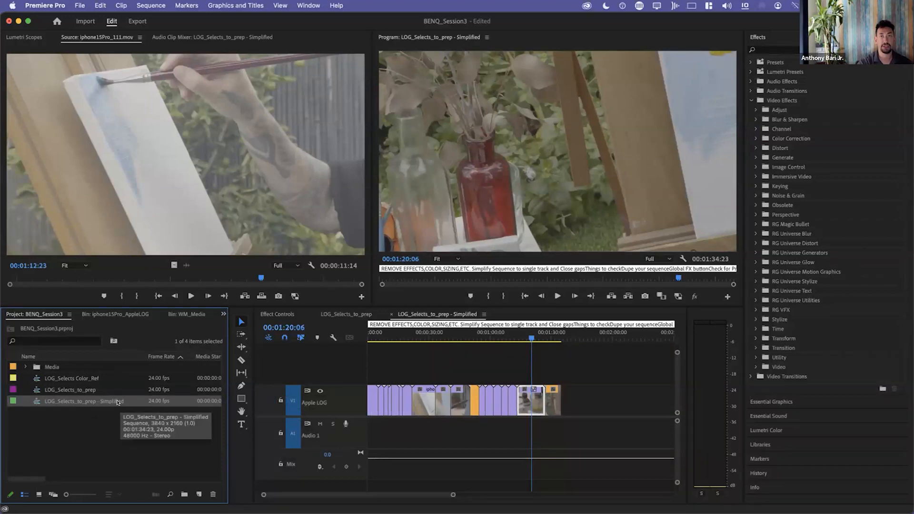
# Open the export settings for the simplified sequence and examine the preset choices and the MAXON1_Proxy logo overlay.
pyautogui.click(614, 354)
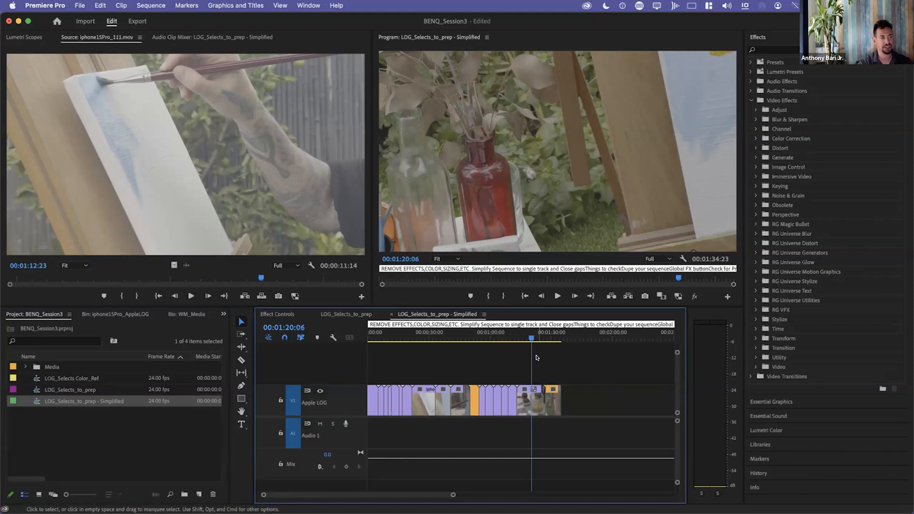
pyautogui.click(135, 21)
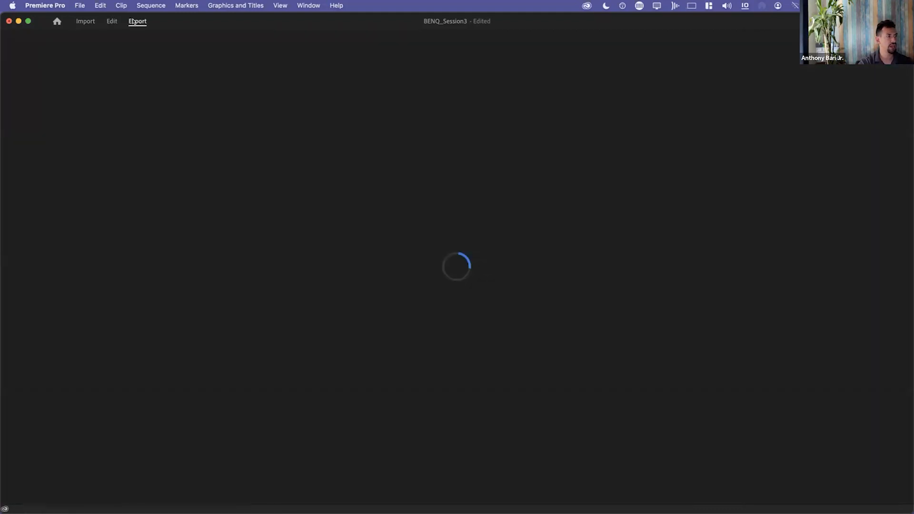
pyautogui.click(316, 106)
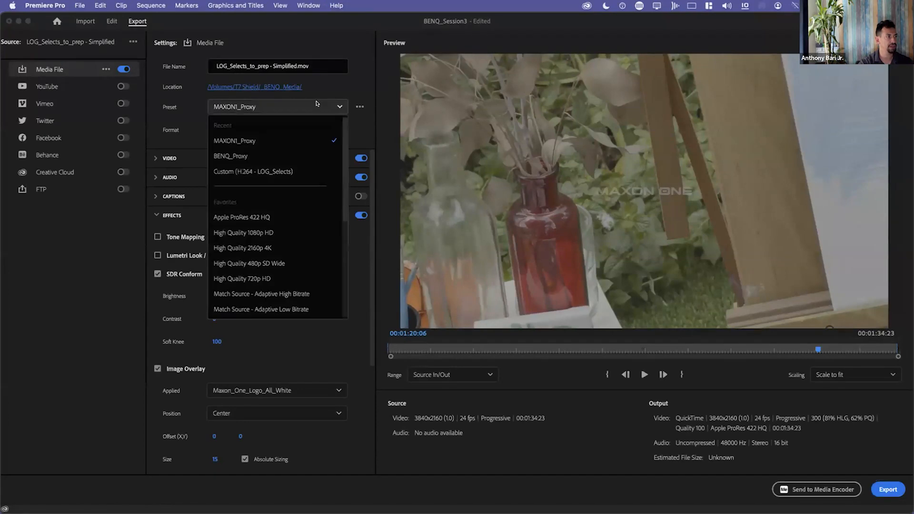
pyautogui.click(316, 103)
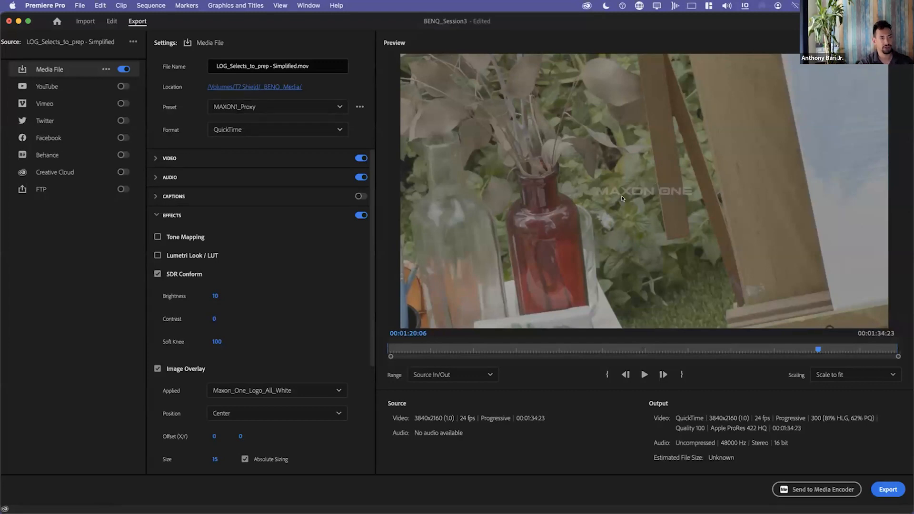
# Apply the BENQ_Proxy export preset and preview its logo overlay at 00:00:38:04.
pyautogui.click(309, 107)
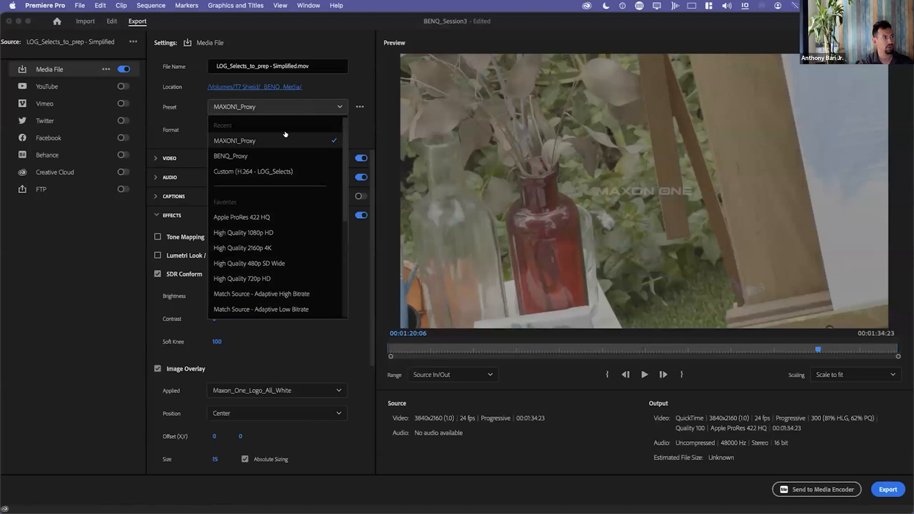
pyautogui.click(277, 155)
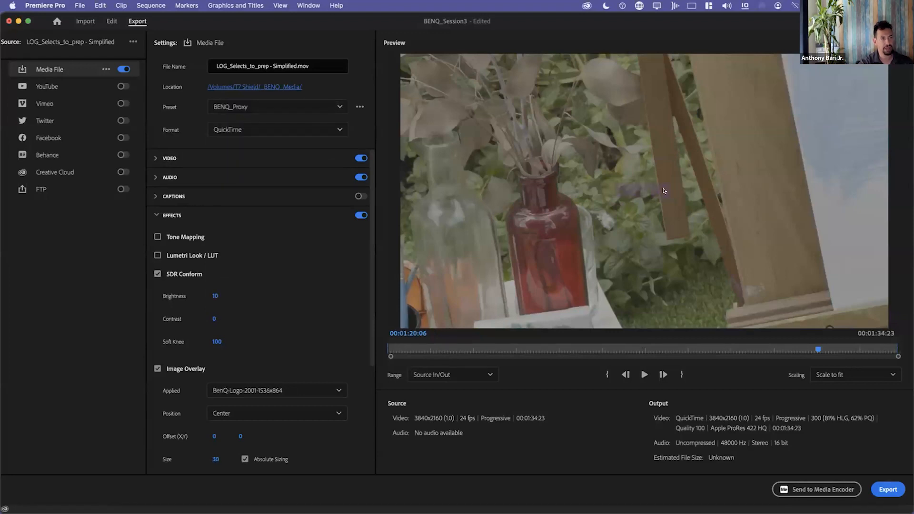
pyautogui.click(614, 348)
pyautogui.moveTo(614, 348); pyautogui.dragTo(592, 349)
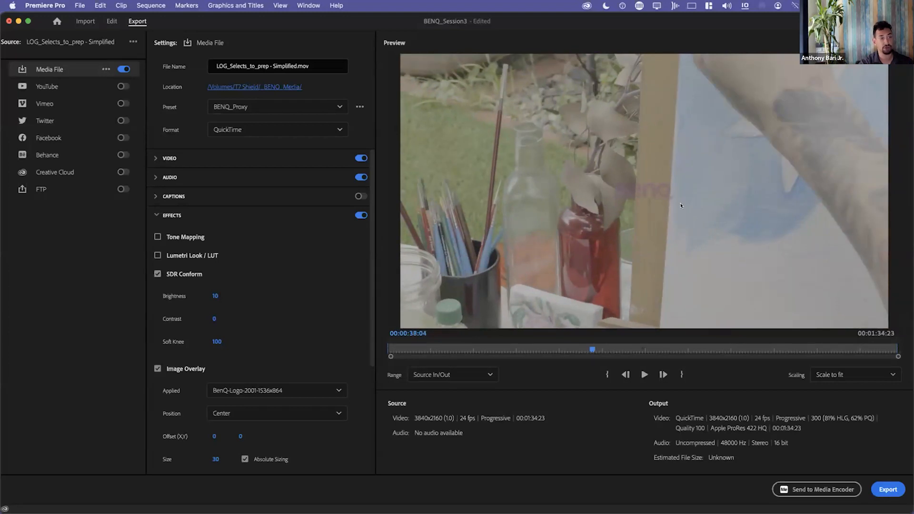
# Choose the Apple ProRes 422 HQ export preset and name the output file LOG_Selects_to_COLOR.
pyautogui.click(326, 111)
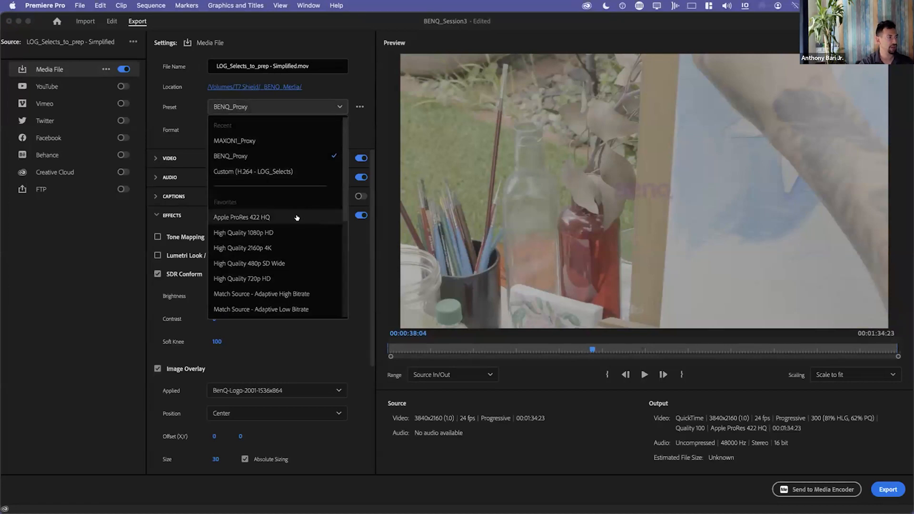
pyautogui.click(296, 218)
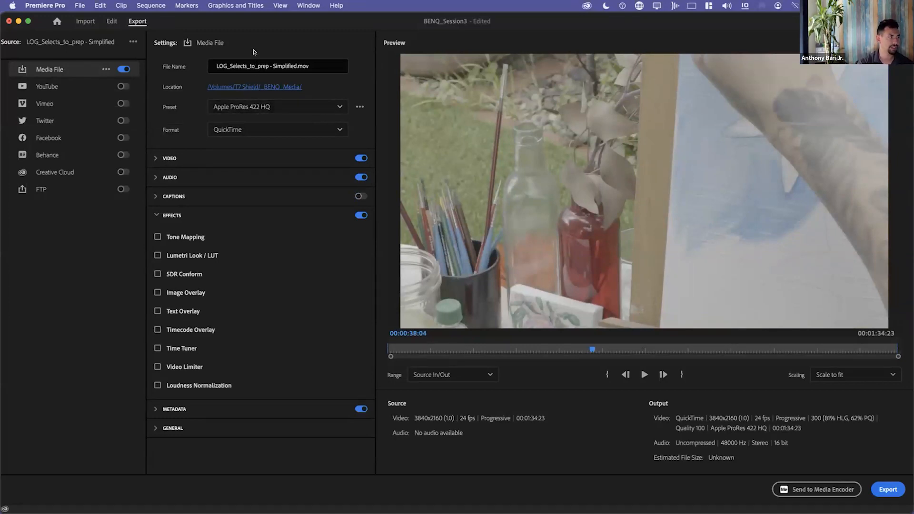
pyautogui.moveTo(256, 62); pyautogui.dragTo(296, 66)
pyautogui.press('BackSpace')
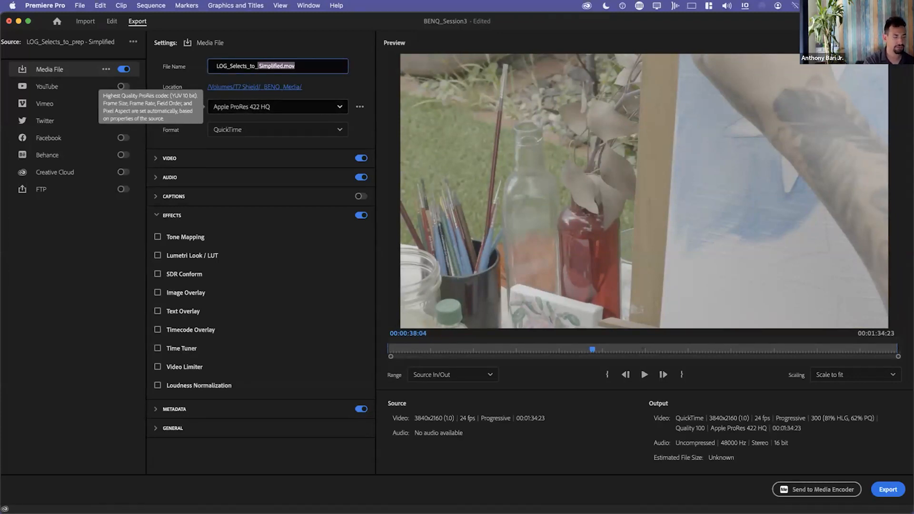
pyautogui.press('BackSpace')
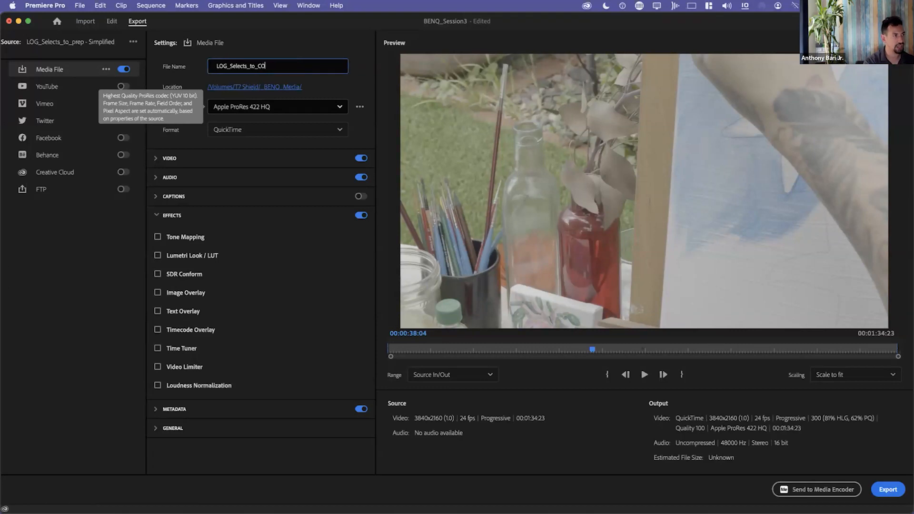
pyautogui.write('LOR')
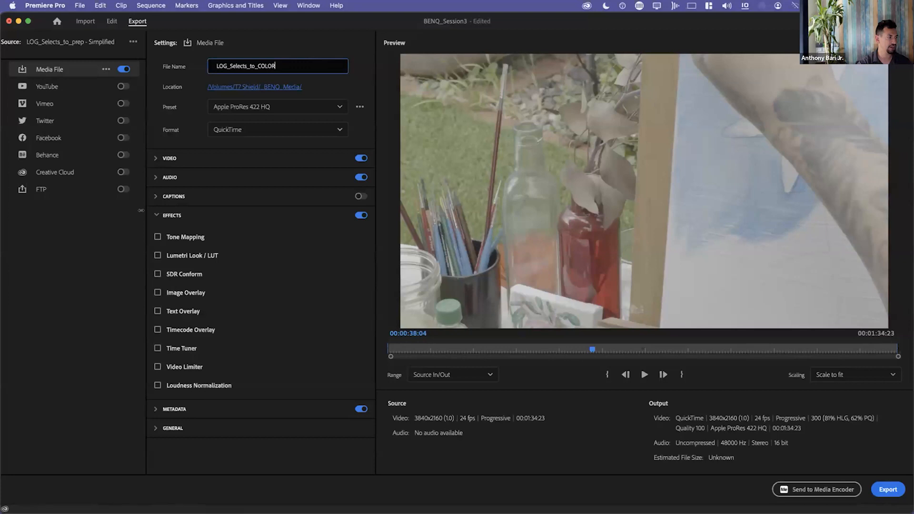
# Turn off the effects section for the export and review the video codec and basic video settings.
pyautogui.click(156, 215)
pyautogui.click(359, 214)
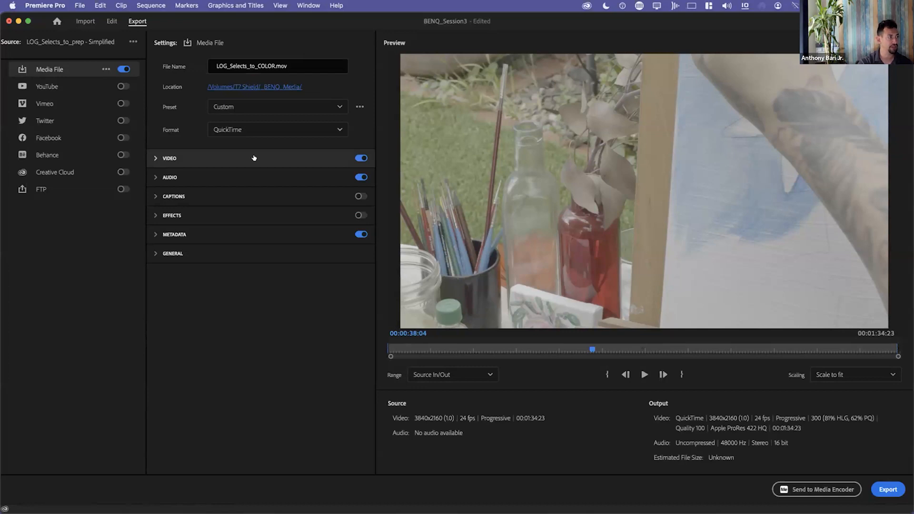
pyautogui.click(197, 157)
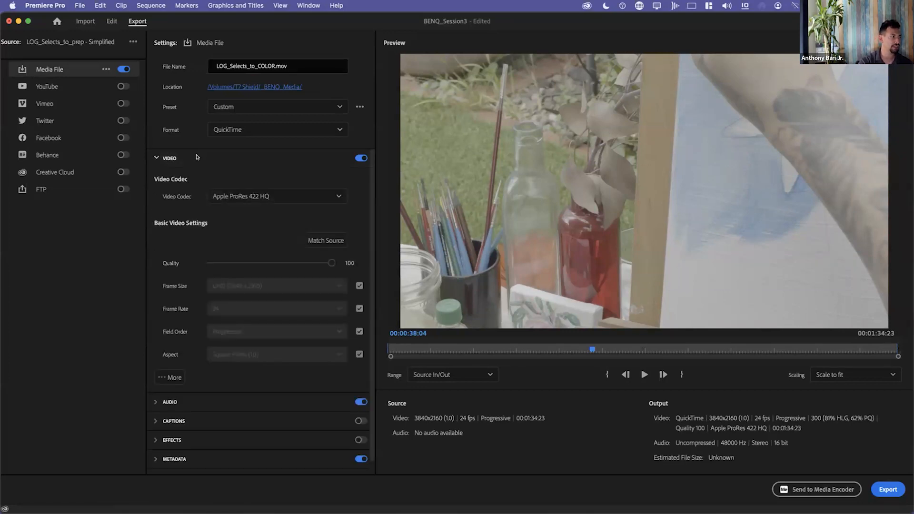
pyautogui.click(163, 159)
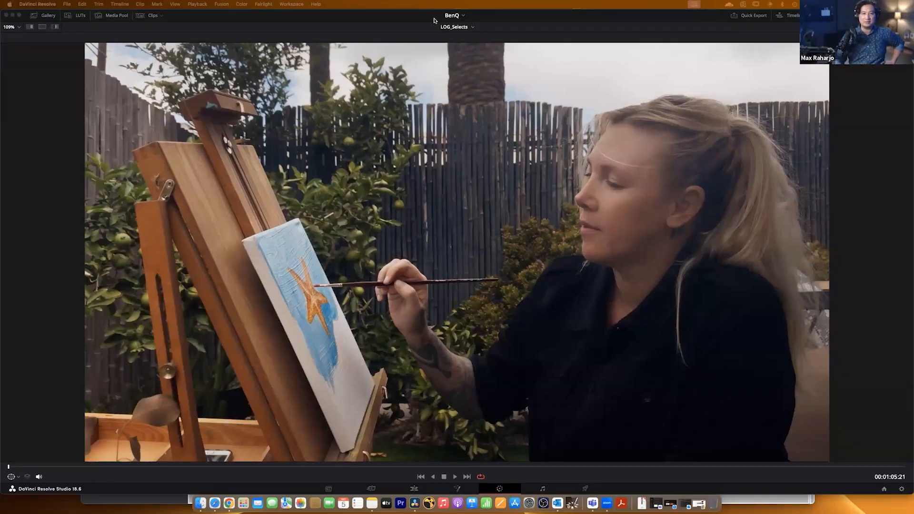
# Switch to DaVinci Resolve and bypass and re-enable the grades to compare the woman's portrait shot before and after.
pyautogui.click(678, 17)
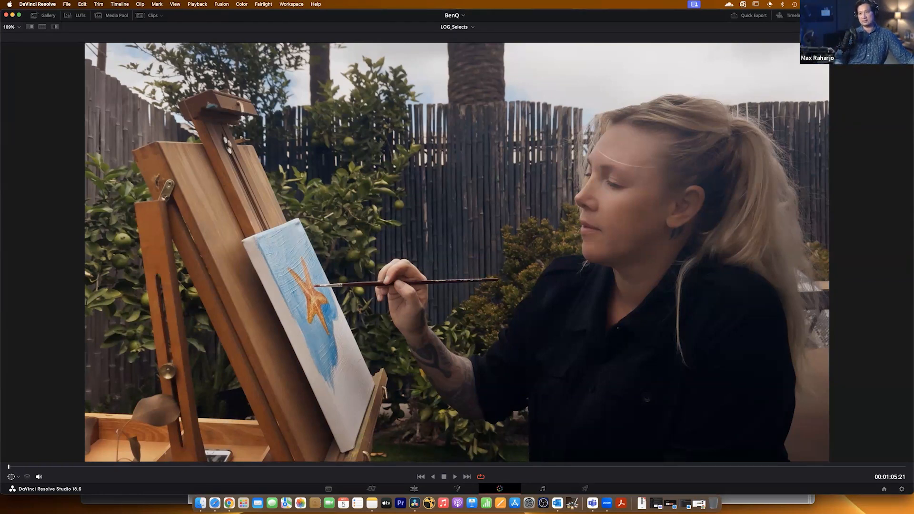
pyautogui.hotkey('shift', 'd')
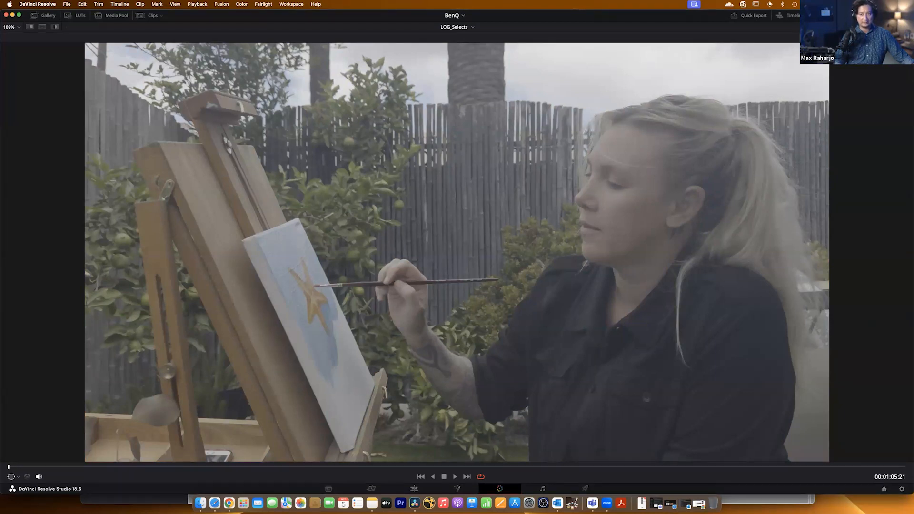
pyautogui.hotkey('shift', 'd')
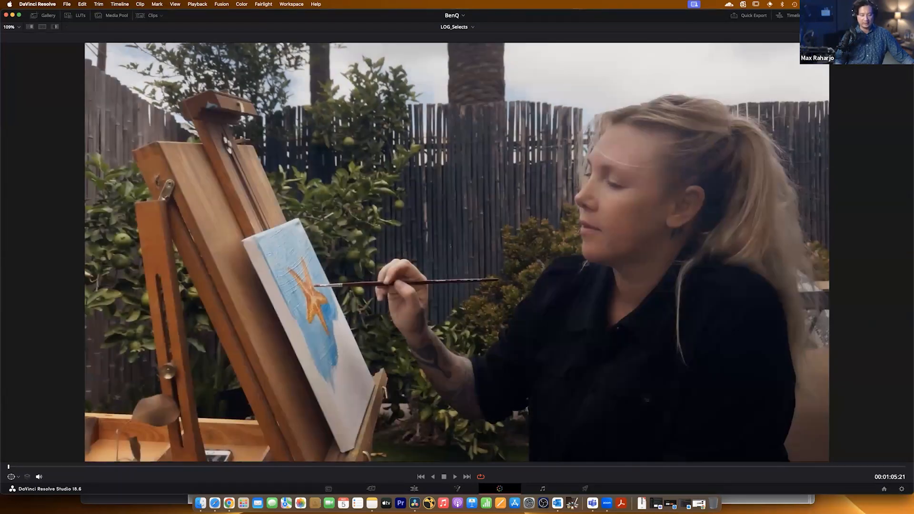
# Preview the Paint video from the MAX folder in Finder, skip ahead to about 01:25 and close the preview.
pyautogui.click(199, 502)
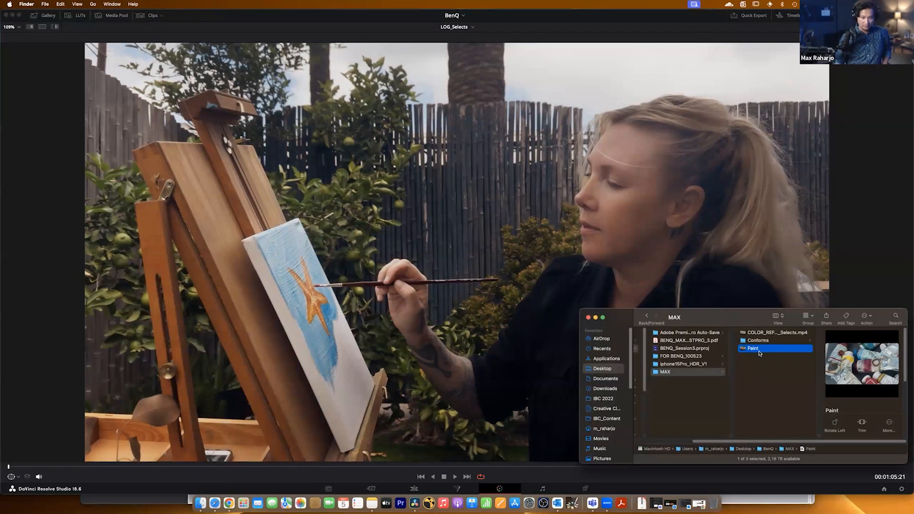
pyautogui.press('space')
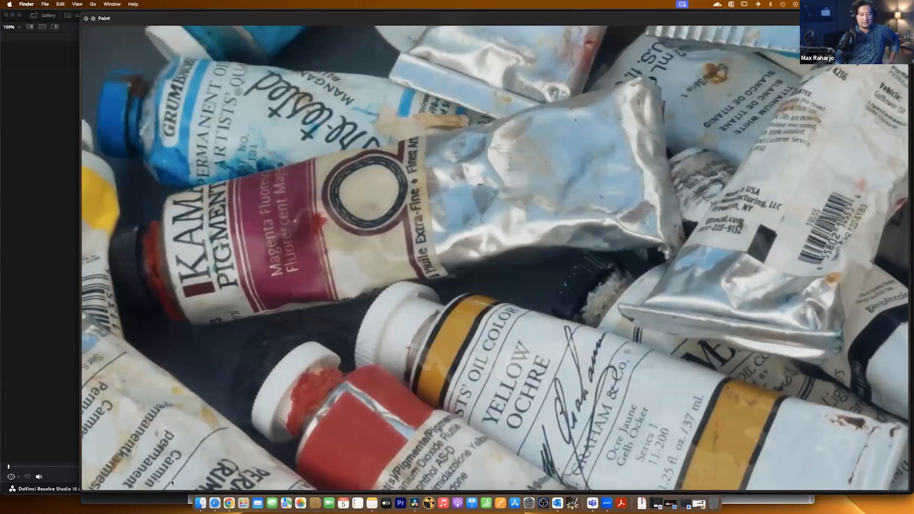
pyautogui.moveTo(173, 483)
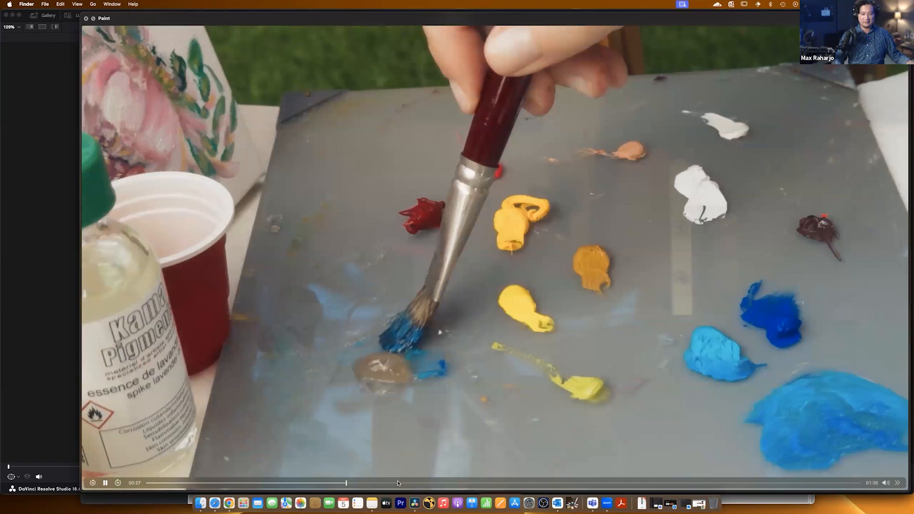
pyautogui.moveTo(398, 483); pyautogui.dragTo(788, 485)
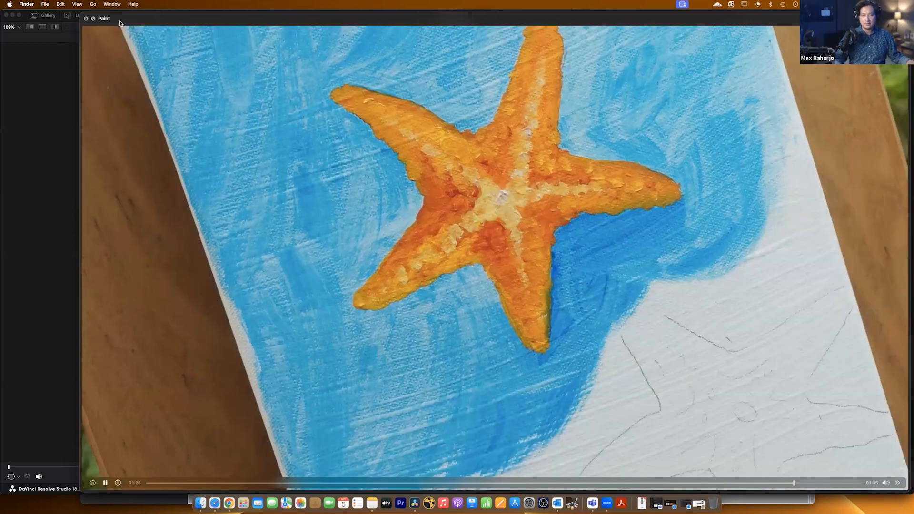
pyautogui.press('space')
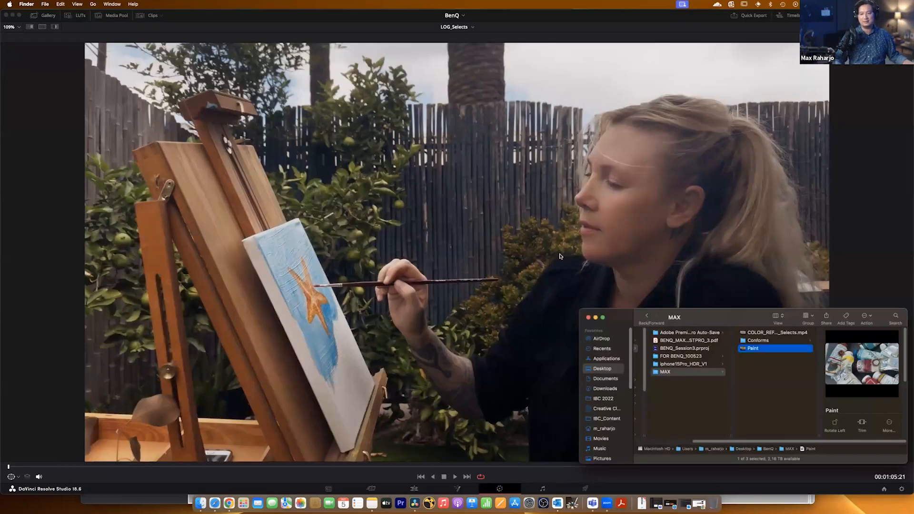
# Return to DaVinci Resolve, restore the full color grading layout and bring the first clips of LOG_Selects into view.
pyautogui.click(655, 16)
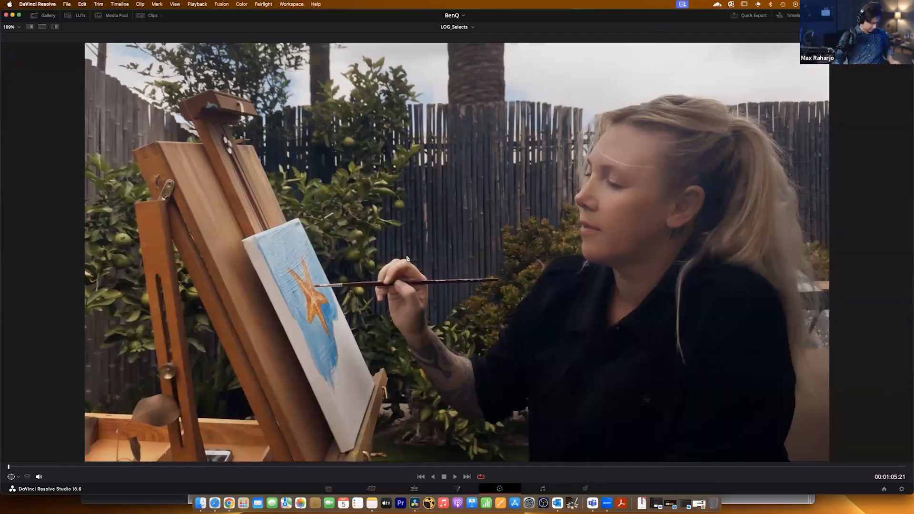
pyautogui.hotkey('alt', 'f')
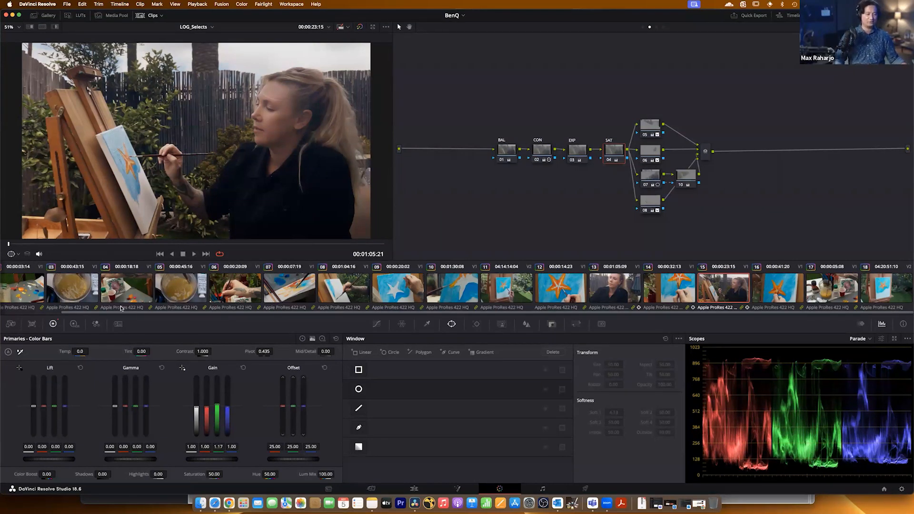
pyautogui.moveTo(108, 313); pyautogui.dragTo(40, 316)
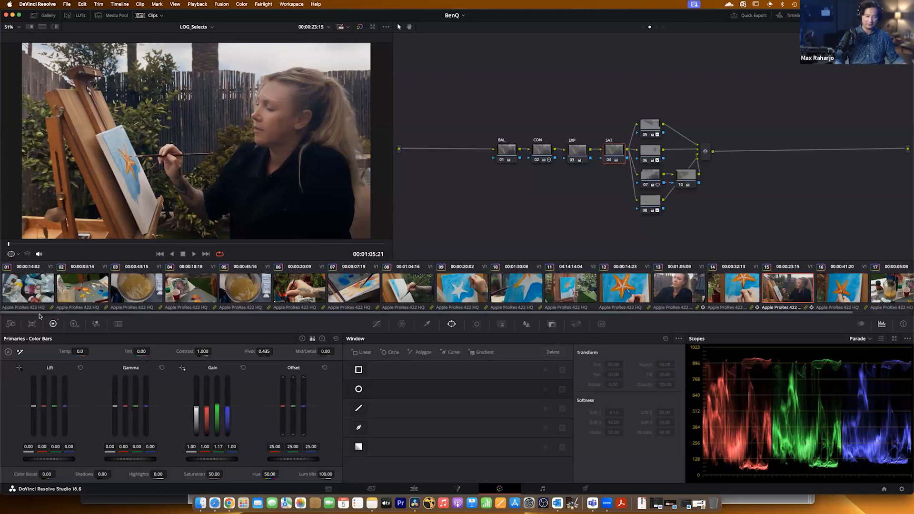
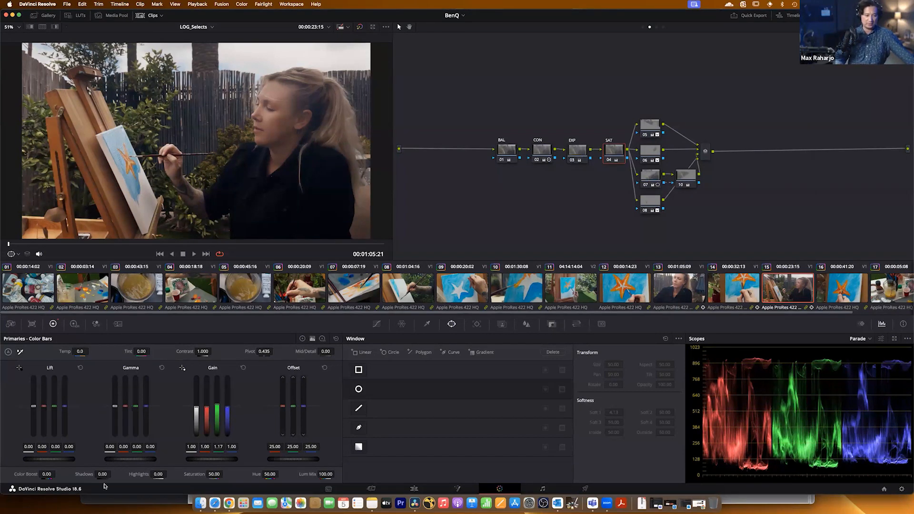
# Switch to the BenQ_Conform project, check the MAX folder in Finder and return to the project's Media page.
pyautogui.click(464, 15)
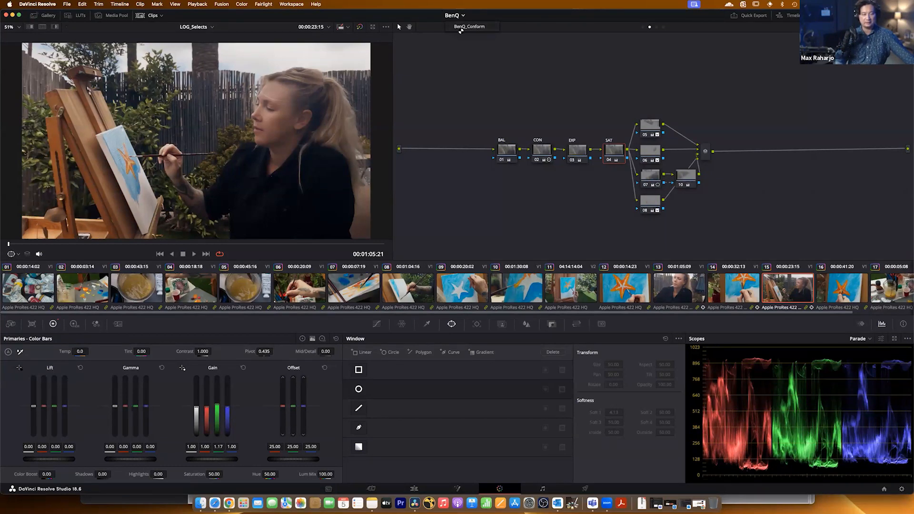
pyautogui.click(469, 28)
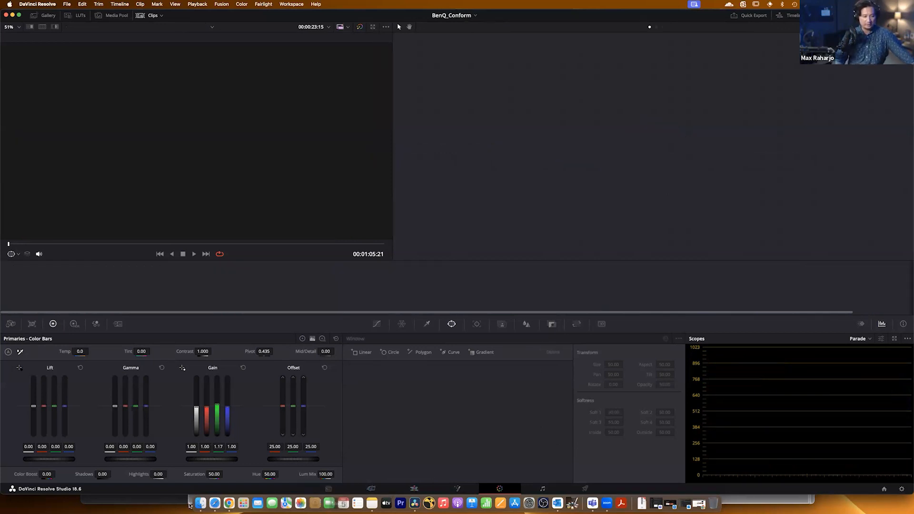
pyautogui.click(200, 503)
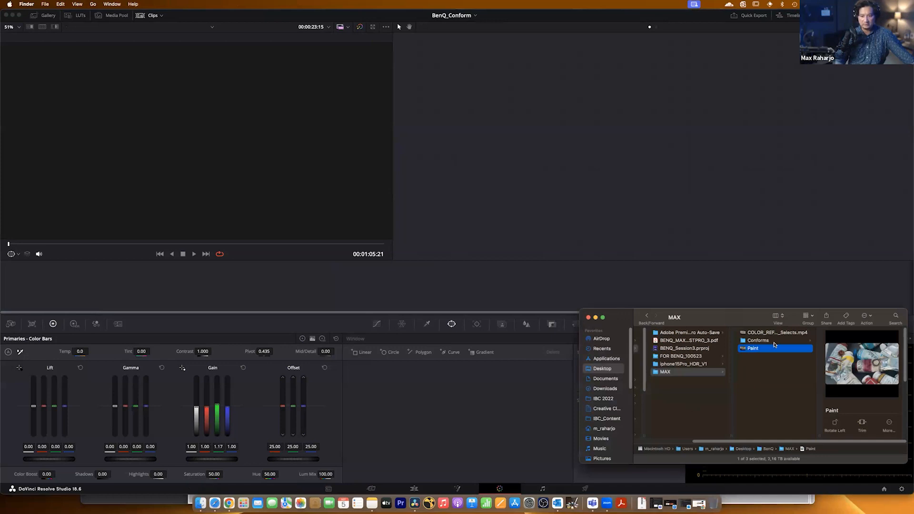
pyautogui.click(328, 488)
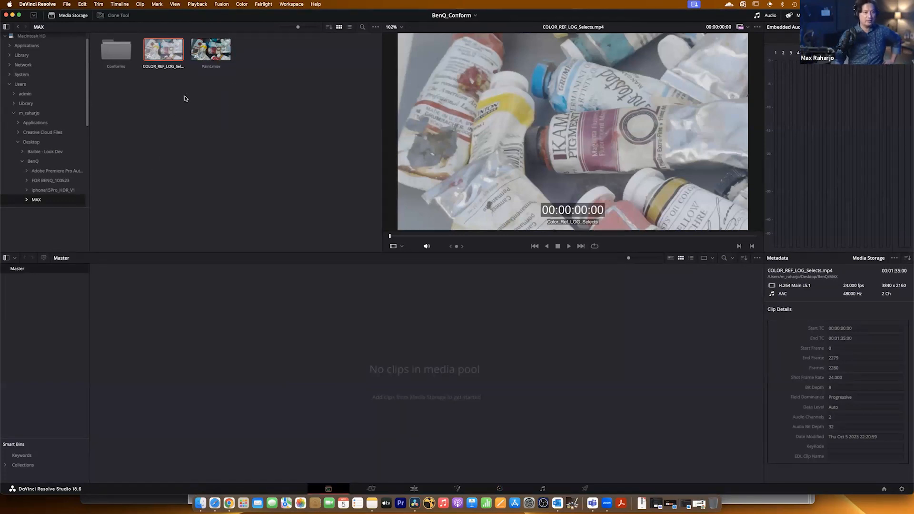
# Preview Paint.mov and COLOR_REF_LOG_Selects.mp4 from the MAX folder and add COLOR_REF_LOG_Selects.mp4 to the media pool.
pyautogui.click(211, 49)
pyautogui.moveTo(187, 310)
pyautogui.mouseDown()
pyautogui.moveTo(199, 148)
pyautogui.moveTo(225, 62)
pyautogui.mouseUp()
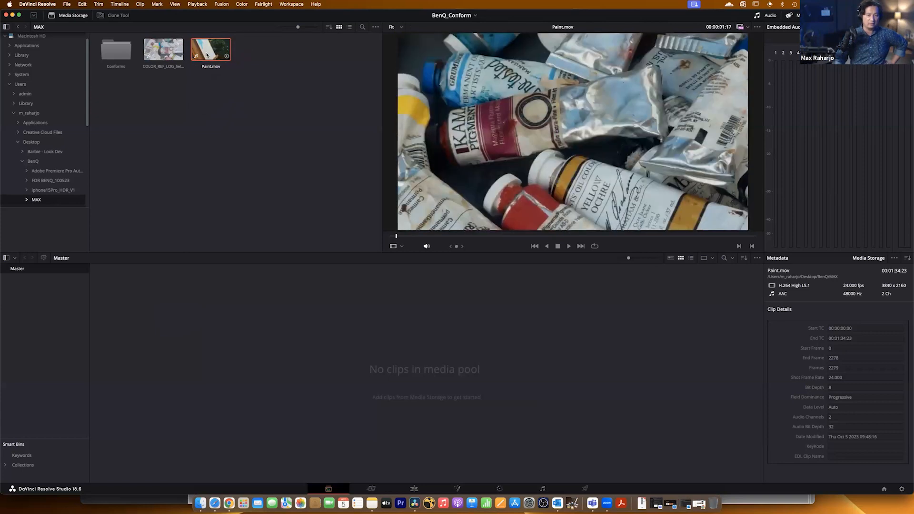
pyautogui.click(162, 50)
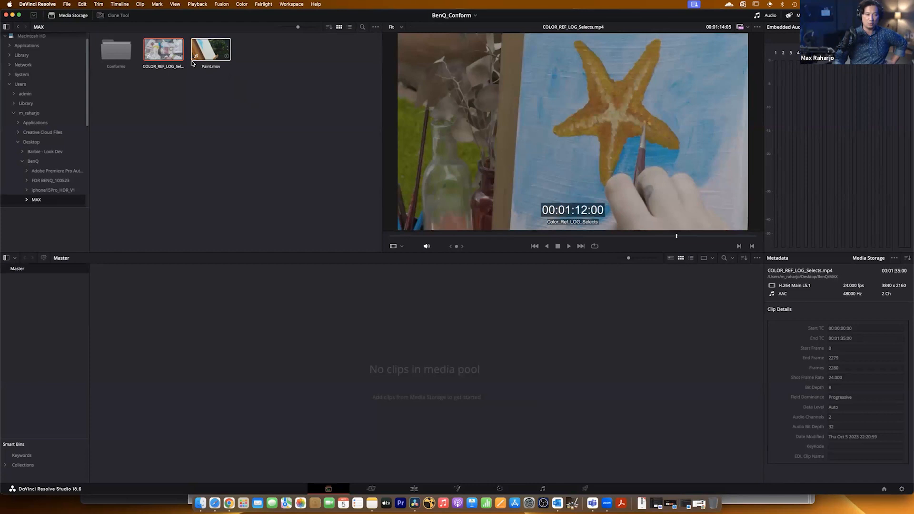
pyautogui.moveTo(164, 54); pyautogui.dragTo(193, 352)
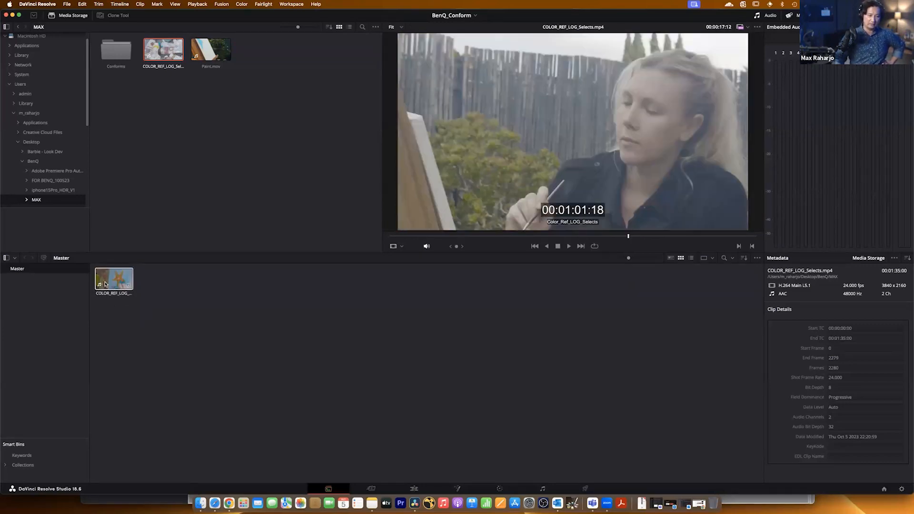
# Create a new timeline from the COLOR_REF_LOG_Selects.mp4 clip with the default name and settings.
pyautogui.rightClick(109, 282)
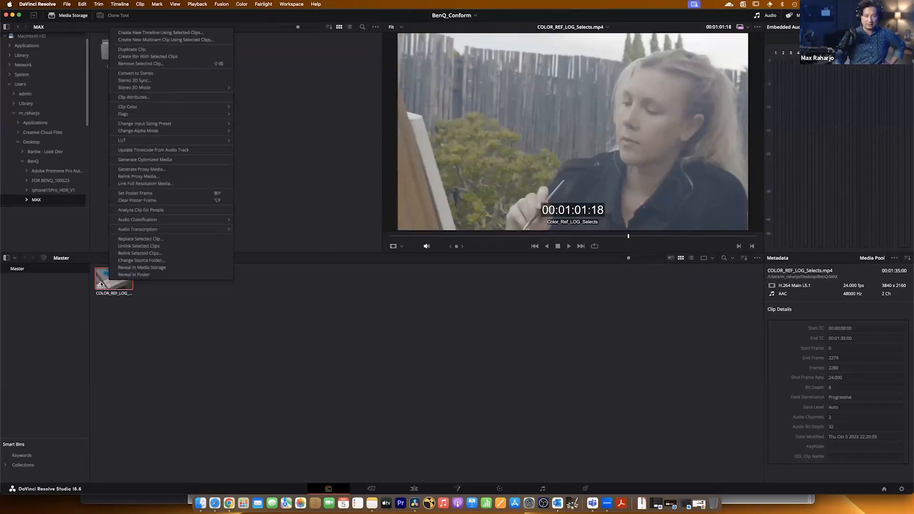
pyautogui.click(162, 35)
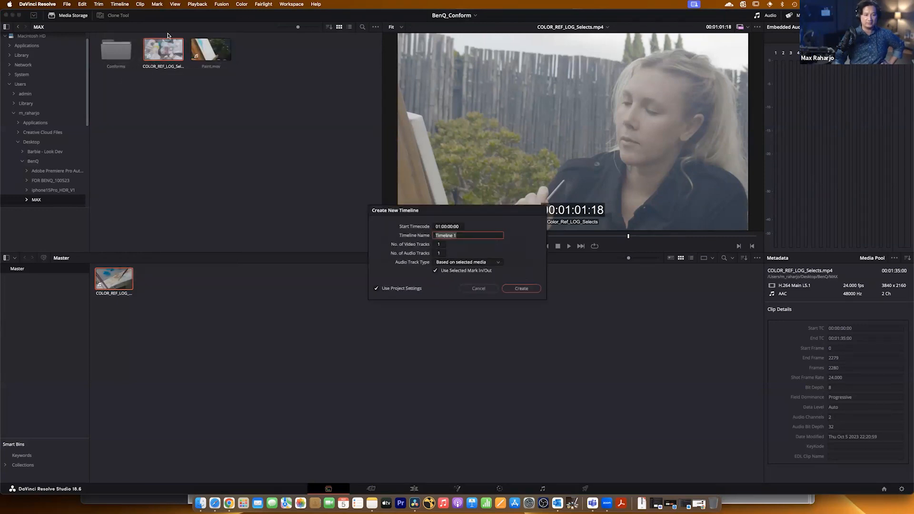
pyautogui.click(526, 288)
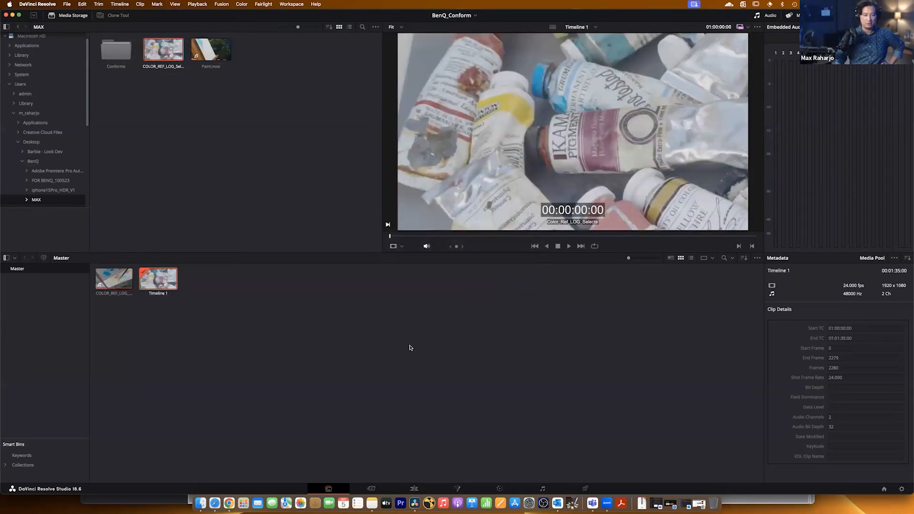
# Detect the scene cuts of the reference clip in the edit timeline and scrub through the split clips to about 01:01:19:07.
pyautogui.click(414, 488)
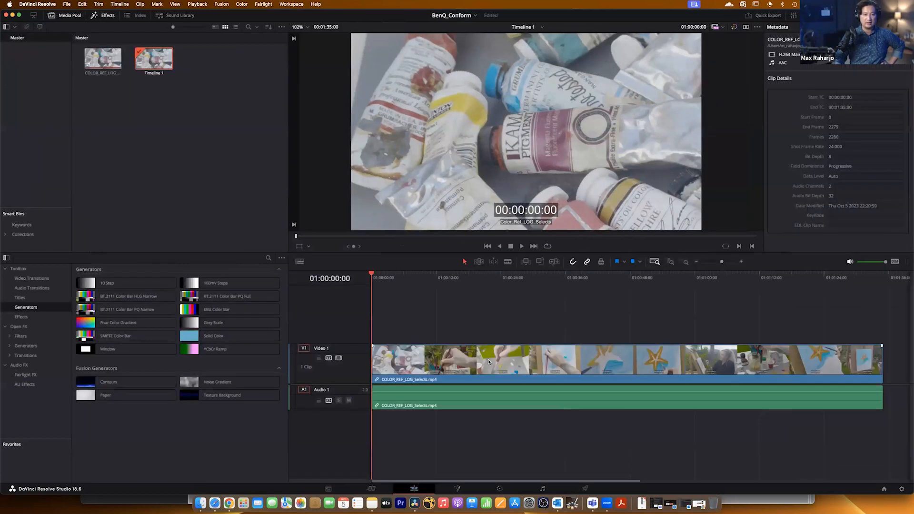
pyautogui.click(111, 4)
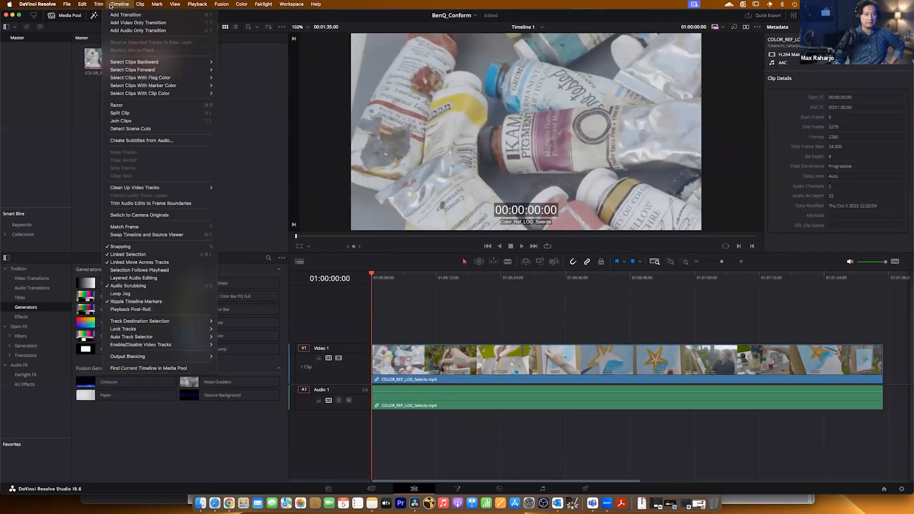
pyautogui.click(131, 129)
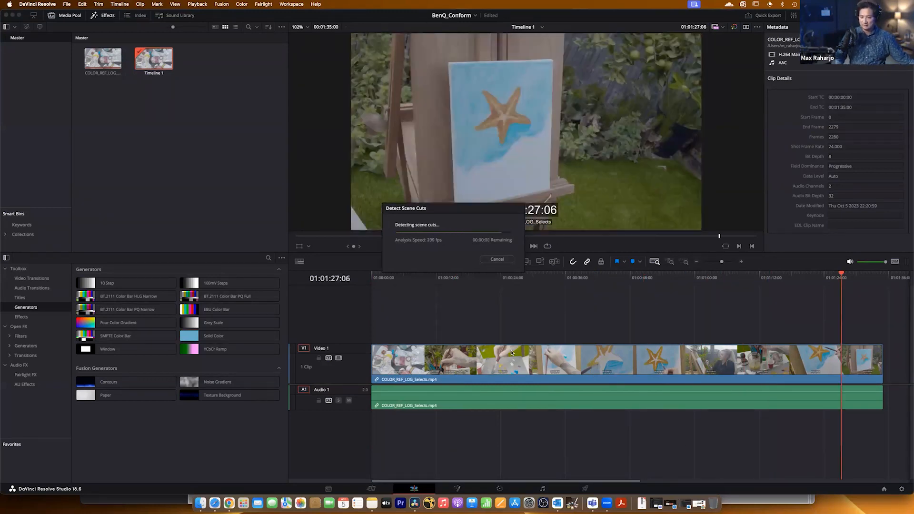
pyautogui.moveTo(380, 280); pyautogui.dragTo(800, 291)
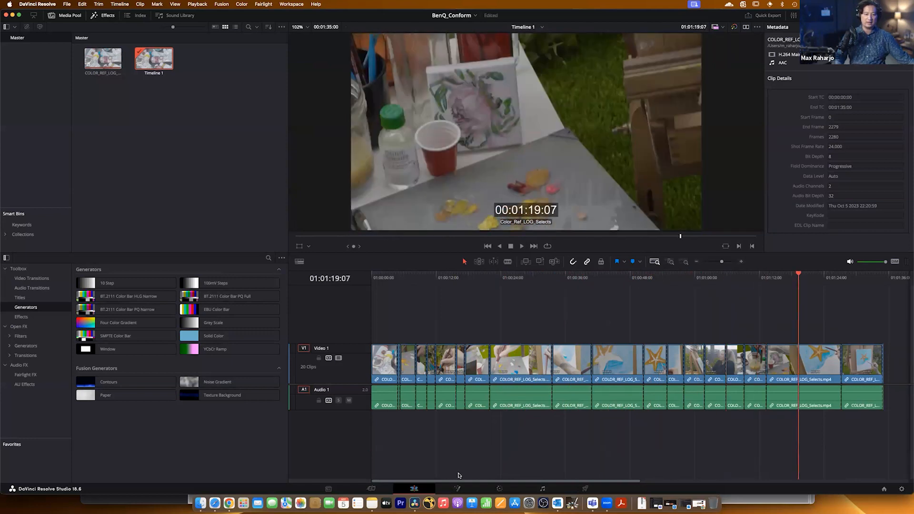
# Step through the split reference shots on the Color page, ending on clip 16 of the woman painting at the easel.
pyautogui.click(497, 489)
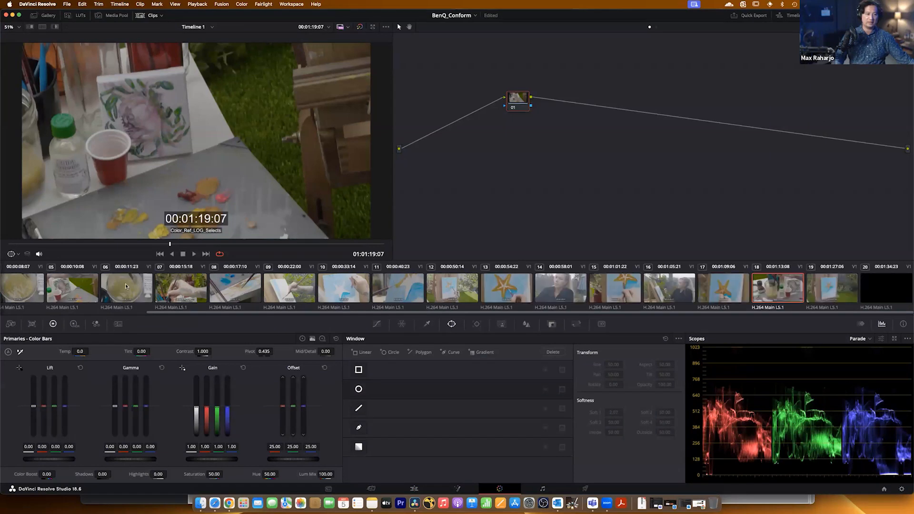
pyautogui.click(34, 289)
pyautogui.click(77, 289)
pyautogui.click(128, 289)
pyautogui.click(182, 289)
pyautogui.click(236, 288)
pyautogui.click(289, 288)
pyautogui.click(343, 289)
pyautogui.click(398, 288)
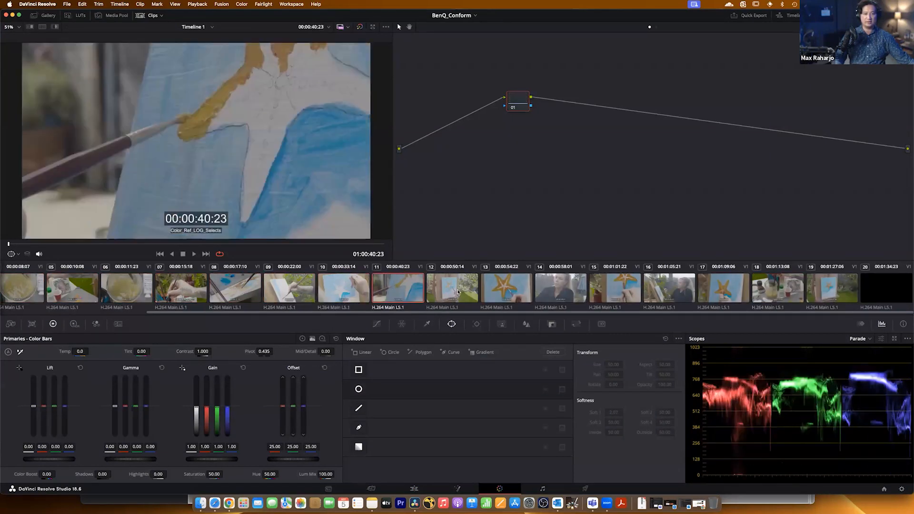
pyautogui.click(453, 289)
pyautogui.click(502, 287)
pyautogui.click(556, 288)
pyautogui.click(612, 289)
pyautogui.click(649, 298)
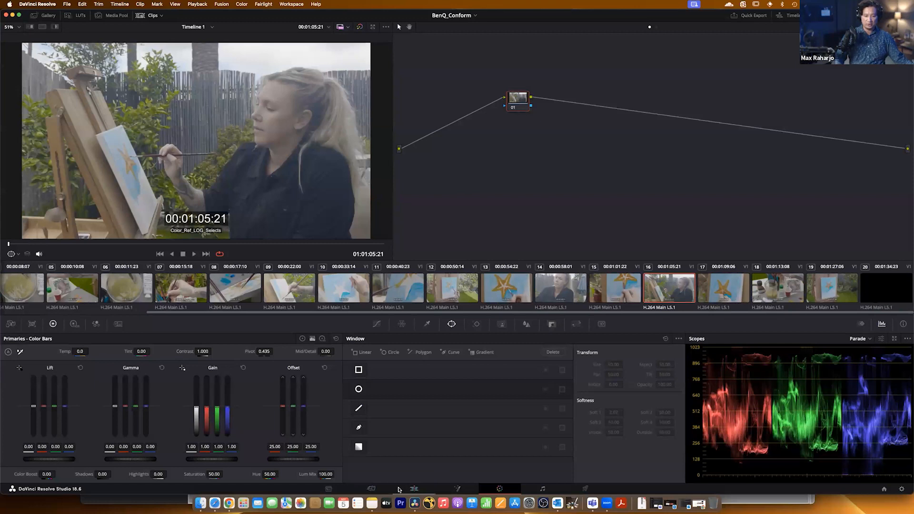
# Delete the COLOR_REF_LOG_Selects.mp4 clip and Timeline 1 from the media pool.
pyautogui.click(328, 488)
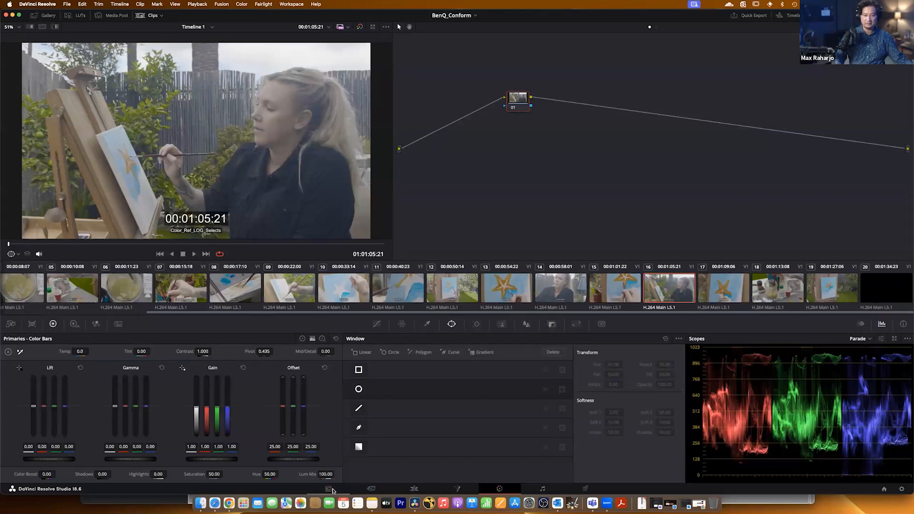
pyautogui.moveTo(213, 317); pyautogui.dragTo(97, 284)
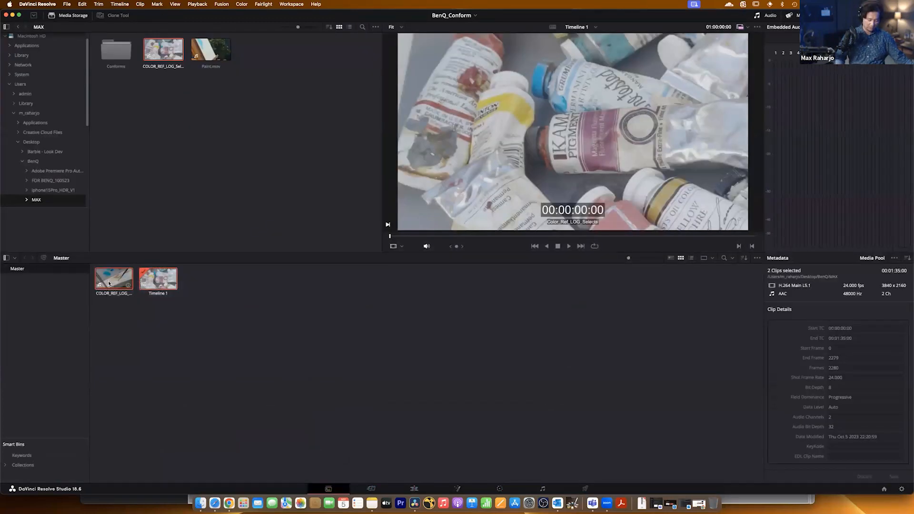
pyautogui.press('Delete')
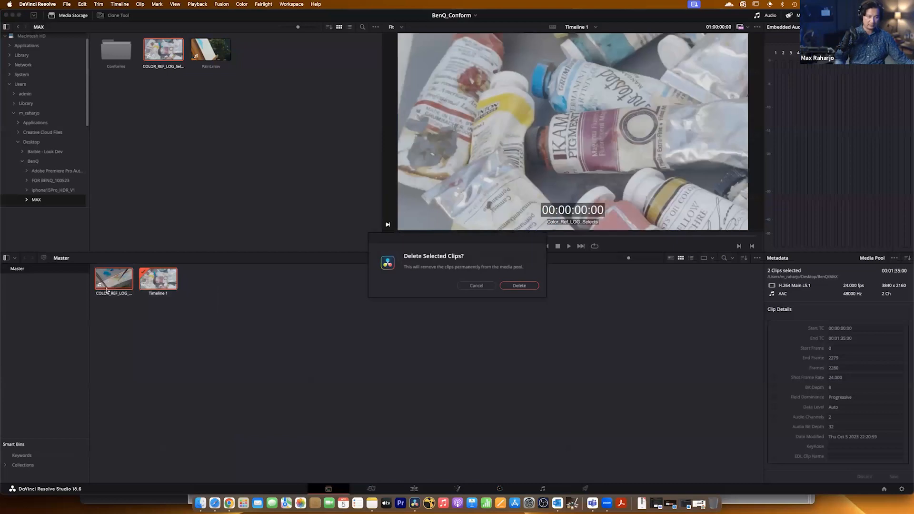
pyautogui.click(521, 286)
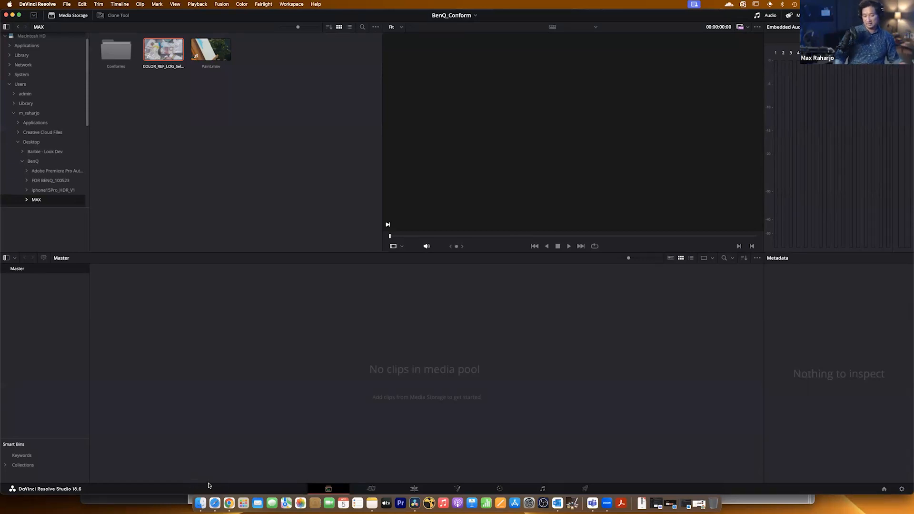
# Check the Conforms folder in Finder and import its LOG_Selects.xml as a timeline on the Edit page, keeping the default load settings.
pyautogui.click(199, 507)
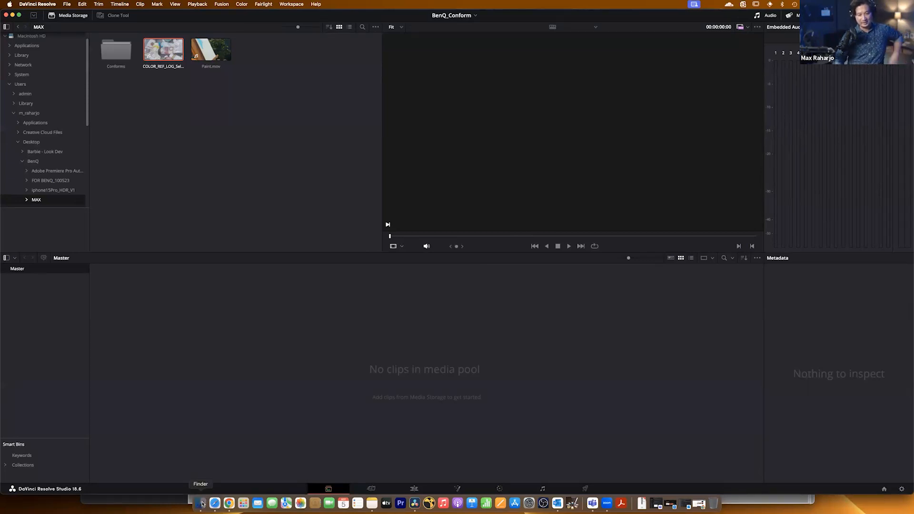
pyautogui.click(762, 342)
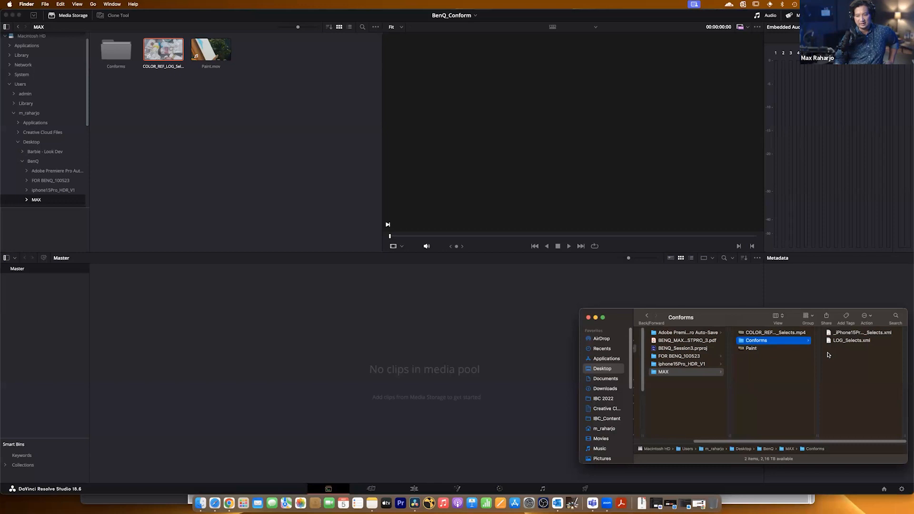
pyautogui.click(410, 488)
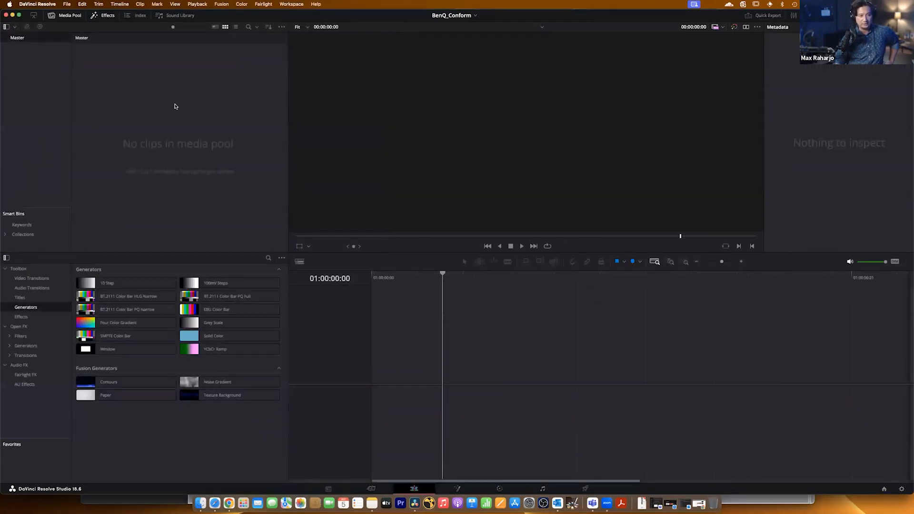
pyautogui.click(82, 4)
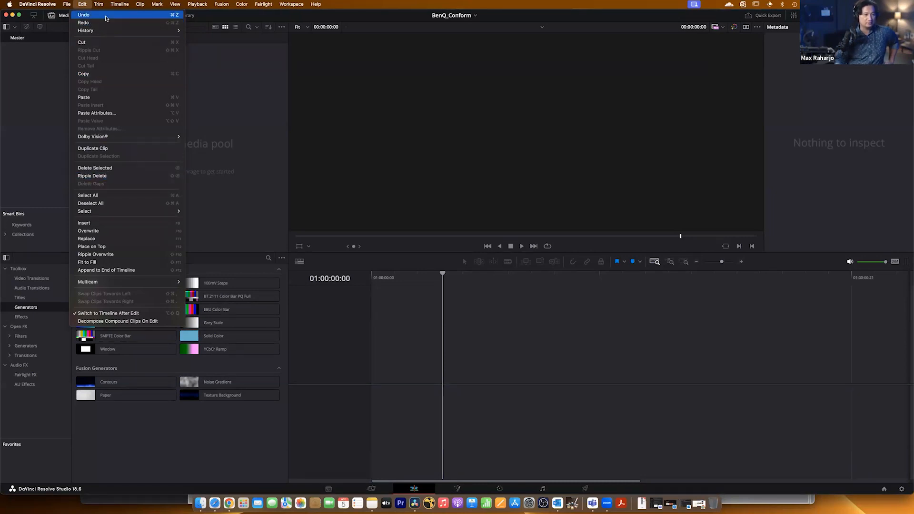
pyautogui.moveTo(69, 4)
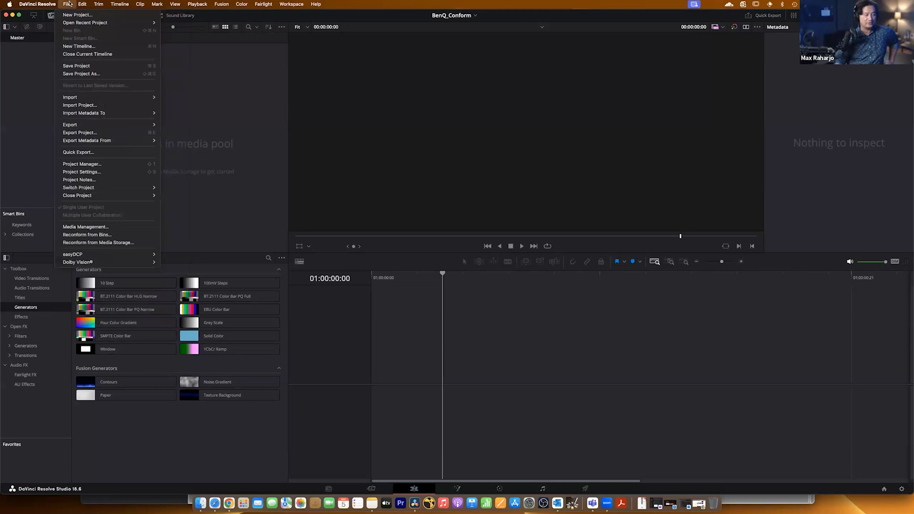
pyautogui.moveTo(97, 97)
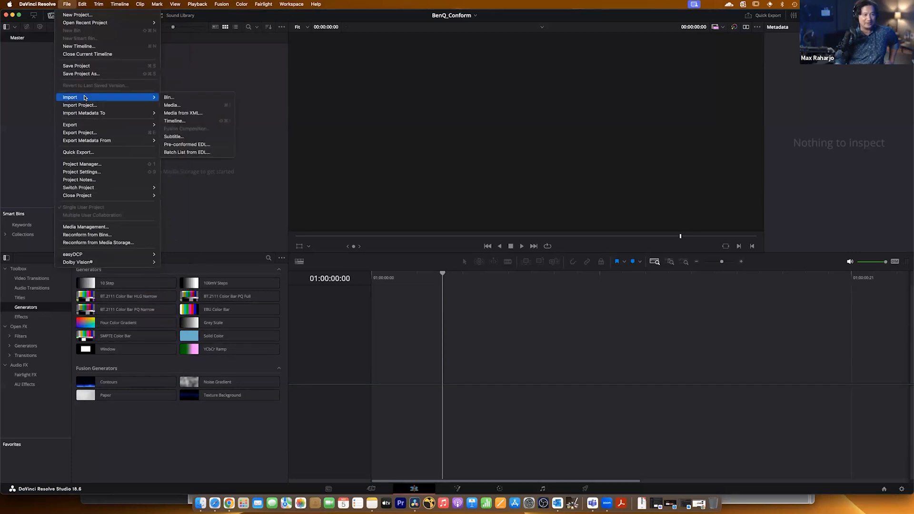
pyautogui.click(185, 123)
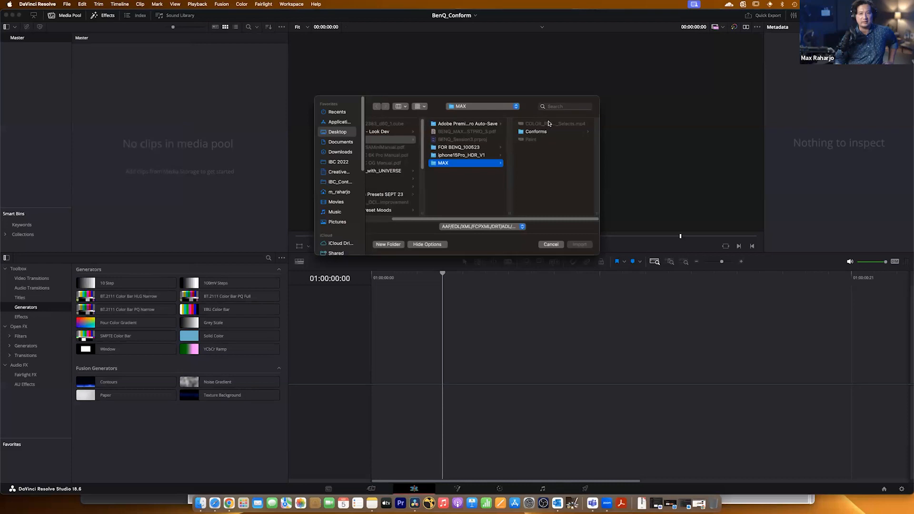
pyautogui.click(540, 132)
pyautogui.click(552, 124)
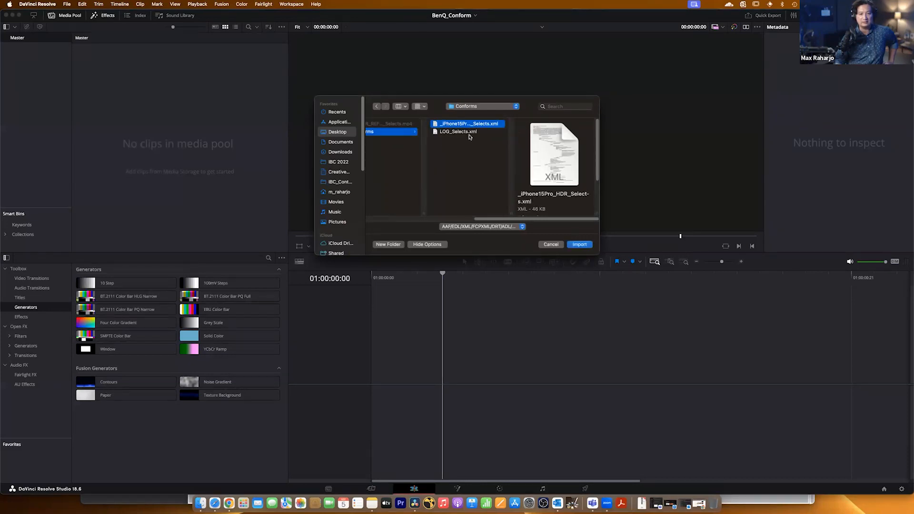
pyautogui.press('Down')
pyautogui.click(580, 244)
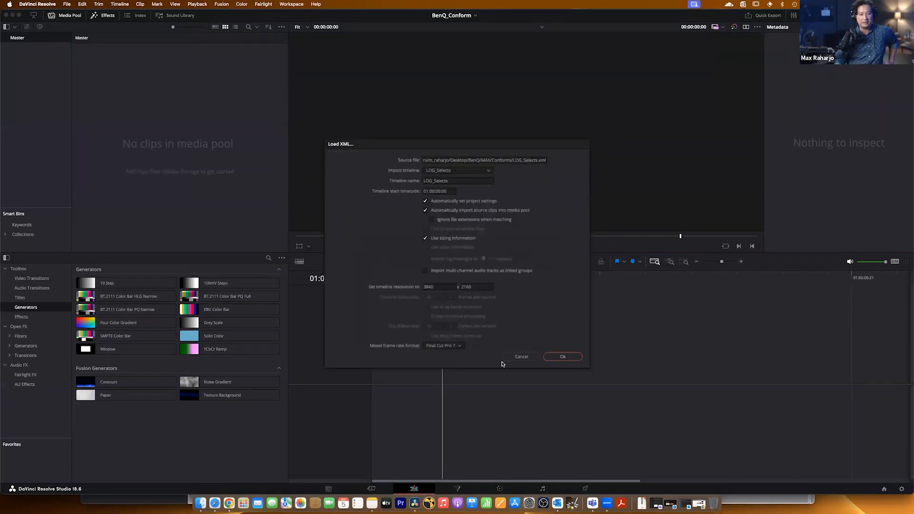
pyautogui.click(563, 357)
pyautogui.moveTo(384, 278)
pyautogui.mouseDown()
pyautogui.moveTo(891, 289)
pyautogui.moveTo(369, 307)
pyautogui.mouseUp()
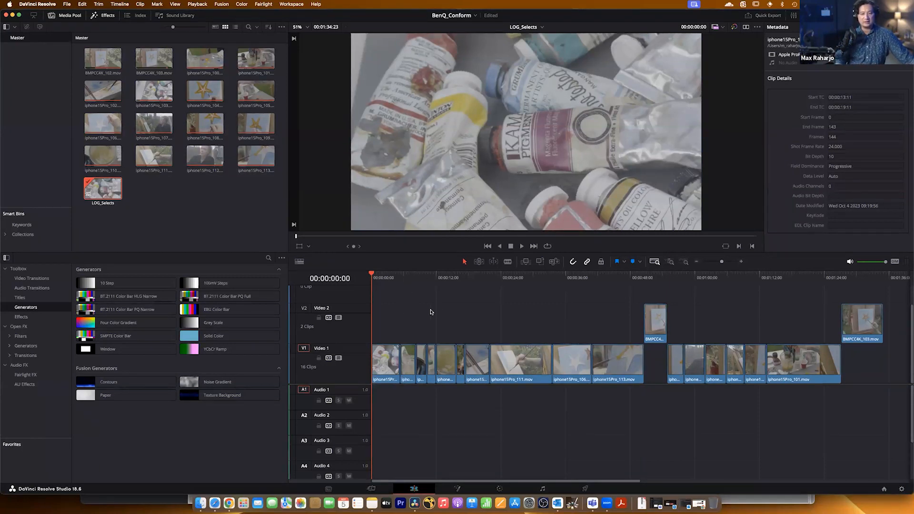
# Switch back to the BenQ project and scrub LOG_Selects from the start to about 00:00:05:09.
pyautogui.click(472, 17)
pyautogui.click(447, 34)
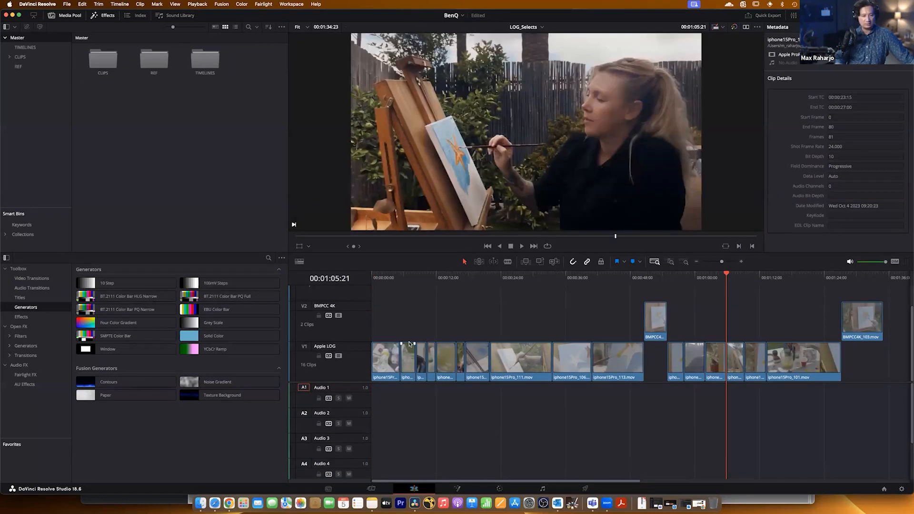
pyautogui.click(372, 278)
pyautogui.moveTo(372, 278); pyautogui.dragTo(400, 278)
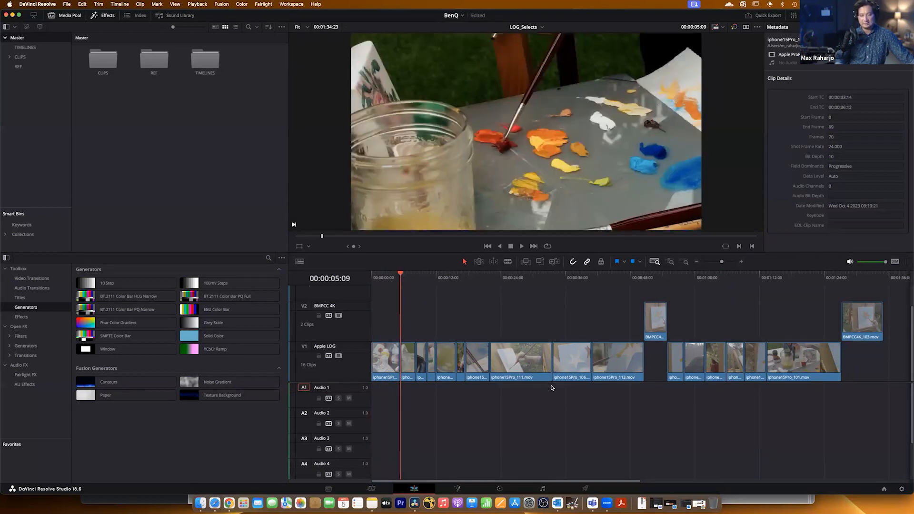
# Select clip 15 on the Color page and display the node graph containing the LOOKS 1, LOOKS 2 and OUT nodes.
pyautogui.click(500, 489)
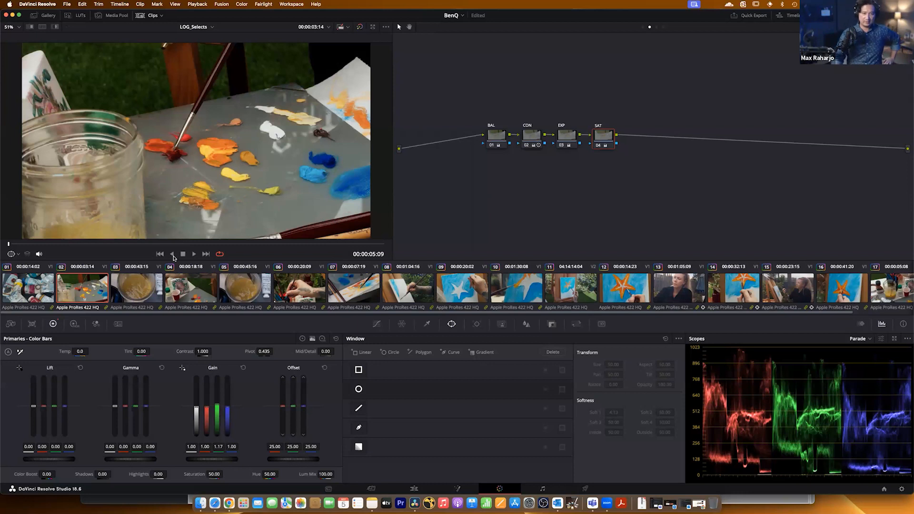
pyautogui.click(788, 288)
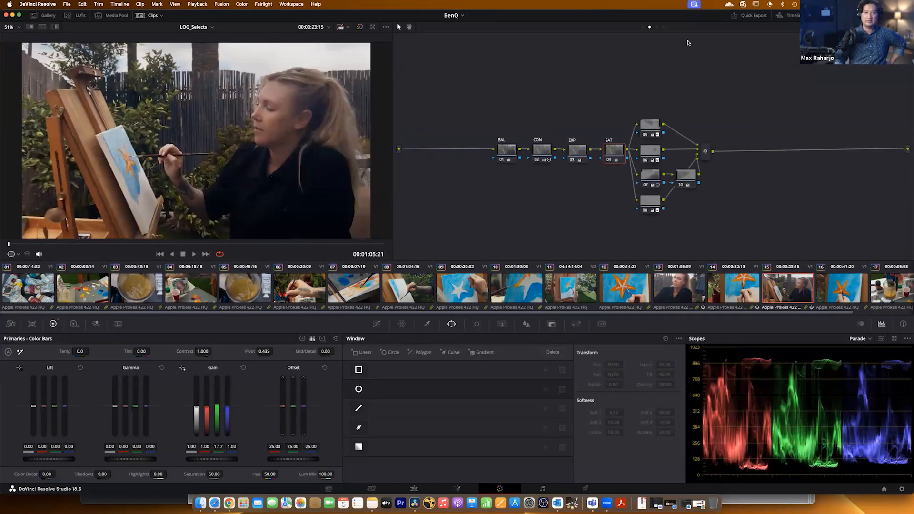
pyautogui.click(663, 26)
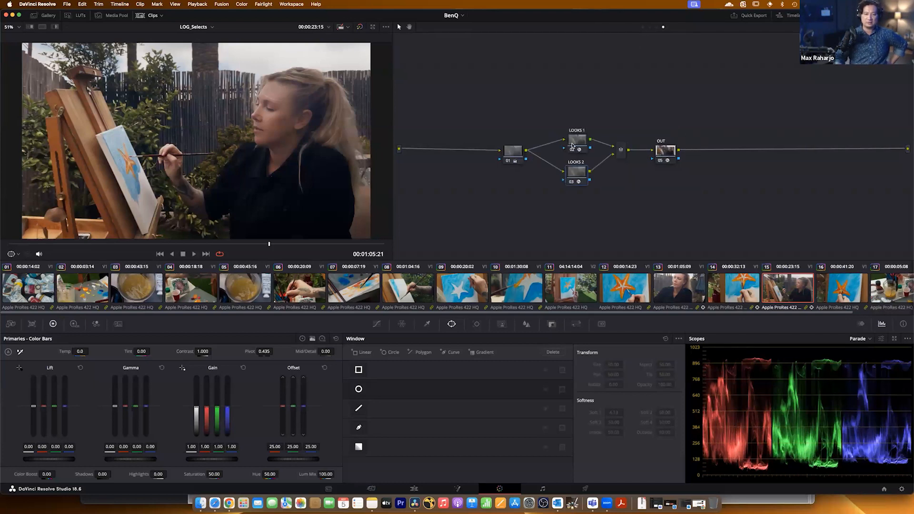
# Show the effect settings and disable the LOOKS 1 and LOOKS 2 nodes, re-enabling them one at a time to compare their effect.
pyautogui.click(704, 97)
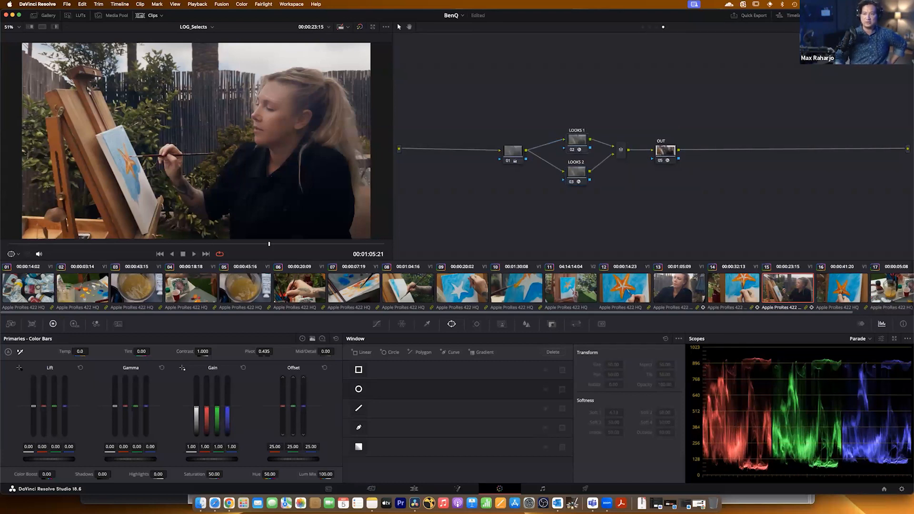
pyautogui.click(863, 16)
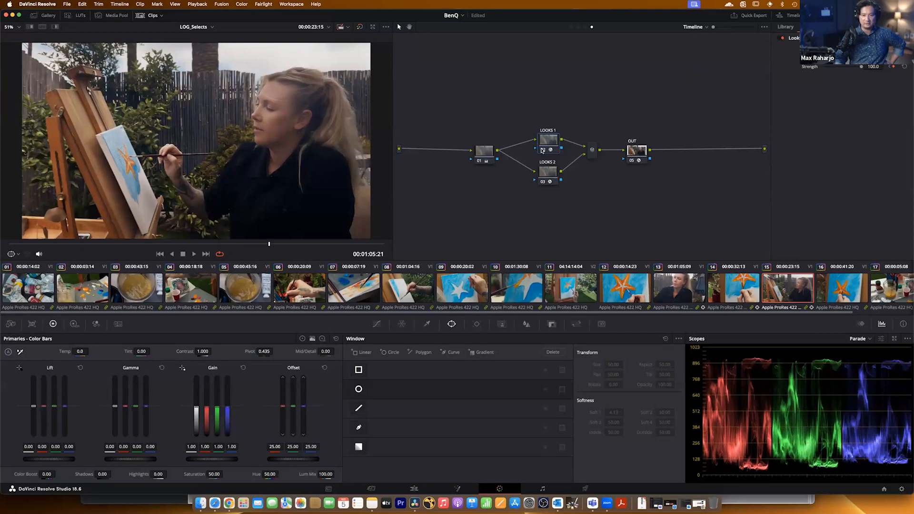
pyautogui.click(541, 181)
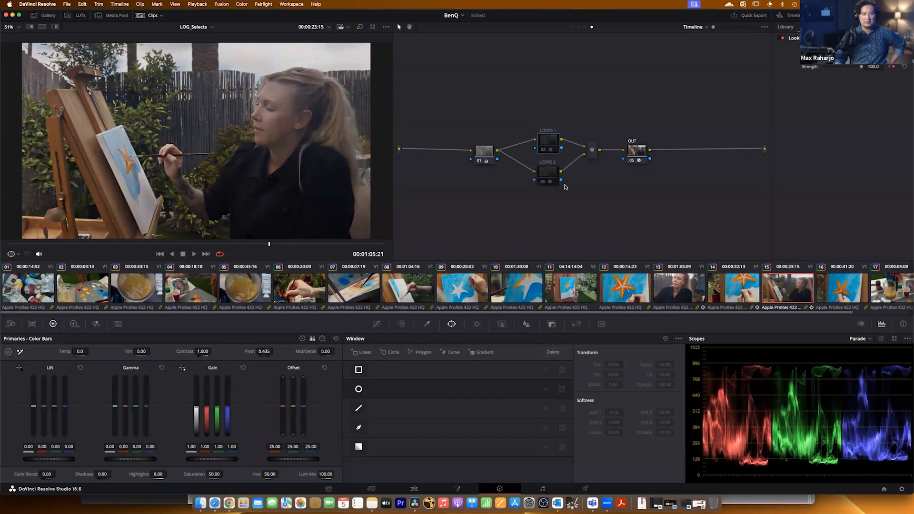
pyautogui.click(543, 150)
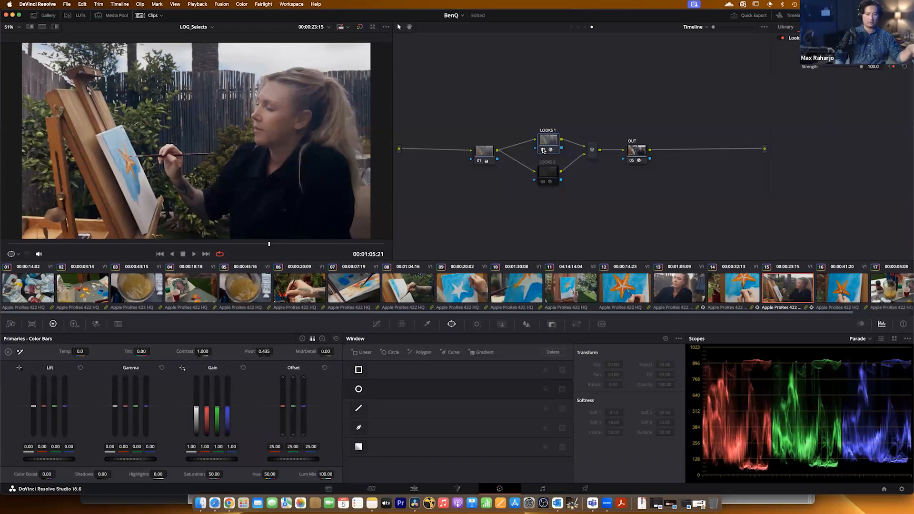
pyautogui.click(543, 181)
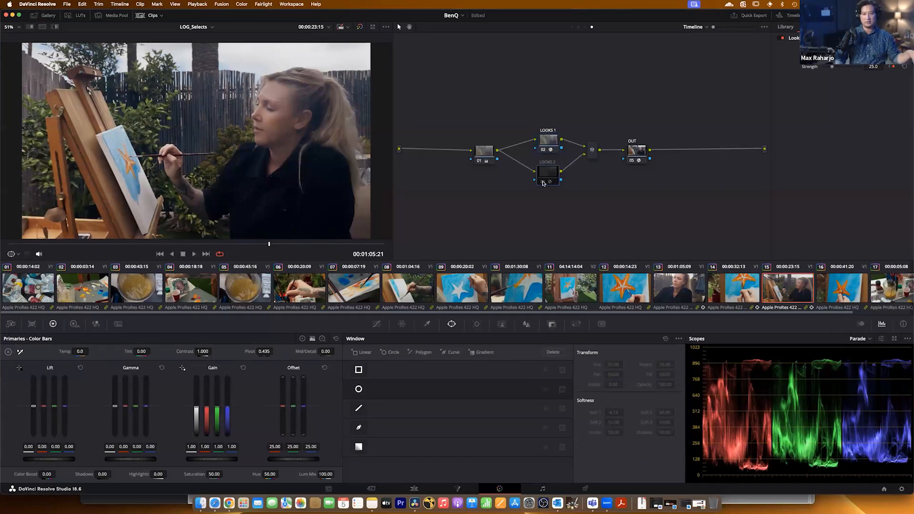
pyautogui.click(544, 183)
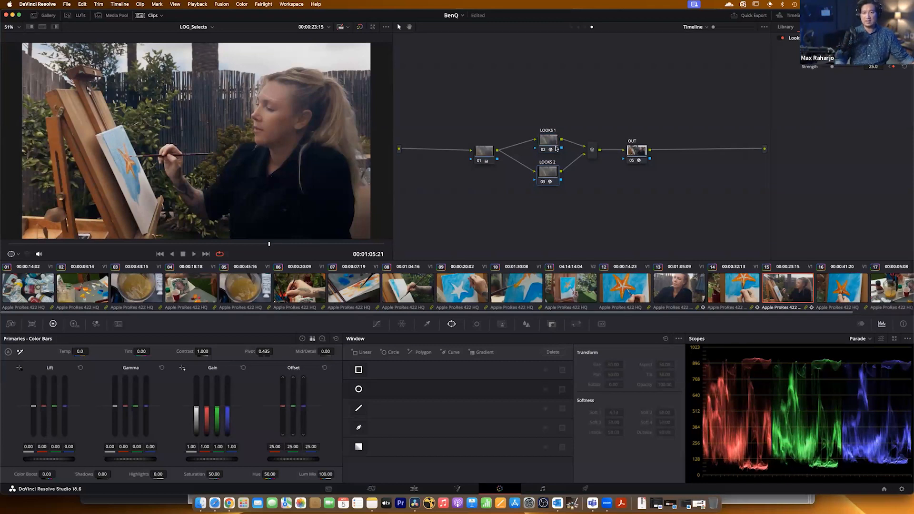
# Inspect the parallel LOOKS nodes in the timeline-level graph, and display clip 15's clip-level node graph.
pyautogui.moveTo(483, 97); pyautogui.dragTo(632, 216)
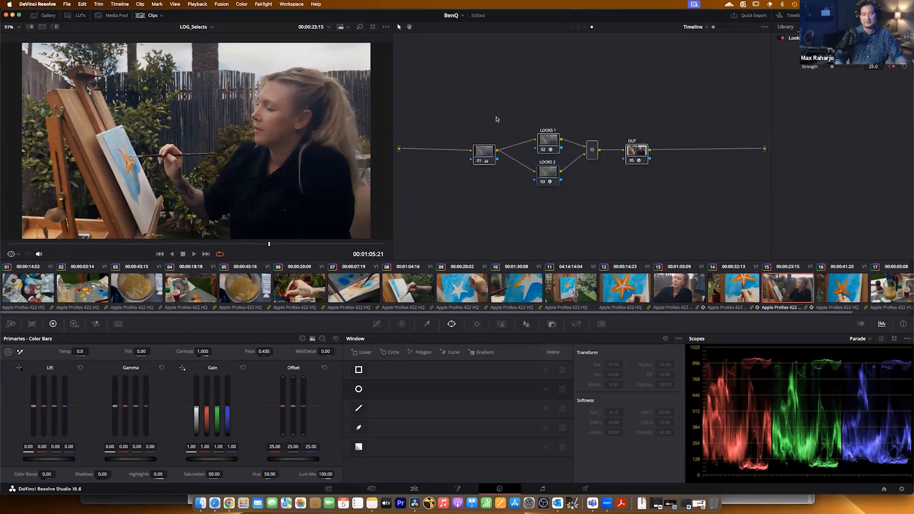
pyautogui.moveTo(522, 106); pyautogui.dragTo(572, 210)
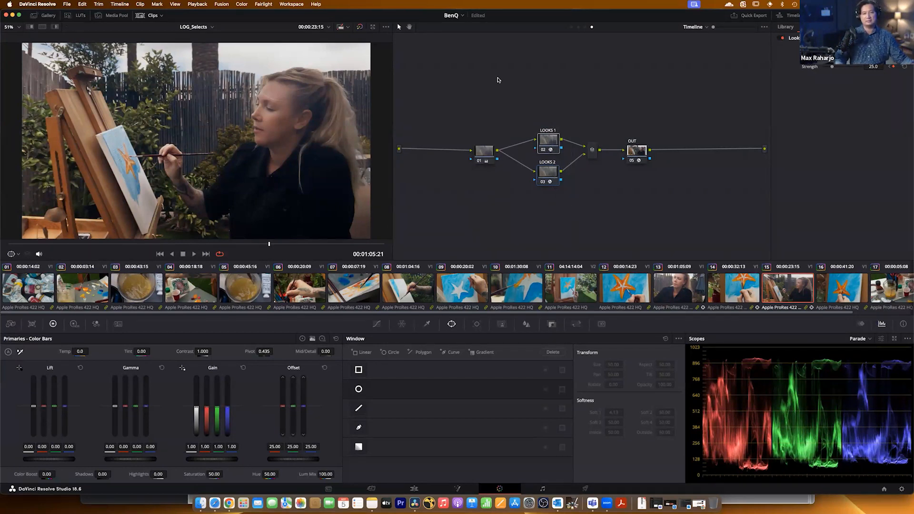
pyautogui.moveTo(498, 80); pyautogui.dragTo(575, 204)
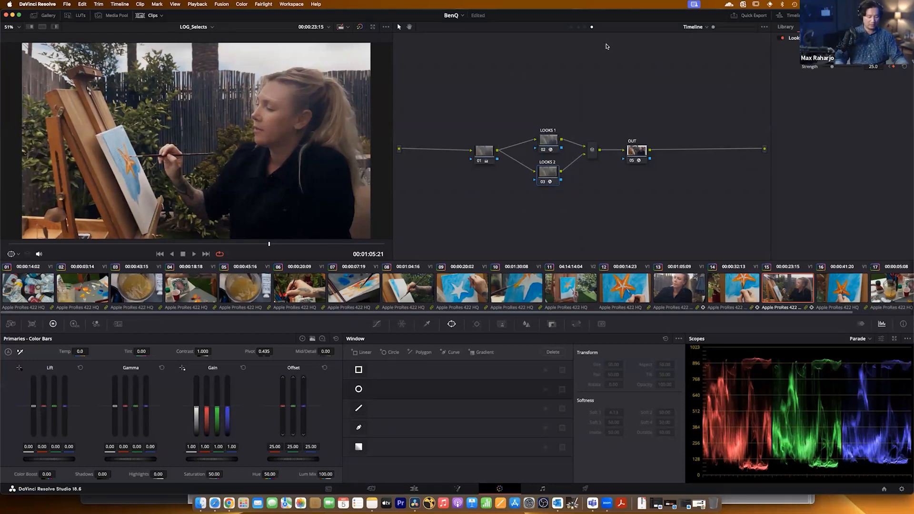
pyautogui.click(578, 27)
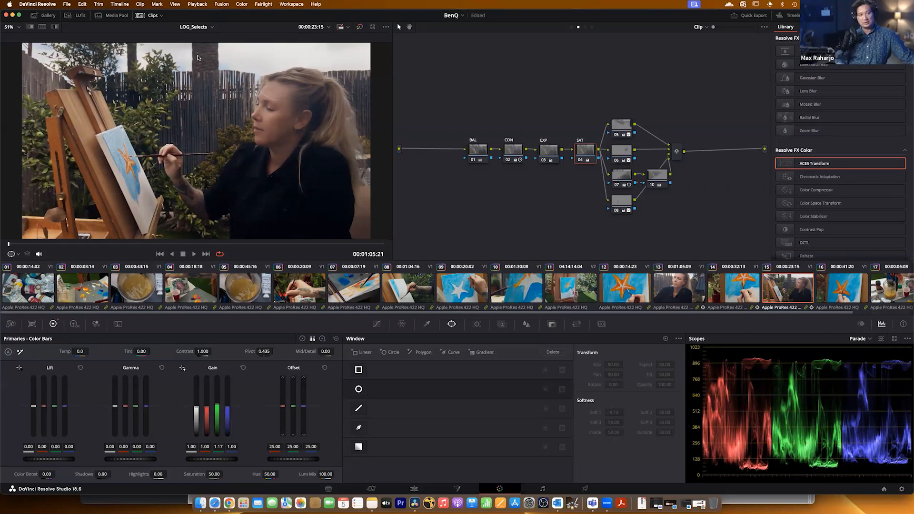
# Open the LOG_Selects_v2 timeline and disable its ACES Transform nodes at the Group Pre-Clip and Timeline levels.
pyautogui.click(209, 26)
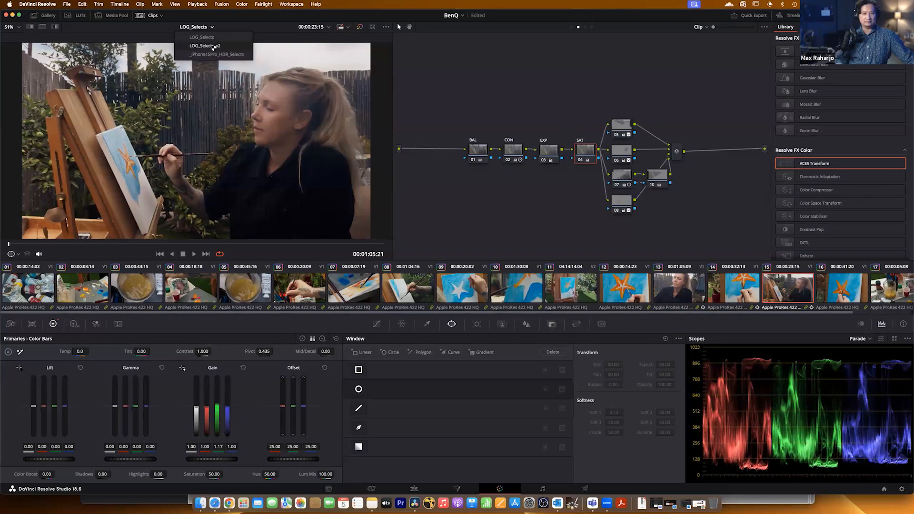
pyautogui.click(213, 46)
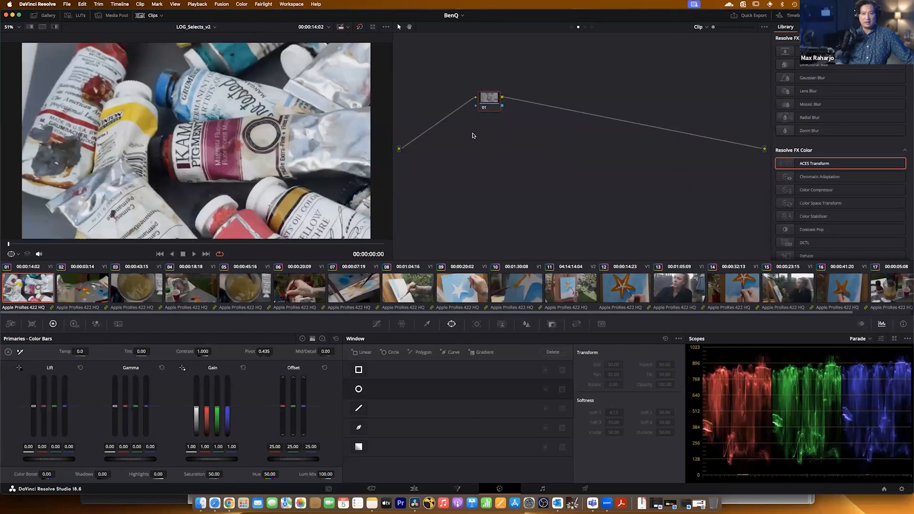
pyautogui.click(571, 27)
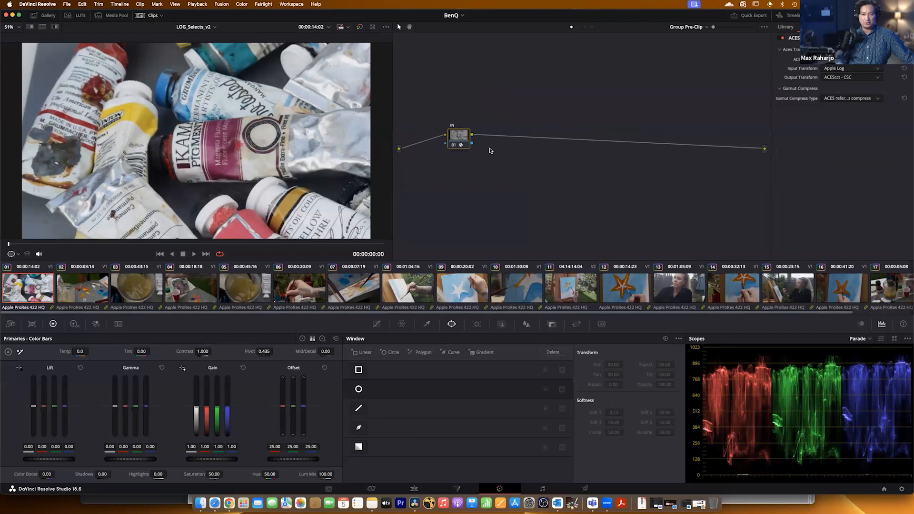
pyautogui.click(453, 145)
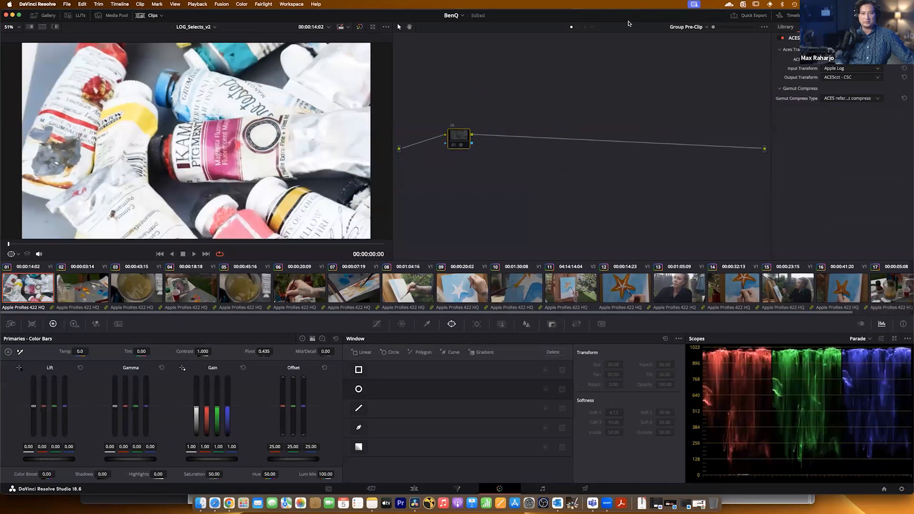
pyautogui.click(591, 27)
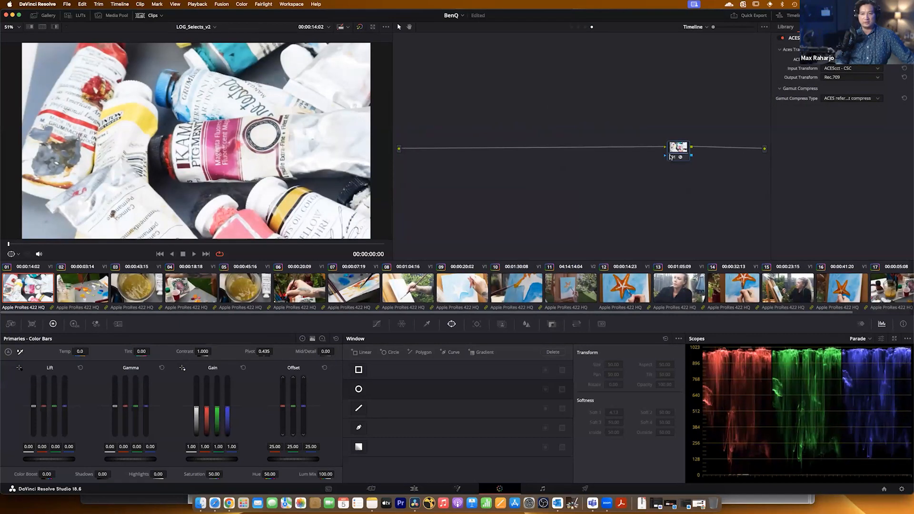
pyautogui.click(671, 157)
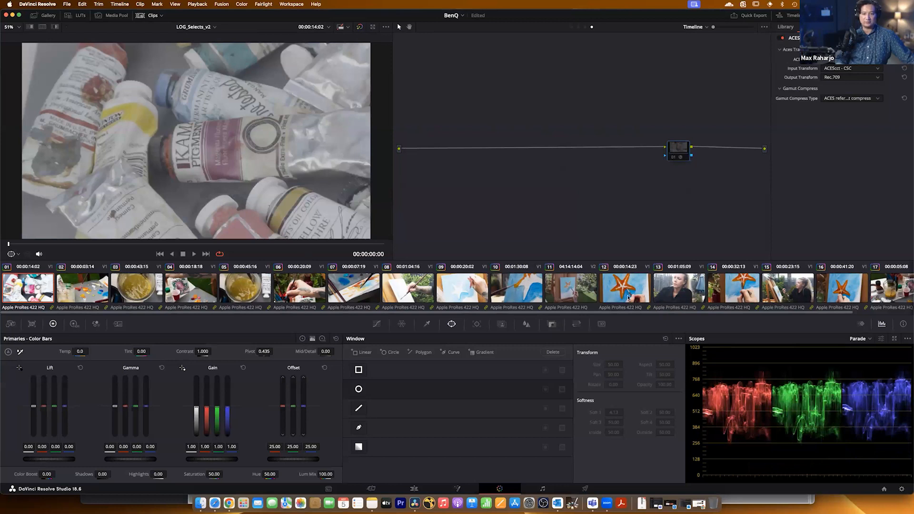
# Select clip 15 and align node 01 with the connection line in its clip-level node graph.
pyautogui.click(805, 293)
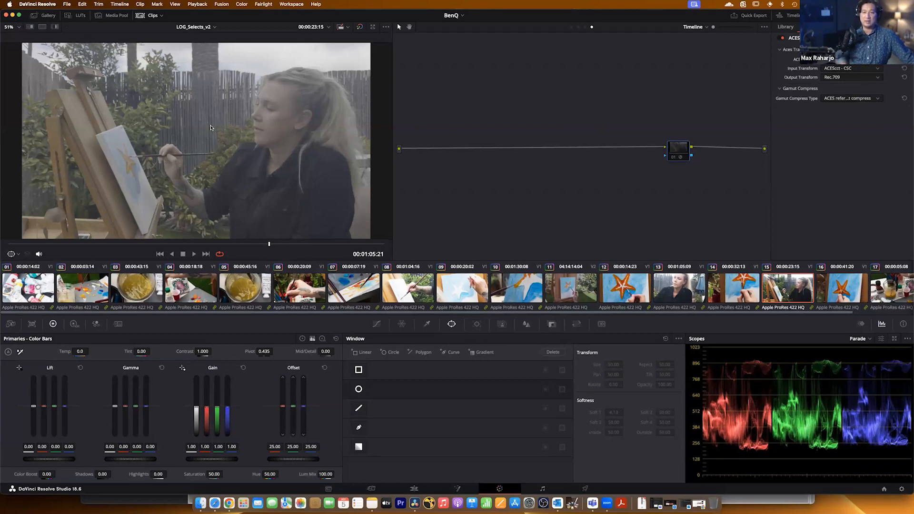
pyautogui.click(578, 27)
pyautogui.moveTo(491, 101); pyautogui.dragTo(479, 153)
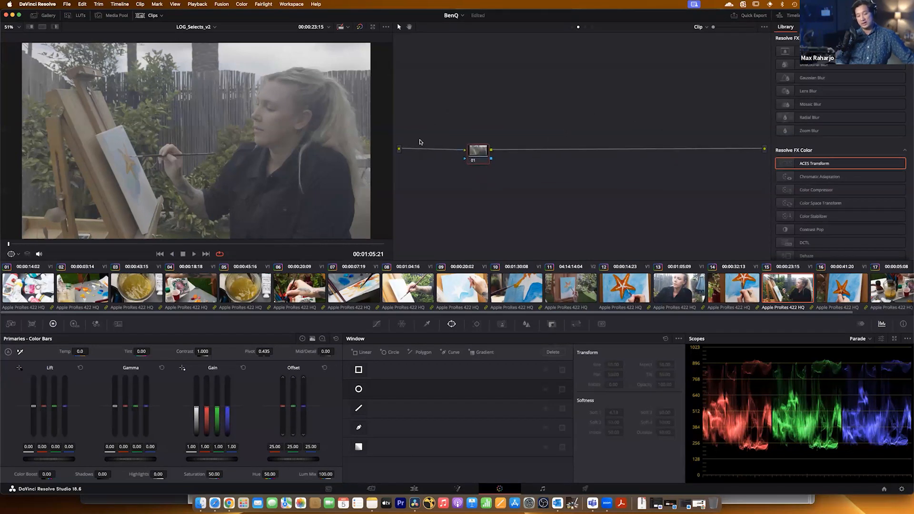
pyautogui.moveTo(481, 152); pyautogui.dragTo(491, 156)
# Add two serial nodes after node 01 in clip 15's node graph.
pyautogui.rightClick(490, 152)
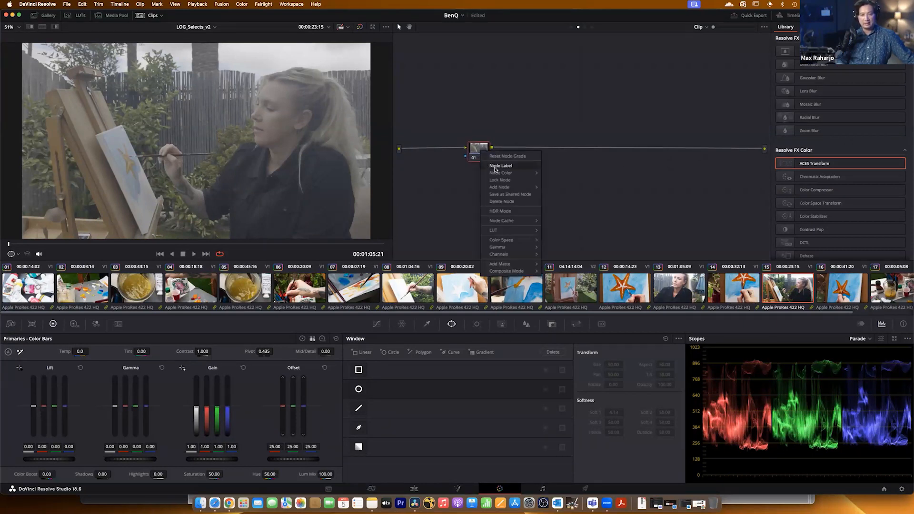
pyautogui.moveTo(504, 188)
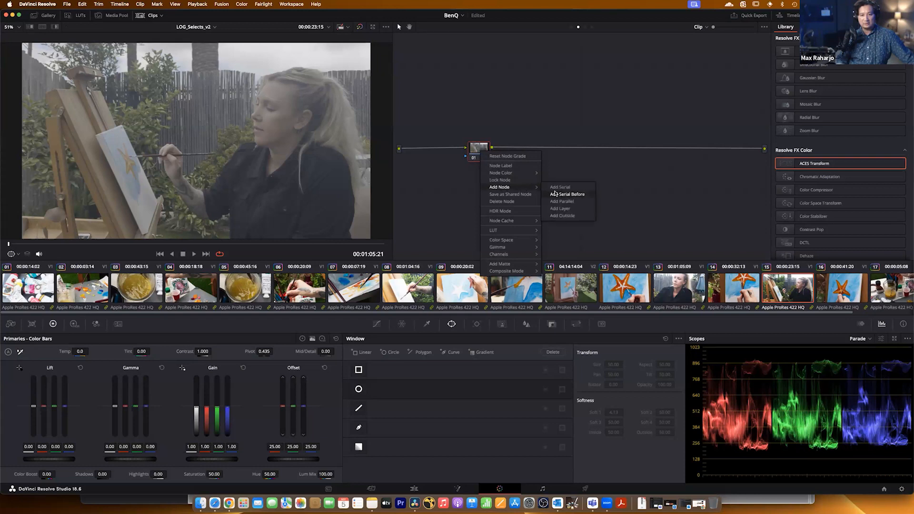
pyautogui.click(557, 190)
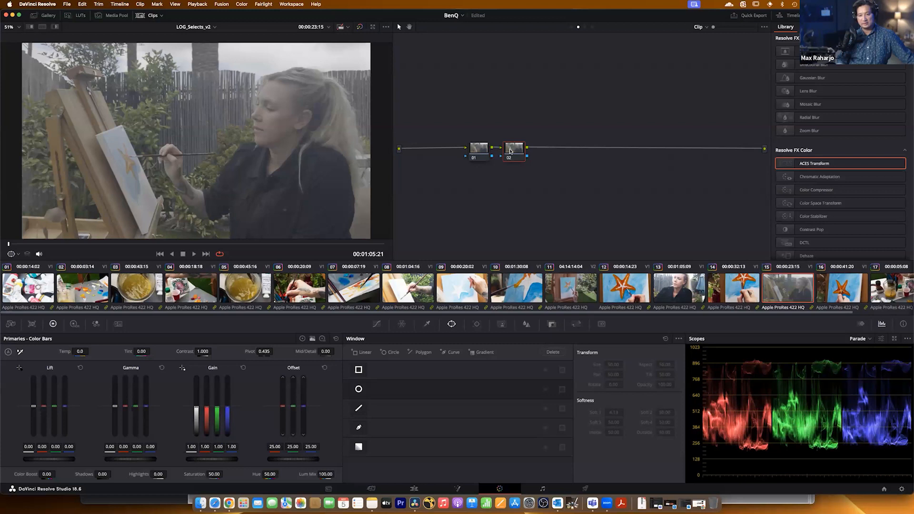
pyautogui.rightClick(509, 152)
pyautogui.click(479, 178)
pyautogui.click(477, 158)
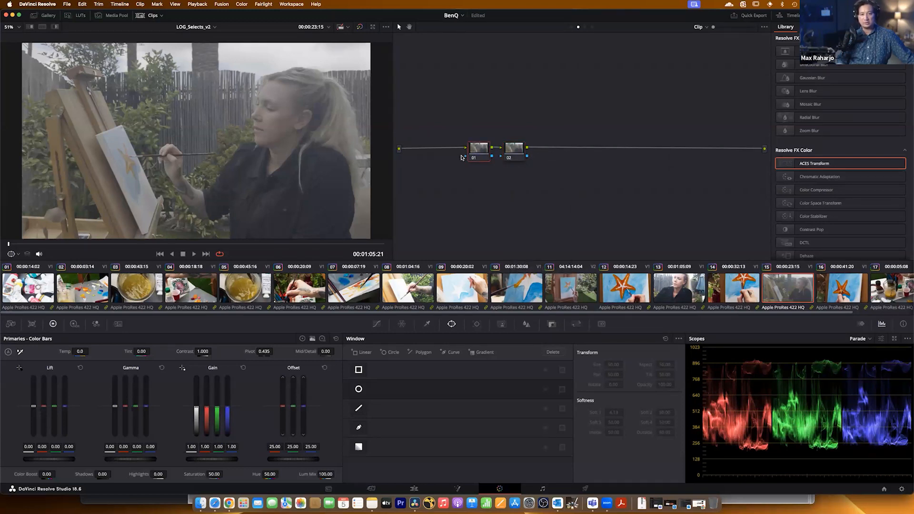
pyautogui.click(509, 150)
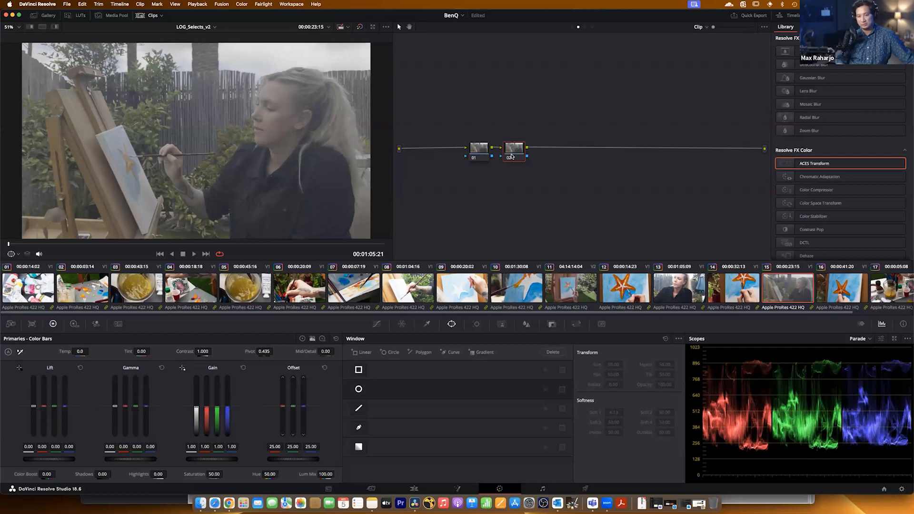
pyautogui.rightClick(510, 151)
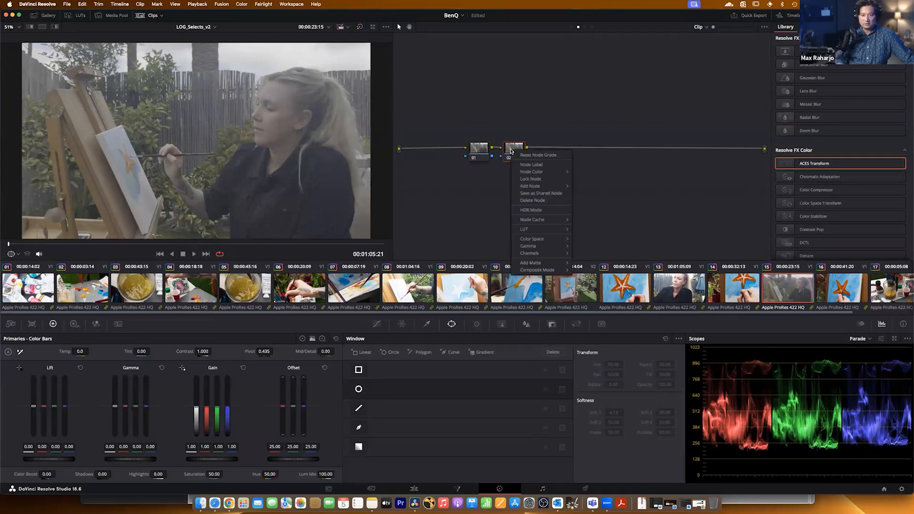
pyautogui.moveTo(544, 188)
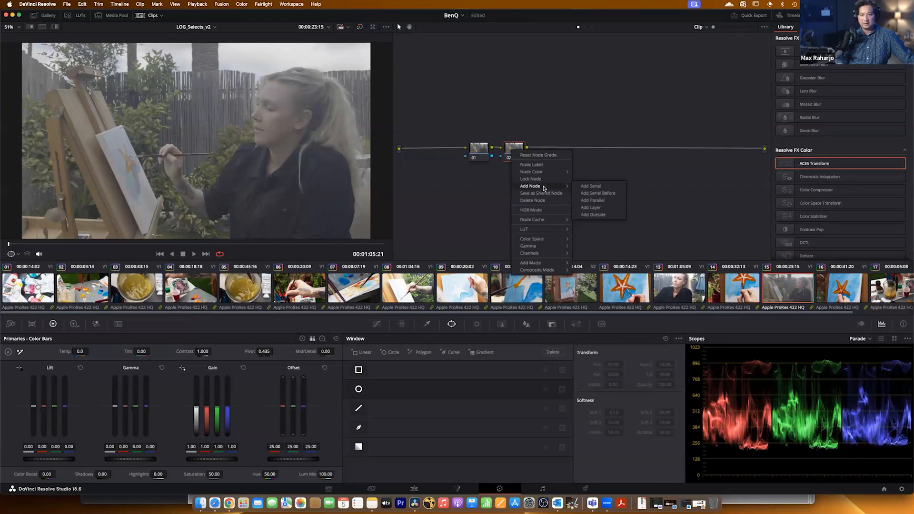
pyautogui.click(589, 186)
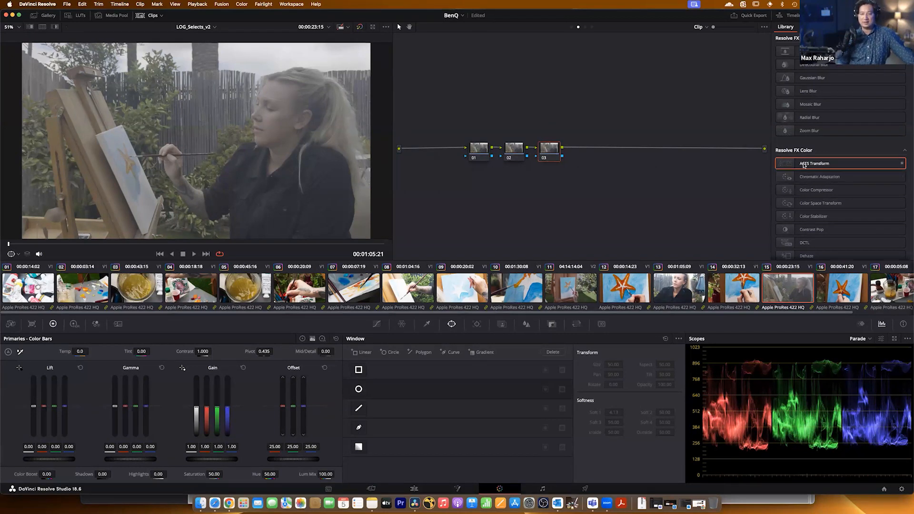
# Apply the ACES Transform effect to node 03, removing it once and applying it again.
pyautogui.moveTo(804, 165); pyautogui.dragTo(551, 160)
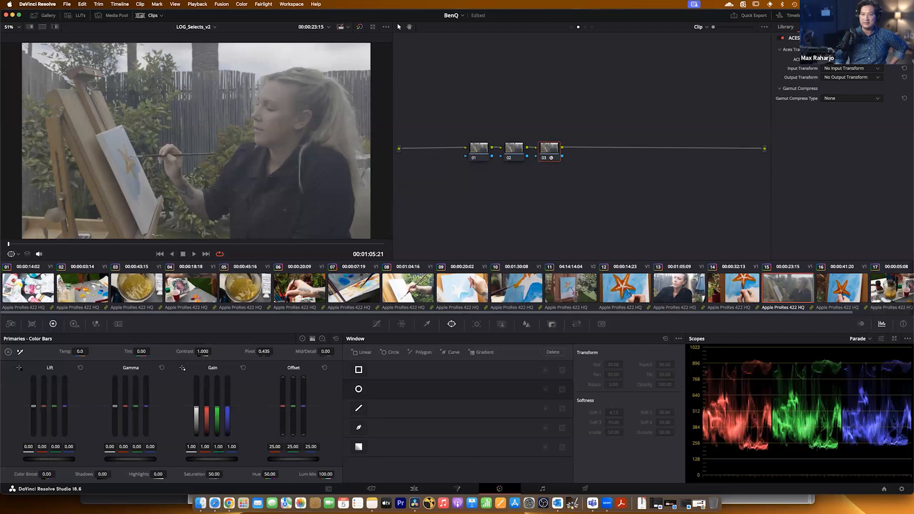
pyautogui.click(895, 38)
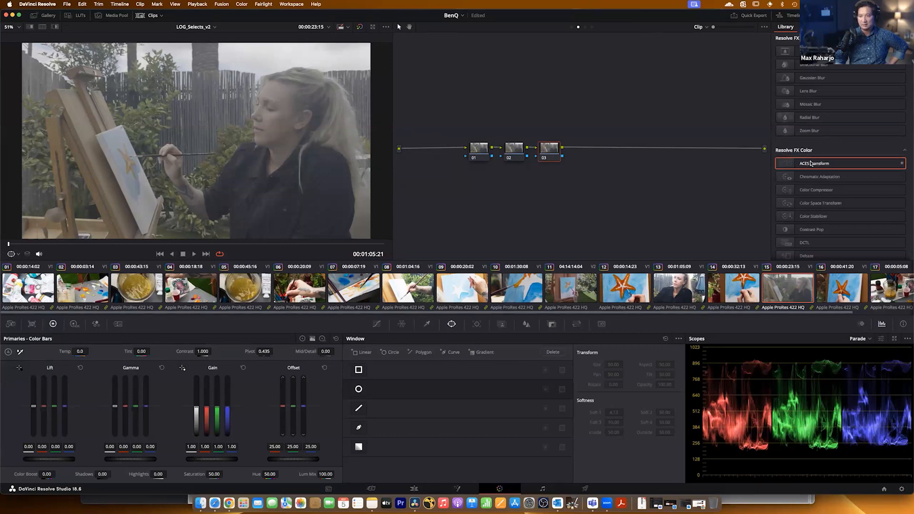
pyautogui.moveTo(811, 163); pyautogui.dragTo(550, 150)
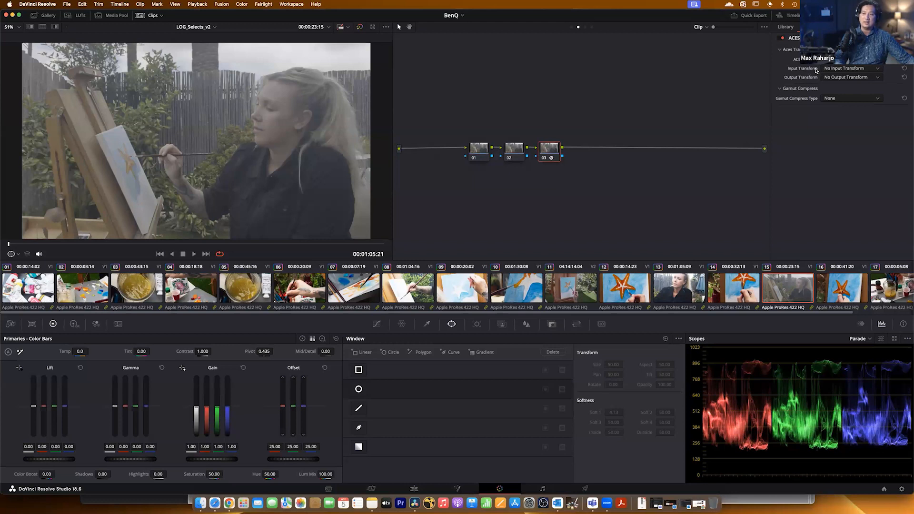
# Set node 03's ACES Transform to convert from the Apple Log input transform to the Rec.709 output transform.
pyautogui.click(840, 68)
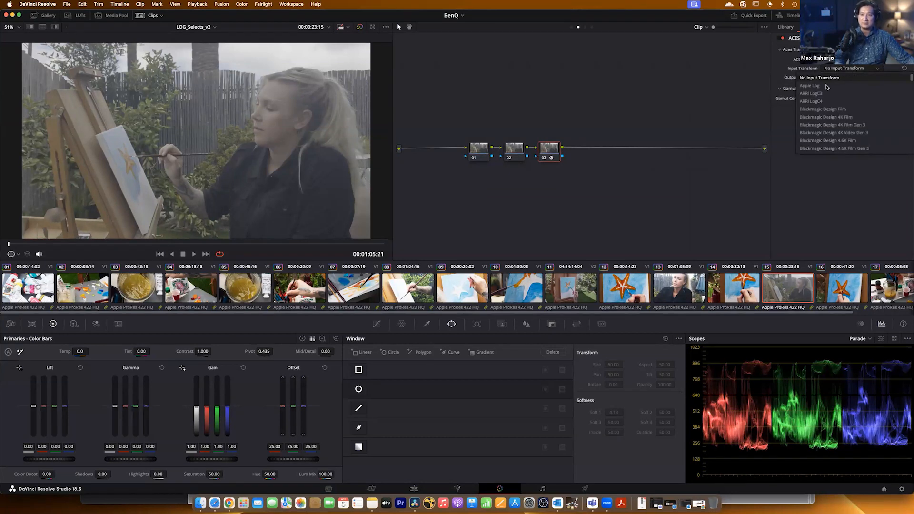
pyautogui.click(827, 86)
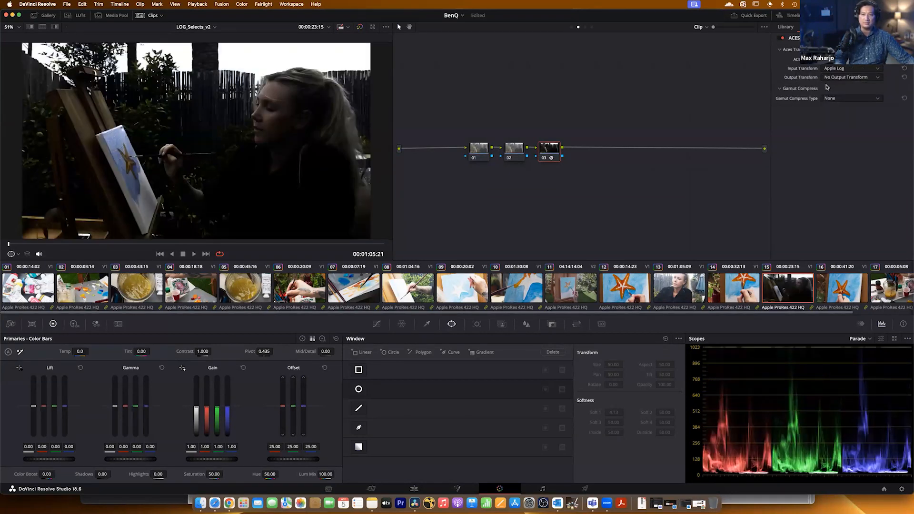
pyautogui.click(830, 78)
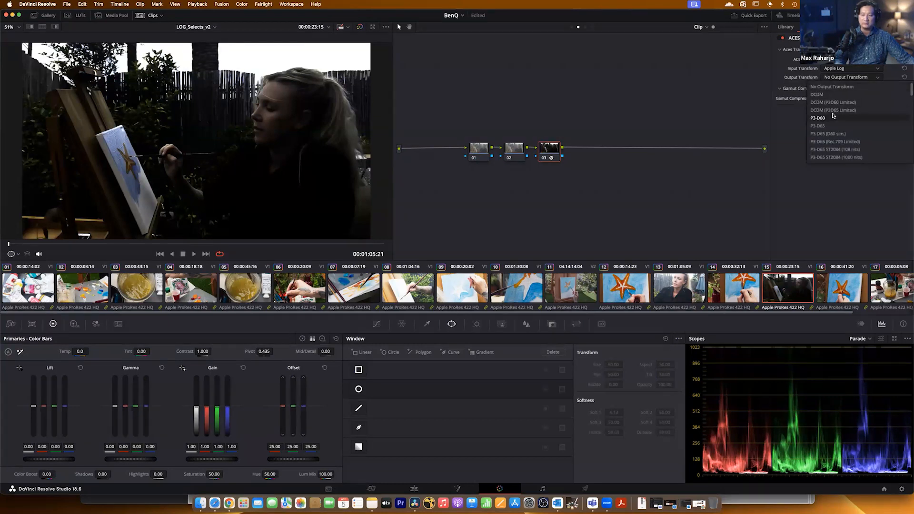
pyautogui.scroll(-5, 828, 155)
pyautogui.click(828, 157)
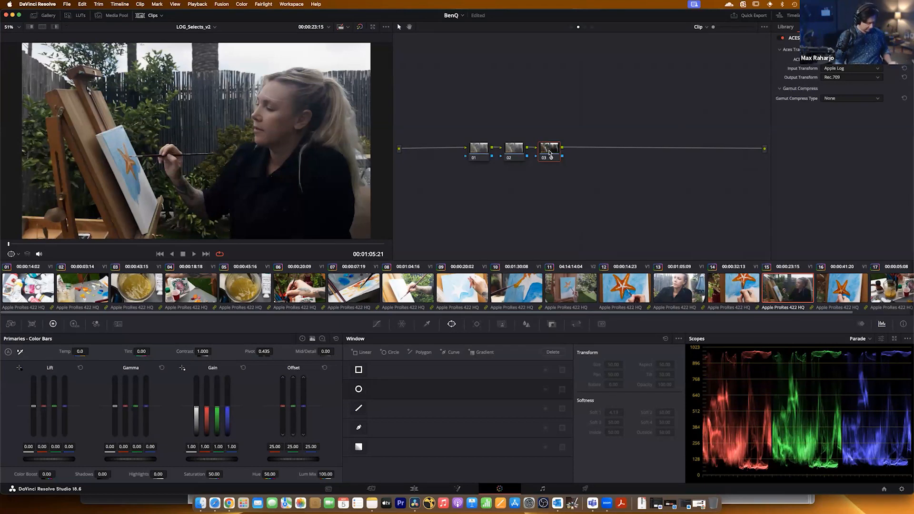
# Add a serial node after node 03 and reselect node 03.
pyautogui.hotkey('alt', 's')
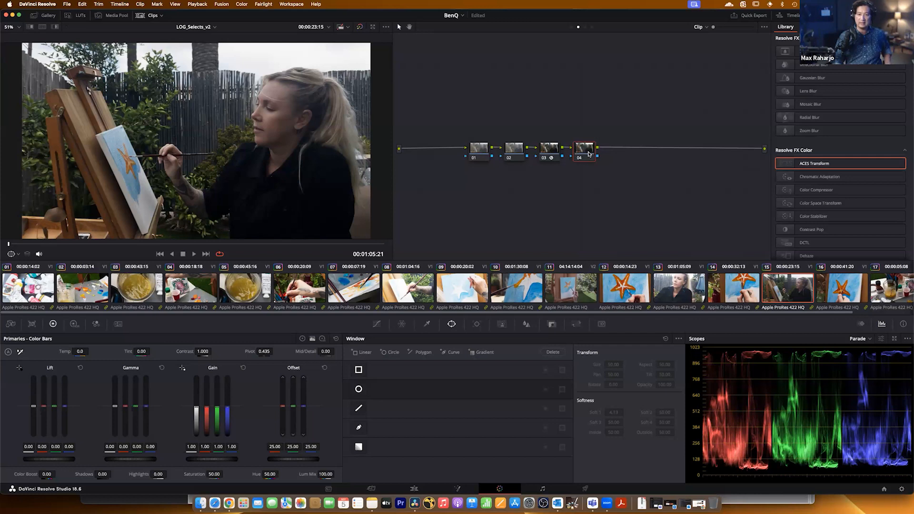
pyautogui.click(544, 152)
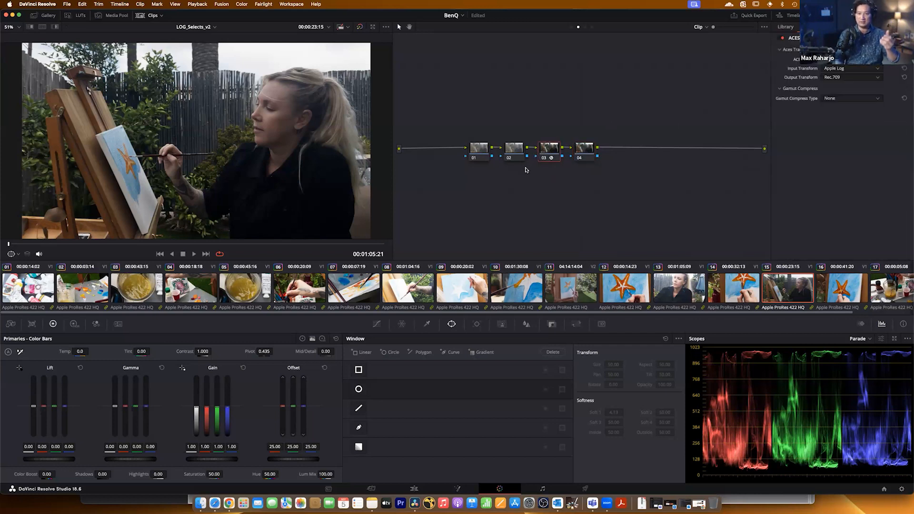
# Delete node 04 from clip 15's node graph and select node 02.
pyautogui.click(580, 148)
pyautogui.press('Delete')
pyautogui.click(515, 152)
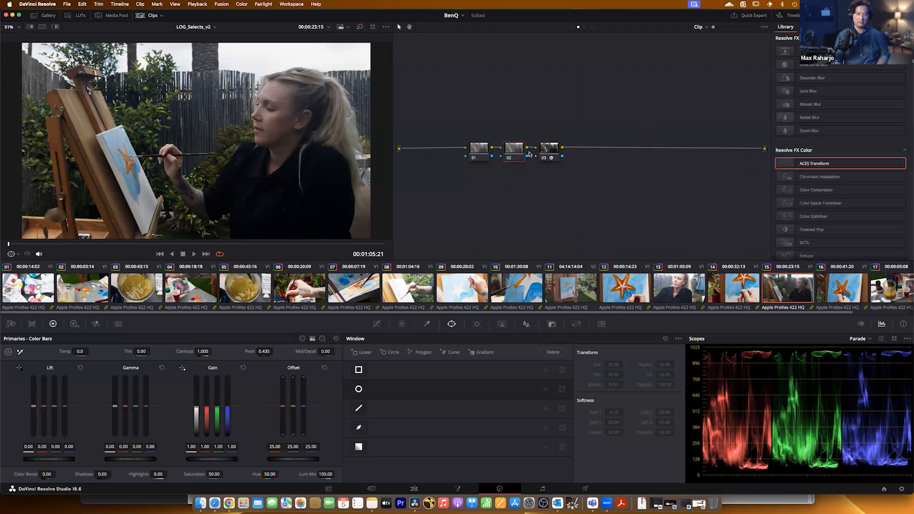
# Reset node 03 to clear its ACES Transform, and apply a fresh ACES Transform effect to nodes 01 and 03.
pyautogui.click(547, 151)
pyautogui.click(514, 155)
pyautogui.click(545, 151)
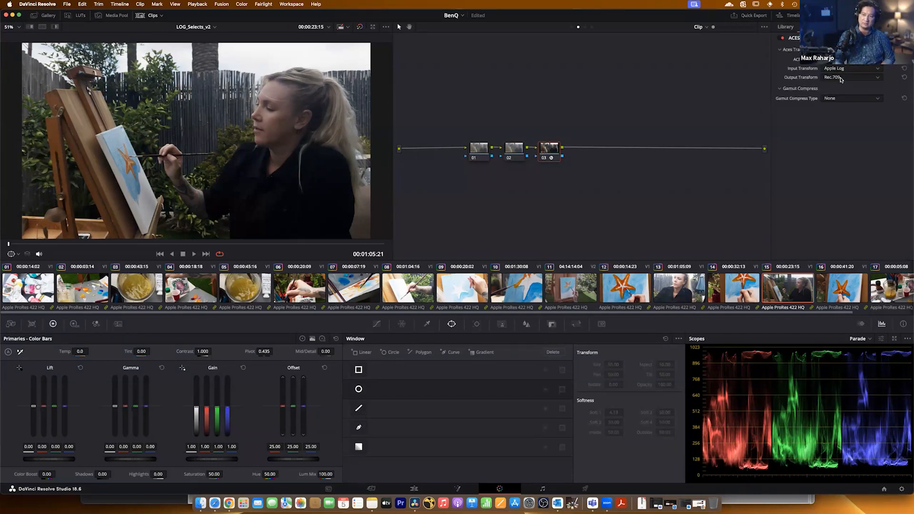
pyautogui.click(513, 152)
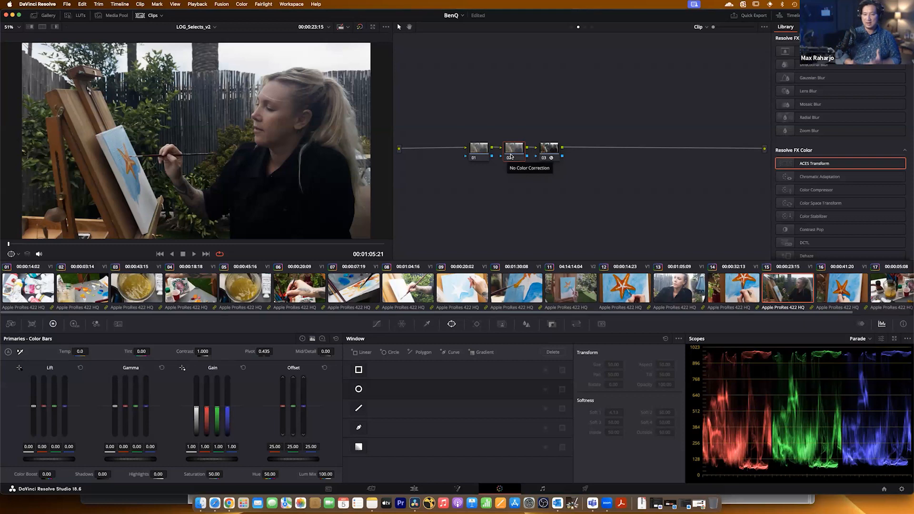
pyautogui.click(547, 149)
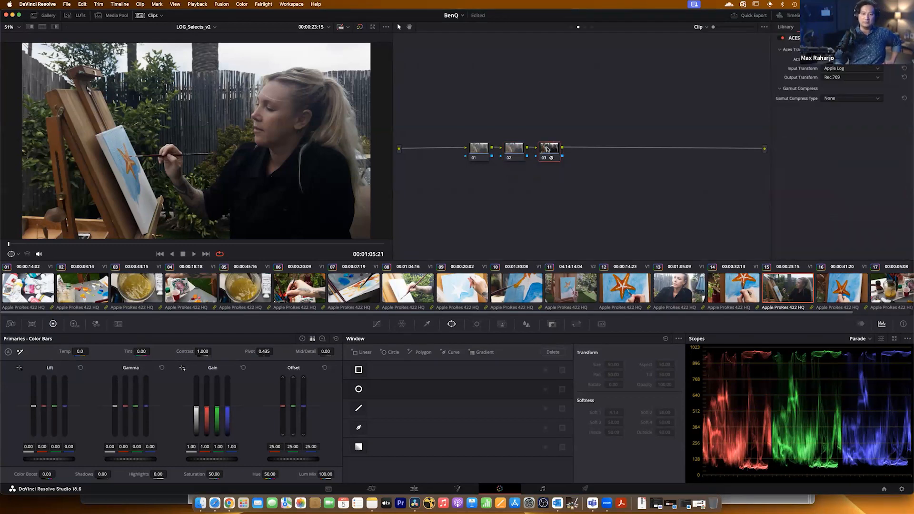
pyautogui.rightClick(547, 149)
pyautogui.click(547, 150)
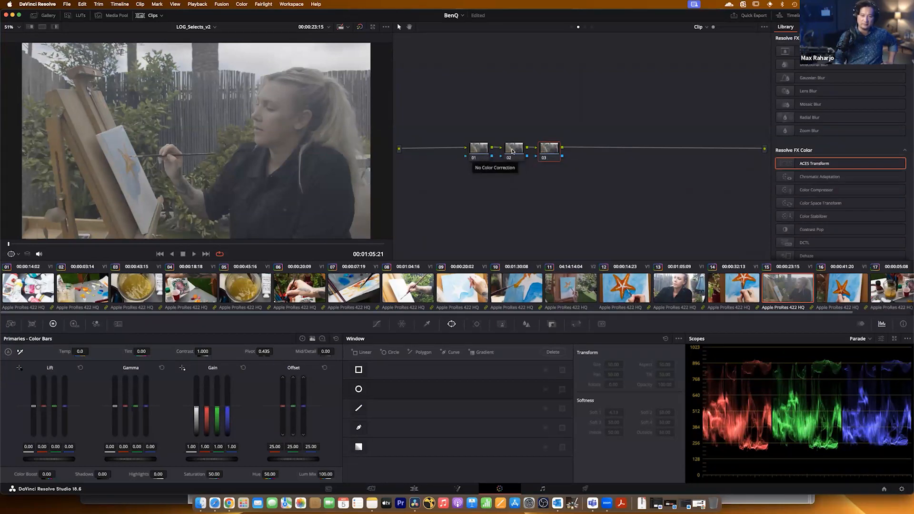
pyautogui.moveTo(824, 164); pyautogui.dragTo(482, 149)
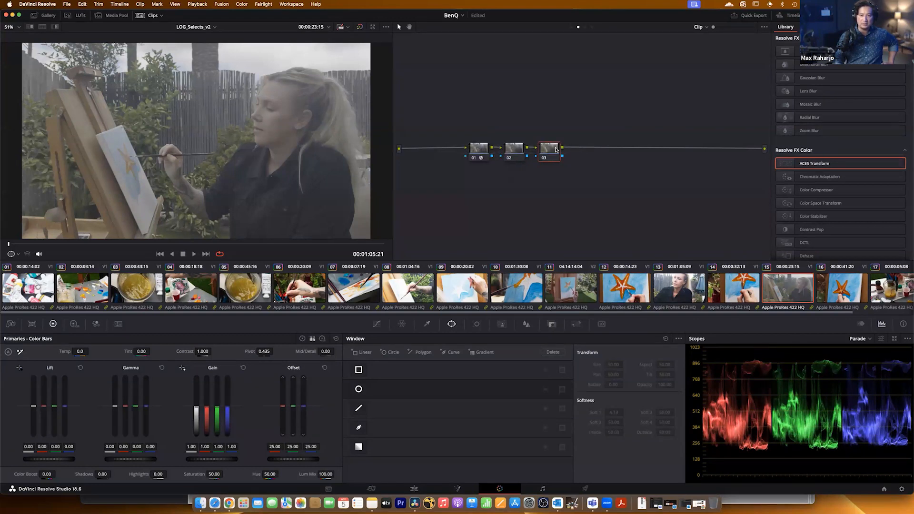
pyautogui.moveTo(800, 165); pyautogui.dragTo(551, 154)
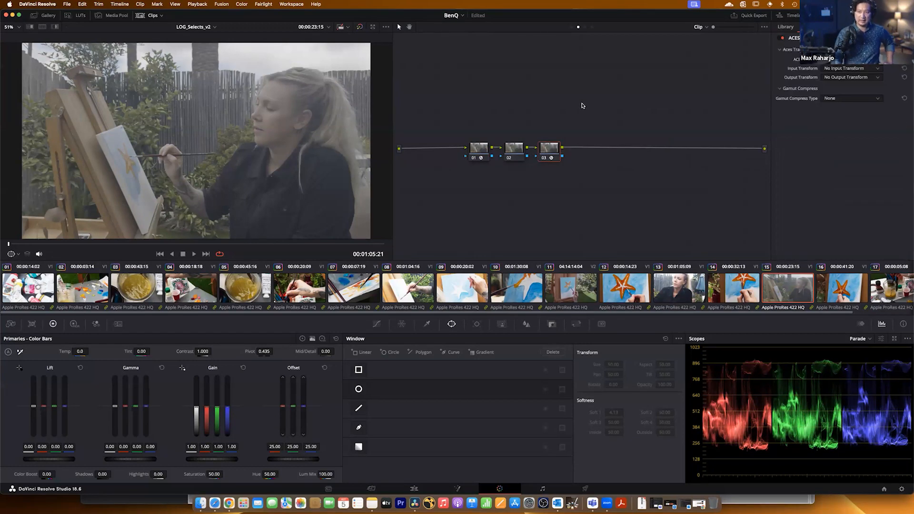
# Set node 01's ACES Transform to the Apple Log input transform and the ACEScct - CSC output transform.
pyautogui.click(479, 151)
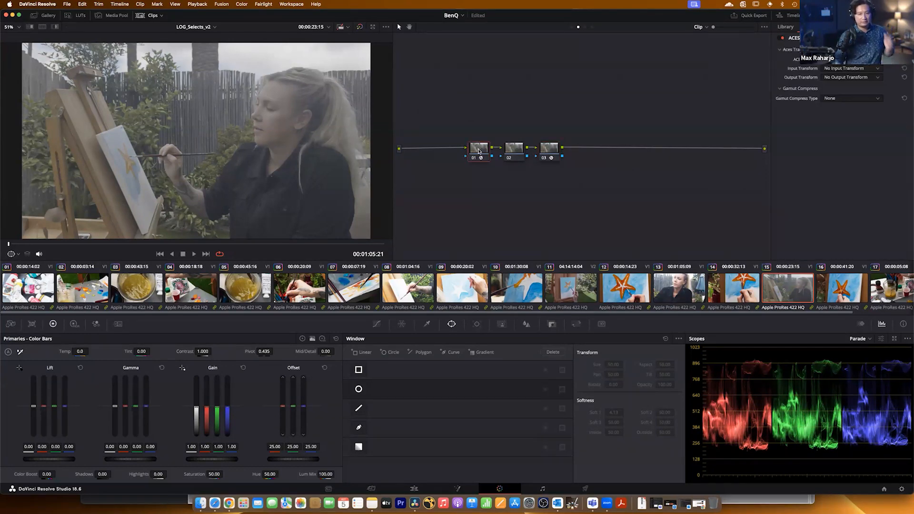
pyautogui.click(857, 69)
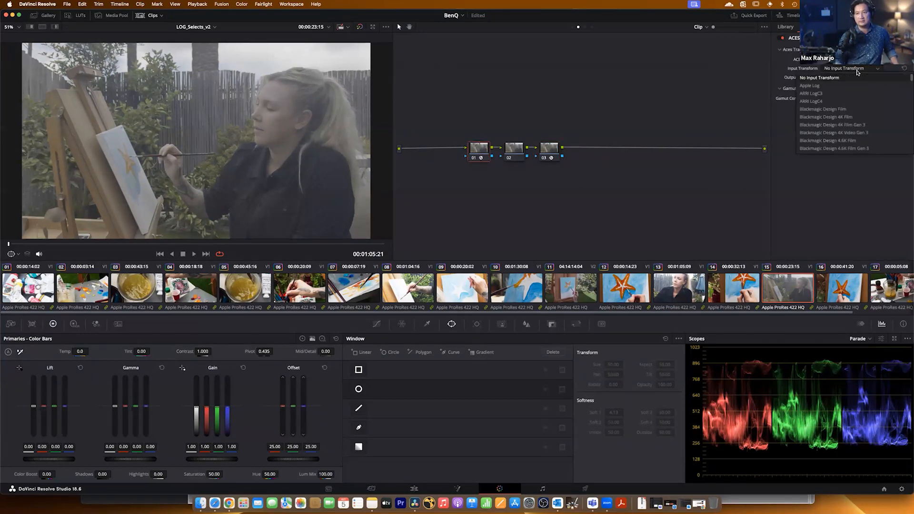
pyautogui.click(831, 86)
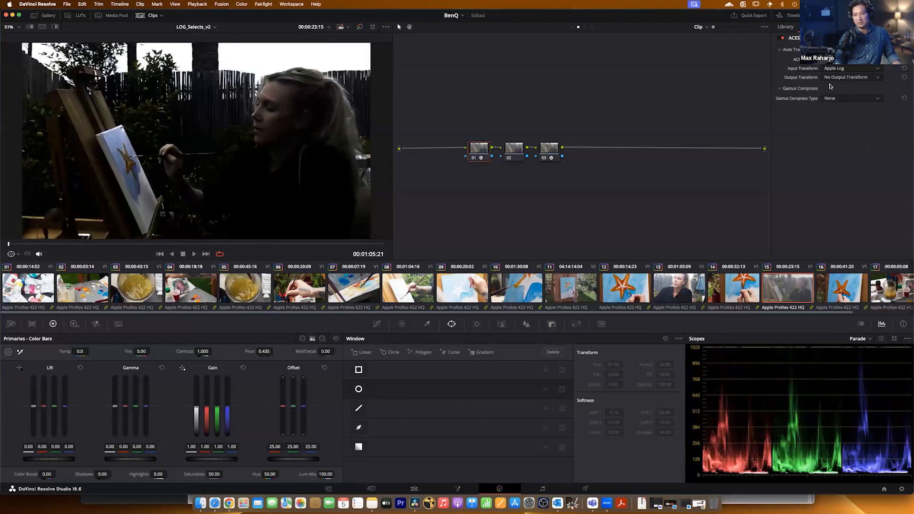
pyautogui.click(841, 78)
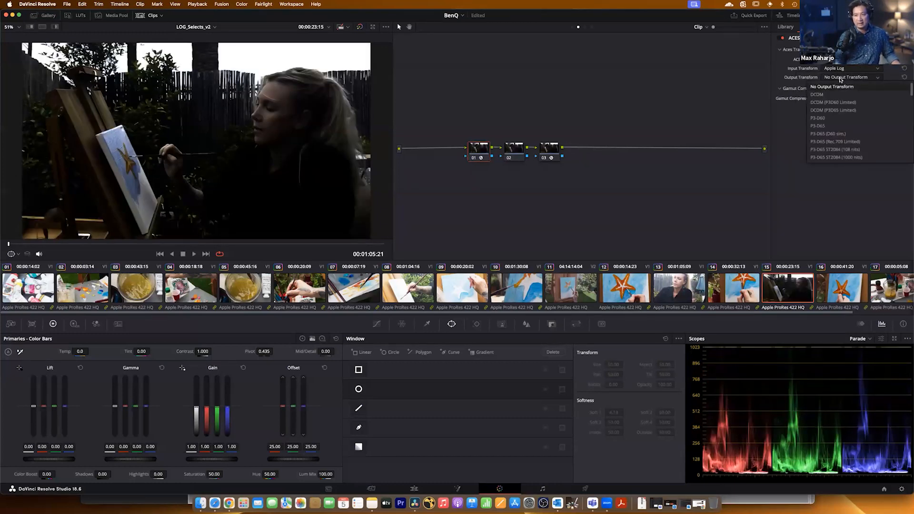
pyautogui.press('a')
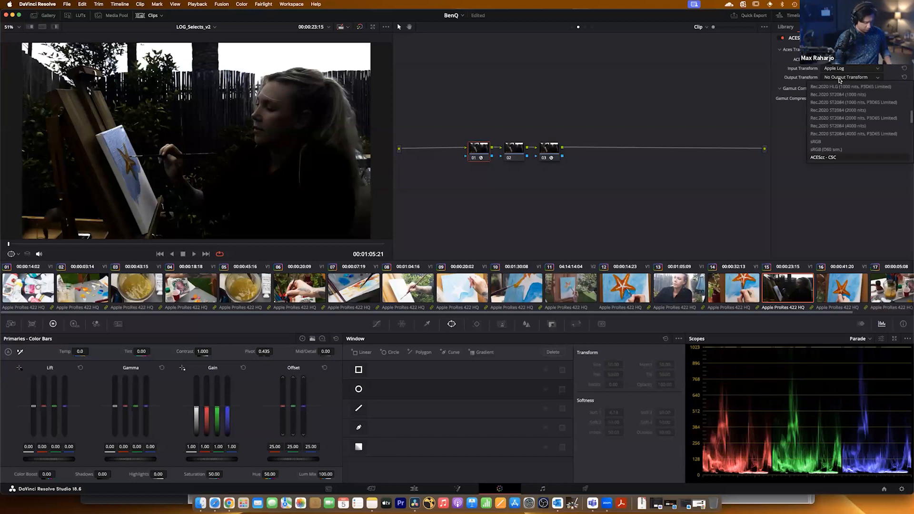
pyautogui.scroll(-2, 835, 119)
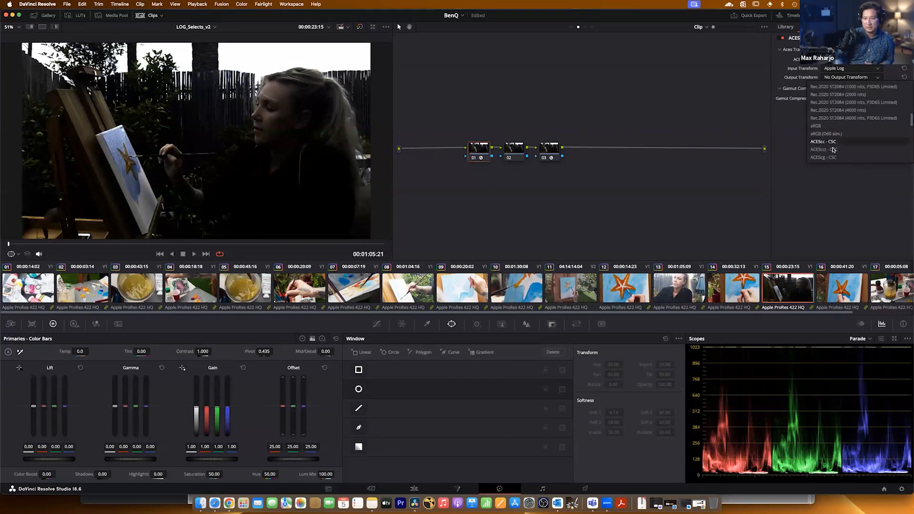
pyautogui.click(833, 150)
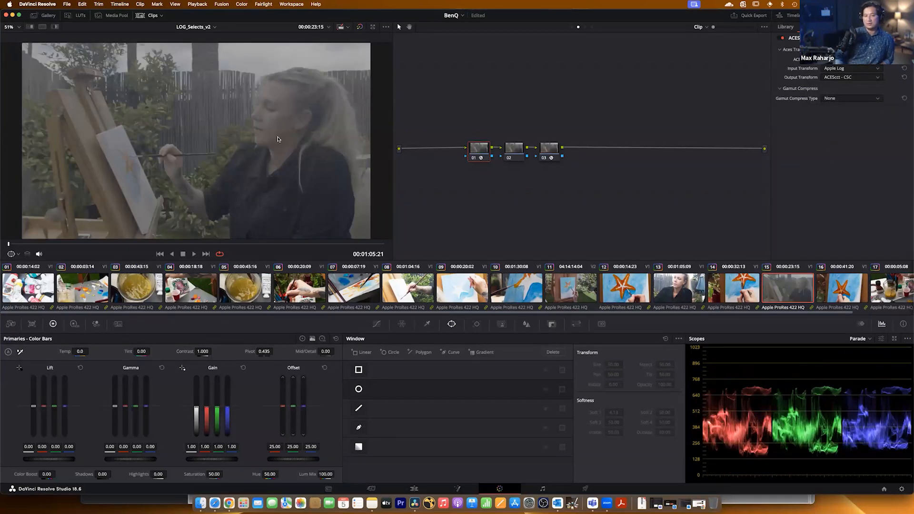
pyautogui.click(472, 157)
pyautogui.click(473, 158)
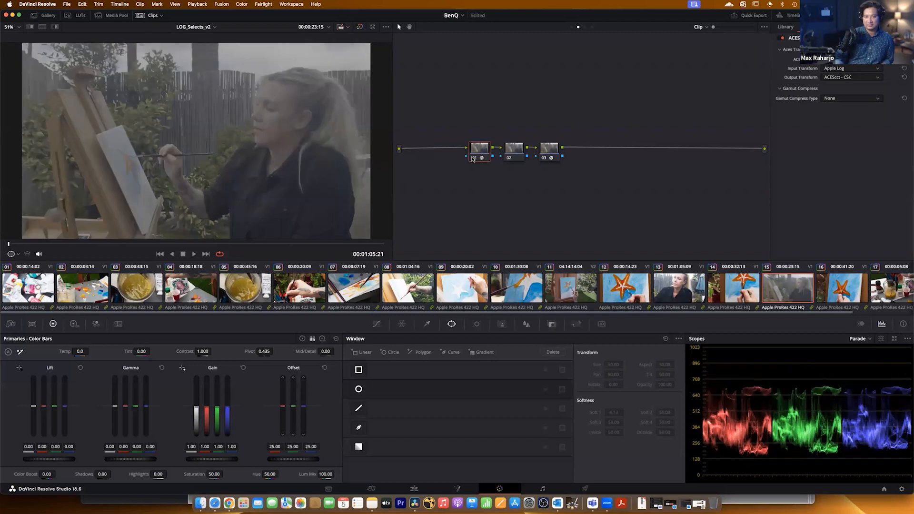
# Set node 03's ACES Transform to the ACEScct - CSC input transform and the Rec.709 output transform.
pyautogui.click(547, 148)
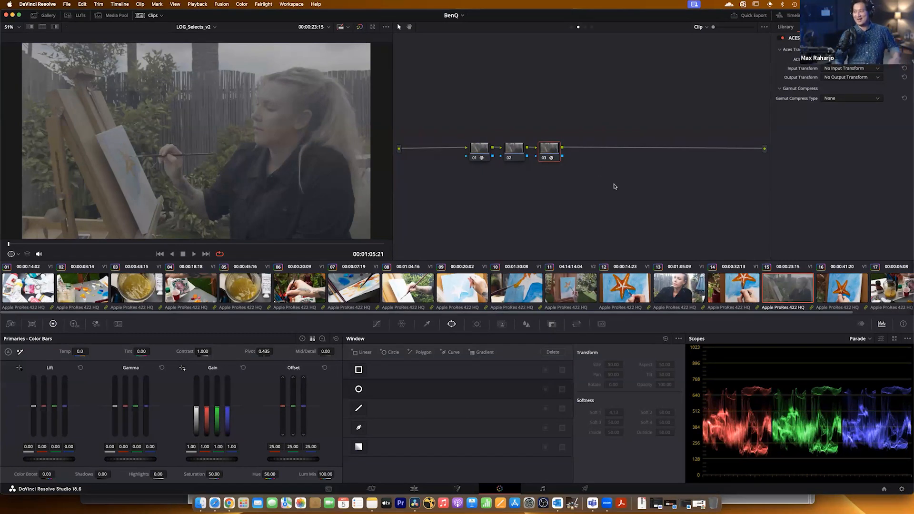
pyautogui.click(870, 69)
pyautogui.scroll(-15, 811, 120)
pyautogui.scroll(-1, 812, 150)
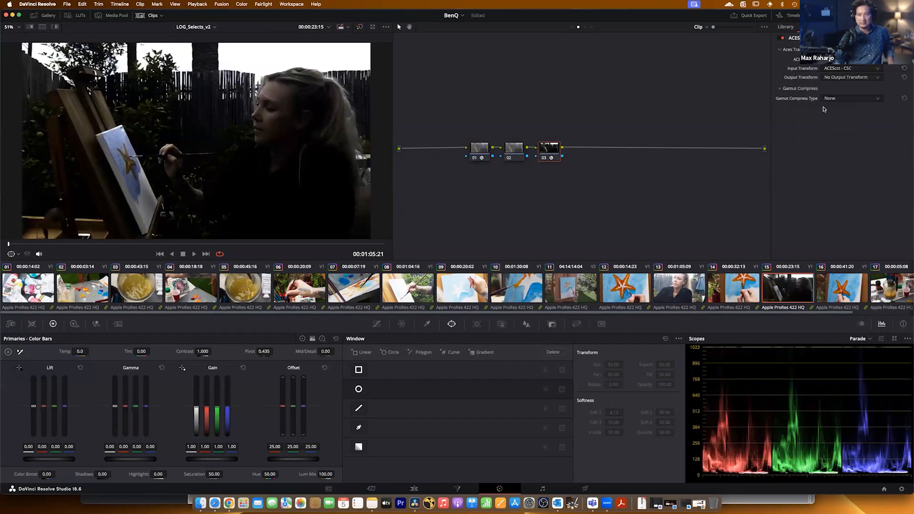
pyautogui.click(834, 78)
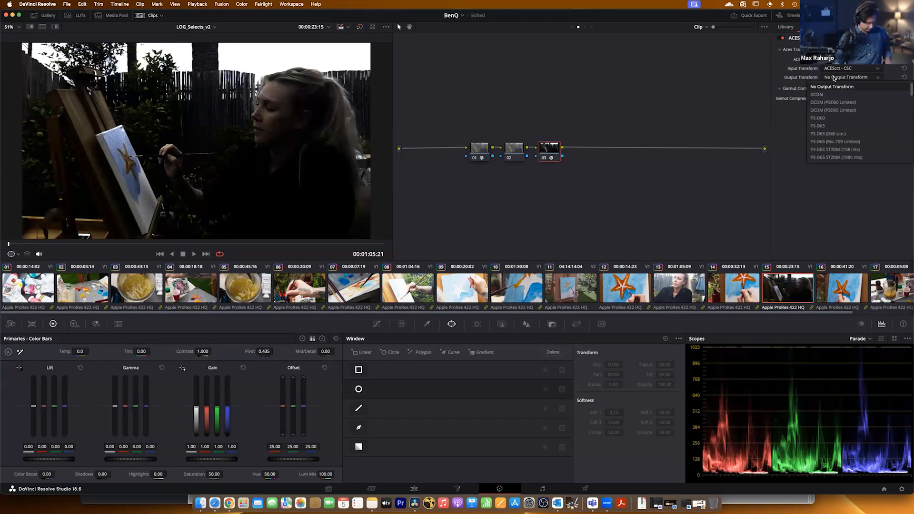
pyautogui.scroll(-5, 835, 138)
pyautogui.click(833, 157)
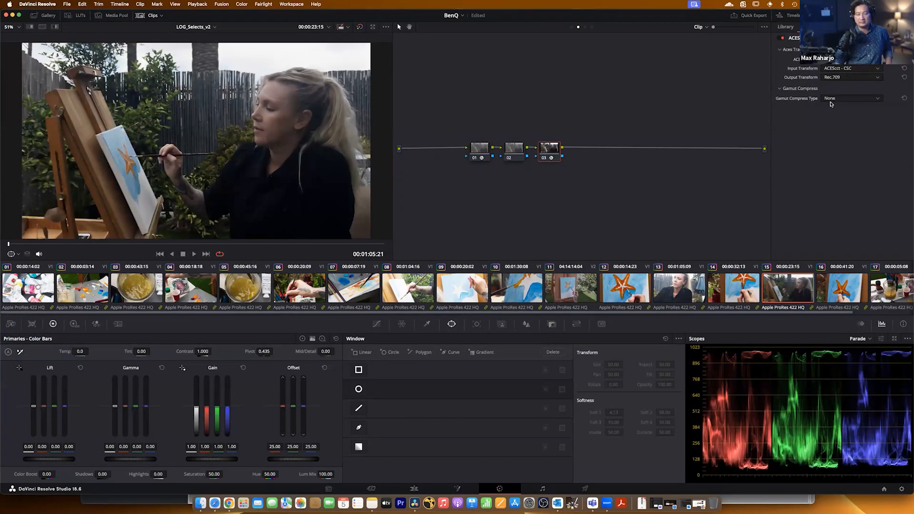
# Toggle all three nodes off and on, and space nodes 02 and 03 farther apart along the chain.
pyautogui.moveTo(547, 149); pyautogui.dragTo(646, 149)
pyautogui.moveTo(431, 114); pyautogui.dragTo(702, 207)
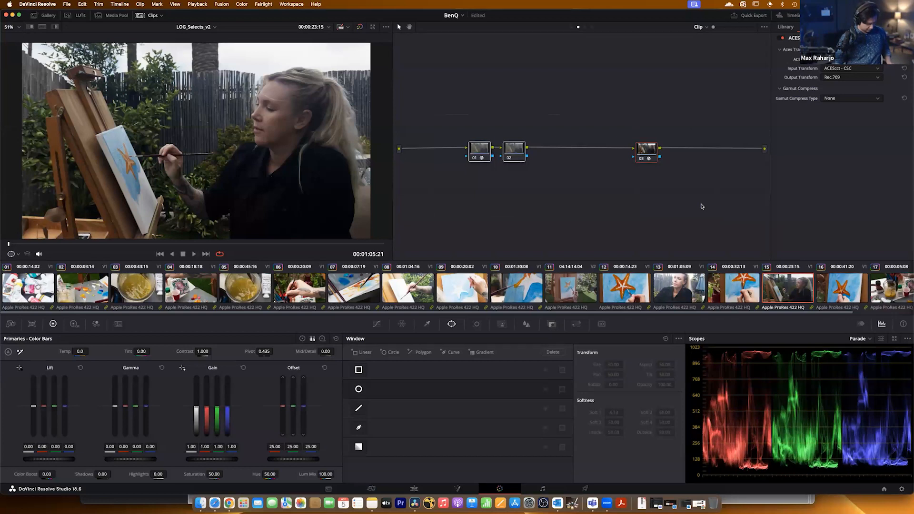
pyautogui.hotkey('ctrl', 'd')
pyautogui.hotkey('ctrl', 'd')
pyautogui.click(559, 162)
pyautogui.moveTo(514, 151); pyautogui.dragTo(553, 150)
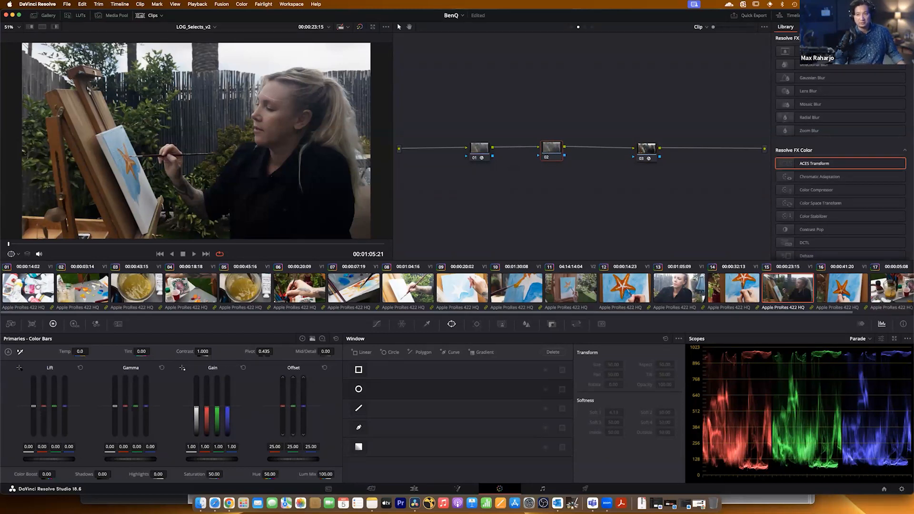
# Search the effects library for "look" and apply the Magic Bullet Looks effect to node 02.
pyautogui.click(897, 27)
pyautogui.write('look')
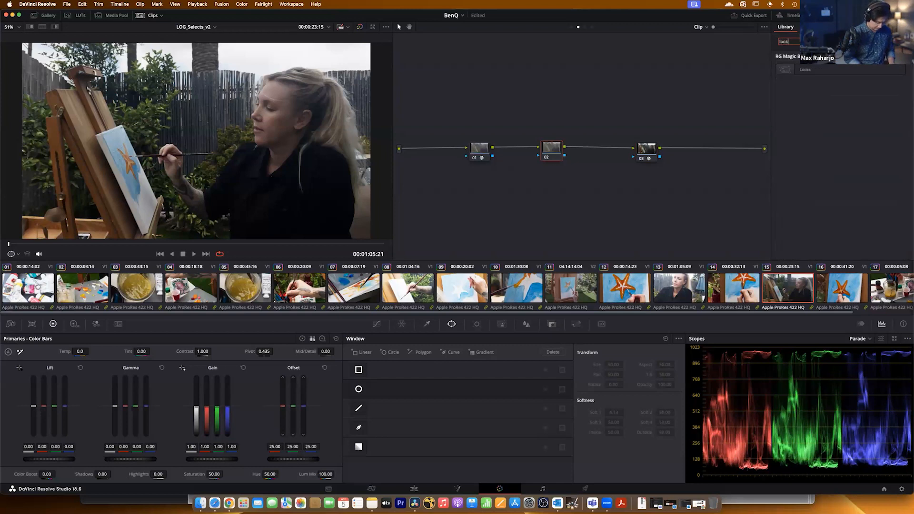
pyautogui.moveTo(839, 70); pyautogui.dragTo(547, 148)
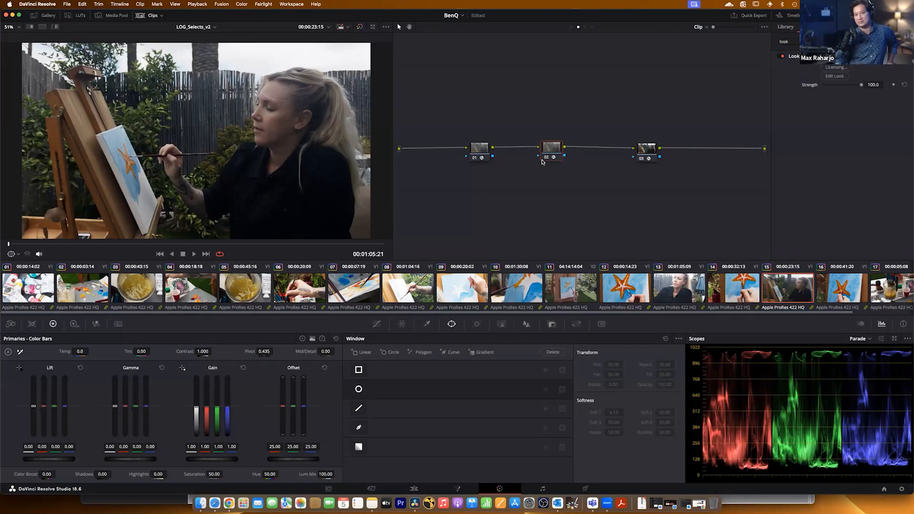
# Open node 02's look for editing in Magic Bullet Looks and move its window fully into view.
pyautogui.click(475, 152)
pyautogui.click(647, 147)
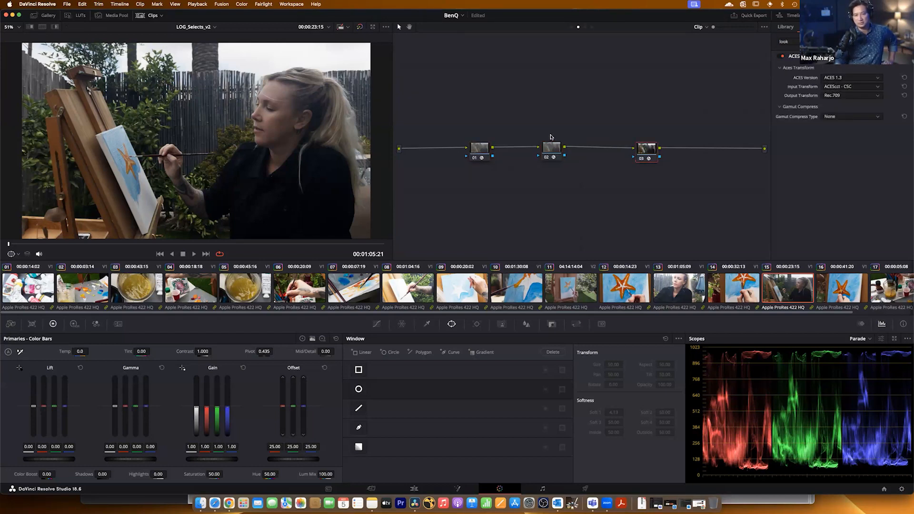
pyautogui.click(549, 150)
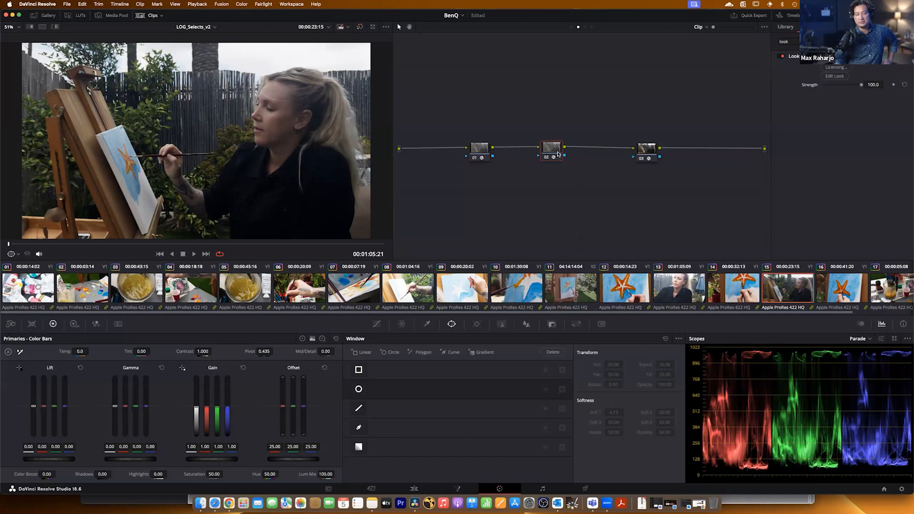
pyautogui.click(834, 76)
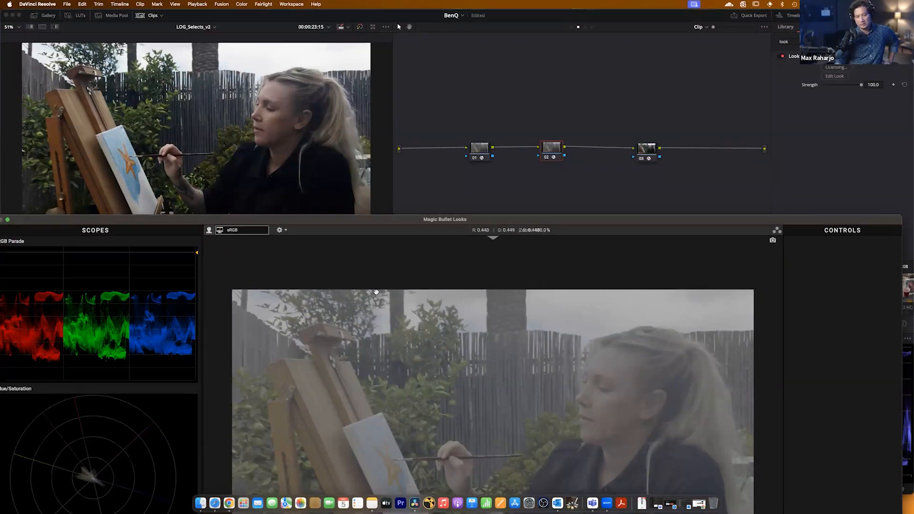
pyautogui.moveTo(330, 221); pyautogui.dragTo(342, 13)
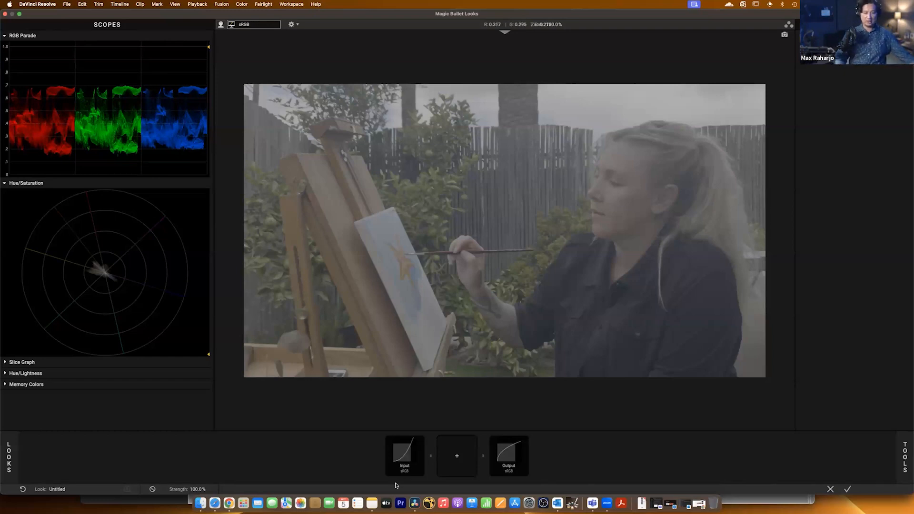
# Set the look's color management to OpenColorIO - ACES mode with ACES - ACEScct as input and the output same as input.
pyautogui.click(401, 454)
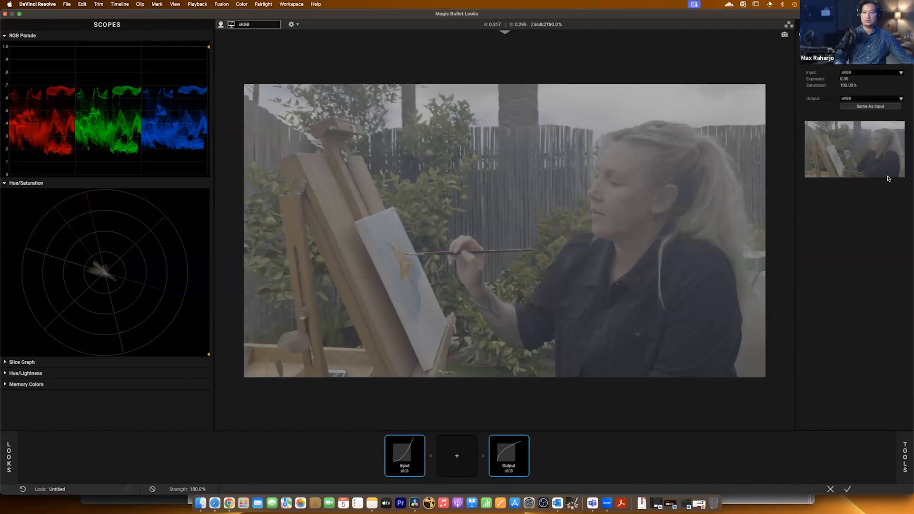
pyautogui.click(873, 65)
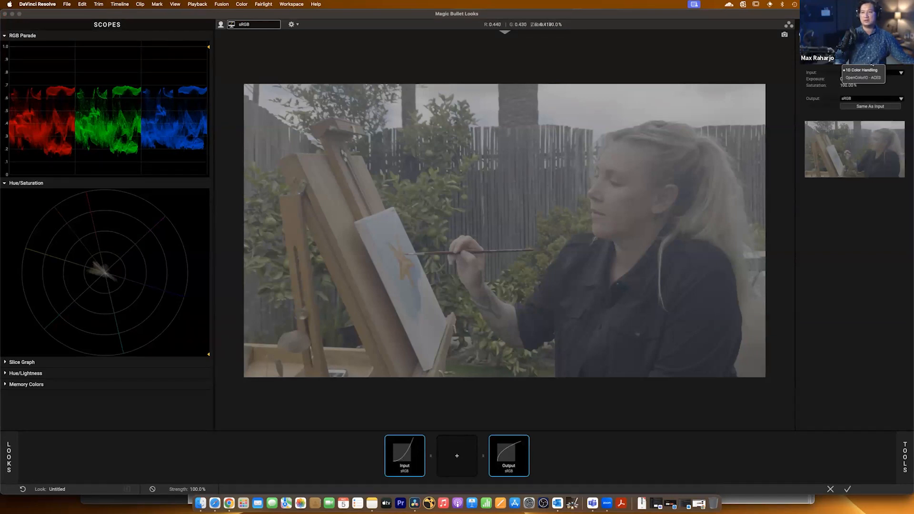
pyautogui.click(867, 78)
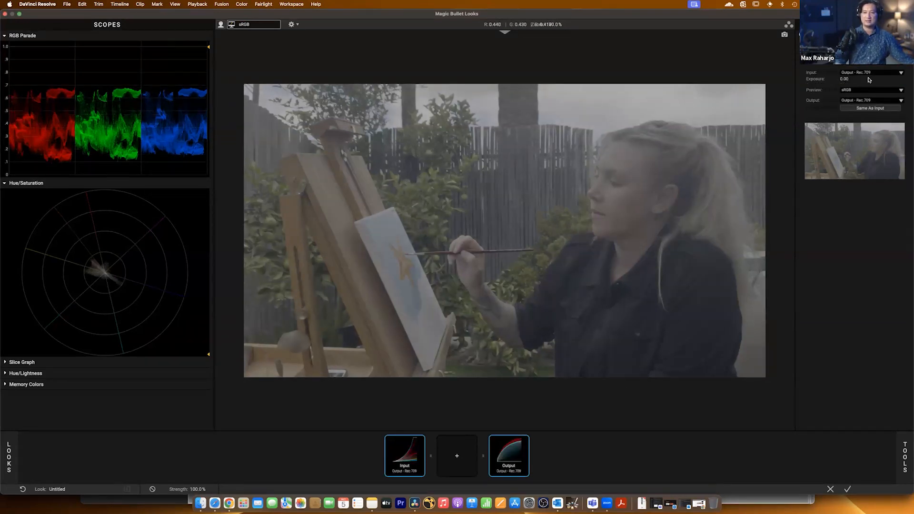
pyautogui.click(852, 73)
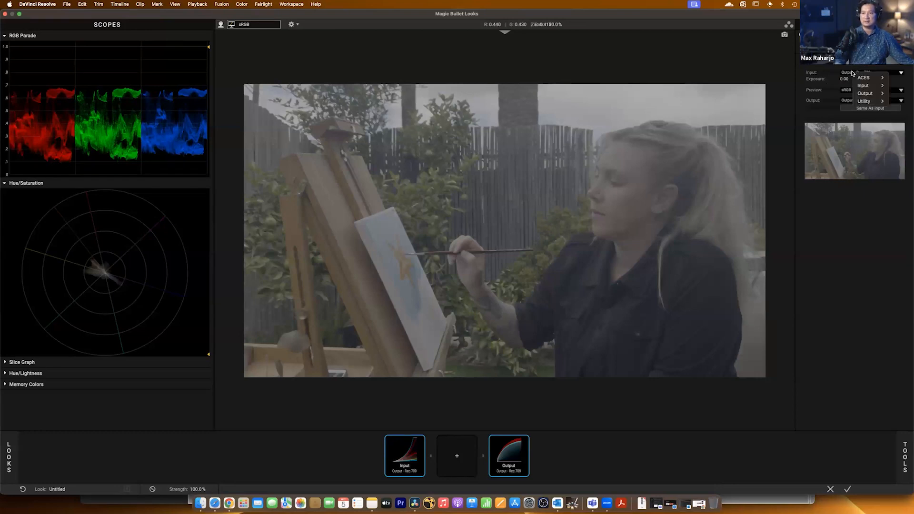
pyautogui.moveTo(861, 77)
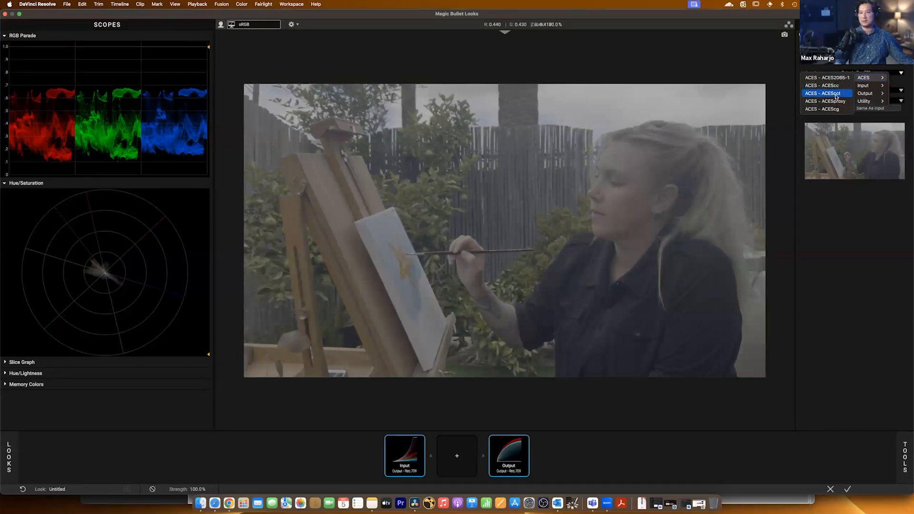
pyautogui.click(835, 94)
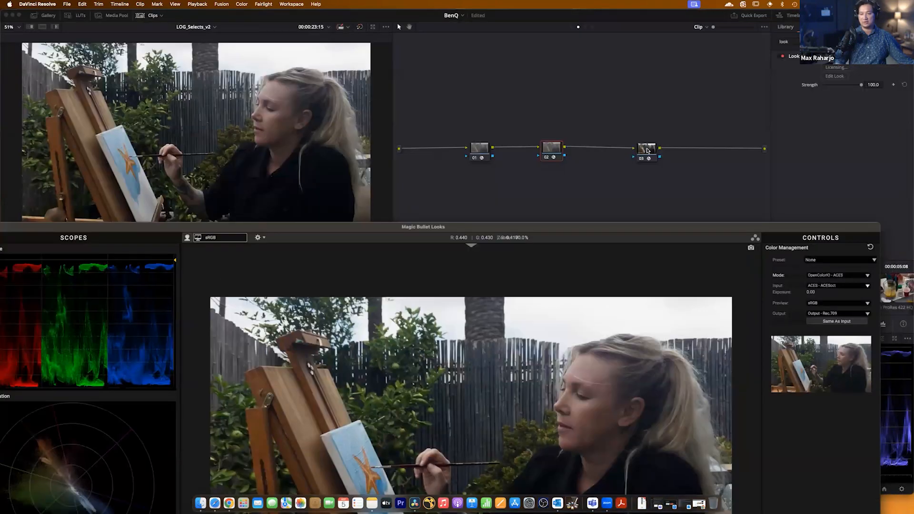
pyautogui.doubleClick(626, 226)
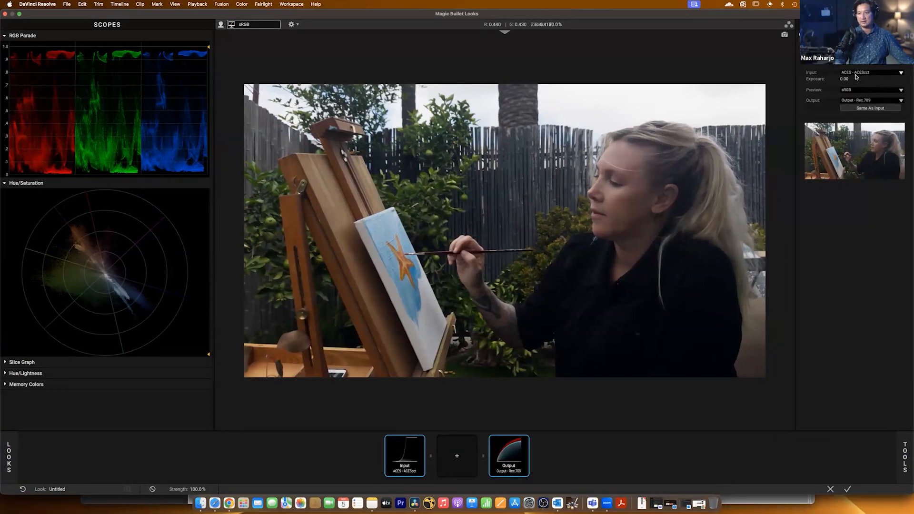
pyautogui.click(864, 109)
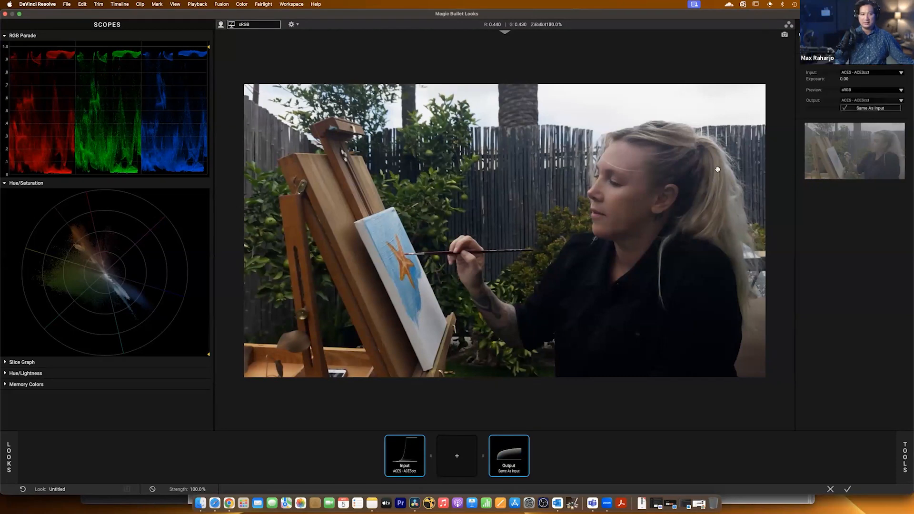
# Add the Color Blend and Mojo II tools to node 02's look and apply the look to the clip.
pyautogui.click(899, 462)
pyautogui.doubleClick(888, 333)
pyautogui.click(901, 456)
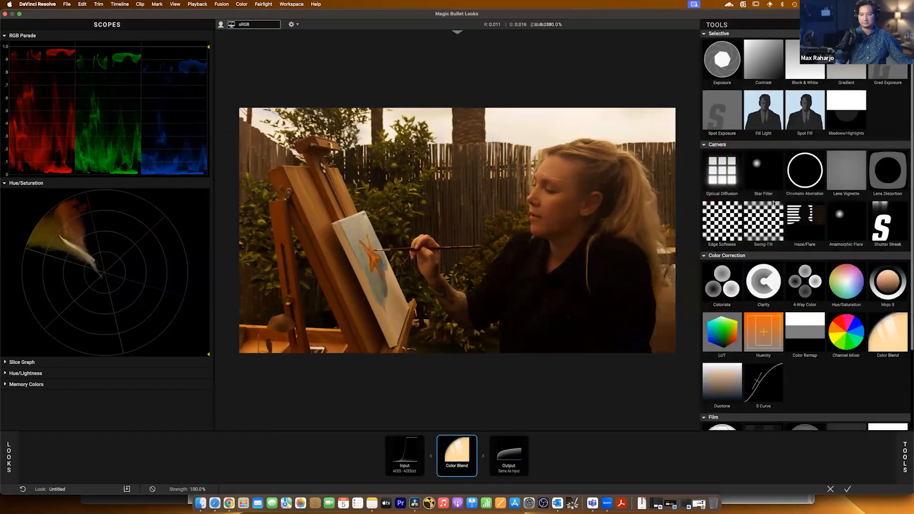
pyautogui.doubleClick(888, 284)
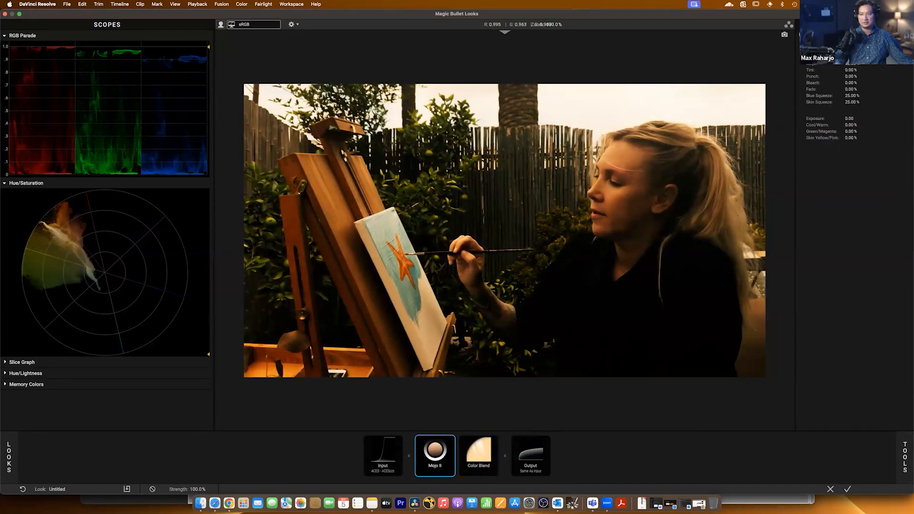
pyautogui.click(848, 489)
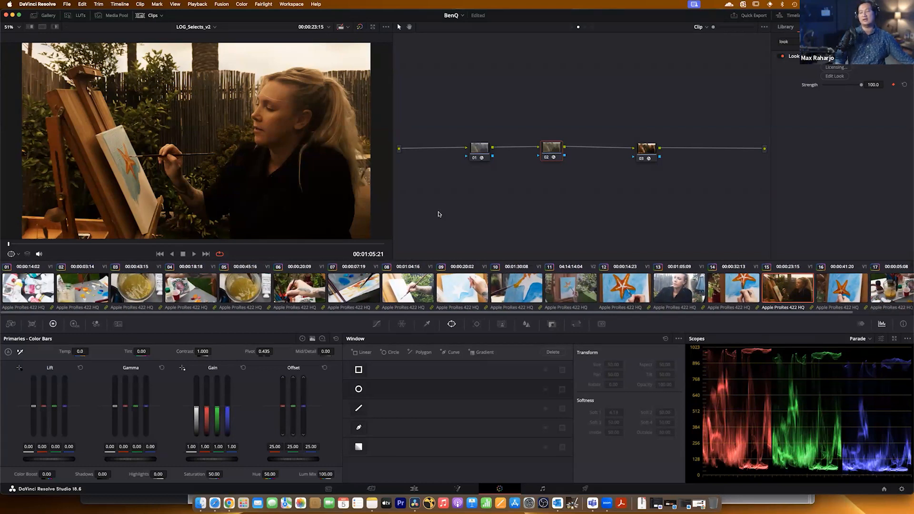
# Delete all three nodes from clip 15's chain and add one new empty serial node.
pyautogui.moveTo(473, 128); pyautogui.dragTo(677, 212)
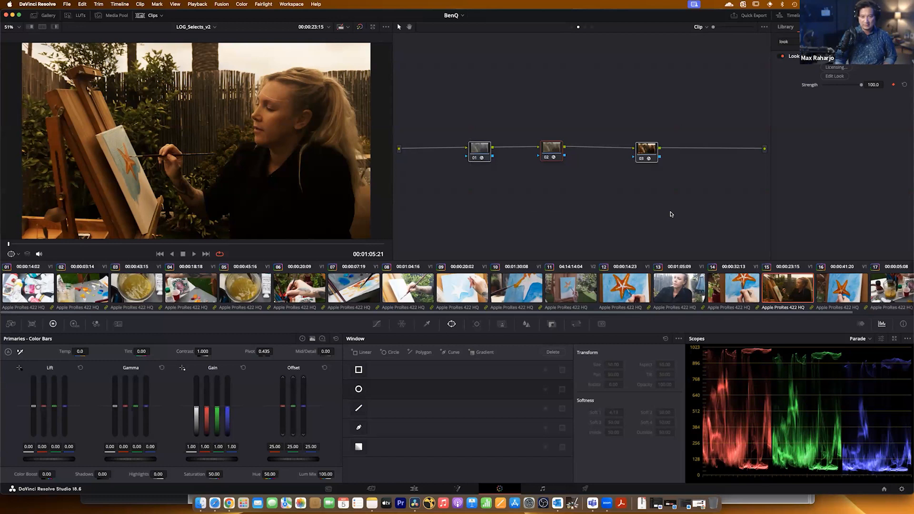
pyautogui.press('Delete')
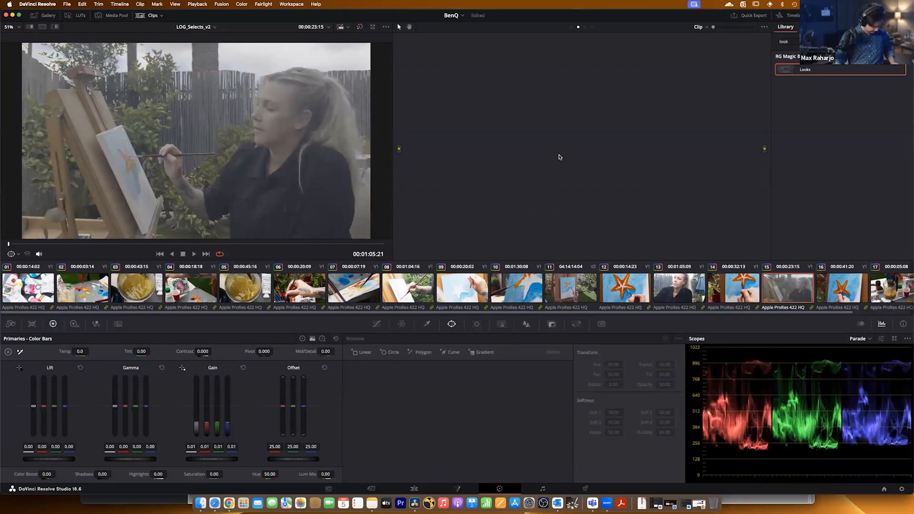
pyautogui.hotkey('alt', 's')
pyautogui.moveTo(491, 97); pyautogui.dragTo(519, 134)
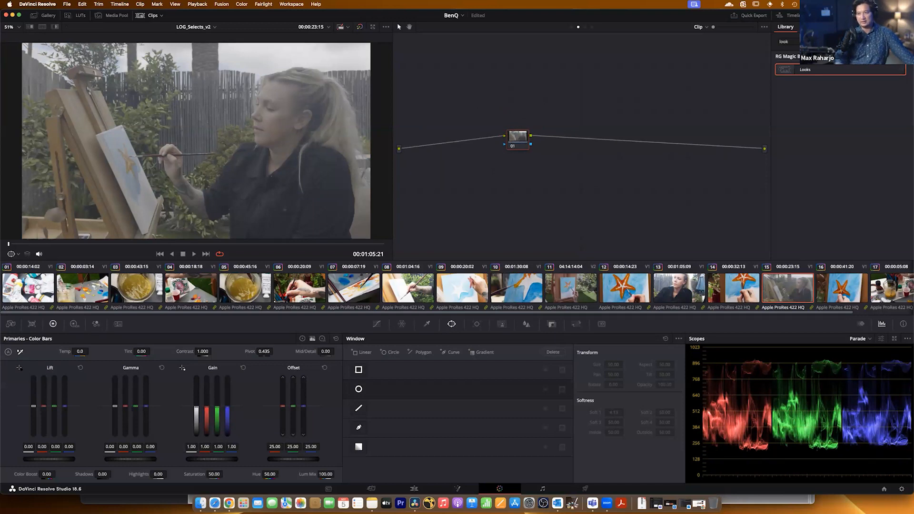
# Clear the effects library search and enable the Apple Log to ACEScct transform node IN at Group Pre-Clip level.
pyautogui.click(898, 42)
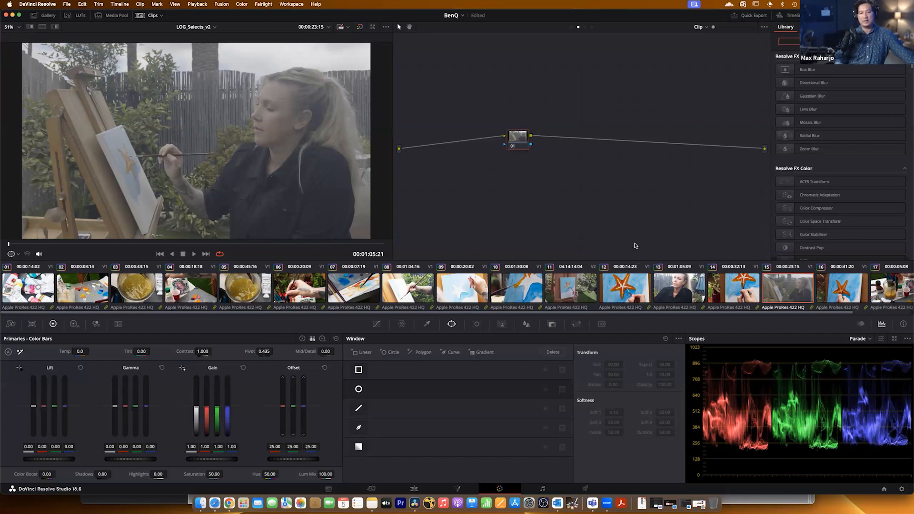
pyautogui.click(571, 27)
pyautogui.moveTo(460, 142); pyautogui.dragTo(457, 156)
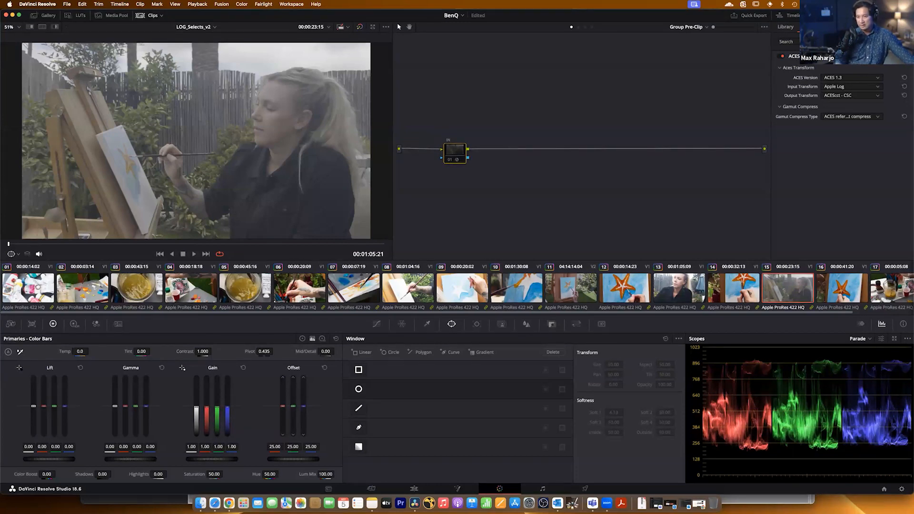
pyautogui.click(448, 161)
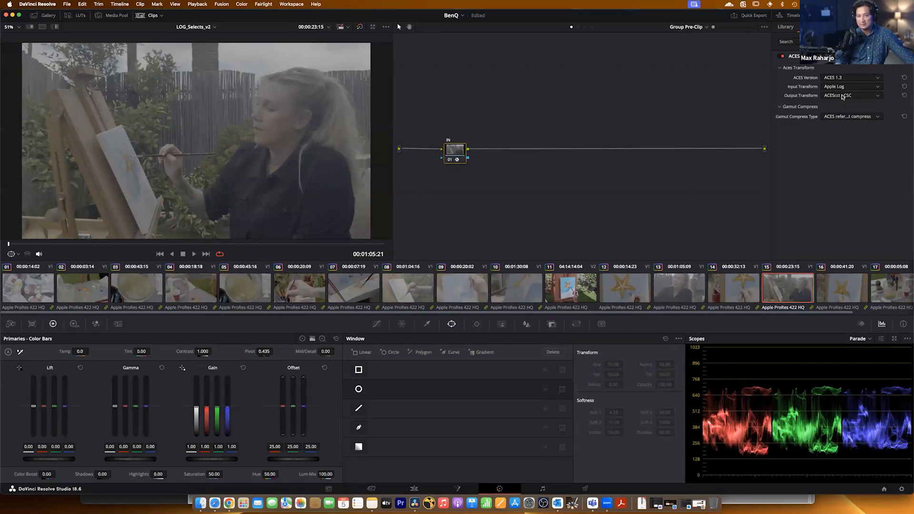
# Enable the ACEScct to Rec.709 transform node at Timeline level and return to the Clip-level node graph.
pyautogui.click(592, 27)
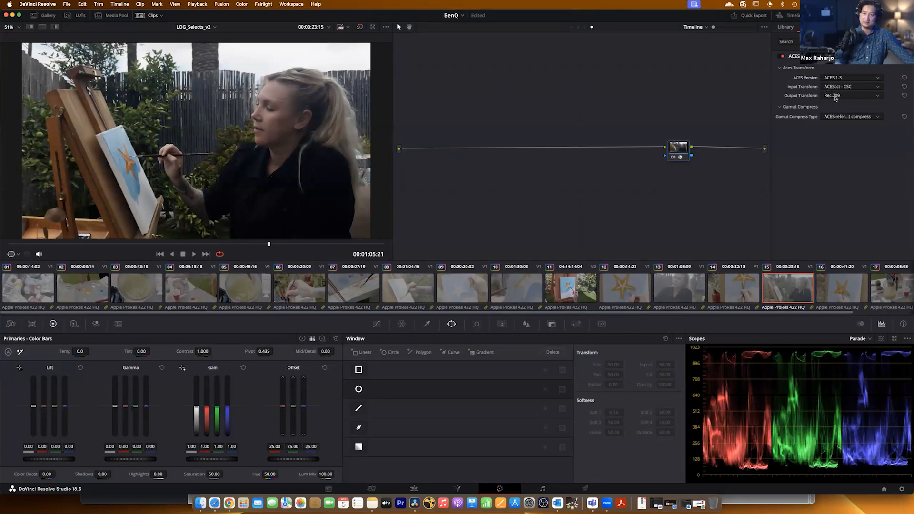
pyautogui.click(585, 28)
pyautogui.click(578, 27)
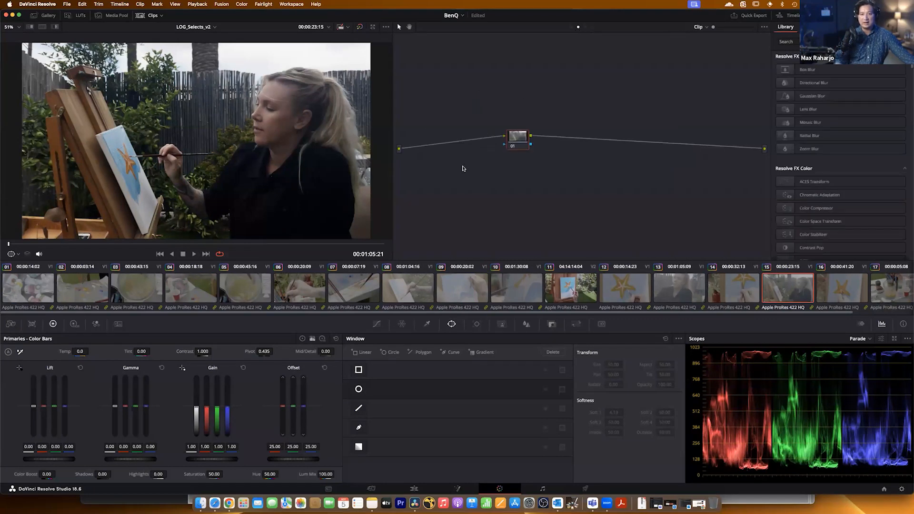
# Check how the shared ACES transforms look on clips 01 through 10 of the timeline.
pyautogui.click(19, 289)
pyautogui.click(60, 295)
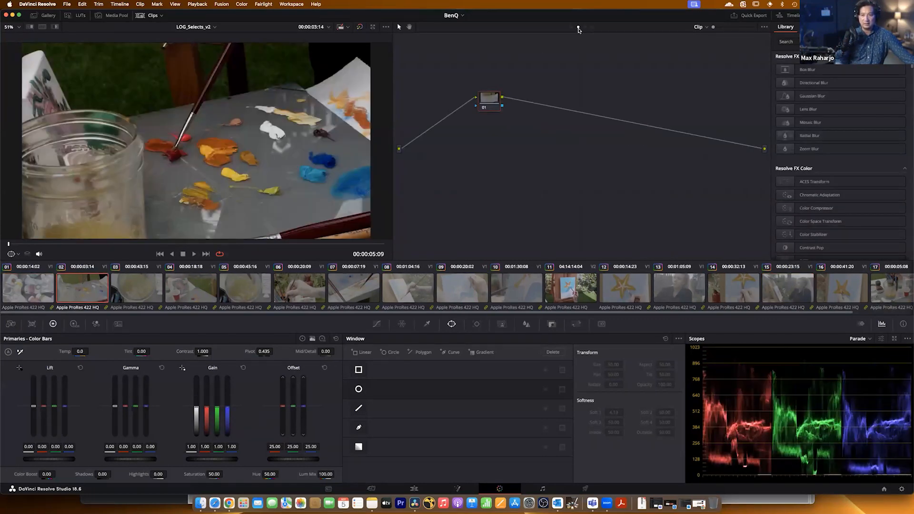
pyautogui.click(160, 288)
pyautogui.click(186, 291)
pyautogui.click(240, 291)
pyautogui.click(298, 291)
pyautogui.click(363, 296)
pyautogui.click(409, 291)
pyautogui.click(461, 292)
pyautogui.click(513, 292)
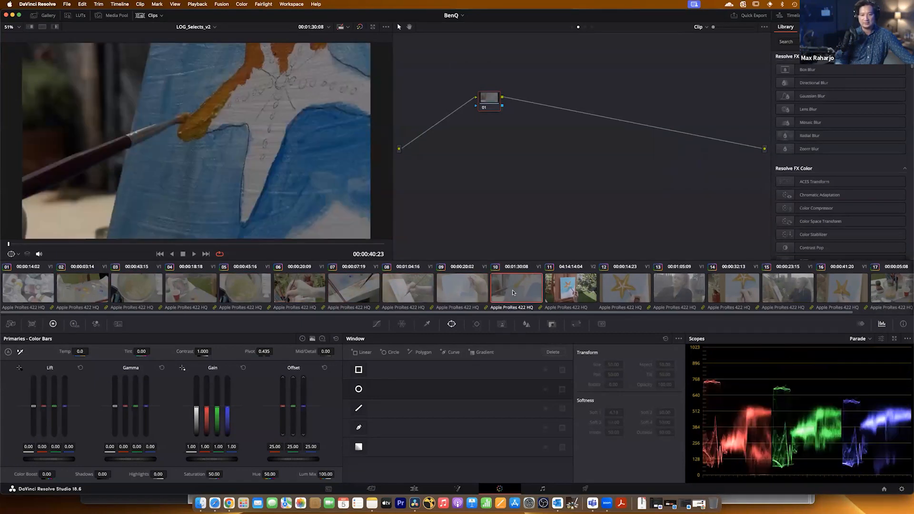
# Update all clip thumbnails from clip 01 to show the transformed image.
pyautogui.click(21, 295)
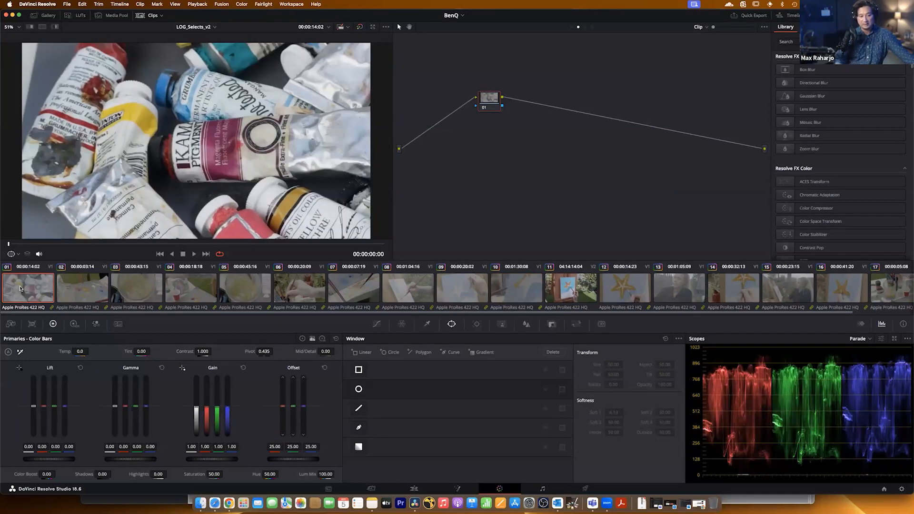
pyautogui.rightClick(20, 288)
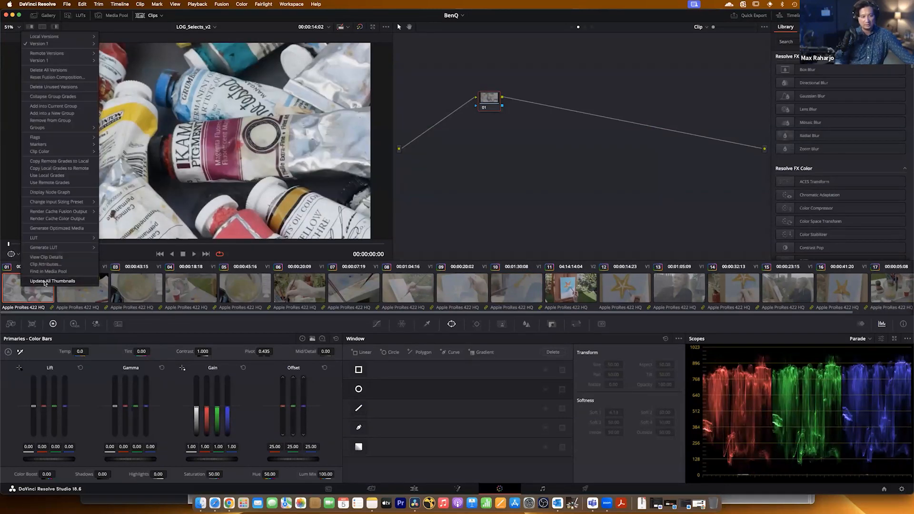
pyautogui.click(44, 282)
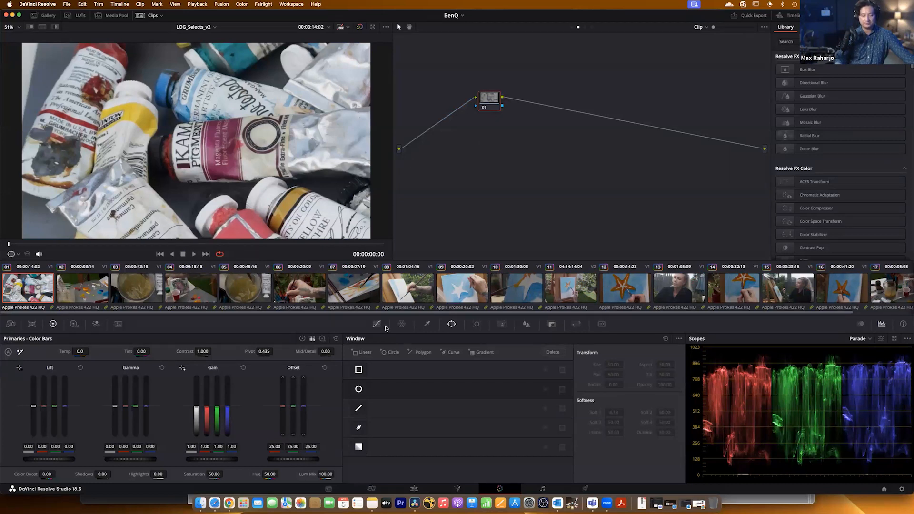
# Switch to the LOG_Selects timeline and show the OUT node's ACES transform settings.
pyautogui.click(212, 28)
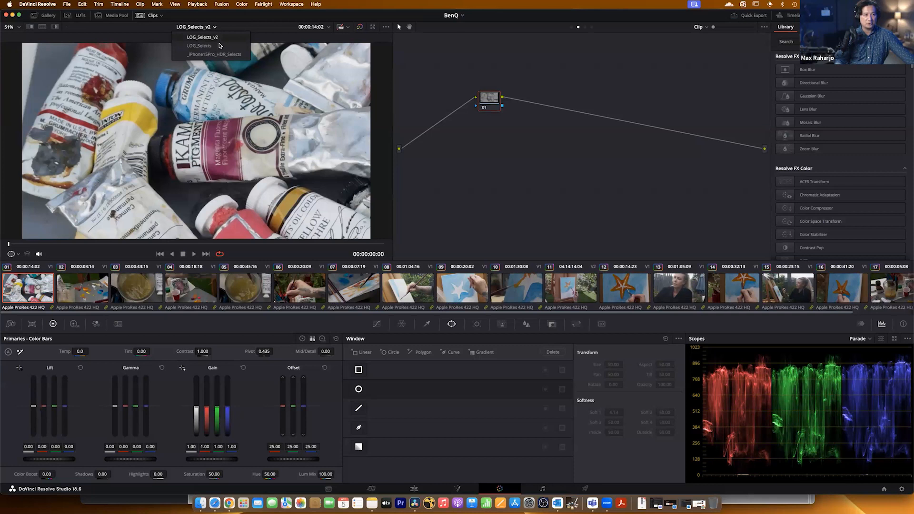
pyautogui.click(220, 46)
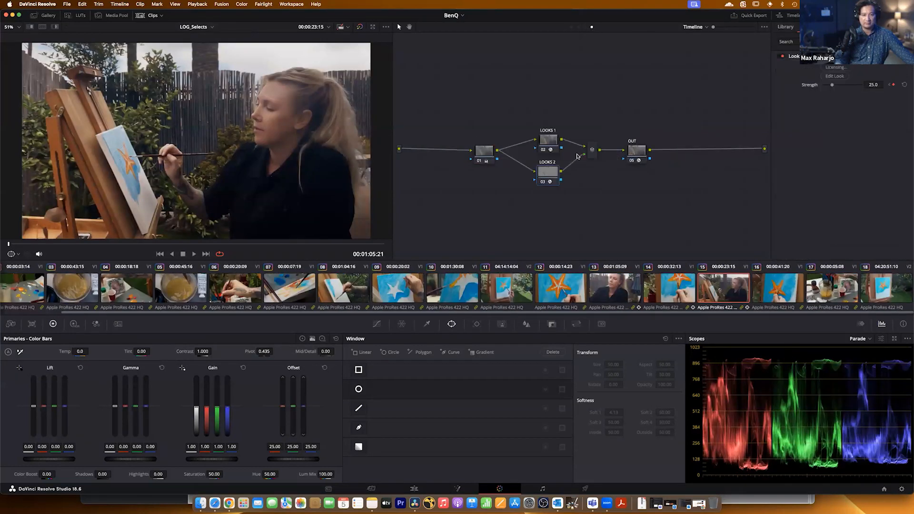
pyautogui.click(636, 151)
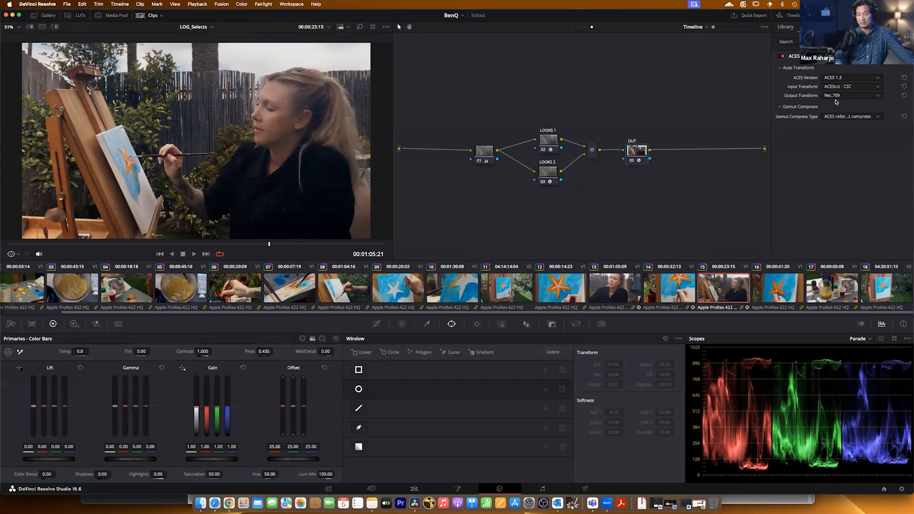
# Compare the image with the LOOKS 1 and LOOKS 2 nodes off and on, leaving only LOOKS 2 disabled.
pyautogui.moveTo(526, 110); pyautogui.dragTo(571, 209)
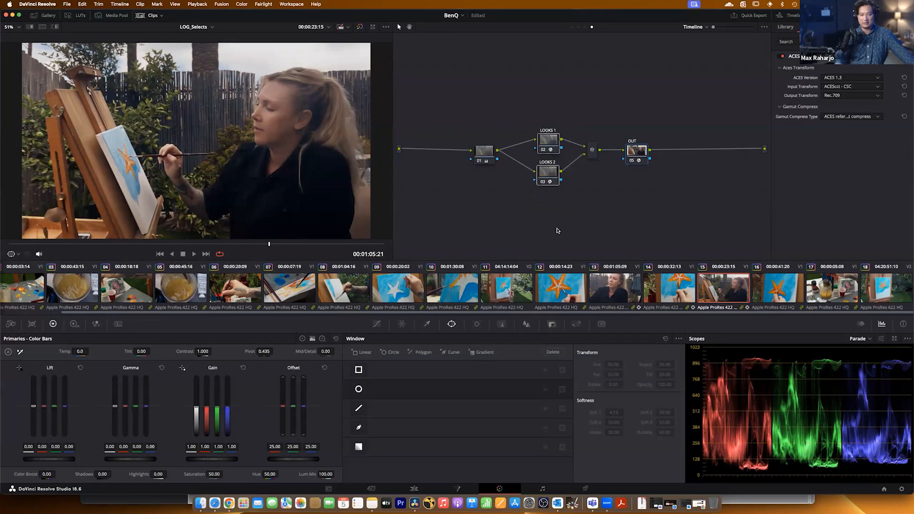
pyautogui.click(546, 141)
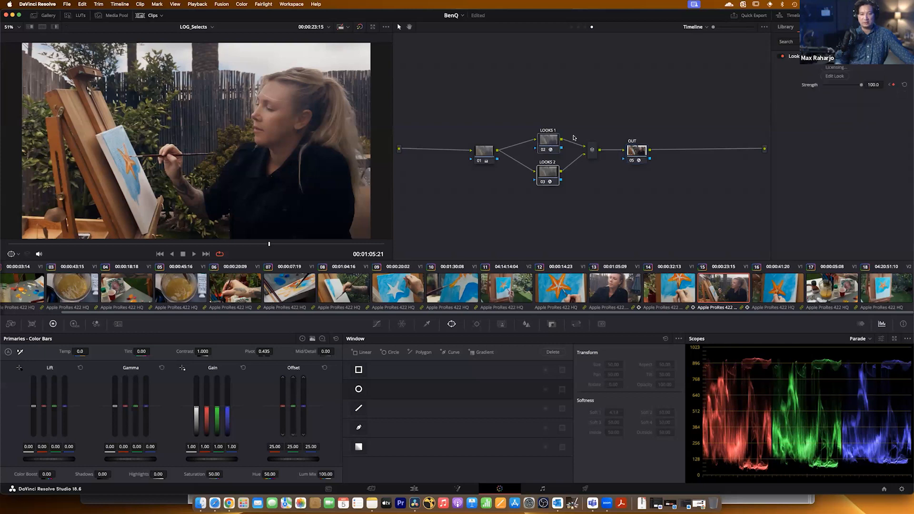
pyautogui.click(542, 183)
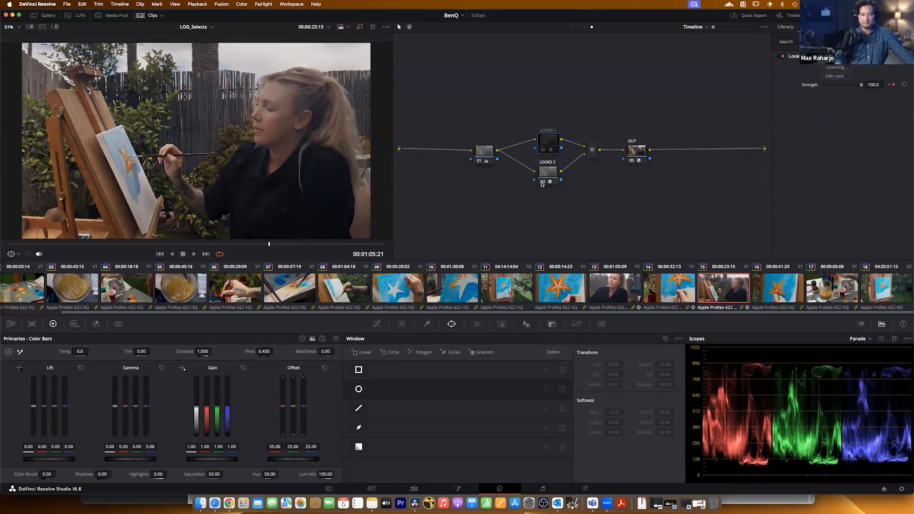
pyautogui.click(542, 150)
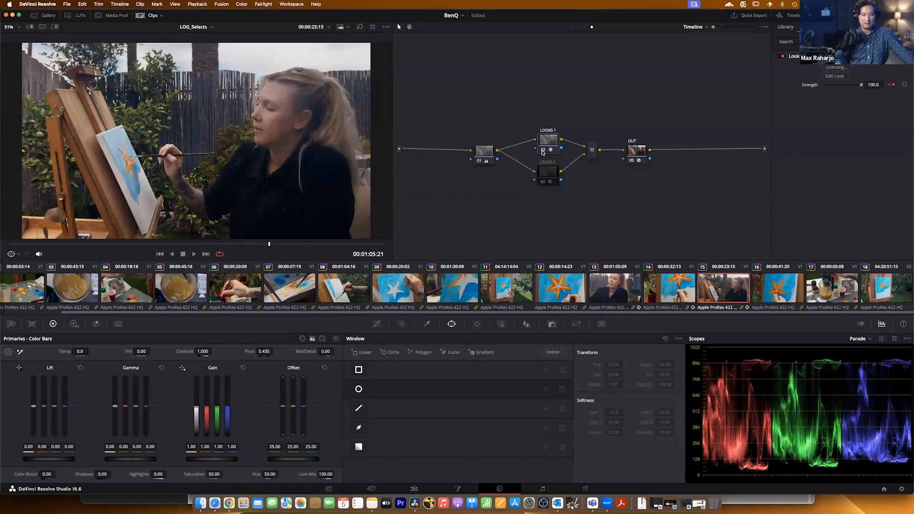
pyautogui.click(543, 175)
pyautogui.click(543, 182)
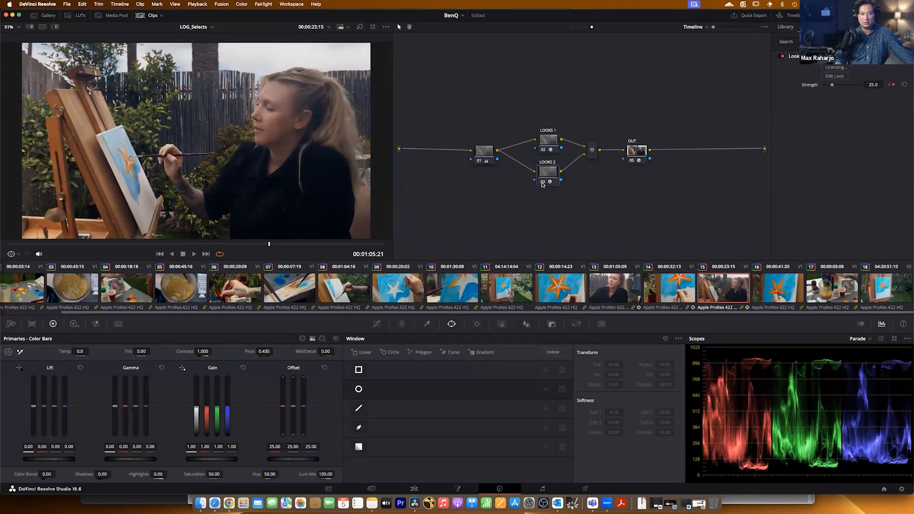
pyautogui.click(543, 183)
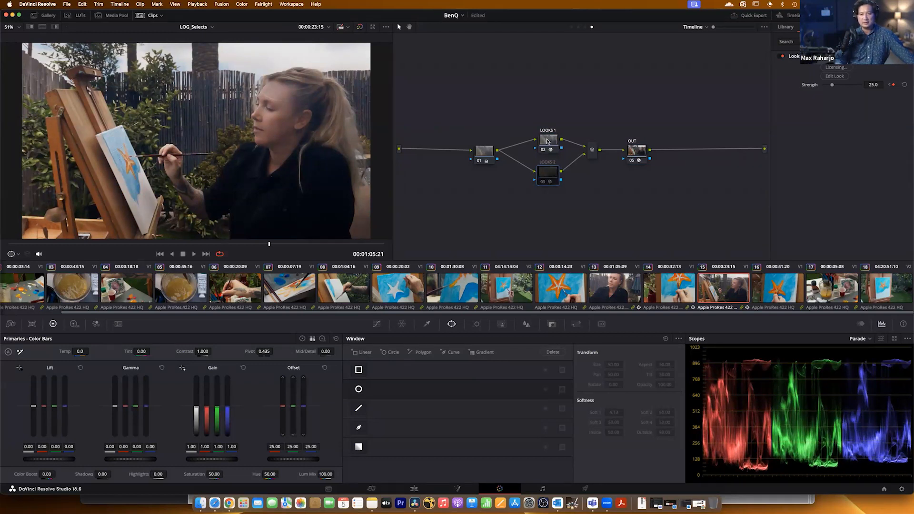
# Open the LOOKS 1 node's look for editing and disable all eight tools from Optical Diffusion through Renoiser.
pyautogui.click(833, 76)
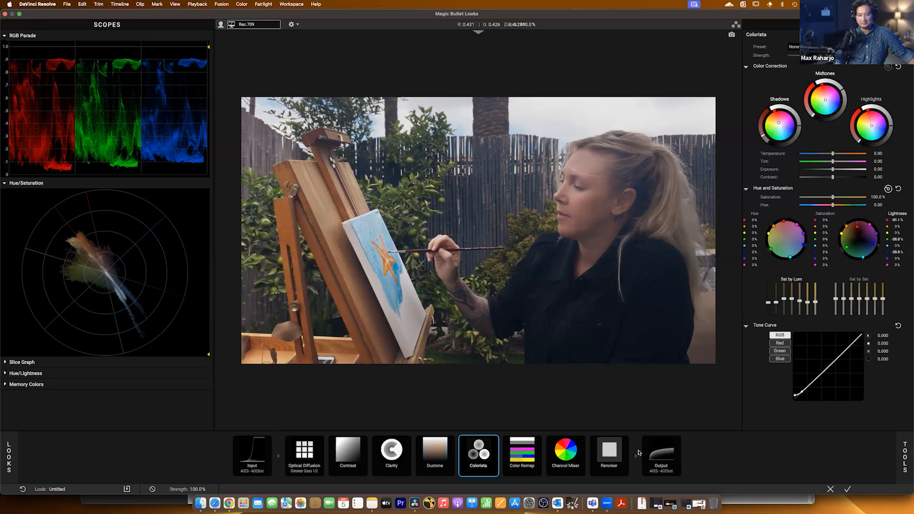
pyautogui.click(301, 456)
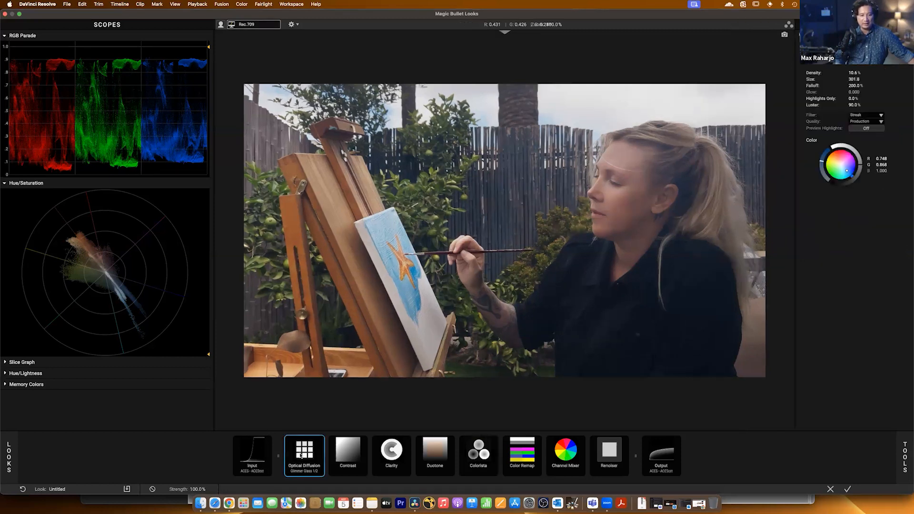
pyautogui.click(321, 440)
pyautogui.click(364, 440)
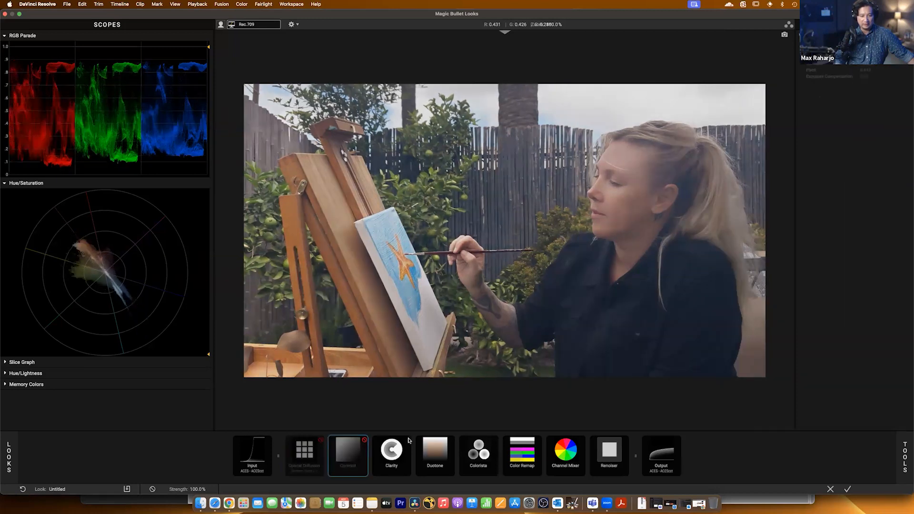
pyautogui.click(408, 440)
pyautogui.click(452, 440)
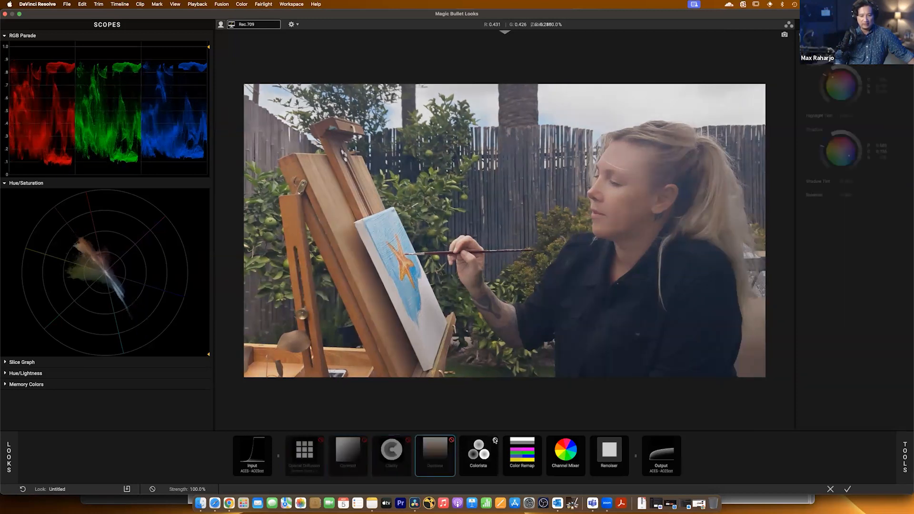
pyautogui.click(495, 439)
pyautogui.click(539, 439)
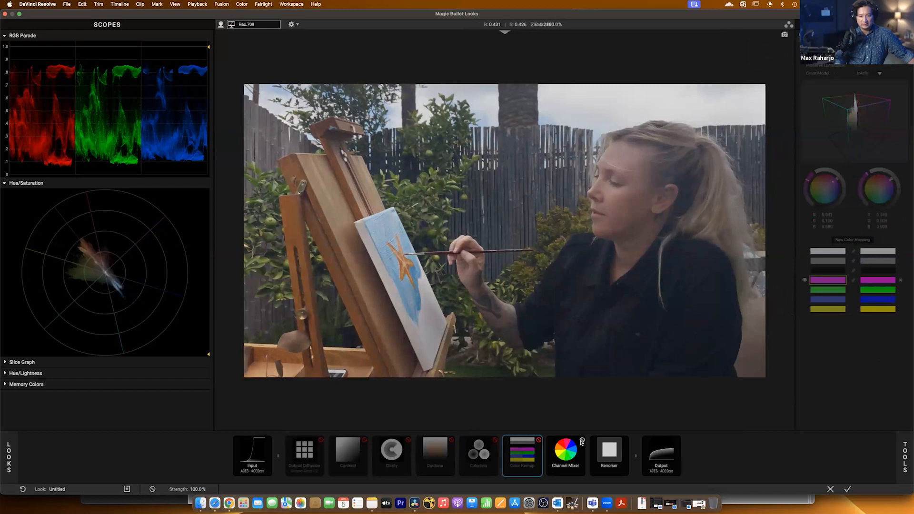
pyautogui.click(582, 440)
pyautogui.click(625, 439)
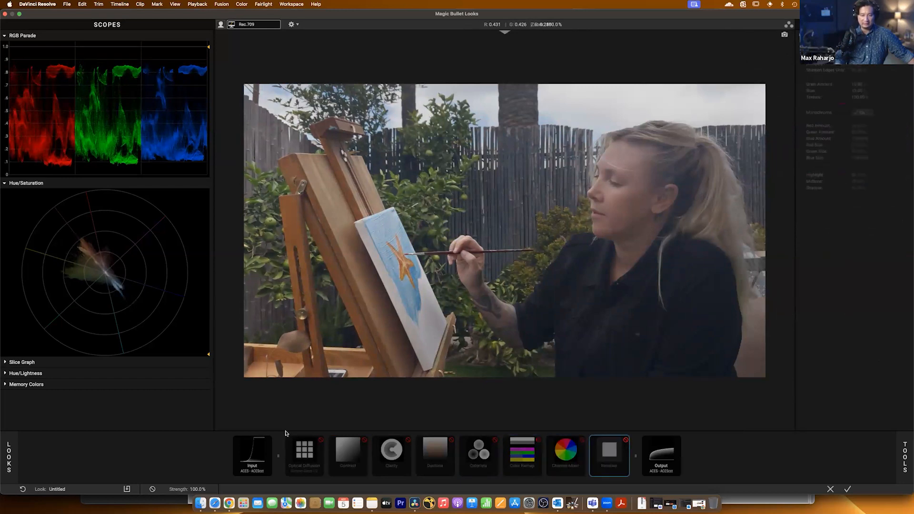
# Toggle the Optical Diffusion tool on and off repeatedly to compare its effect, and leave it enabled.
pyautogui.click(315, 443)
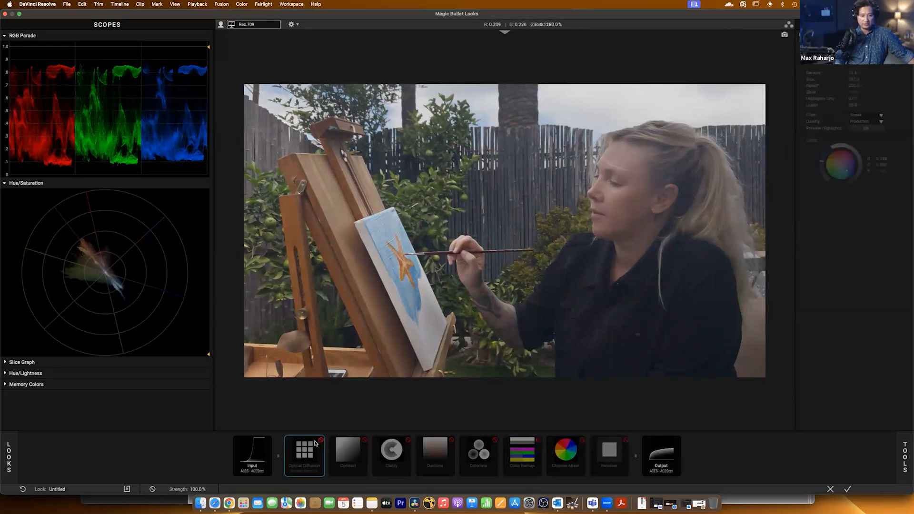
pyautogui.click(320, 440)
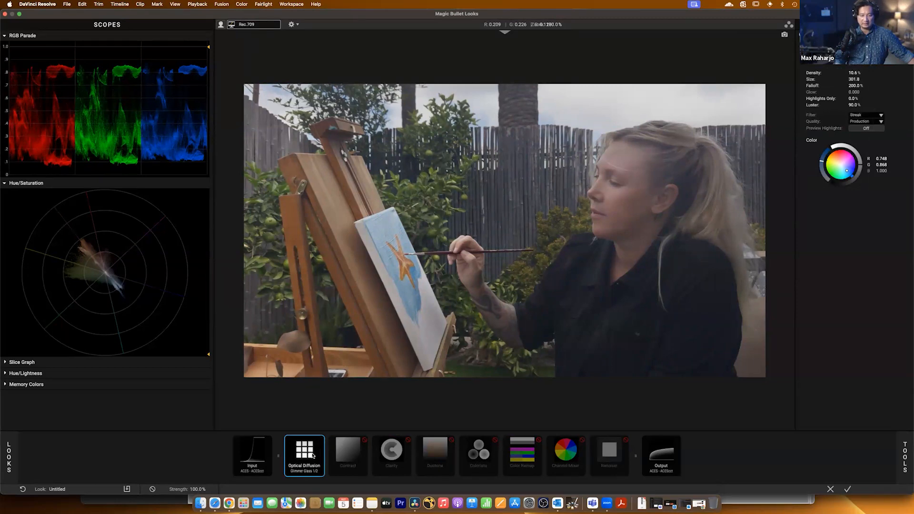
pyautogui.click(320, 440)
pyautogui.click(321, 440)
pyautogui.click(321, 441)
pyautogui.click(321, 441)
pyautogui.click(320, 441)
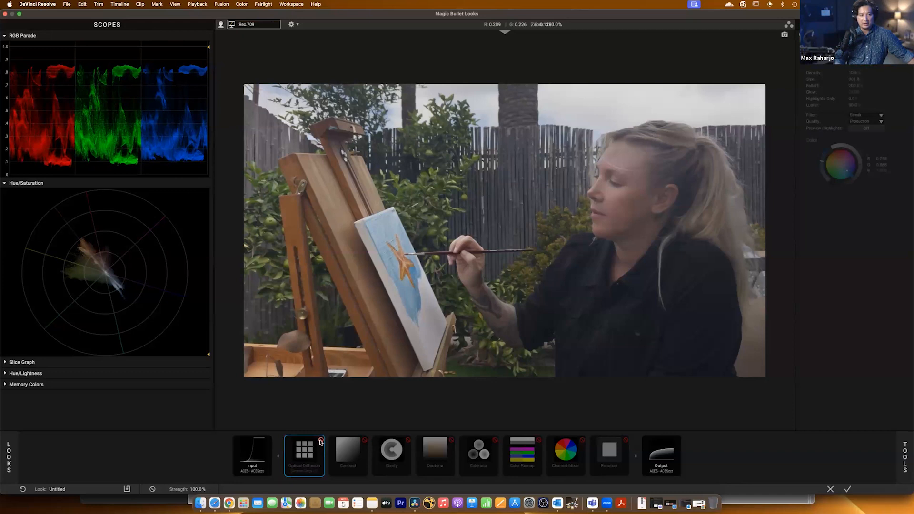
pyautogui.click(321, 440)
pyautogui.click(320, 441)
pyautogui.click(320, 440)
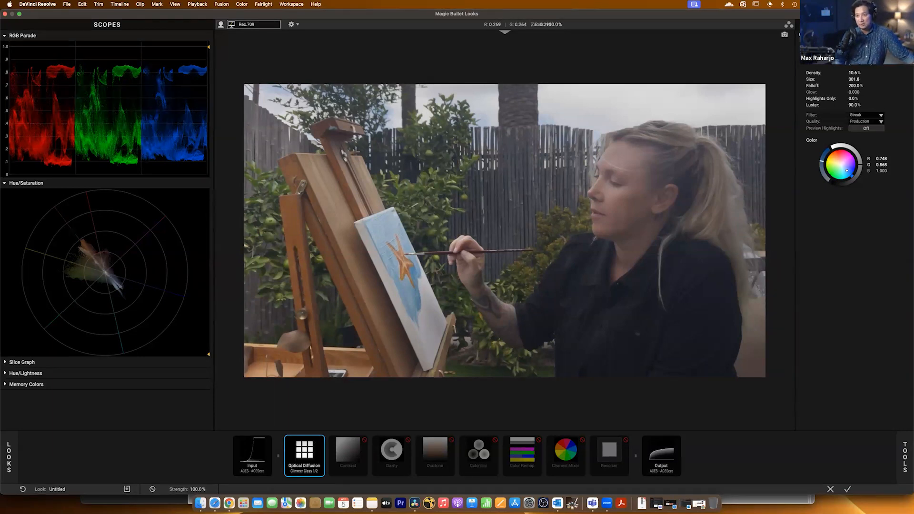
# Try the Black Pro Mist 1/4 preset on the Optical Diffusion tool, and return it to Glimmer Glass 1/2.
pyautogui.click(869, 50)
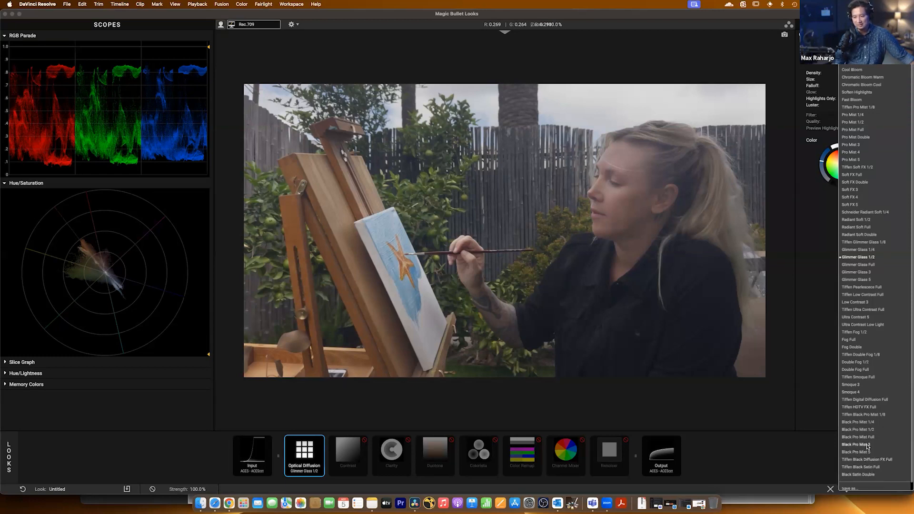
pyautogui.click(867, 422)
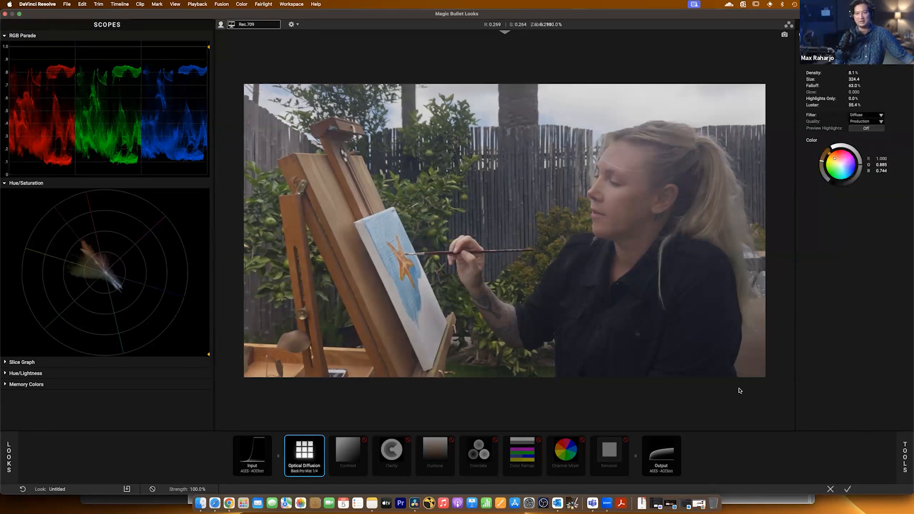
pyautogui.click(866, 115)
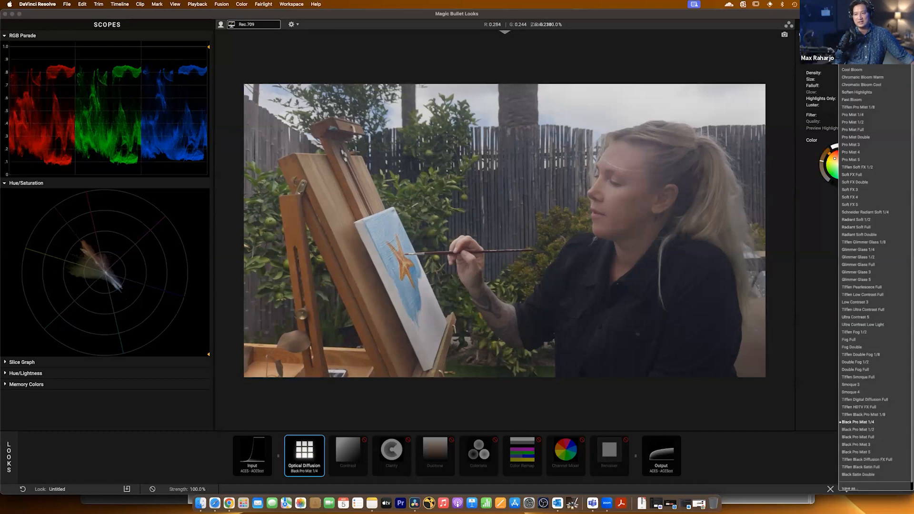
pyautogui.click(870, 257)
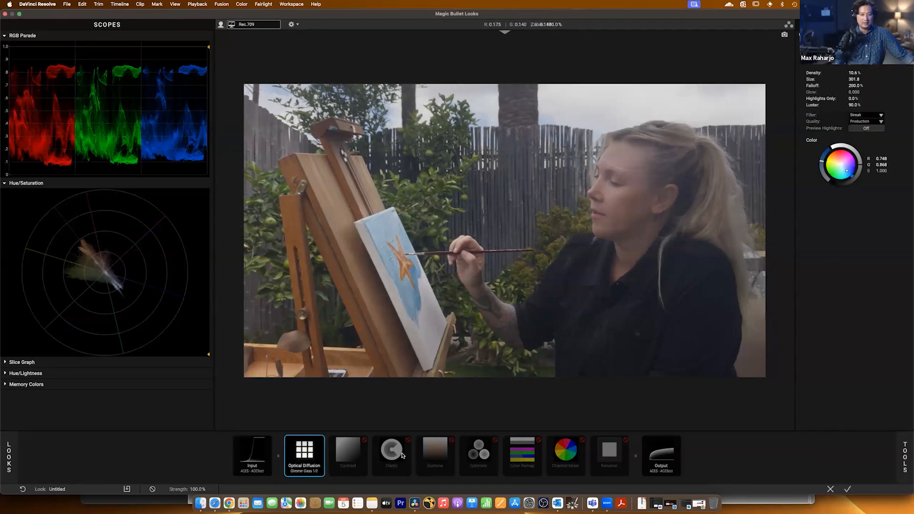
# Enable the Contrast tool and toggle it off and on to compare its effect, leaving it enabled.
pyautogui.click(348, 457)
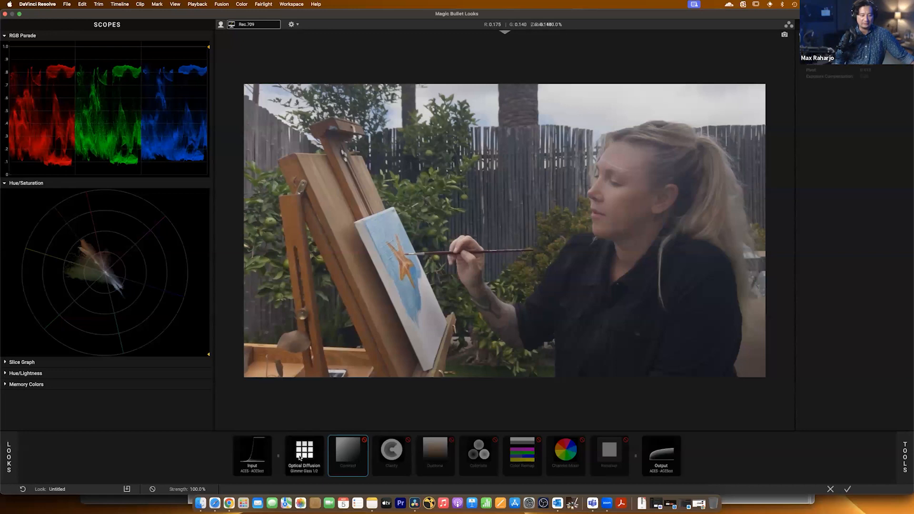
pyautogui.click(300, 458)
pyautogui.click(343, 451)
pyautogui.click(364, 441)
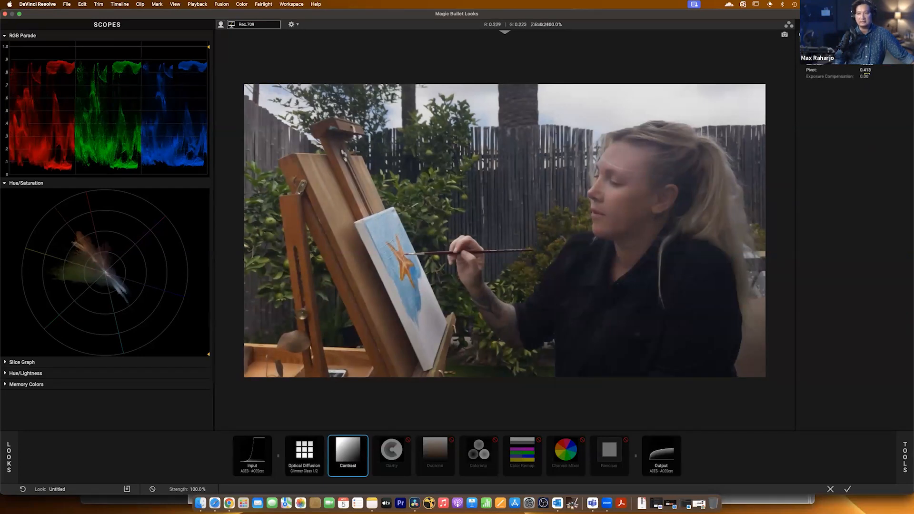
pyautogui.click(364, 440)
pyautogui.click(364, 441)
# Enable the Clarity and Renoiser tools in the look's tool chain.
pyautogui.click(392, 452)
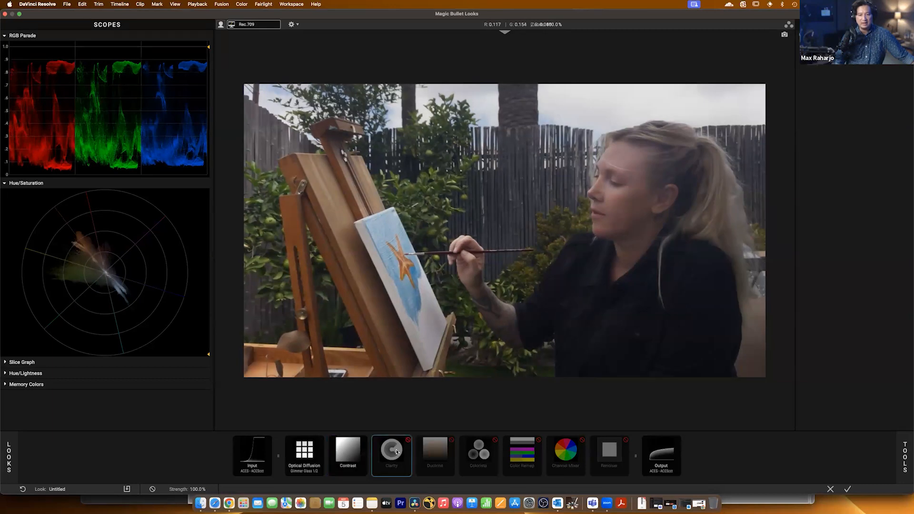
pyautogui.click(407, 441)
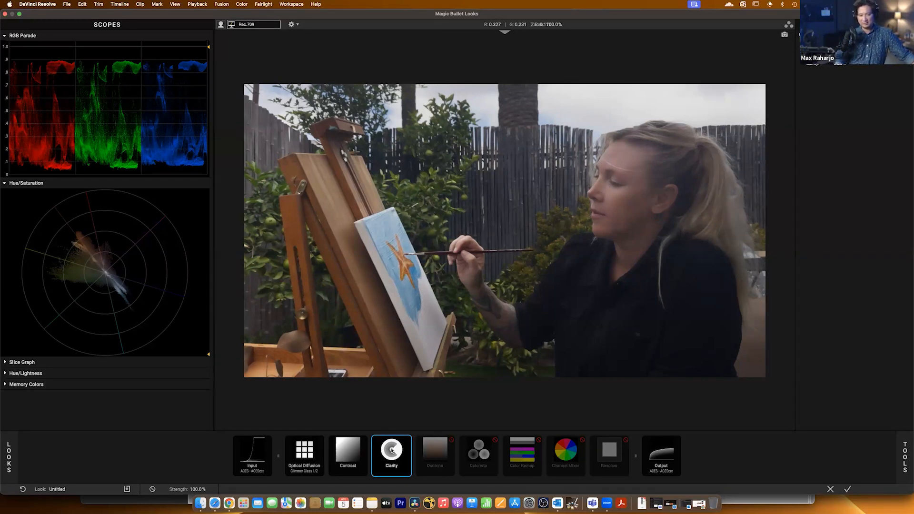
pyautogui.click(609, 456)
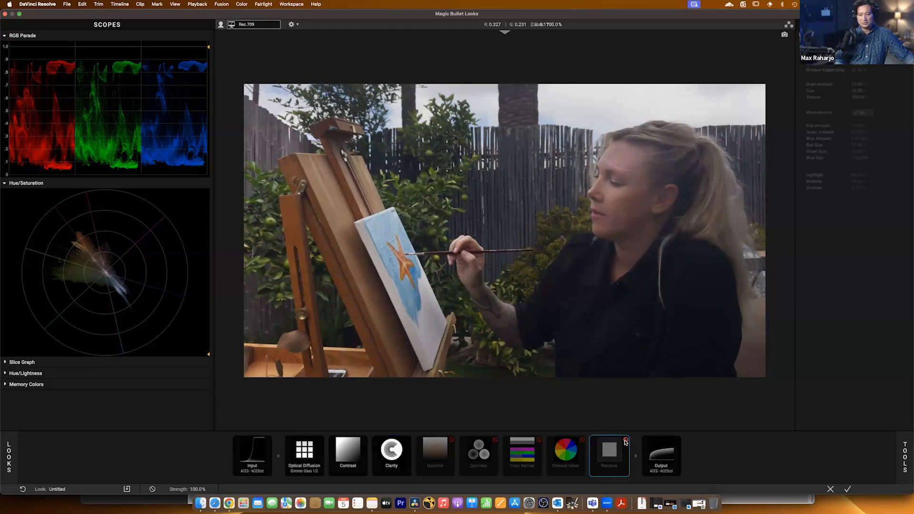
pyautogui.click(625, 440)
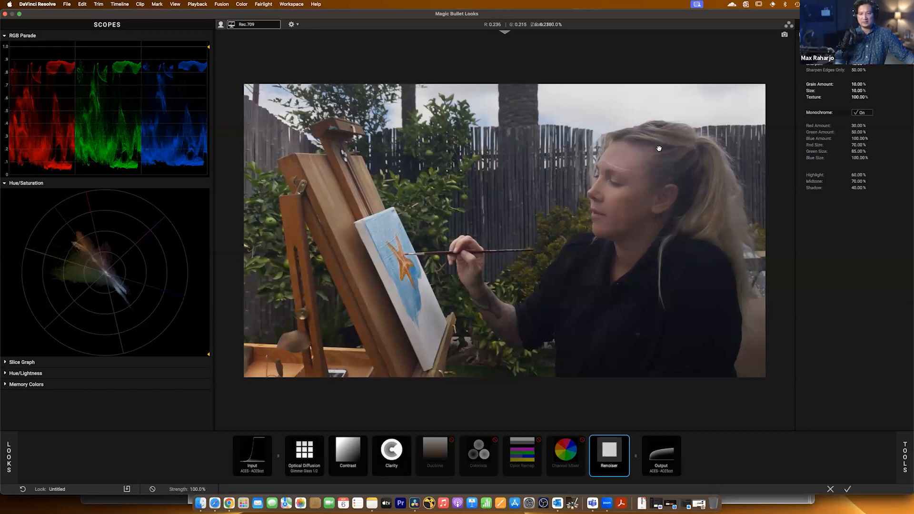
# Try the Super 8 preset on the Renoiser tool with the easel enlarged to judge the grain.
pyautogui.scroll(5, 566, 135)
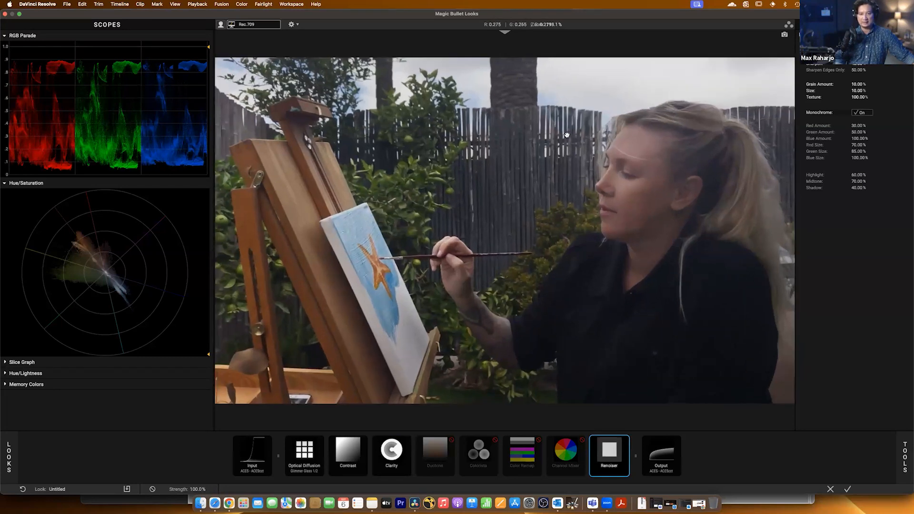
pyautogui.scroll(10, 662, 145)
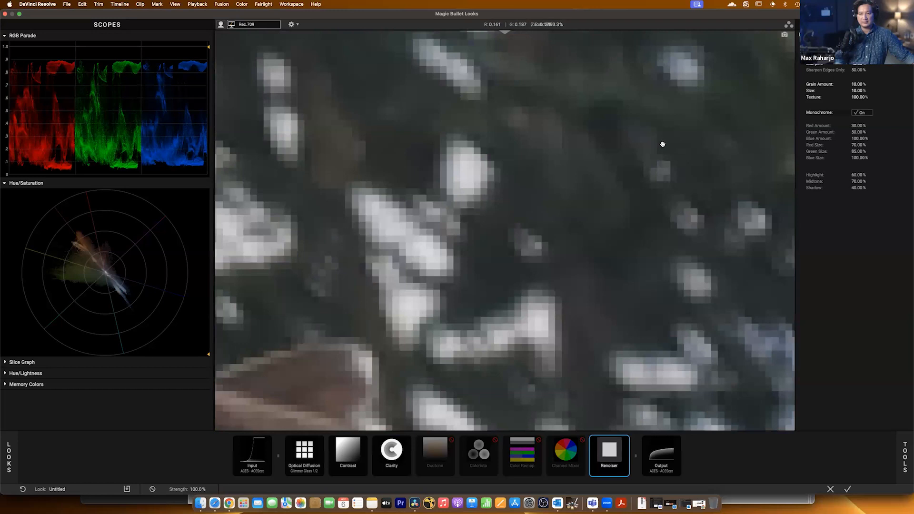
pyautogui.scroll(-6, 662, 145)
pyautogui.scroll(-6, 639, 189)
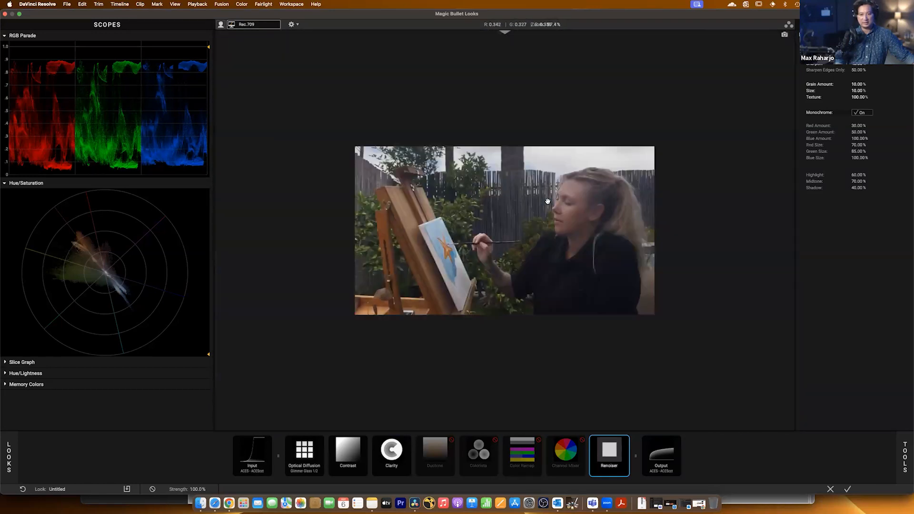
pyautogui.scroll(8, 404, 204)
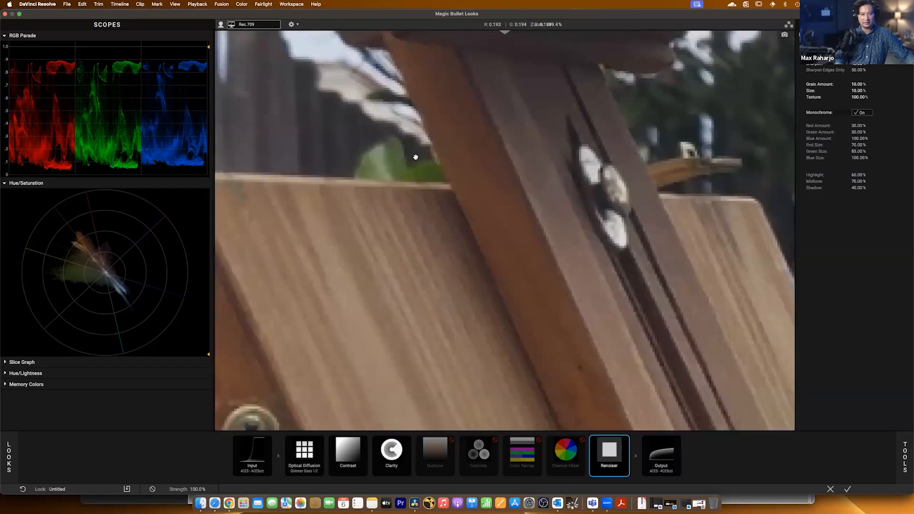
pyautogui.scroll(2, 430, 135)
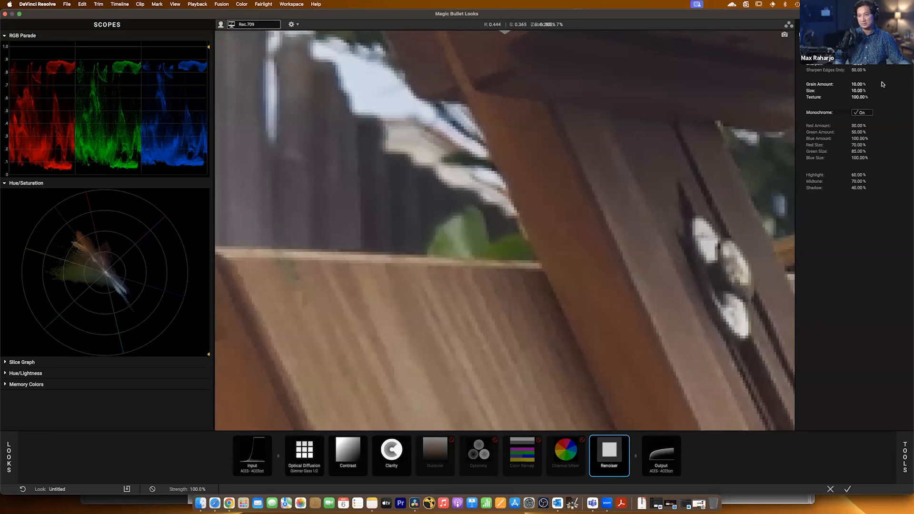
pyautogui.click(876, 44)
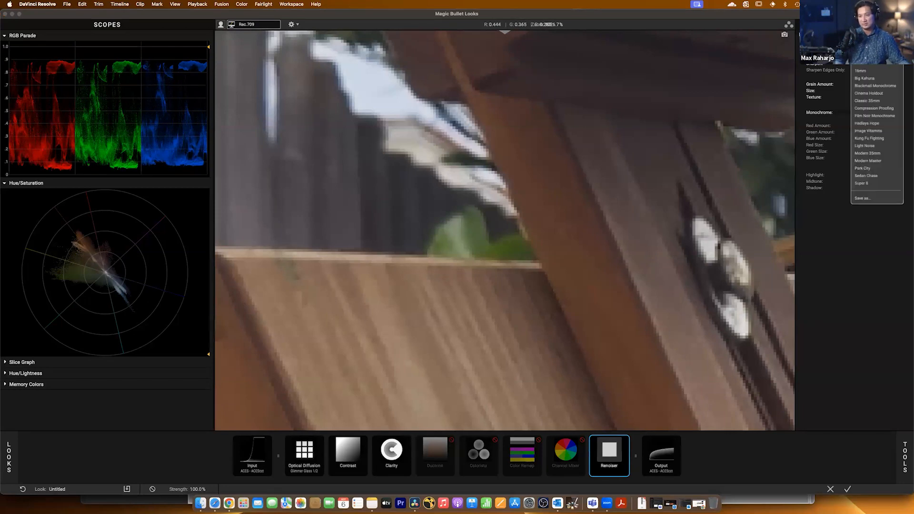
pyautogui.click(878, 185)
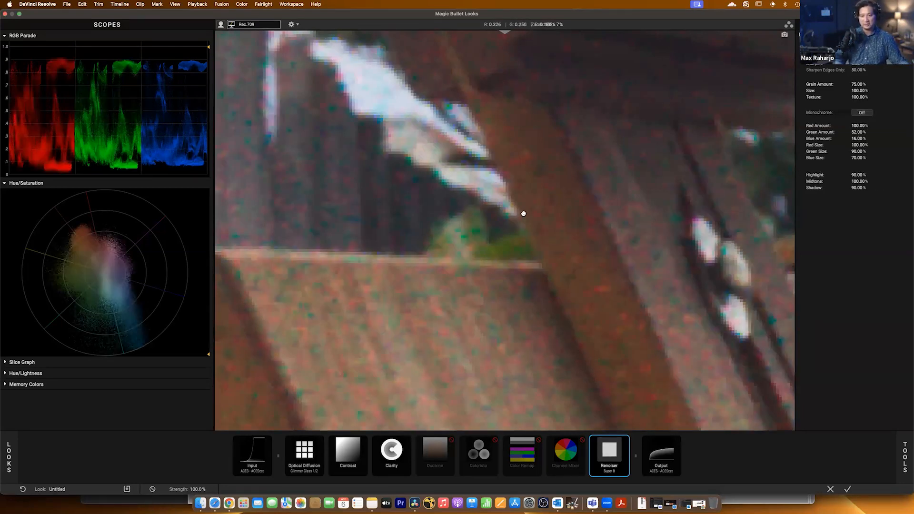
# Inspect the Renoiser grain on the easel up close and apply the Modern 35mm preset to the tool.
pyautogui.scroll(3, 522, 213)
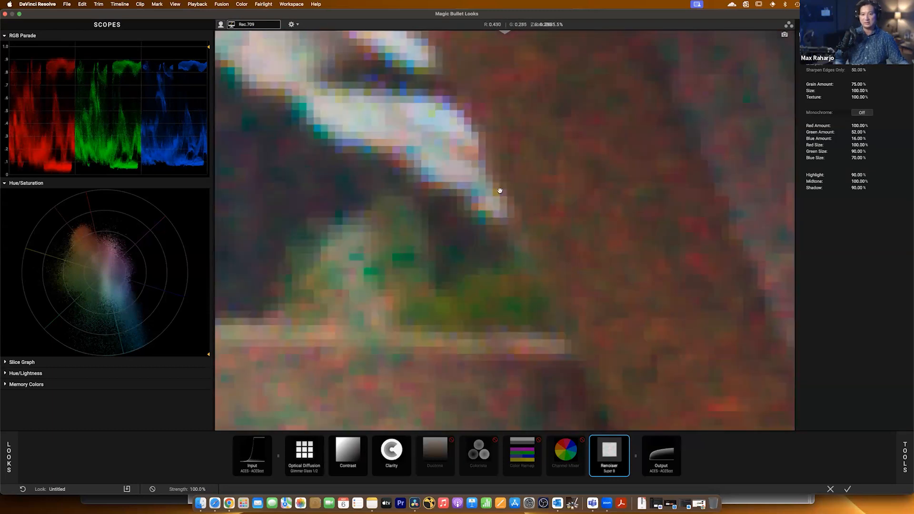
pyautogui.scroll(-3, 501, 191)
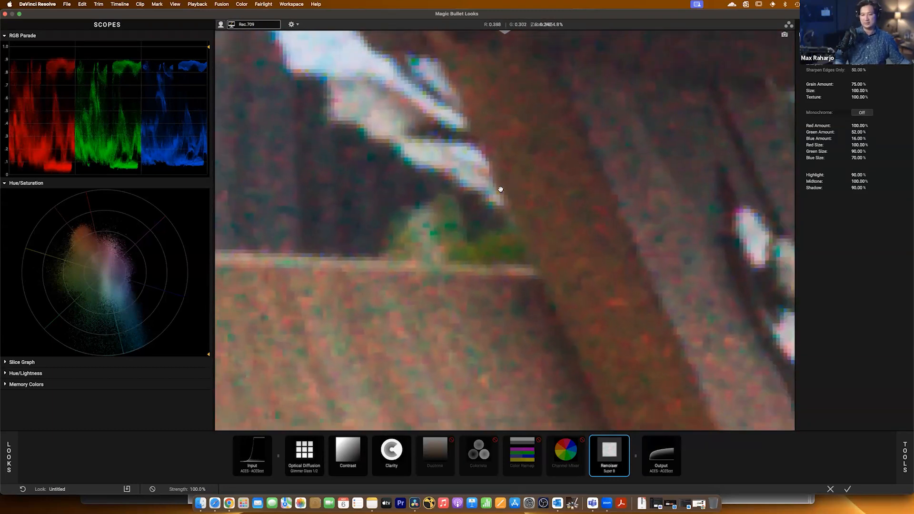
pyautogui.scroll(-1, 501, 190)
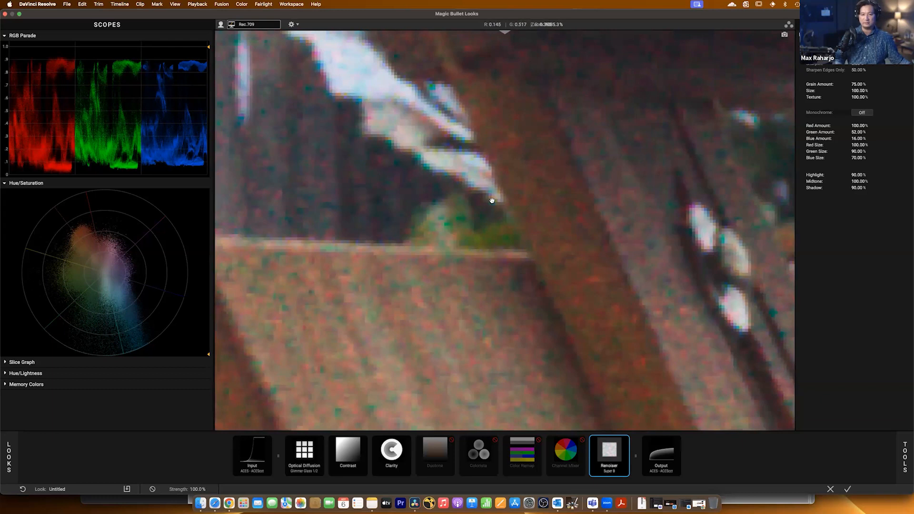
pyautogui.scroll(-2, 497, 215)
pyautogui.scroll(-1, 500, 225)
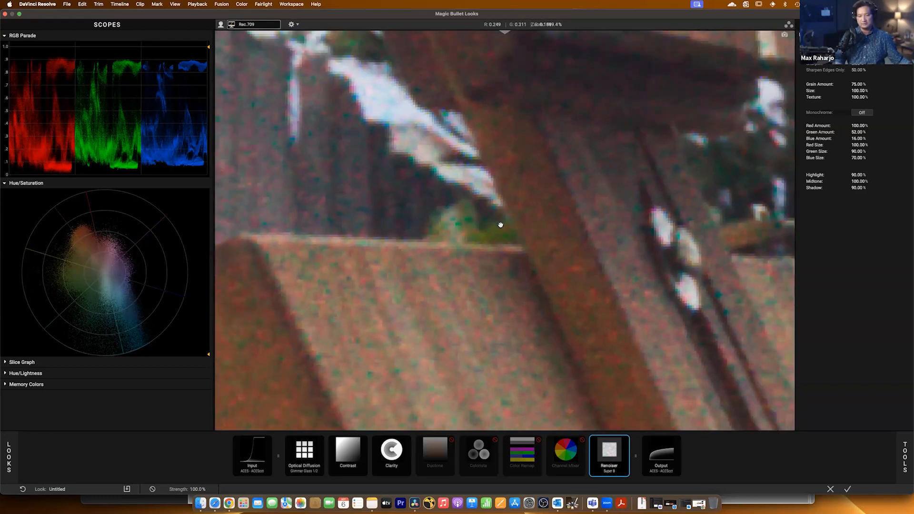
pyautogui.scroll(-4, 500, 225)
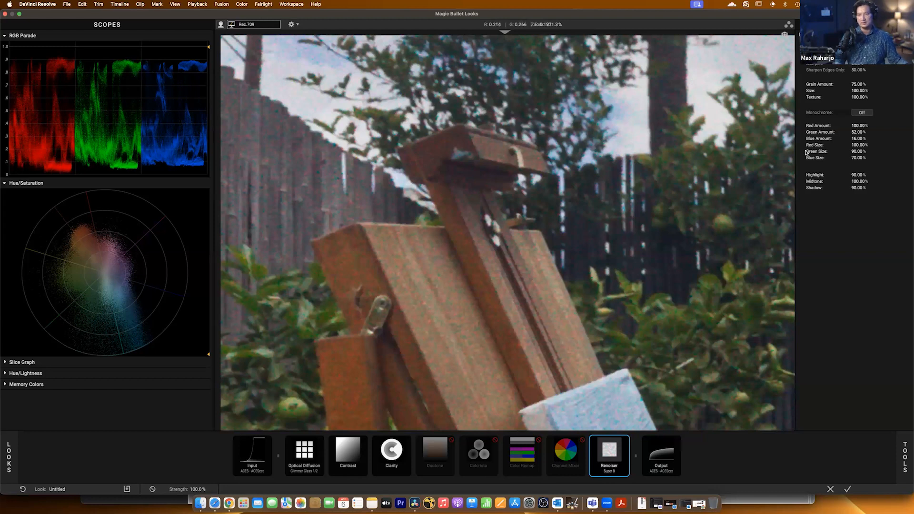
pyautogui.click(868, 47)
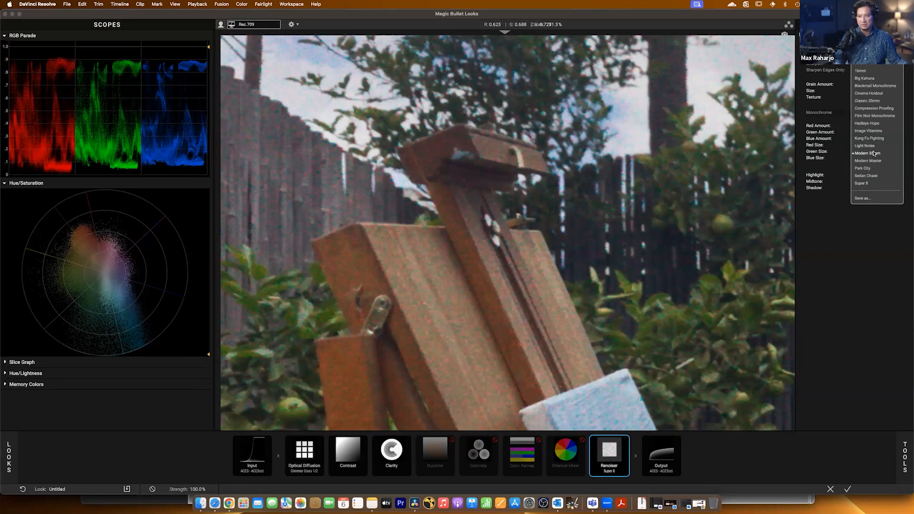
pyautogui.click(871, 153)
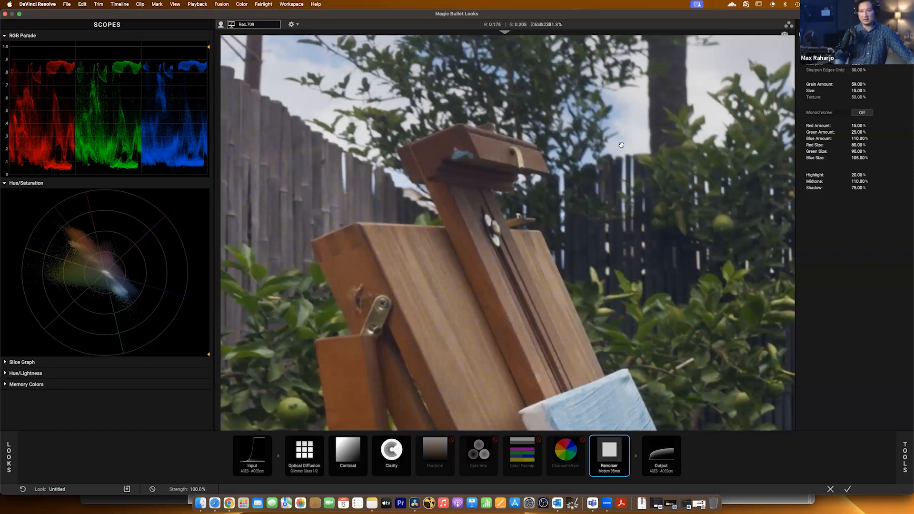
pyautogui.scroll(-5, 536, 189)
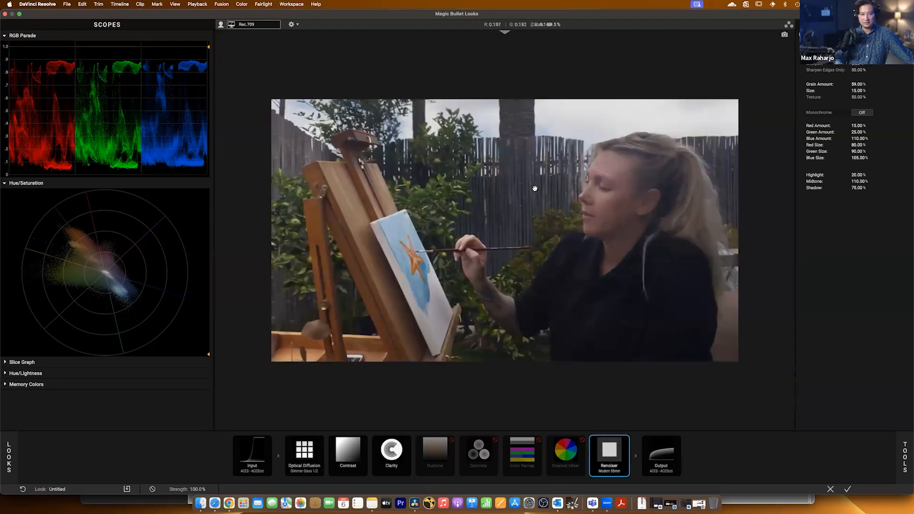
pyautogui.scroll(3, 535, 188)
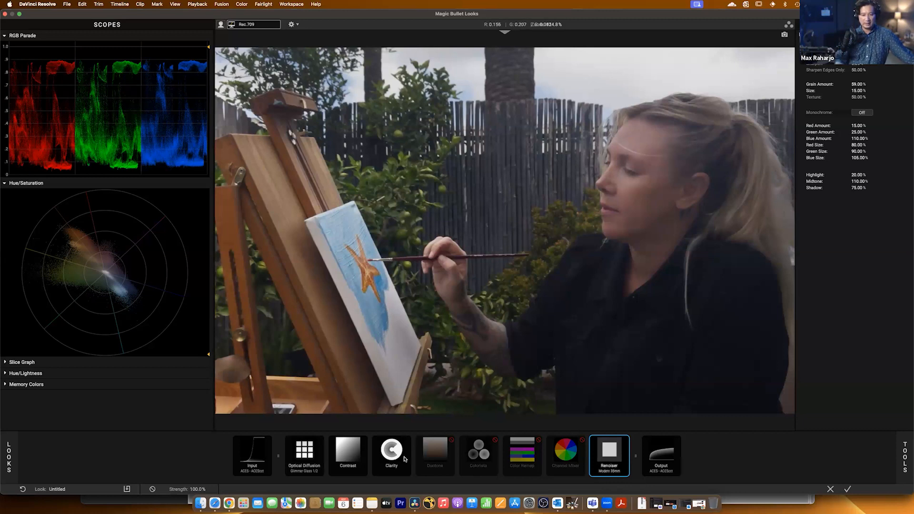
# Enable the Duotone tool and toggle it off and on to compare its tint, leaving it enabled.
pyautogui.click(427, 457)
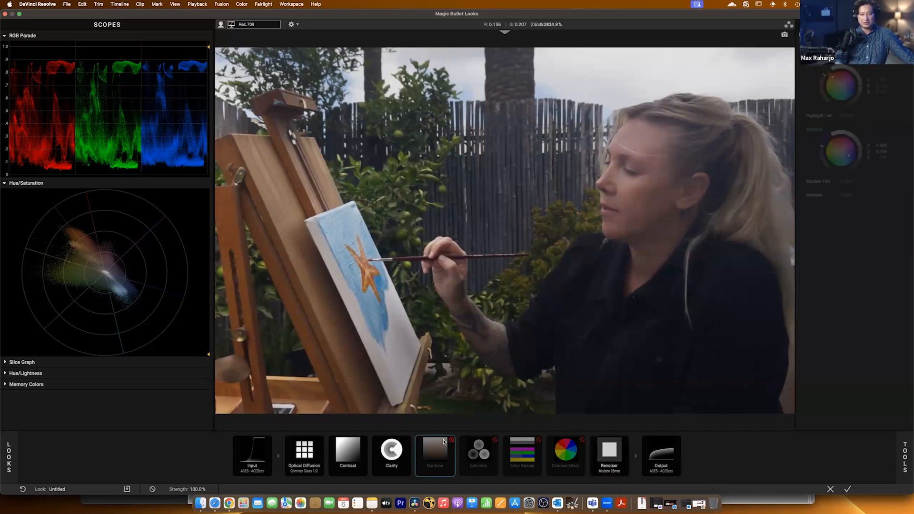
pyautogui.click(450, 440)
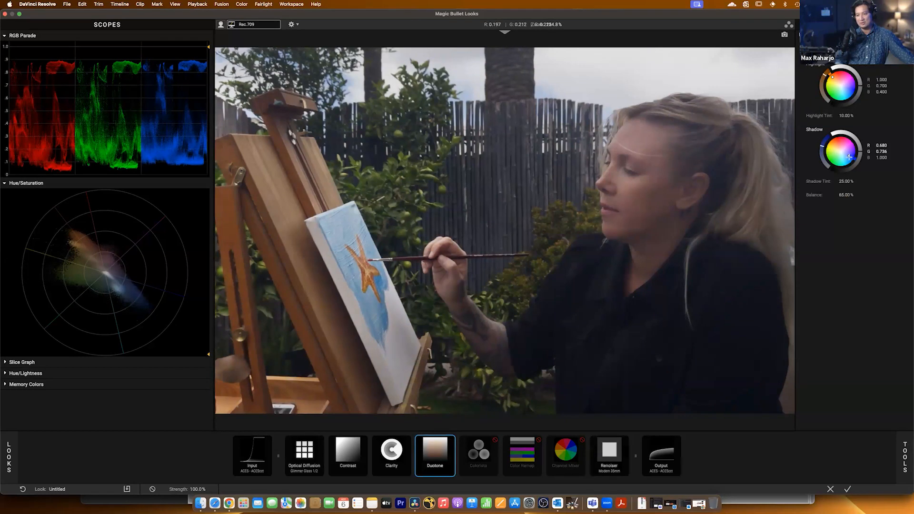
pyautogui.click(451, 441)
pyautogui.click(452, 441)
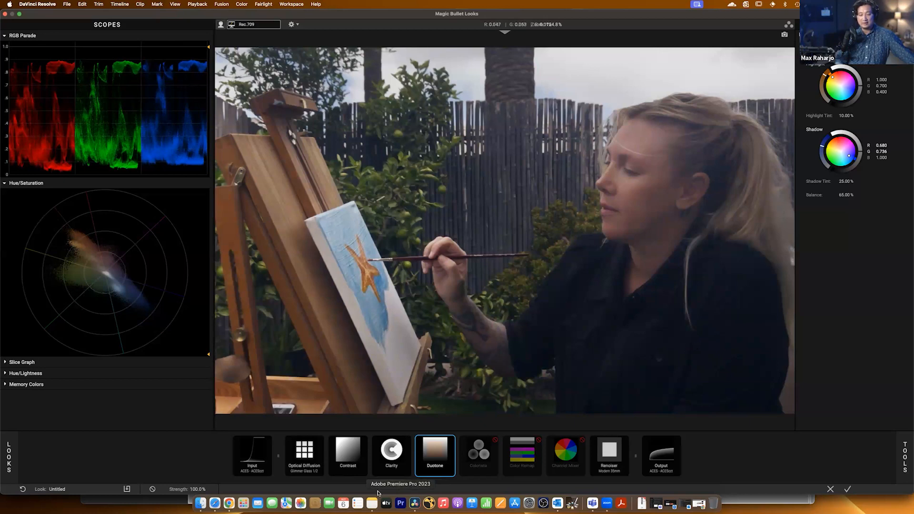
# Try a Lens Distortion tool between Contrast and Clarity with varying distortion amounts, and remove it from the chain.
pyautogui.click(906, 456)
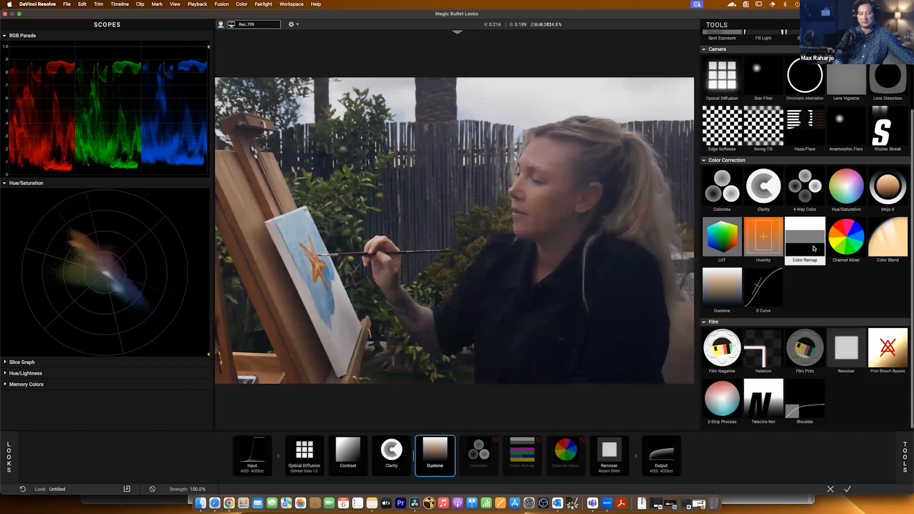
pyautogui.scroll(4, 820, 248)
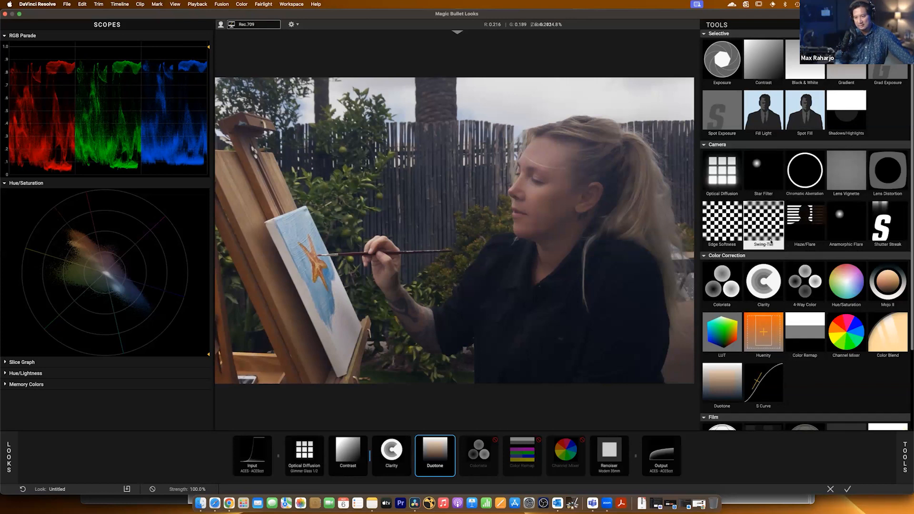
pyautogui.moveTo(887, 170); pyautogui.dragTo(370, 455)
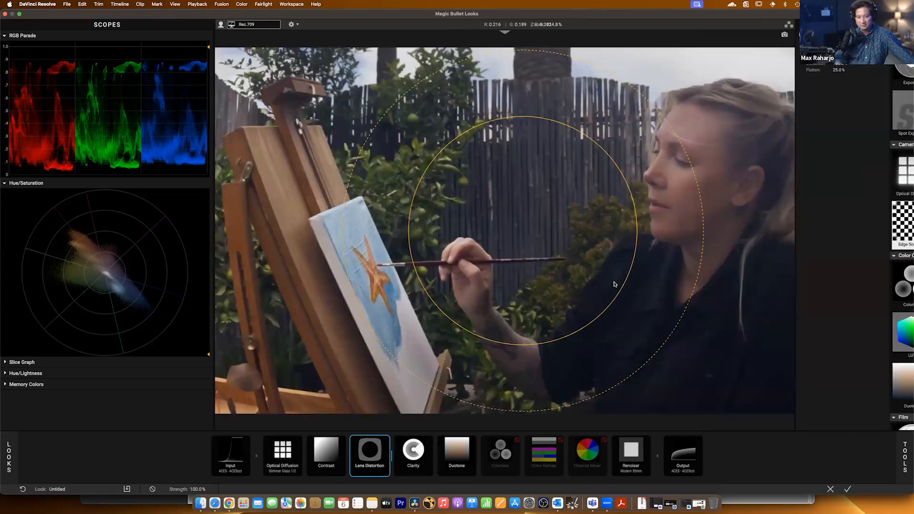
pyautogui.moveTo(839, 64); pyautogui.dragTo(815, 64)
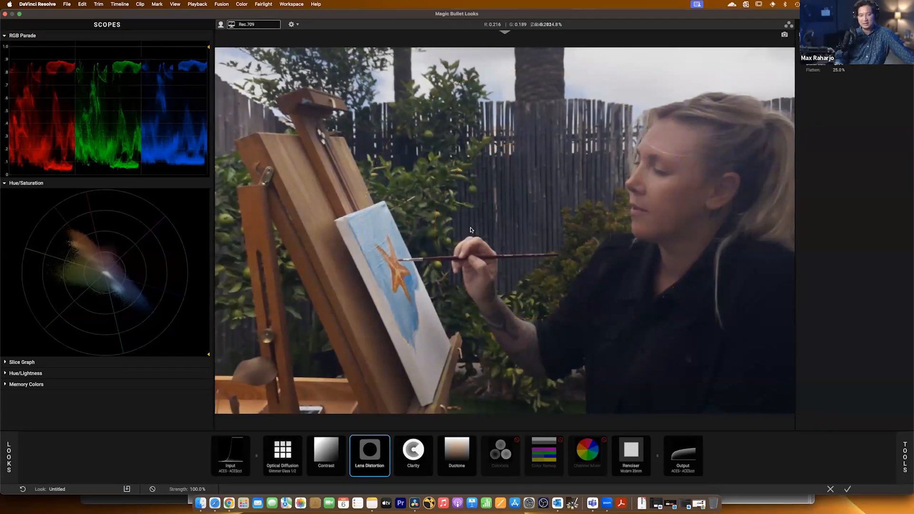
pyautogui.moveTo(883, 64); pyautogui.dragTo(901, 64)
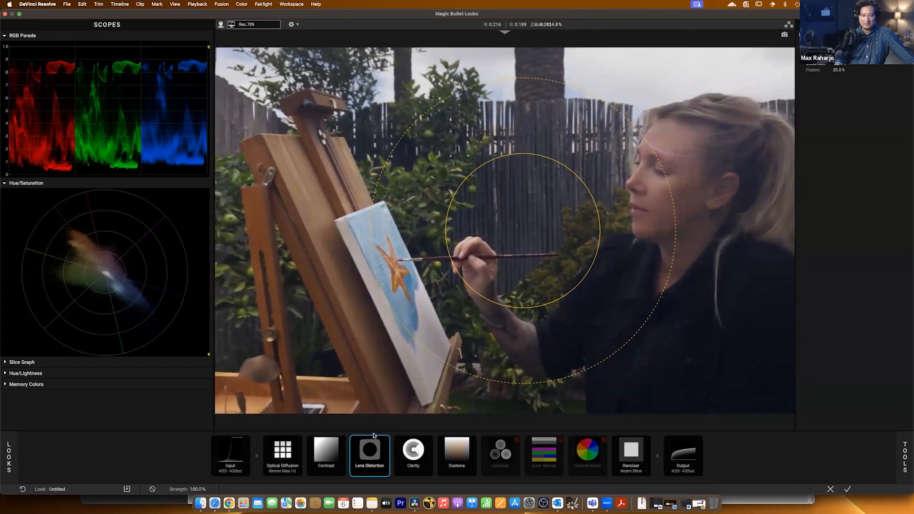
pyautogui.moveTo(359, 457); pyautogui.dragTo(360, 476)
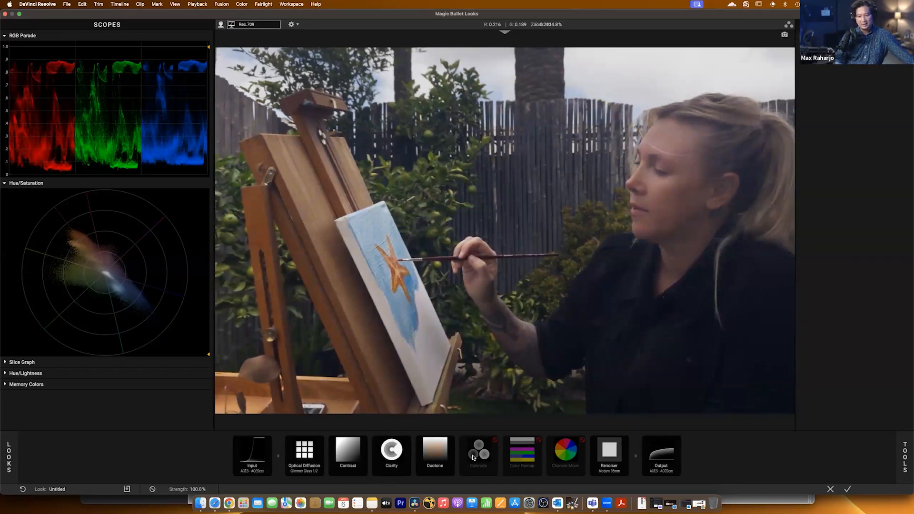
# Enable the Colorista and Color Remap tools, comparing the image with Color Remap off and on and viewing its color model options.
pyautogui.click(473, 457)
pyautogui.click(493, 440)
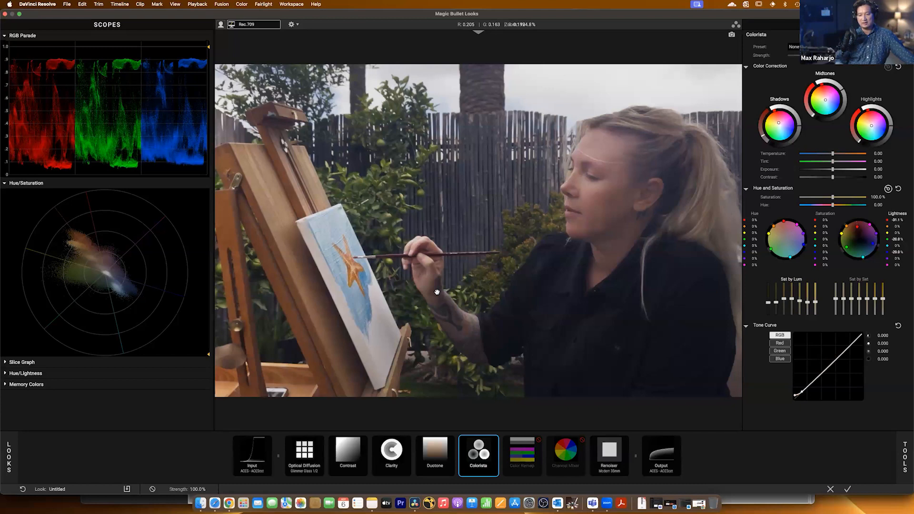
pyautogui.click(523, 454)
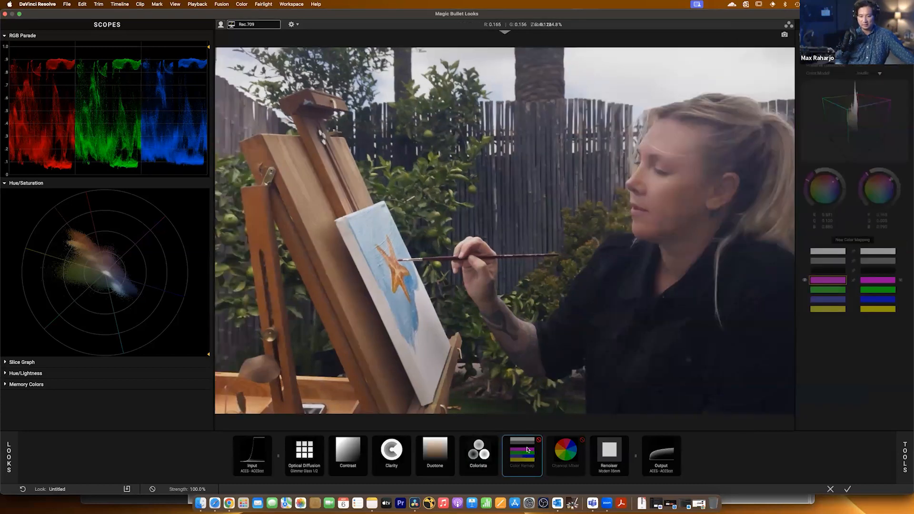
pyautogui.click(538, 440)
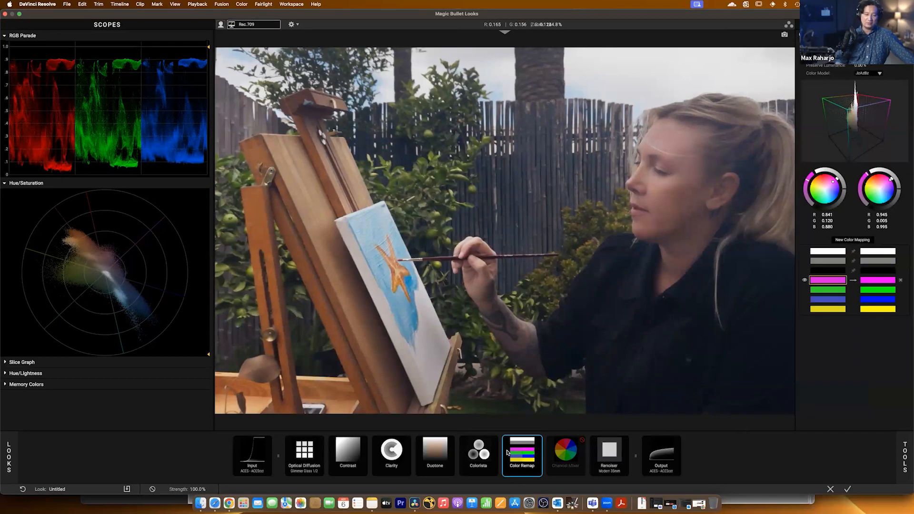
pyautogui.click(538, 439)
pyautogui.click(538, 440)
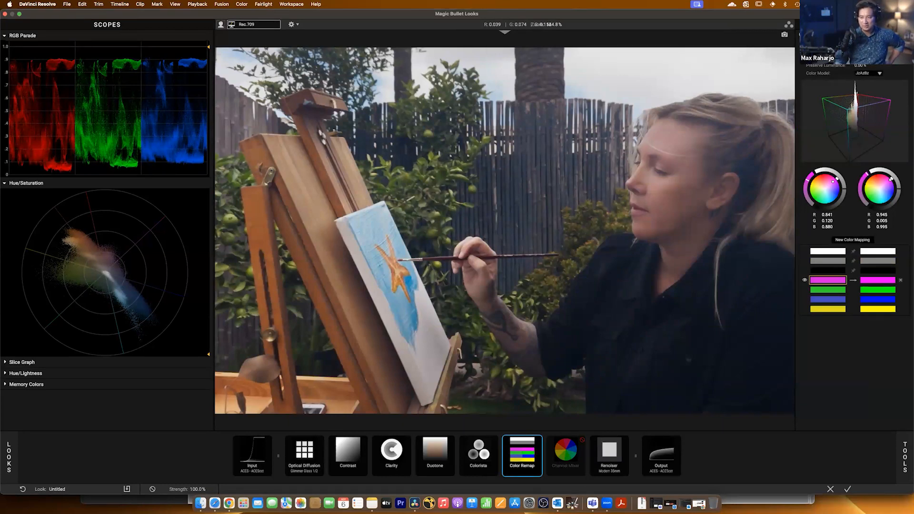
pyautogui.click(872, 74)
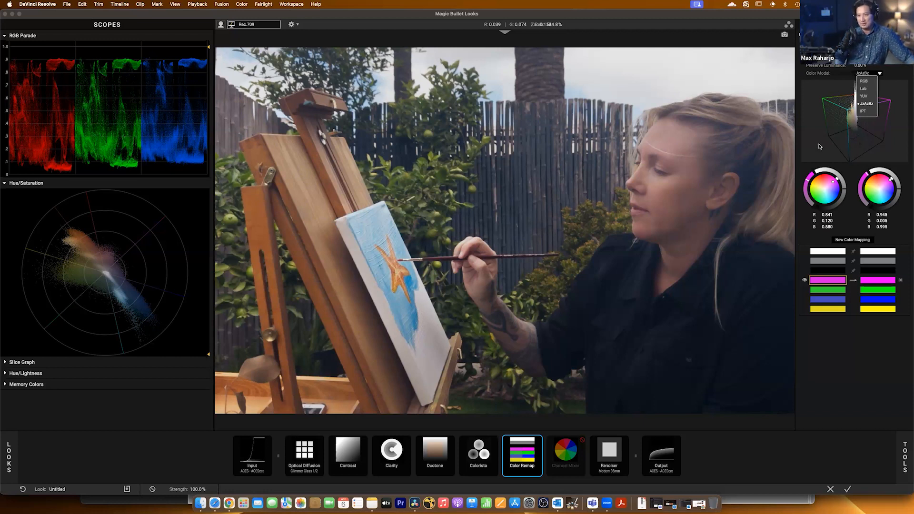
pyautogui.click(827, 350)
# Enable the Channel Mixer tool, compare the image with the whole look bypassed and active, and apply the look.
pyautogui.click(566, 455)
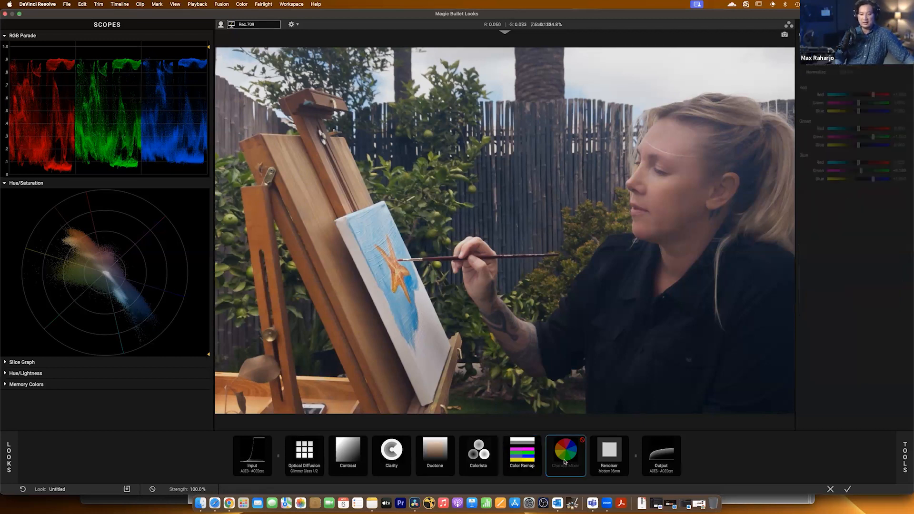
pyautogui.click(581, 441)
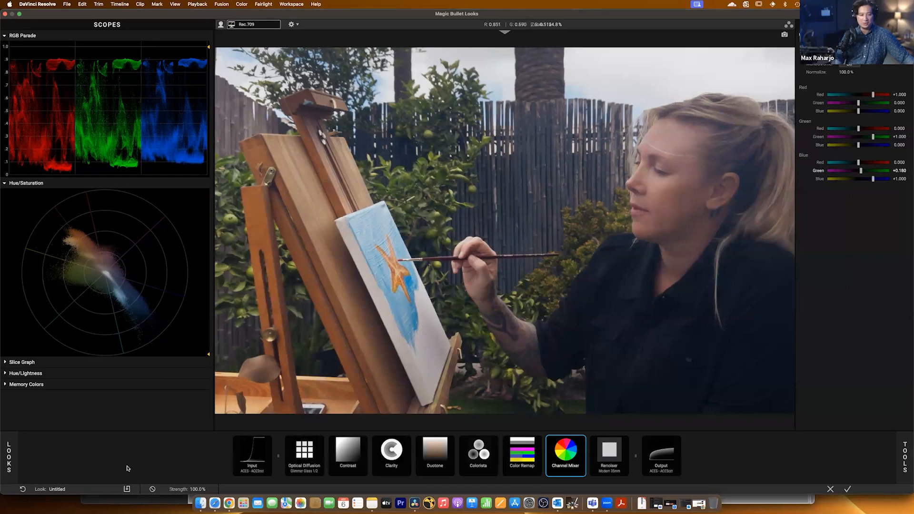
pyautogui.click(153, 490)
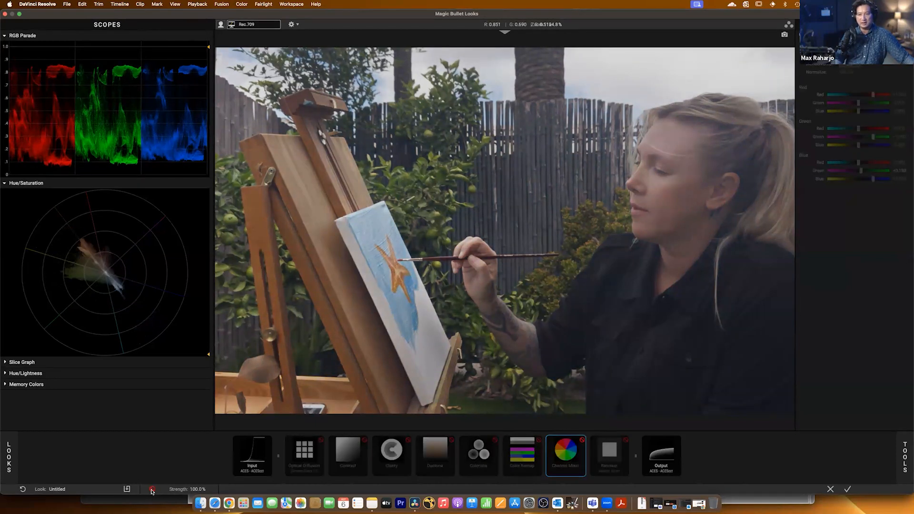
pyautogui.click(152, 490)
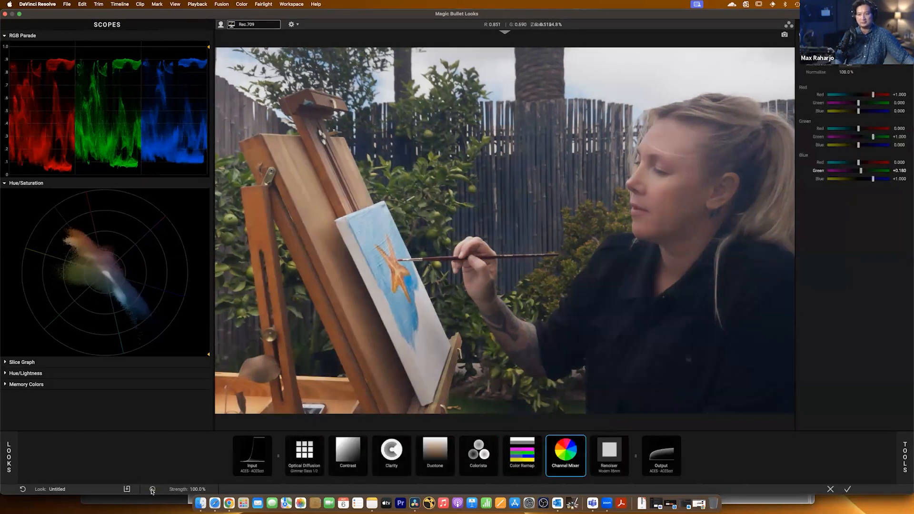
pyautogui.click(848, 486)
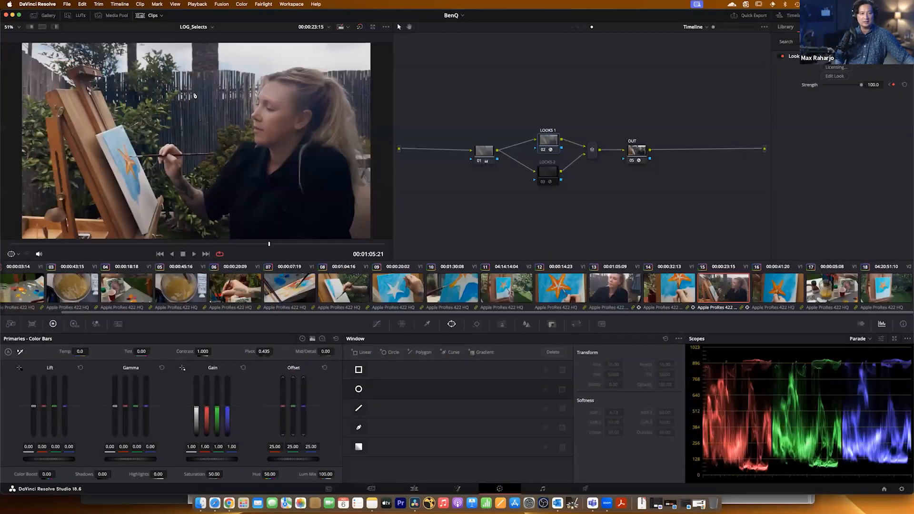
# Review the finished look on the earlier clips from clip 14 back to clip 04, and return to clip 15.
pyautogui.click(687, 290)
pyautogui.click(628, 290)
pyautogui.click(570, 291)
pyautogui.click(514, 291)
pyautogui.click(457, 290)
pyautogui.click(399, 291)
pyautogui.click(285, 290)
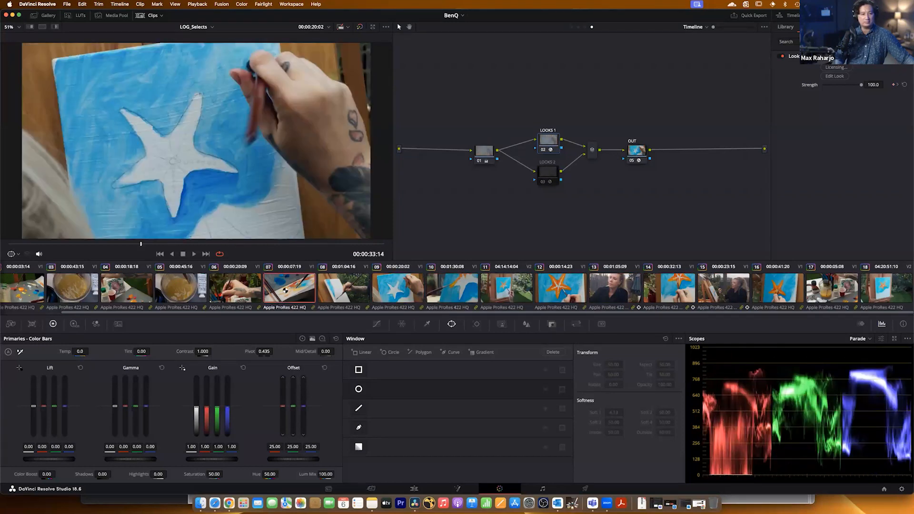
pyautogui.click(235, 290)
pyautogui.click(181, 290)
pyautogui.click(136, 291)
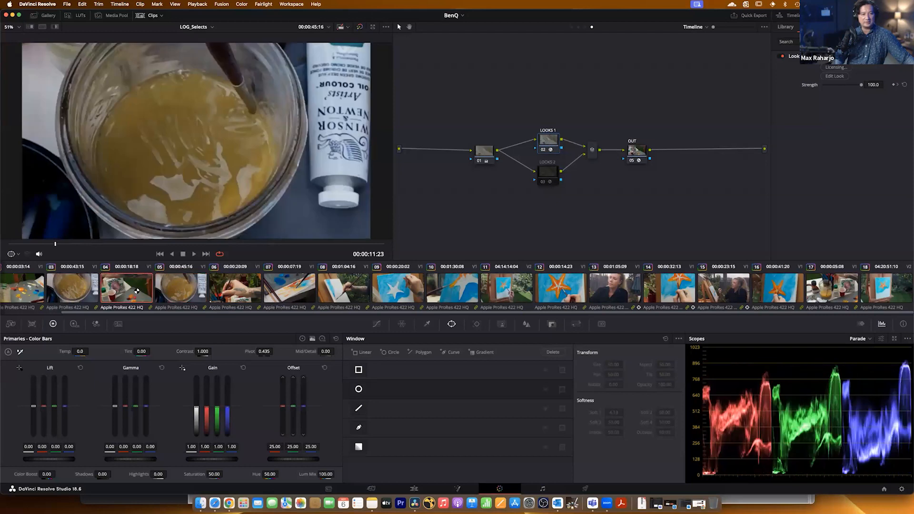
pyautogui.click(707, 292)
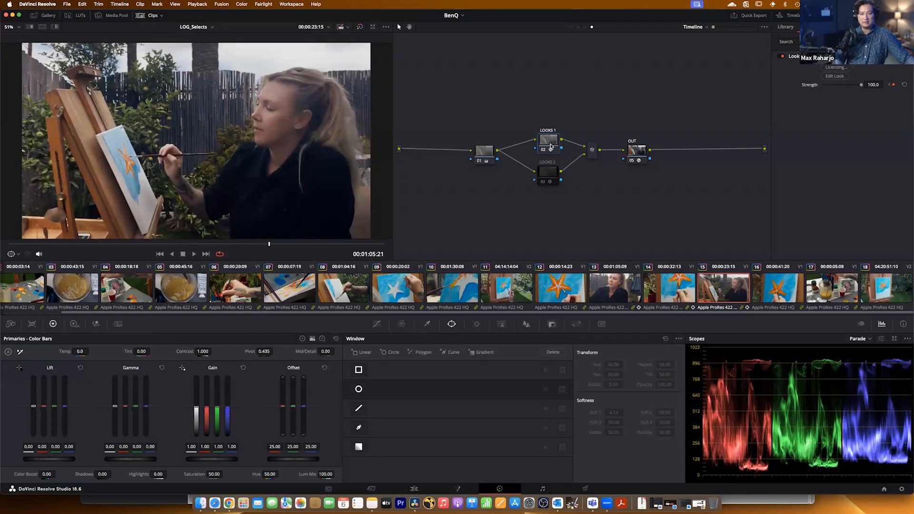
# Enable the LOOKS 2 node and review the mixer node and the OUT node's ACES Transform settings.
pyautogui.click(545, 175)
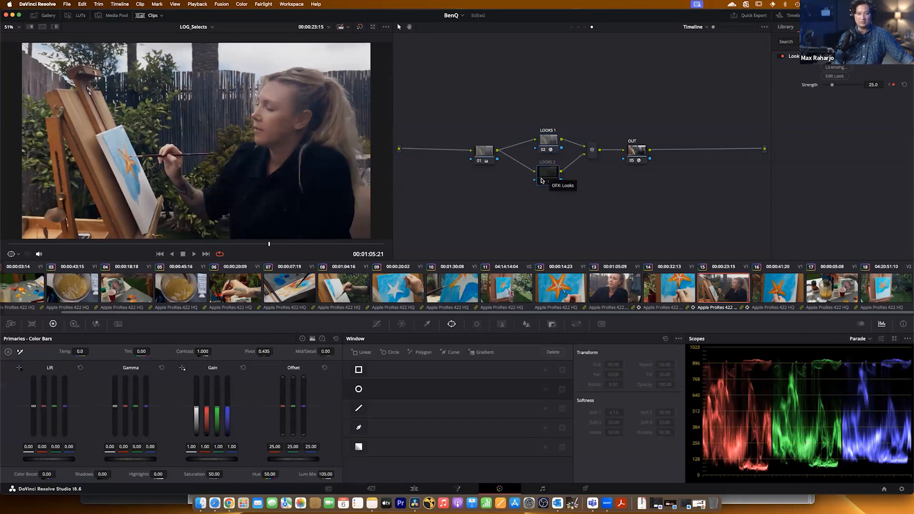
pyautogui.click(543, 182)
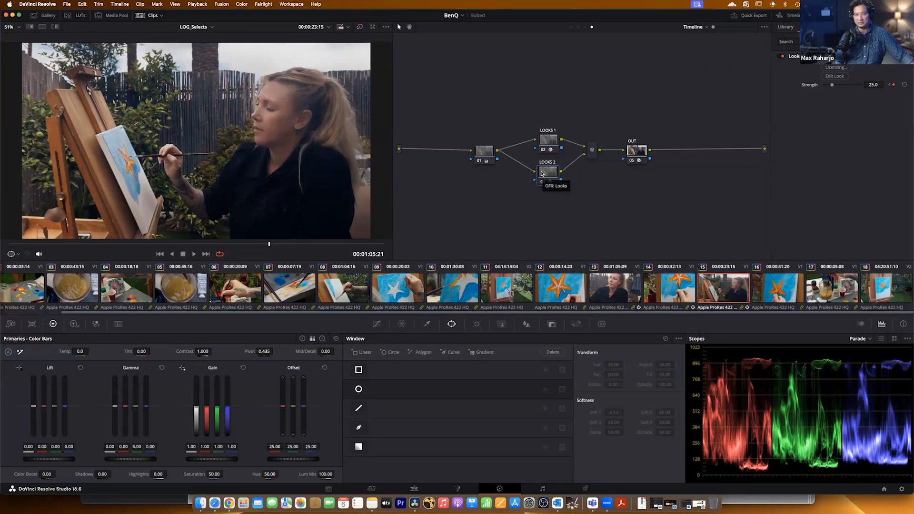
pyautogui.click(549, 142)
pyautogui.click(549, 170)
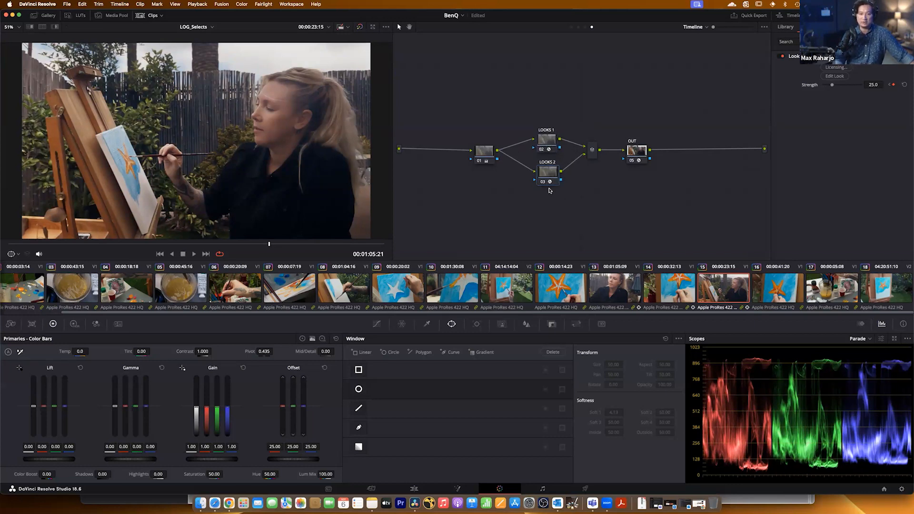
pyautogui.click(593, 151)
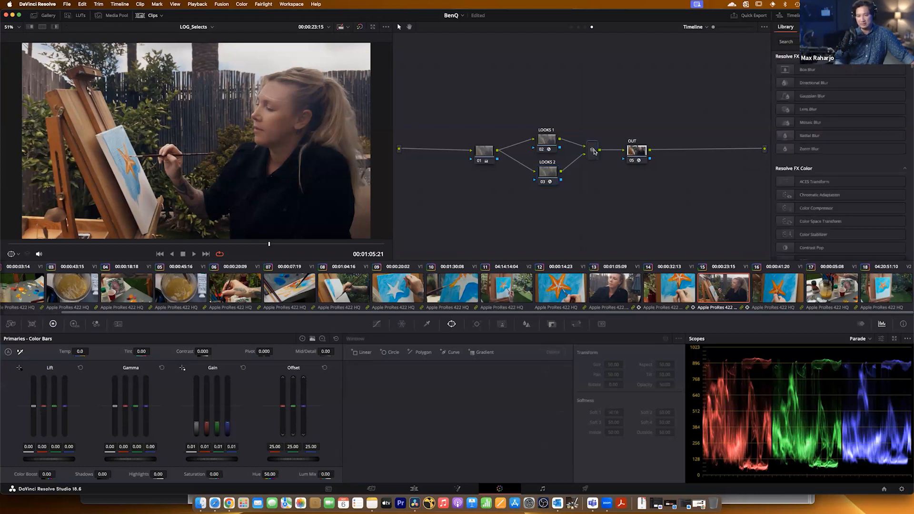
pyautogui.click(633, 150)
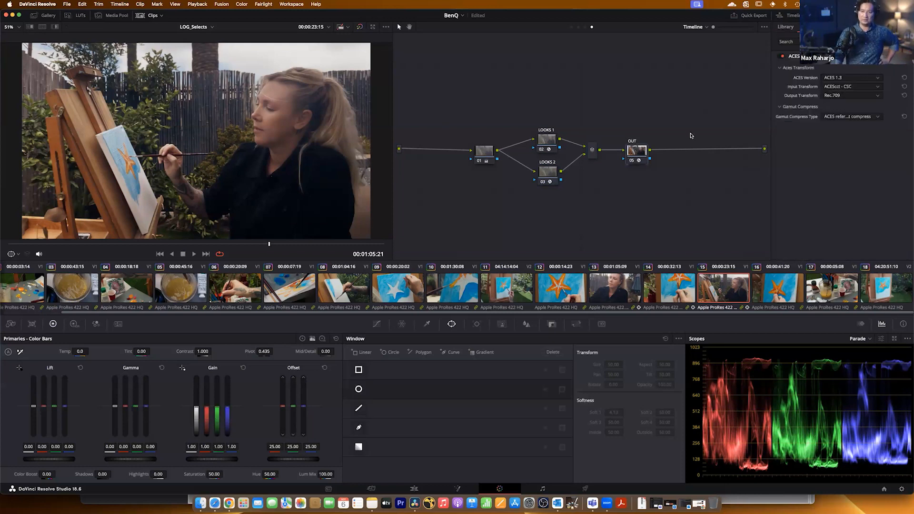
# Open the LOOKS 2 grade in the look editor, inspect its Color Blend, Optical Diffusion and Halation tools, and close the editor.
pyautogui.click(554, 171)
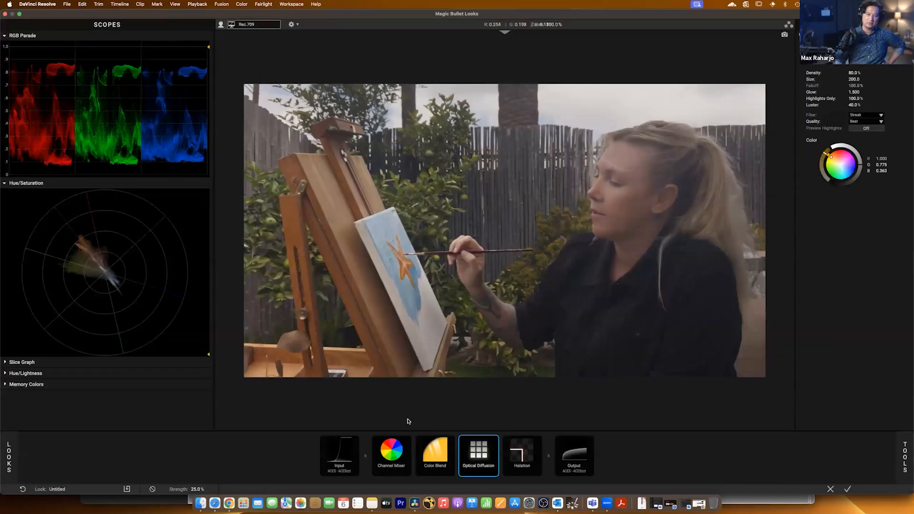
pyautogui.click(421, 455)
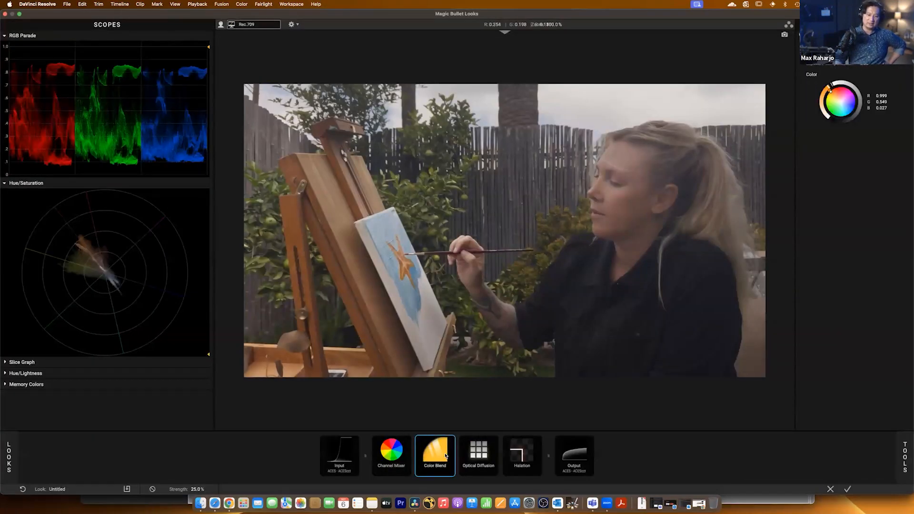
pyautogui.click(451, 440)
pyautogui.click(452, 441)
pyautogui.click(468, 454)
pyautogui.click(514, 456)
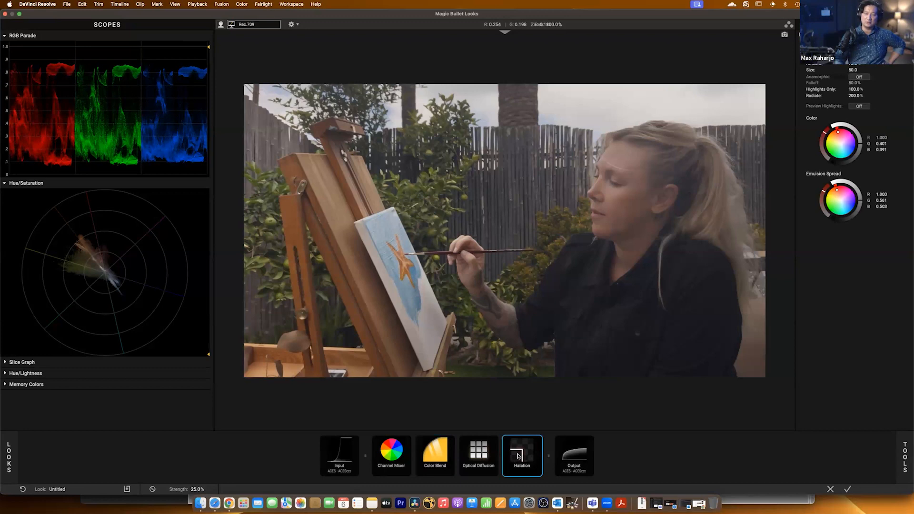
pyautogui.click(847, 488)
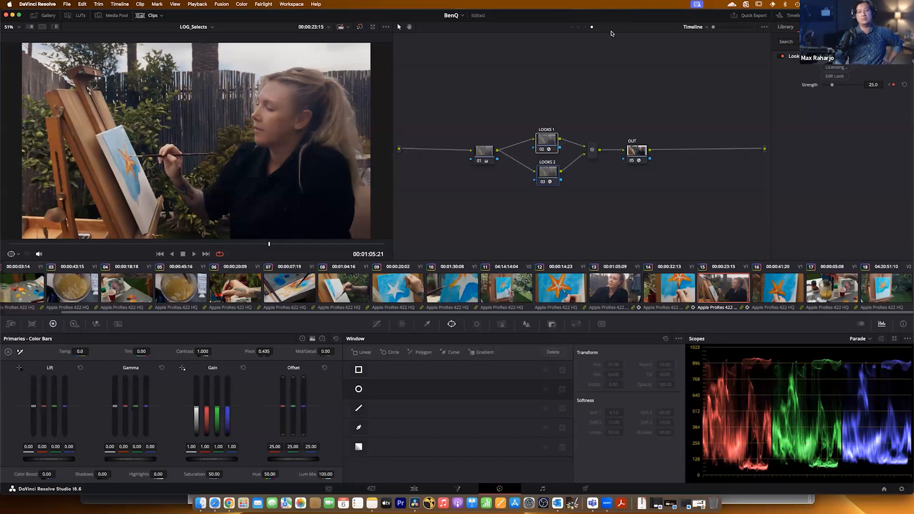
# Show the clip-level node graph and compare the node trees of clips 13, 14 and 15.
pyautogui.click(578, 27)
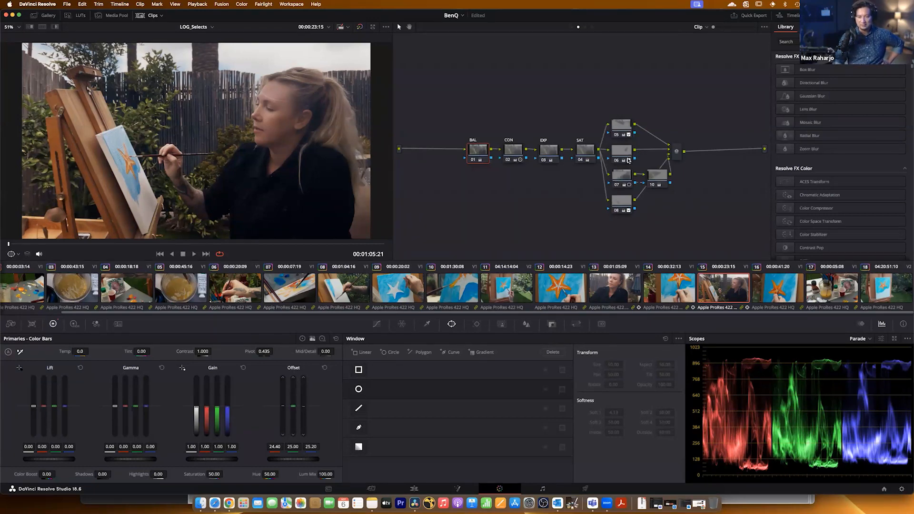
pyautogui.click(621, 289)
pyautogui.click(675, 292)
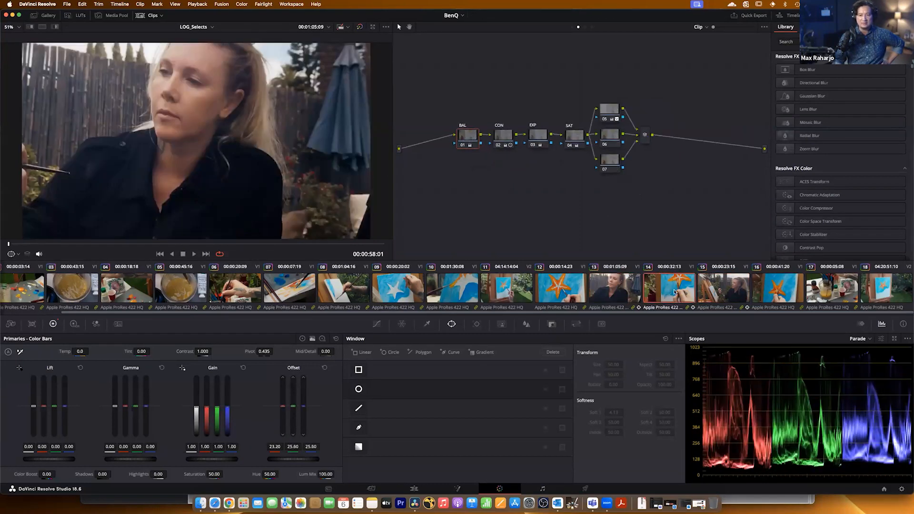
pyautogui.click(715, 291)
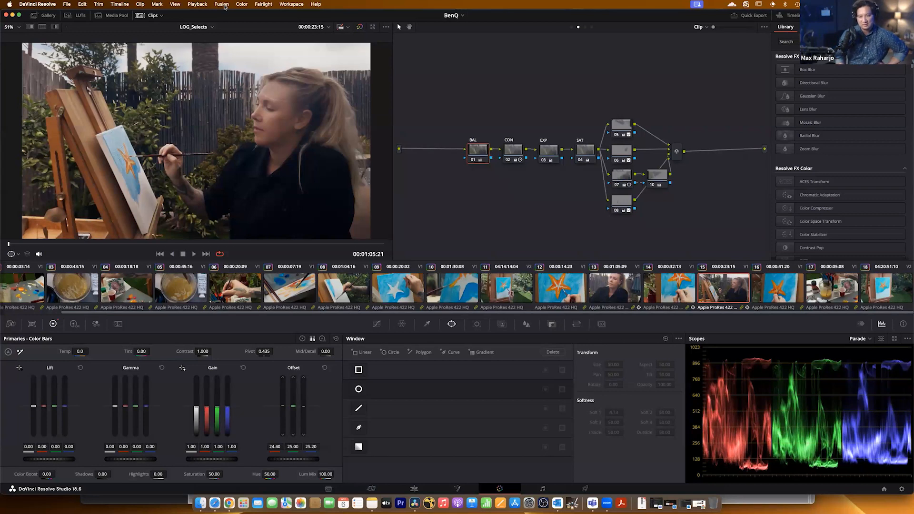
# Switch to the LOG_Selects_v2 timeline and move the first clip's node in line with the graph's input and output.
pyautogui.click(202, 29)
pyautogui.click(212, 54)
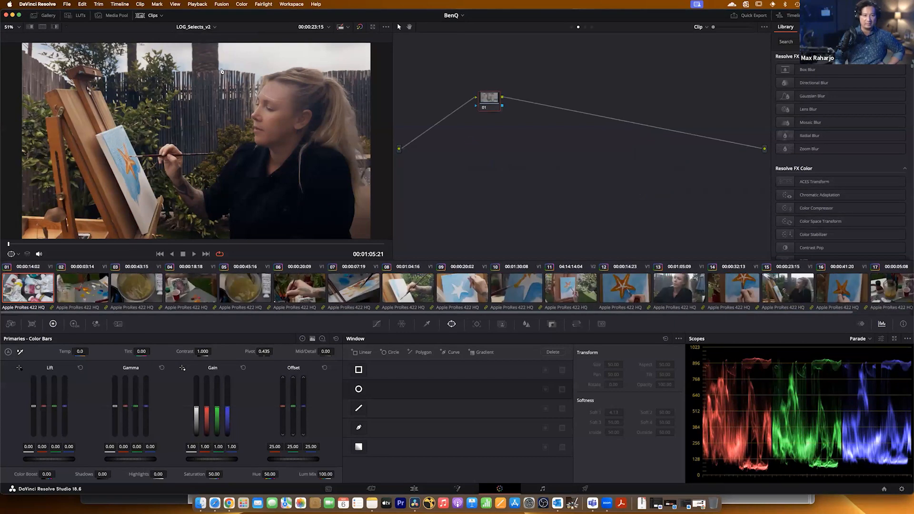
pyautogui.moveTo(495, 109); pyautogui.dragTo(530, 165)
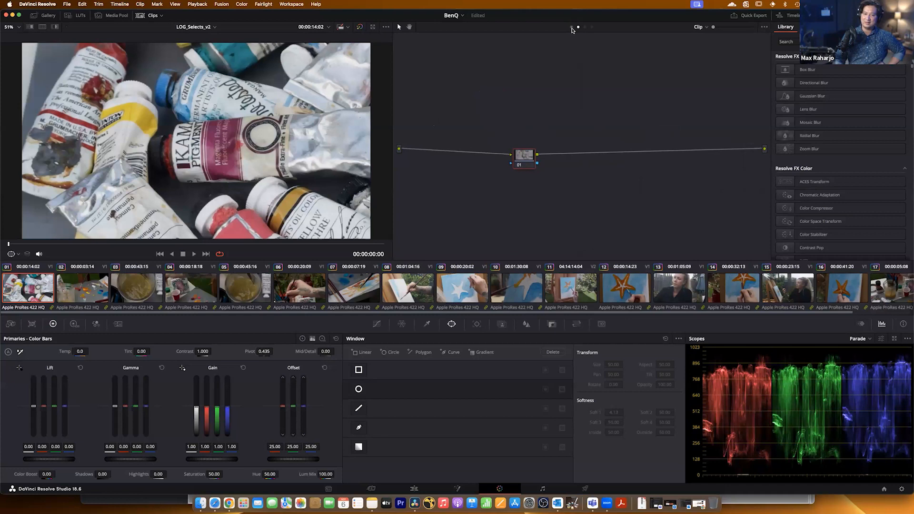
# Check the ACES Transform nodes at Group Pre-Clip and Timeline level, and return to the clip-level graph.
pyautogui.click(572, 27)
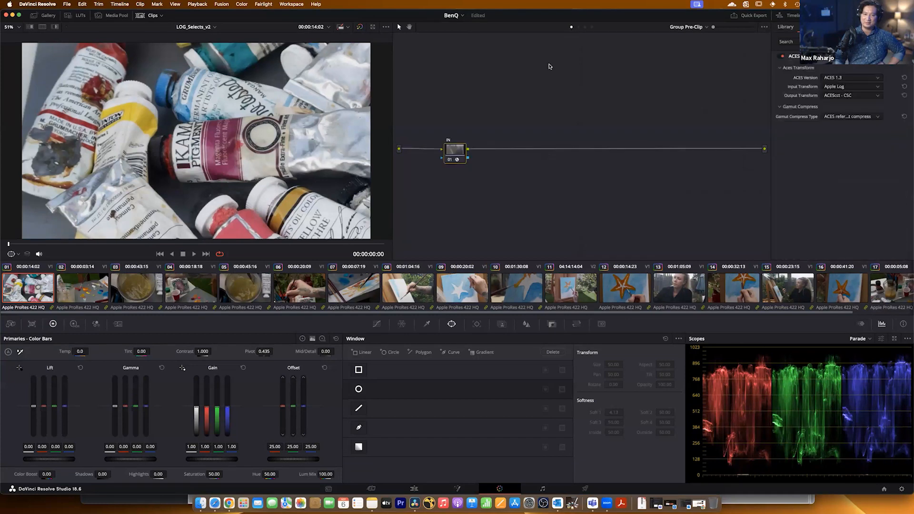
pyautogui.click(592, 28)
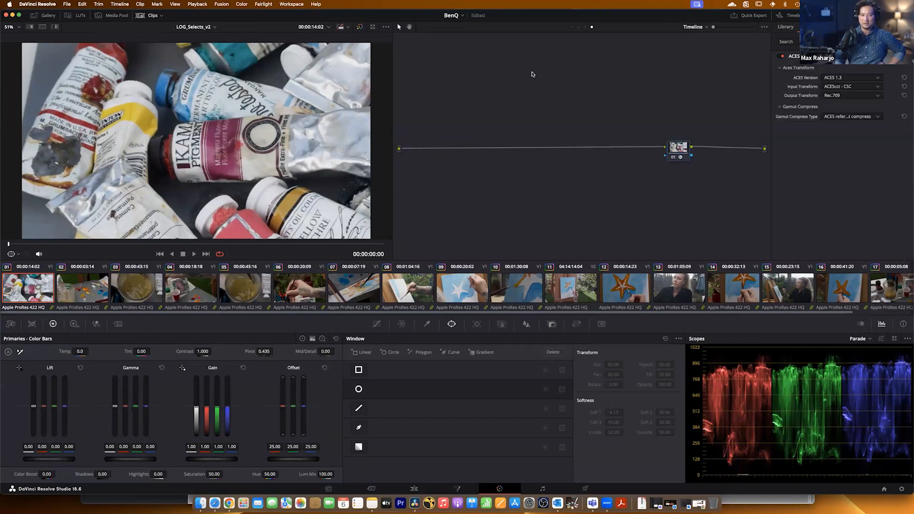
pyautogui.click(578, 27)
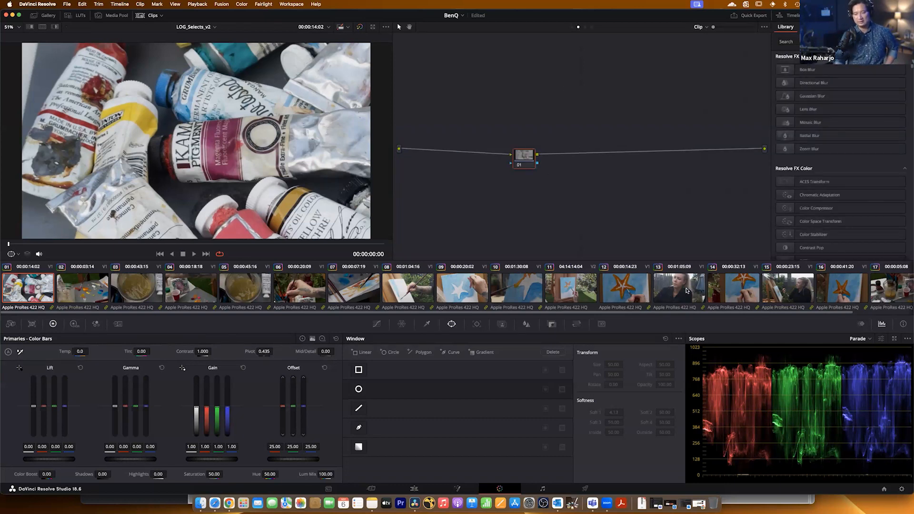
# Select clip 11, move its node to the start of the graph, and label the node NR.
pyautogui.click(573, 289)
pyautogui.moveTo(495, 100); pyautogui.dragTo(479, 152)
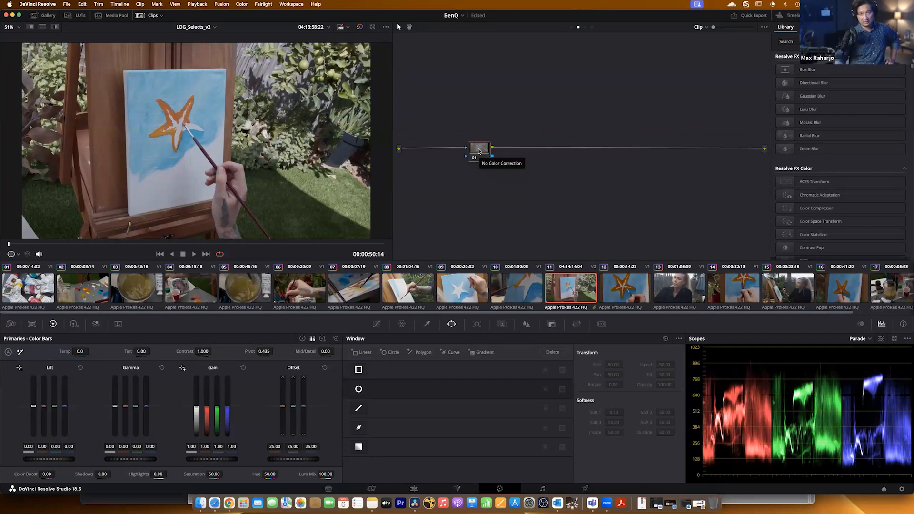
pyautogui.moveTo(479, 152); pyautogui.dragTo(482, 152)
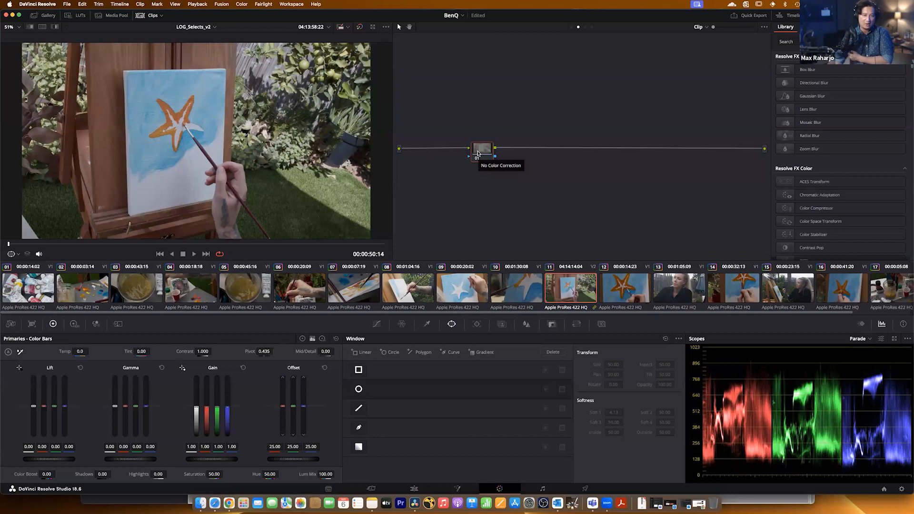
pyautogui.rightClick(478, 150)
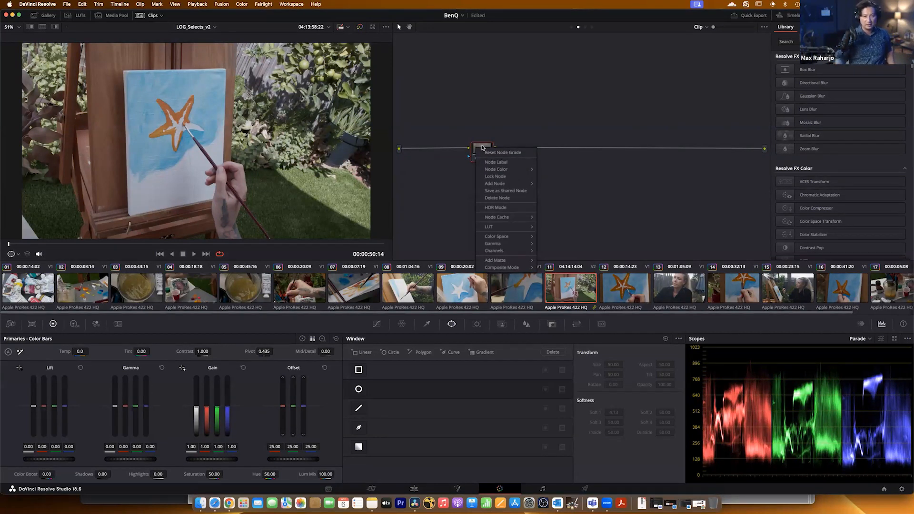
pyautogui.click(488, 163)
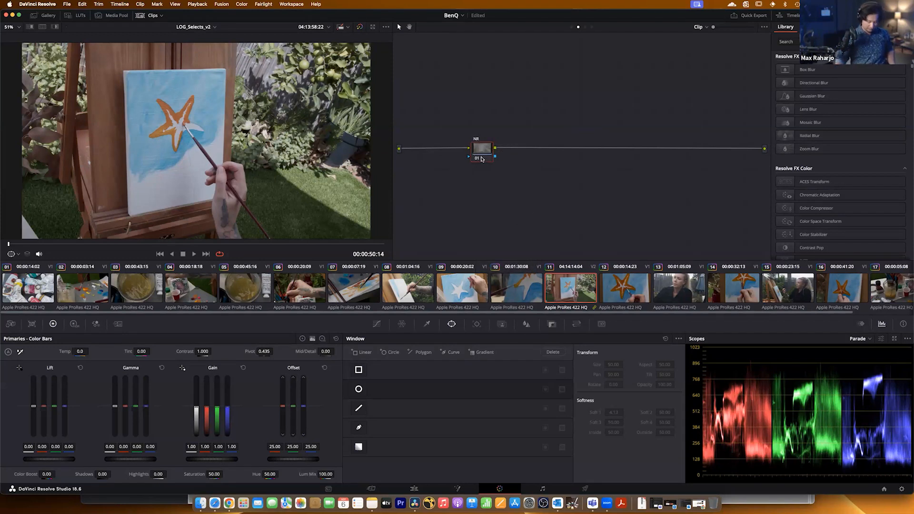
# Add two serial nodes after NR on clip 11 and label them BAL and CON.
pyautogui.hotkey('alt', 's')
pyautogui.rightClick(516, 160)
pyautogui.click(520, 164)
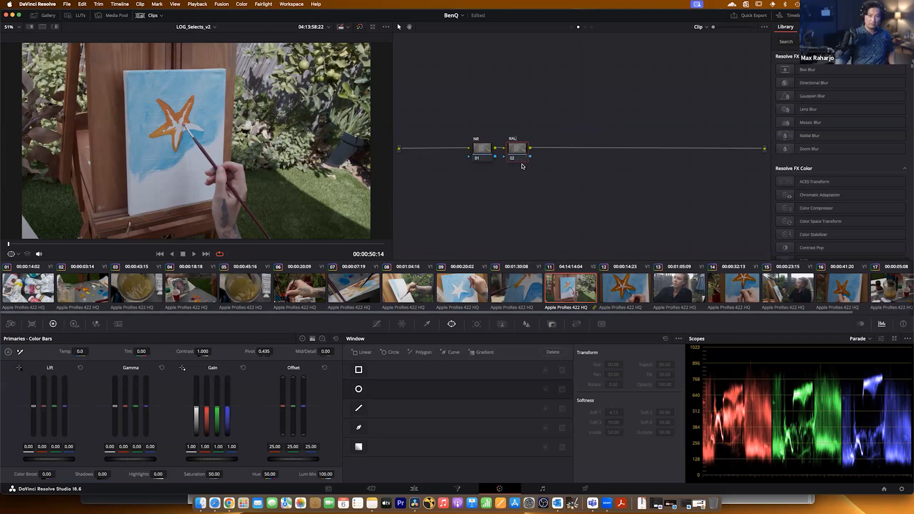
pyautogui.rightClick(517, 152)
pyautogui.click(537, 167)
pyautogui.hotkey('alt', 's')
pyautogui.rightClick(554, 150)
pyautogui.click(566, 168)
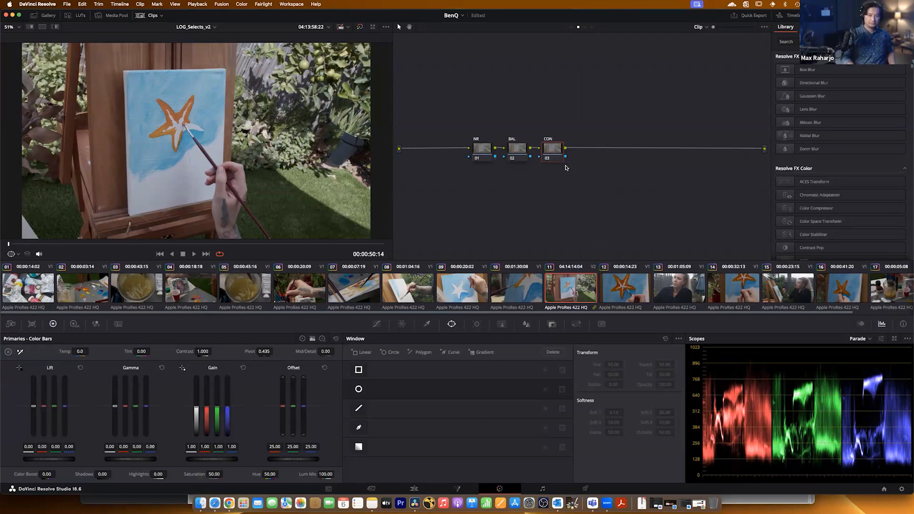
# Add two more serial nodes after CON and label them EXP and SAT.
pyautogui.rightClick(561, 154)
pyautogui.click(571, 165)
pyautogui.press('Return')
pyautogui.hotkey('alt', 's')
pyautogui.rightClick(586, 153)
pyautogui.click(602, 169)
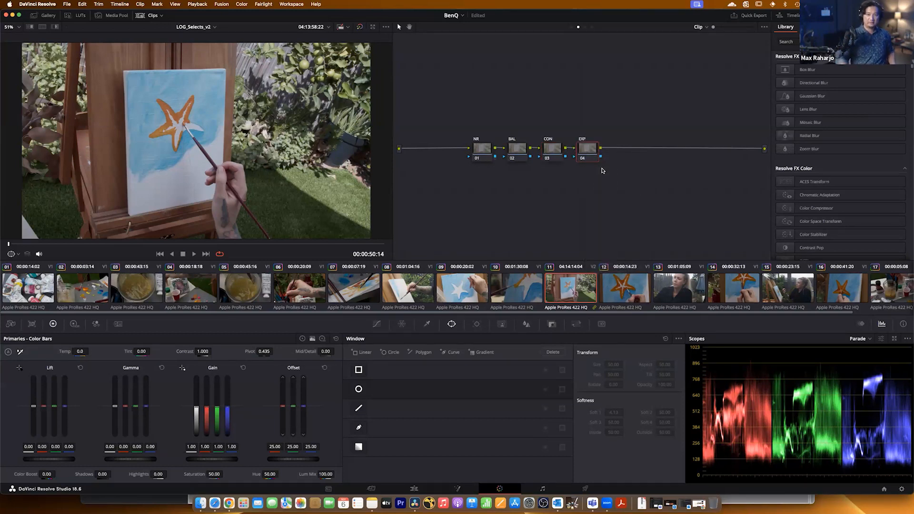
pyautogui.hotkey('alt', 's')
pyautogui.rightClick(626, 151)
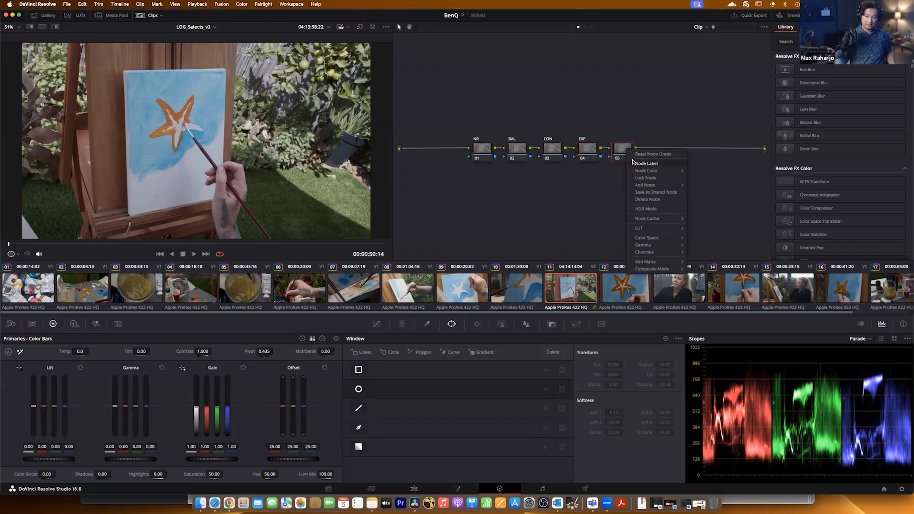
pyautogui.click(633, 163)
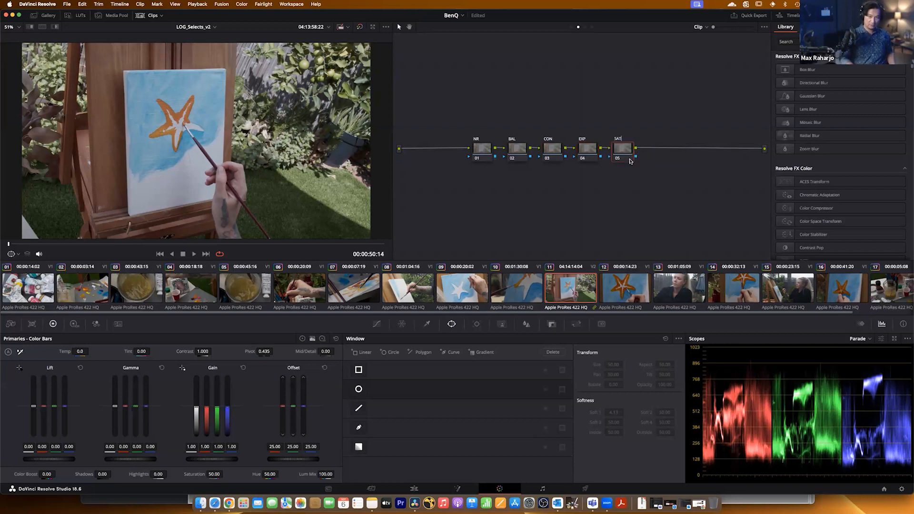
# Add a serial node after SAT with two parallel nodes beneath it, and move the parallel mixer closer to the graph's output.
pyautogui.hotkey('alt', 's')
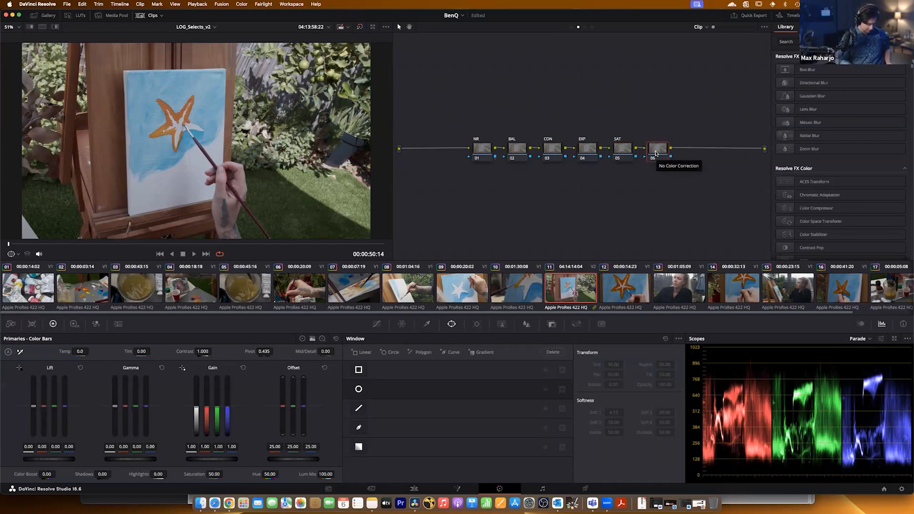
pyautogui.hotkey('alt', 'p')
pyautogui.hotkey('alt', 'p')
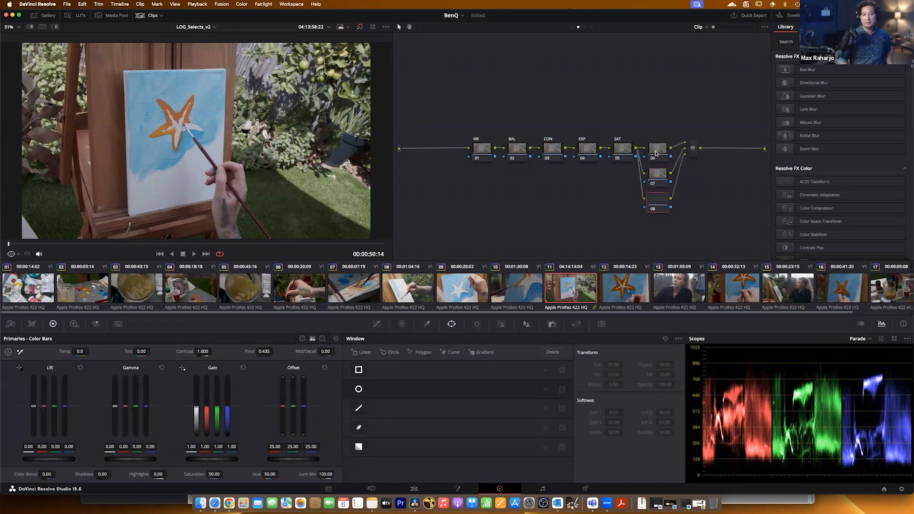
pyautogui.moveTo(693, 149); pyautogui.dragTo(727, 154)
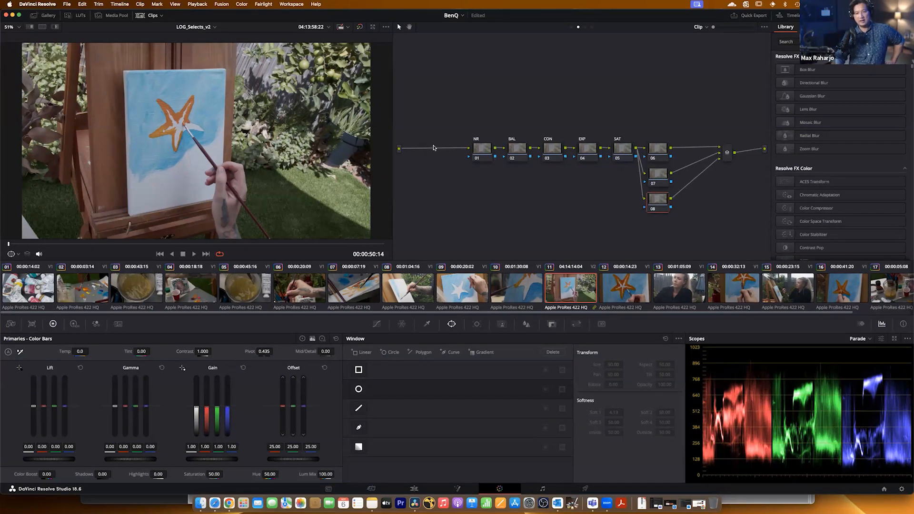
# Copy clip 11's node tree to clips 12 through 17, replacing their existing grades, and check the node graphs of clips 13 to 17.
pyautogui.click(632, 292)
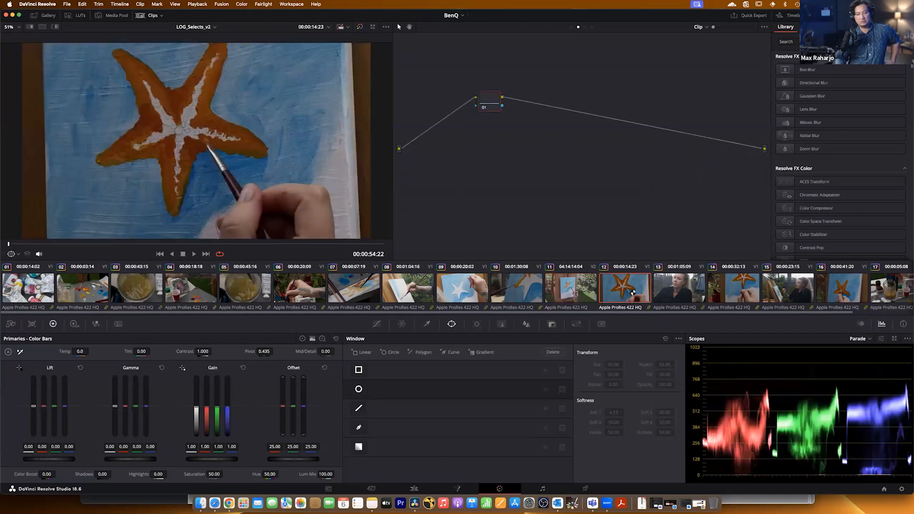
pyautogui.keyDown('shift'); pyautogui.click(897, 293); pyautogui.keyUp('shift')
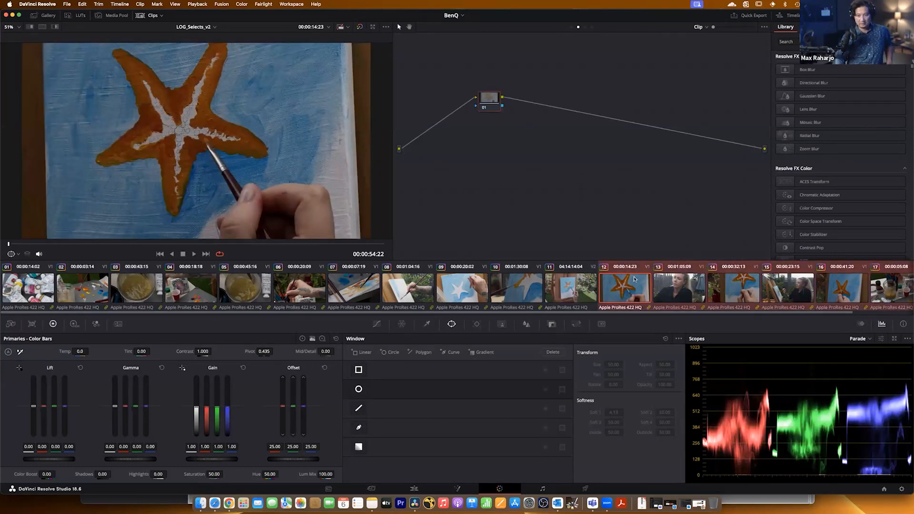
pyautogui.middleClick(568, 289)
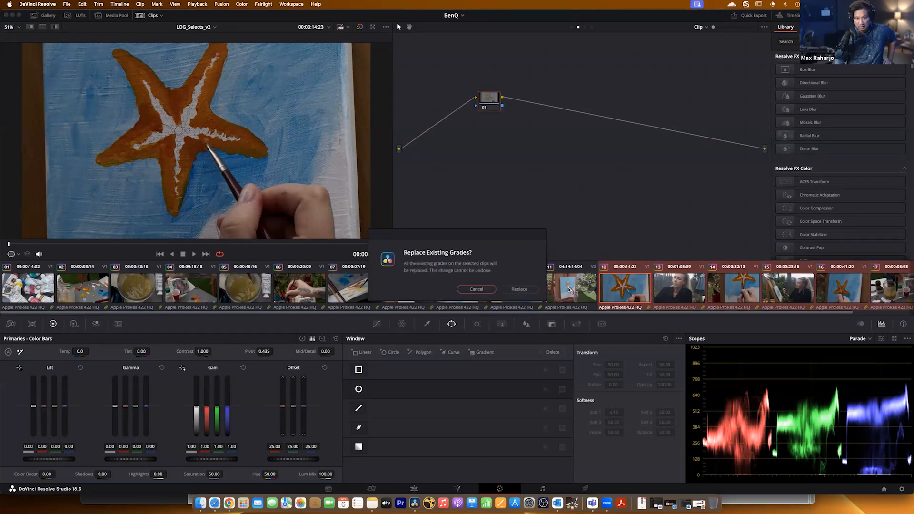
pyautogui.click(522, 289)
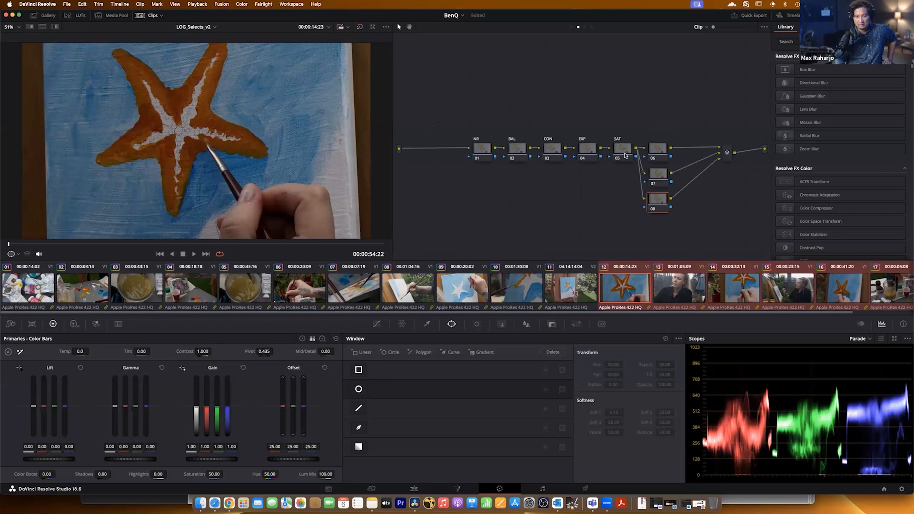
pyautogui.click(688, 289)
pyautogui.click(734, 286)
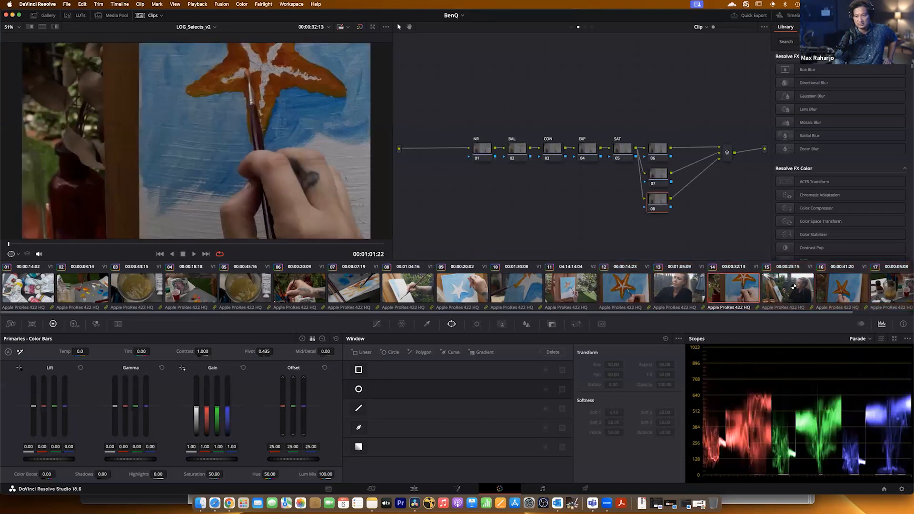
pyautogui.click(794, 287)
pyautogui.click(831, 284)
pyautogui.click(871, 287)
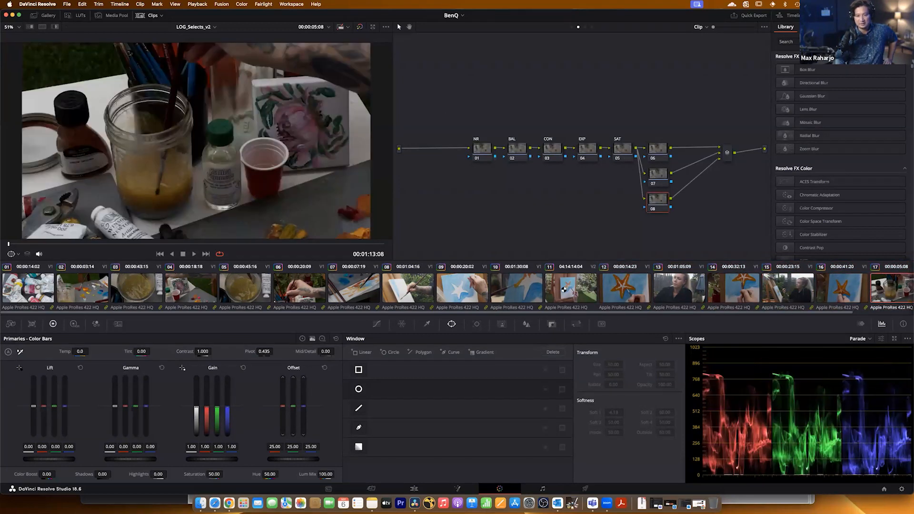
# On clip 11, move the parallel mixer nearer its nodes and set the CON node's pivot to 0.413 and contrast to 1.170.
pyautogui.click(564, 289)
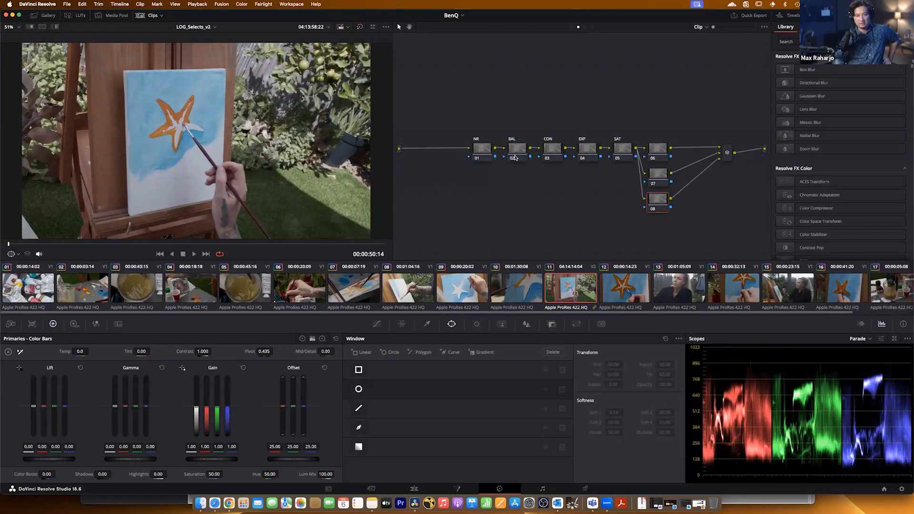
pyautogui.moveTo(728, 153); pyautogui.dragTo(710, 154)
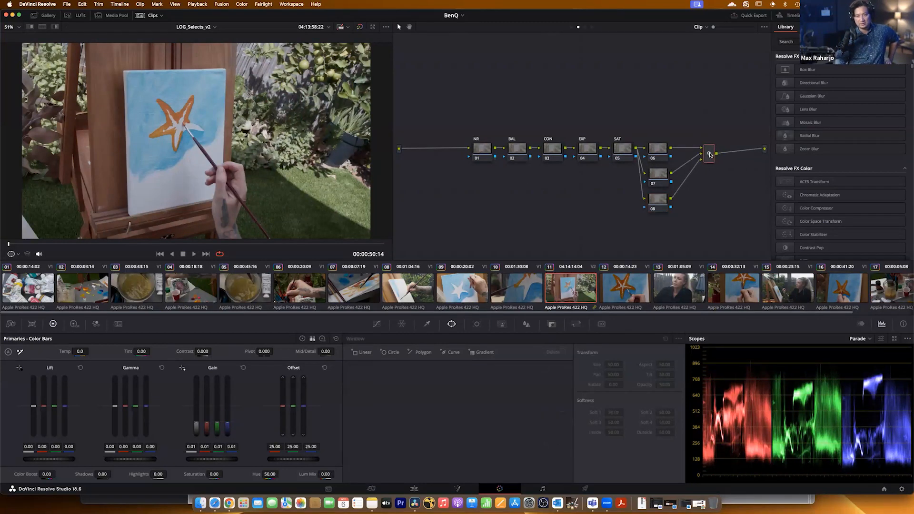
pyautogui.click(551, 152)
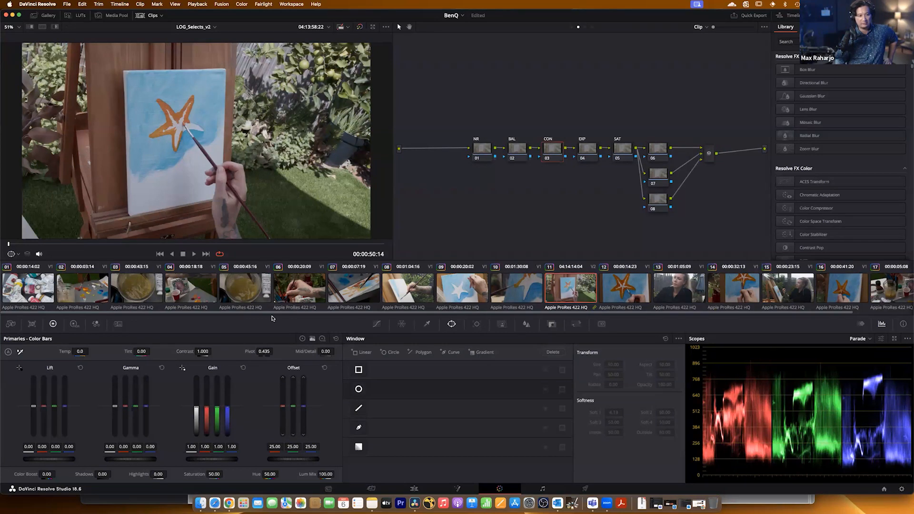
pyautogui.doubleClick(262, 353)
pyautogui.write('.413')
pyautogui.press('Return')
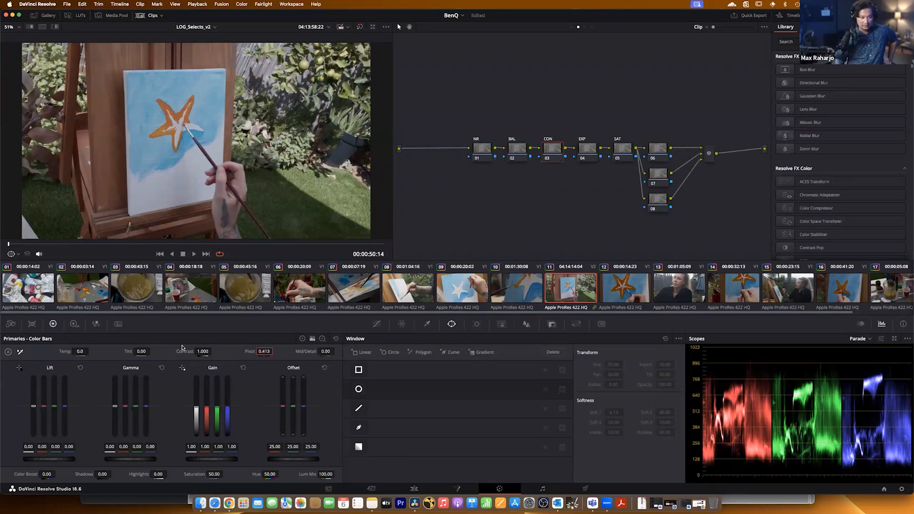
pyautogui.moveTo(202, 352); pyautogui.dragTo(214, 351)
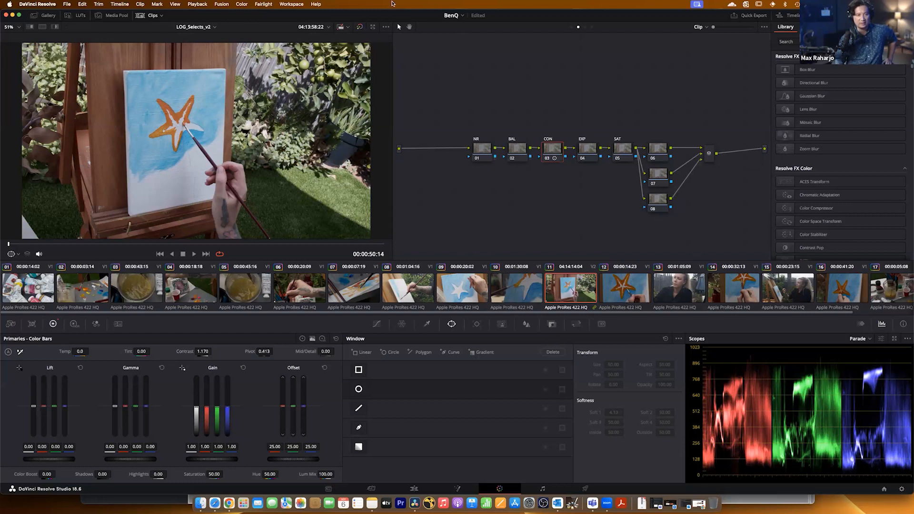
# Try to ripple the CON node changes to the current group, and compare clips 11 and 12.
pyautogui.click(241, 5)
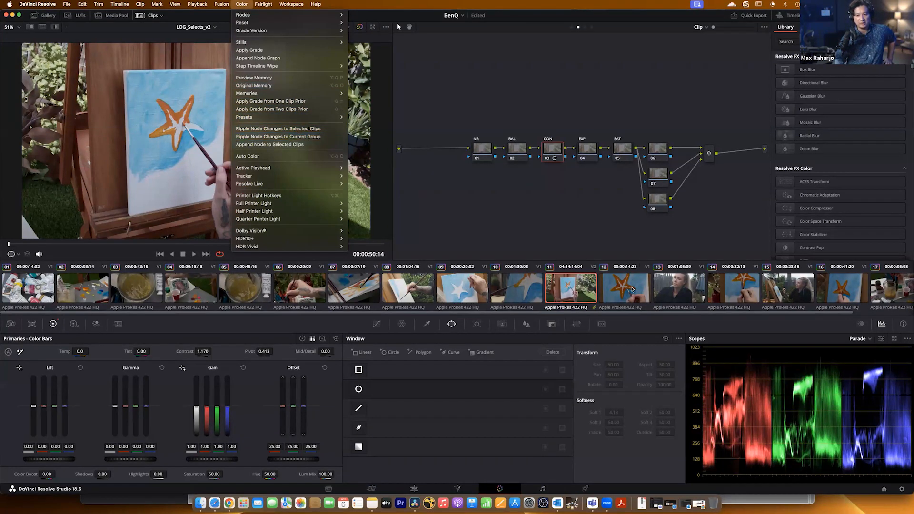
pyautogui.click(286, 139)
pyautogui.click(632, 286)
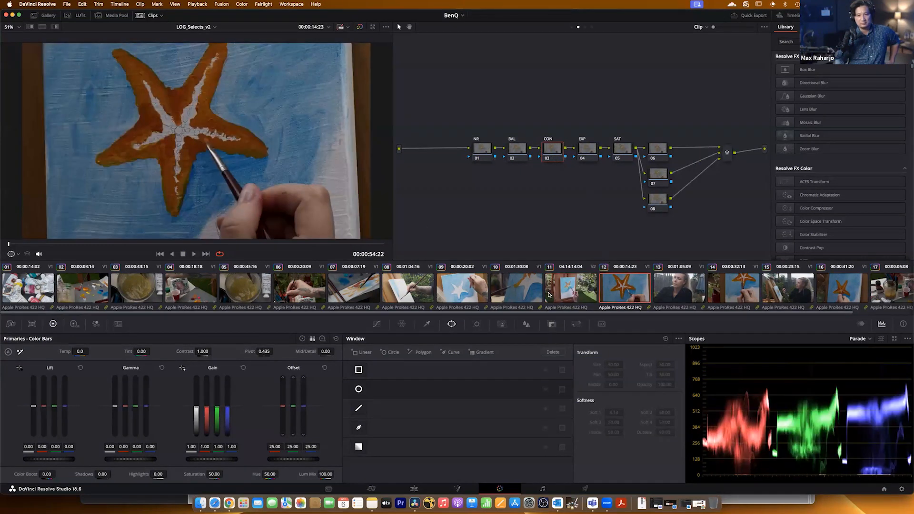
pyautogui.click(528, 299)
pyautogui.click(586, 293)
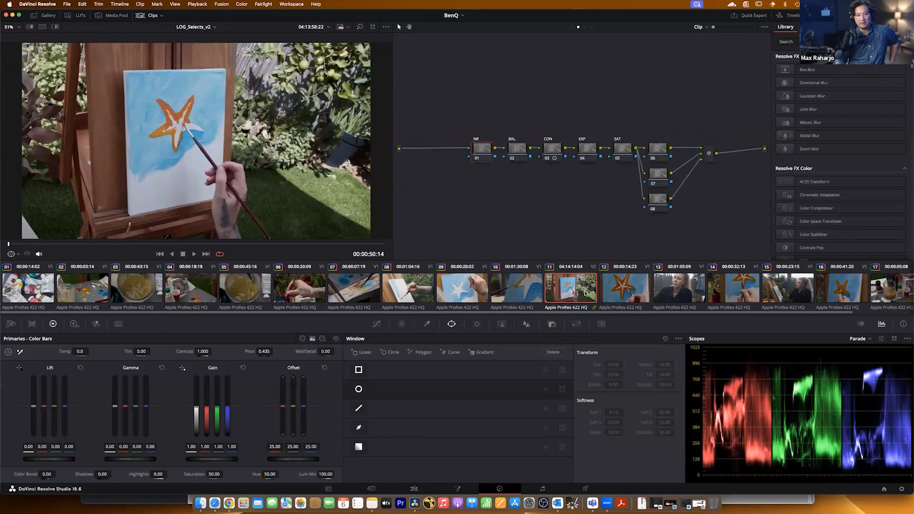
pyautogui.click(641, 292)
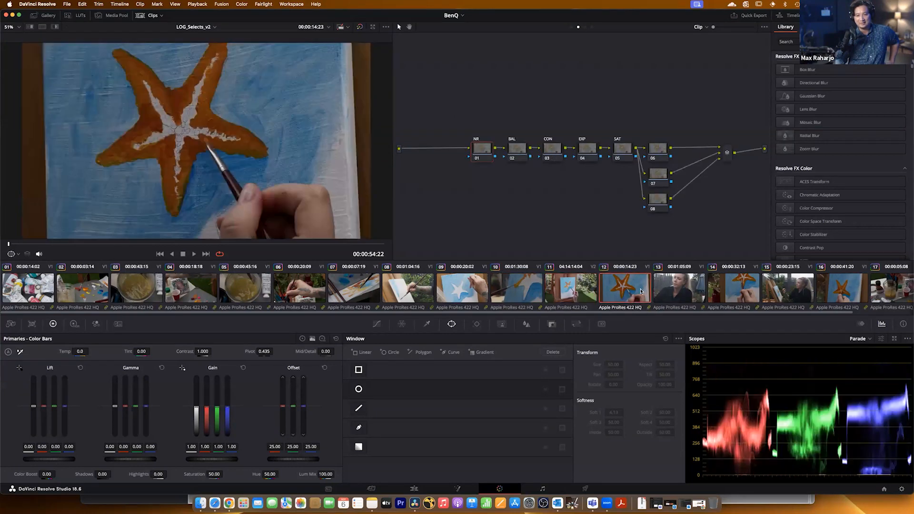
pyautogui.click(589, 292)
# Copy clip 11's grade and node tree to clip 18.
pyautogui.hscroll(3, 690, 293)
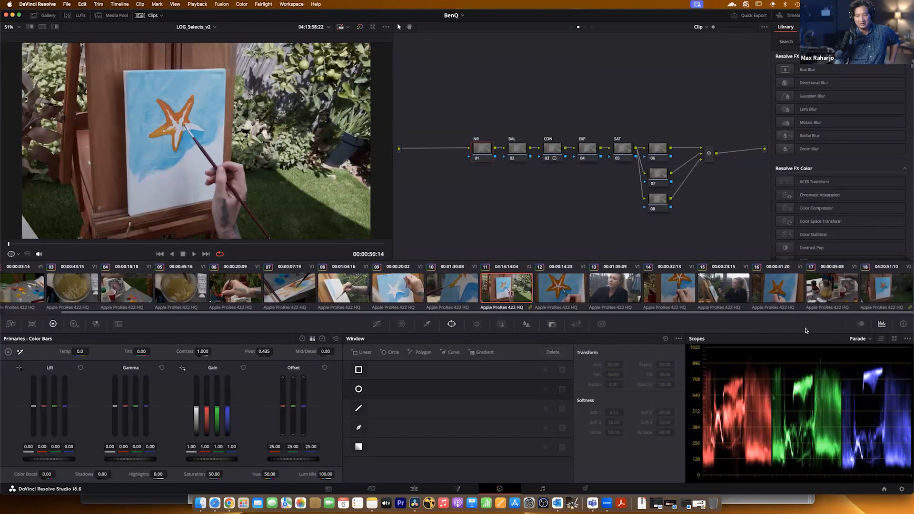
pyautogui.click(879, 289)
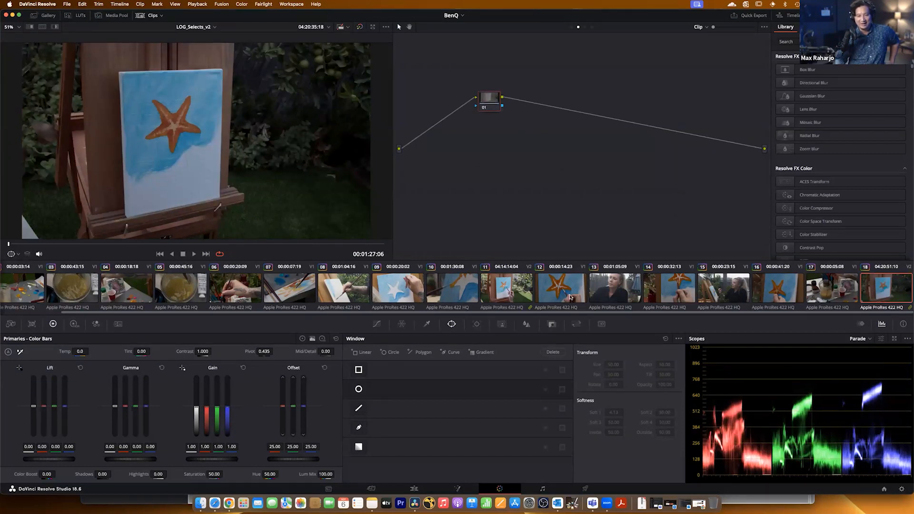
pyautogui.middleClick(509, 292)
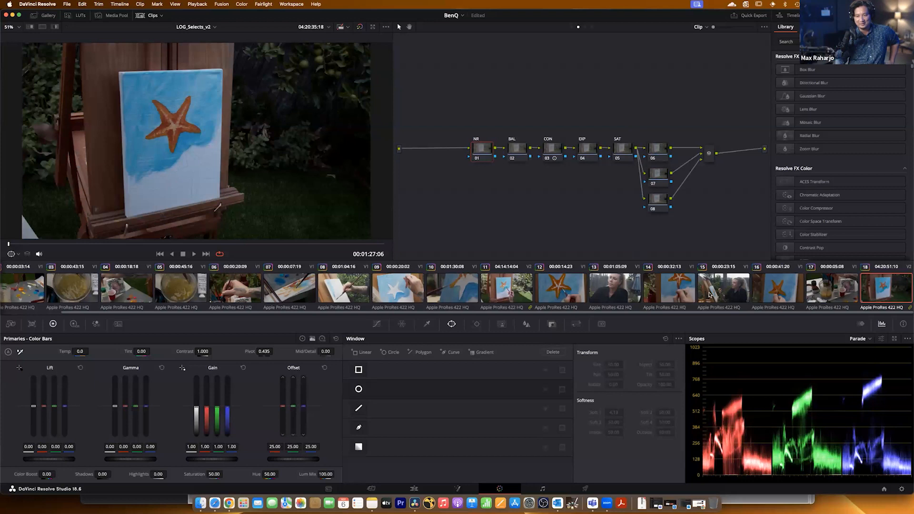
# Return to clip 11 and reset the grade of its CON node.
pyautogui.hscroll(-3, 757, 309)
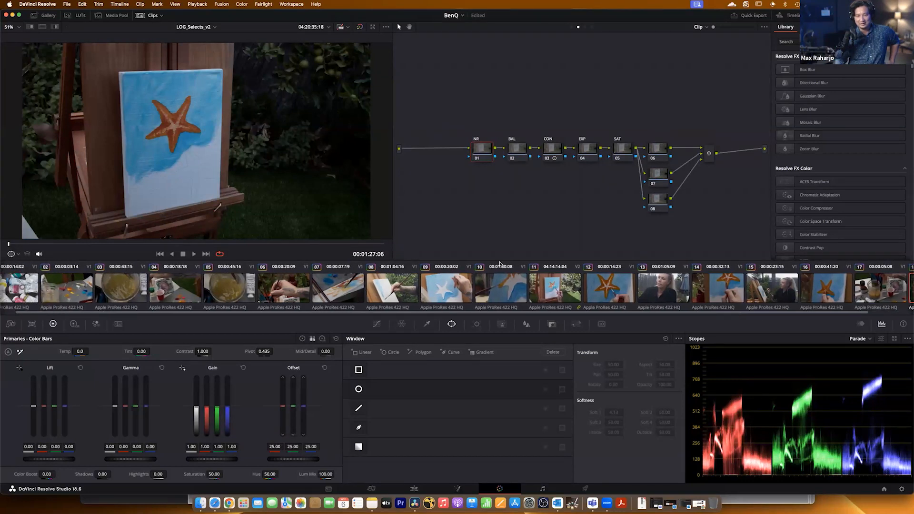
pyautogui.click(558, 290)
pyautogui.rightClick(551, 146)
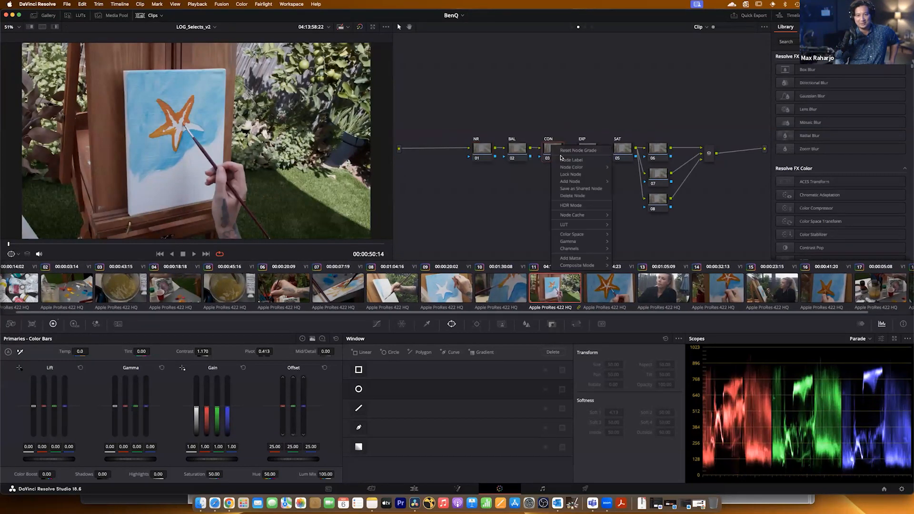
pyautogui.click(562, 150)
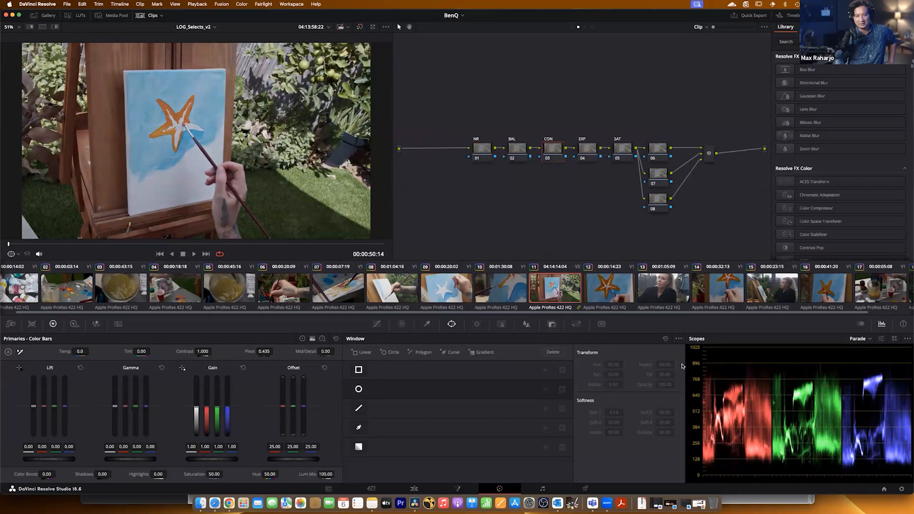
# Set the CON node's contrast to 1.260 on clip 11, ripple the change to selected clips 12 and 13, and check both.
pyautogui.keyDown('shift'); pyautogui.click(666, 297); pyautogui.keyUp('shift')
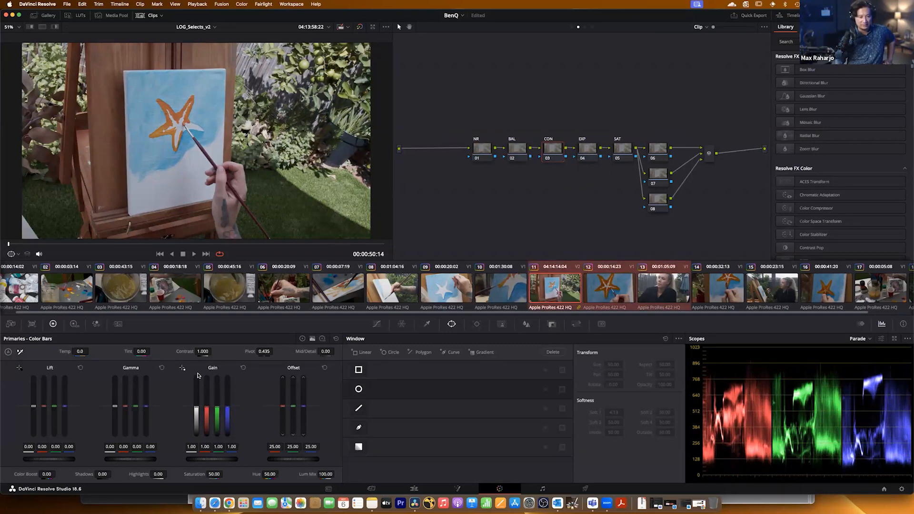
pyautogui.moveTo(202, 351); pyautogui.dragTo(213, 351)
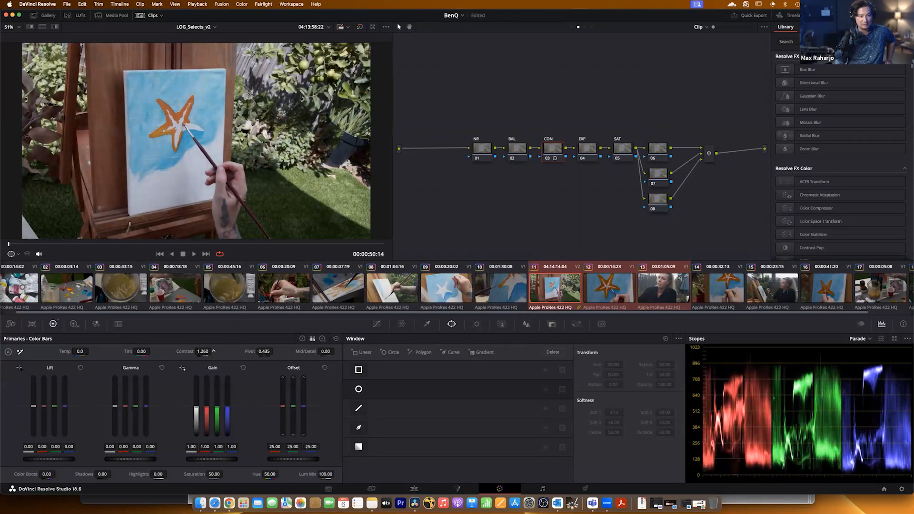
pyautogui.click(246, 6)
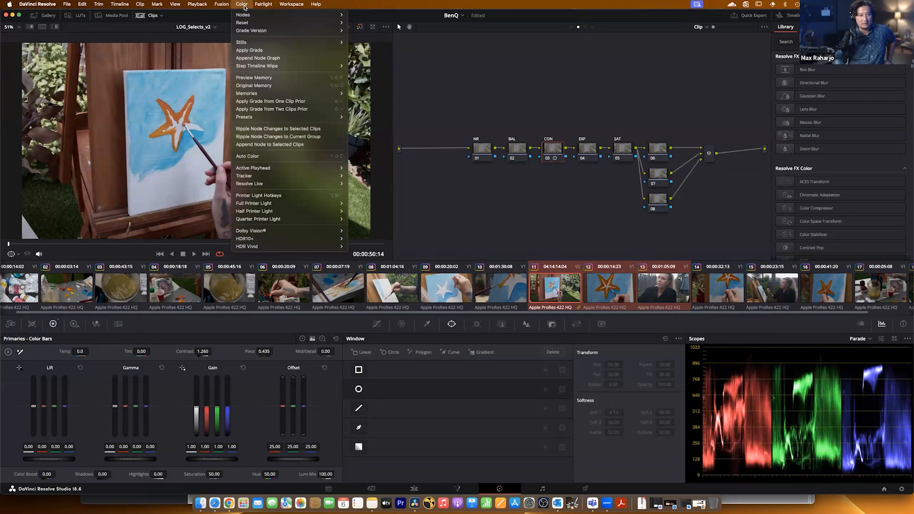
pyautogui.click(279, 129)
pyautogui.click(618, 294)
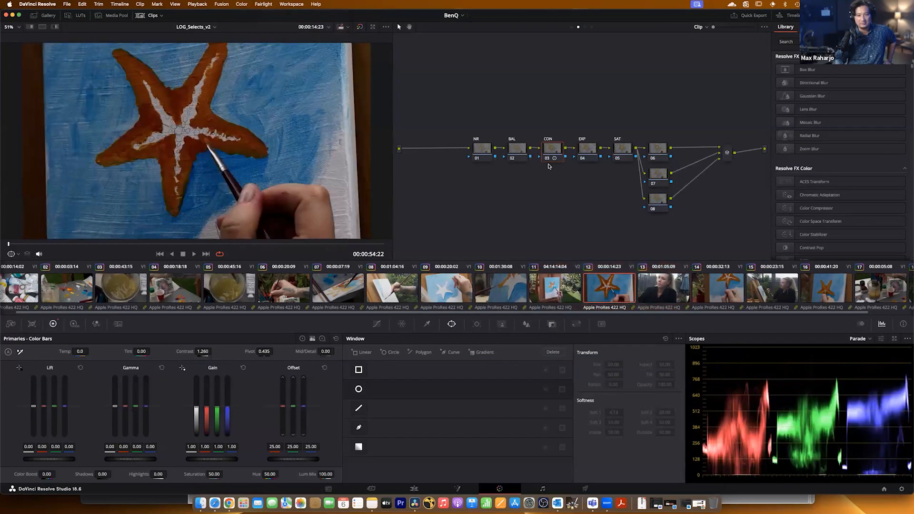
pyautogui.click(667, 292)
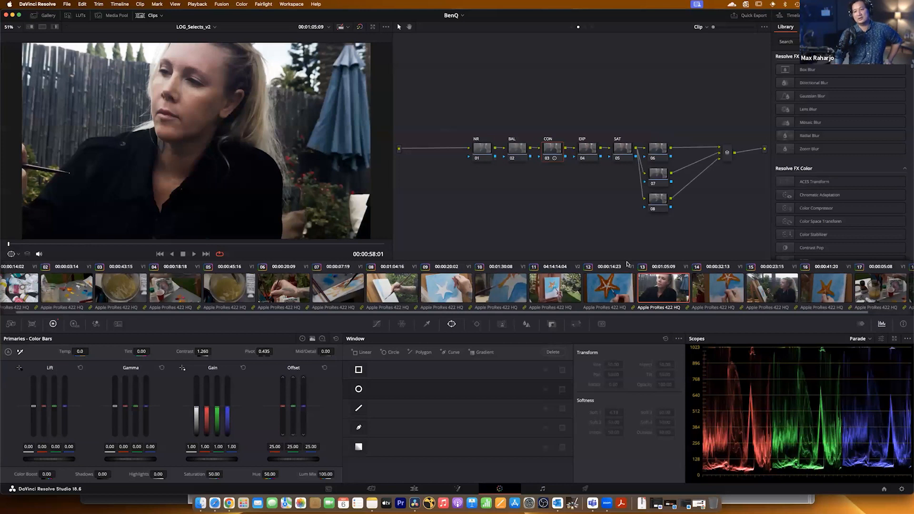
pyautogui.click(610, 294)
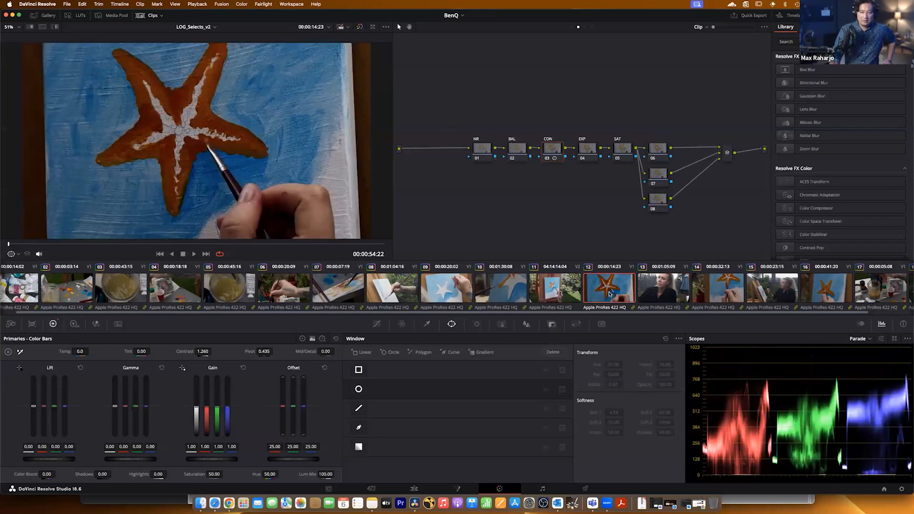
# Return to clip 11 and select its BAL node.
pyautogui.click(578, 293)
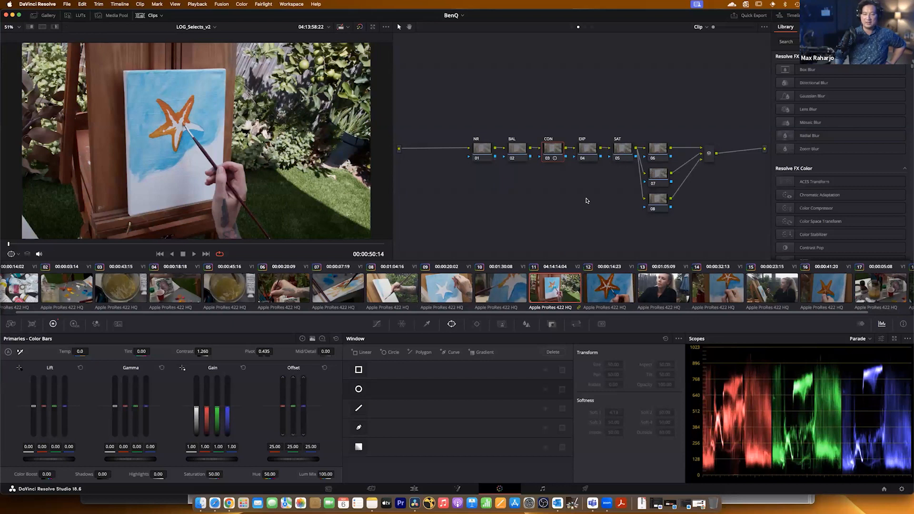
pyautogui.rightClick(553, 149)
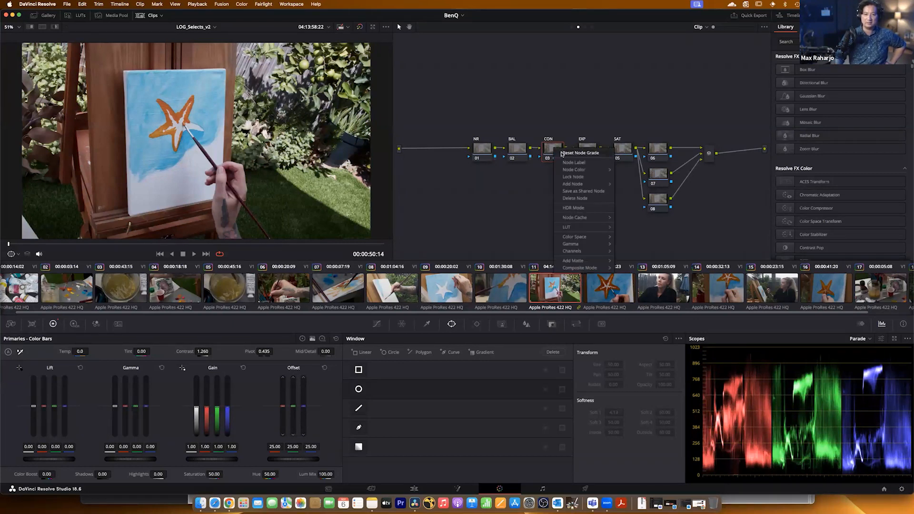
pyautogui.press('Escape')
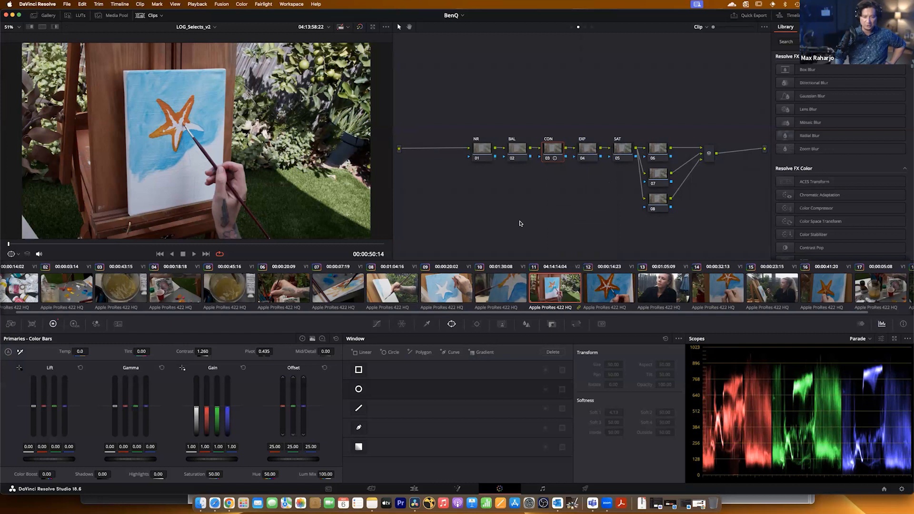
pyautogui.click(488, 157)
pyautogui.click(513, 156)
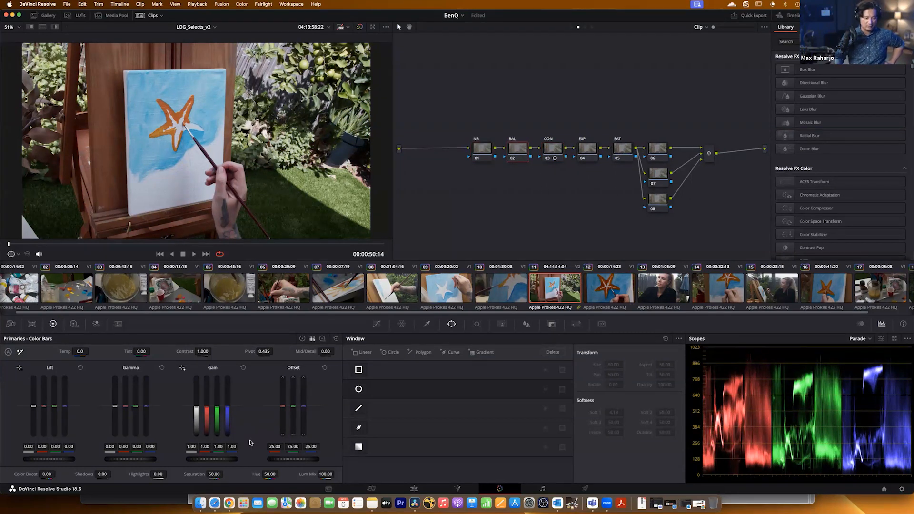
# Review the BENQ_MAXON_POSTPRO_3.pdf workflow overview in Chrome, and return to DaVinci Resolve to open the LOG_Selects timeline.
pyautogui.click(165, 499)
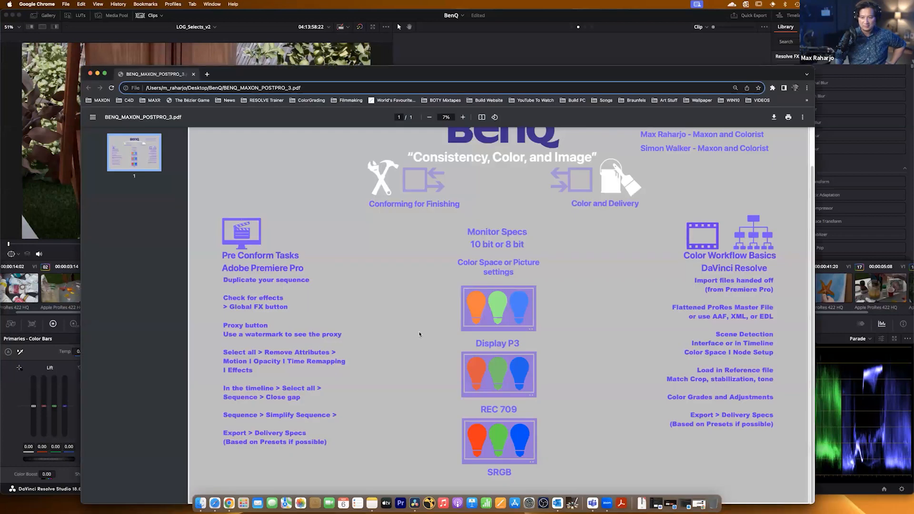
pyautogui.click(605, 38)
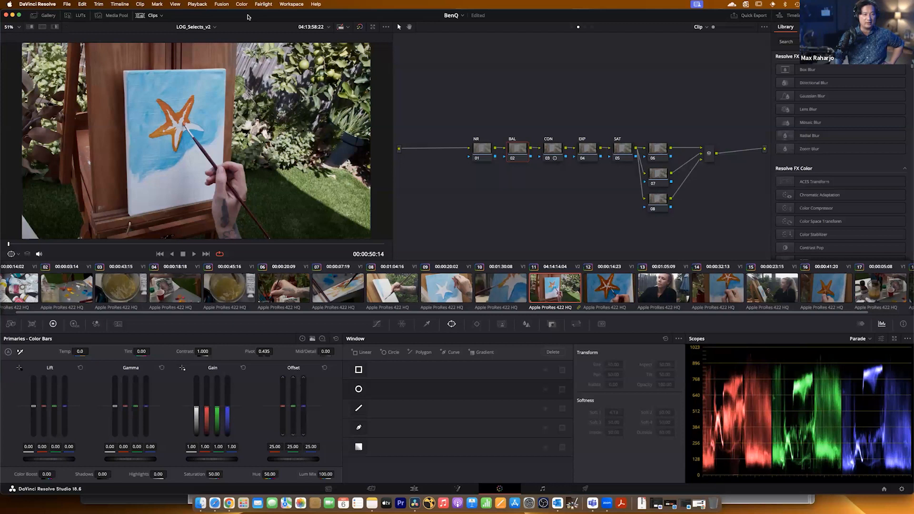
pyautogui.click(213, 27)
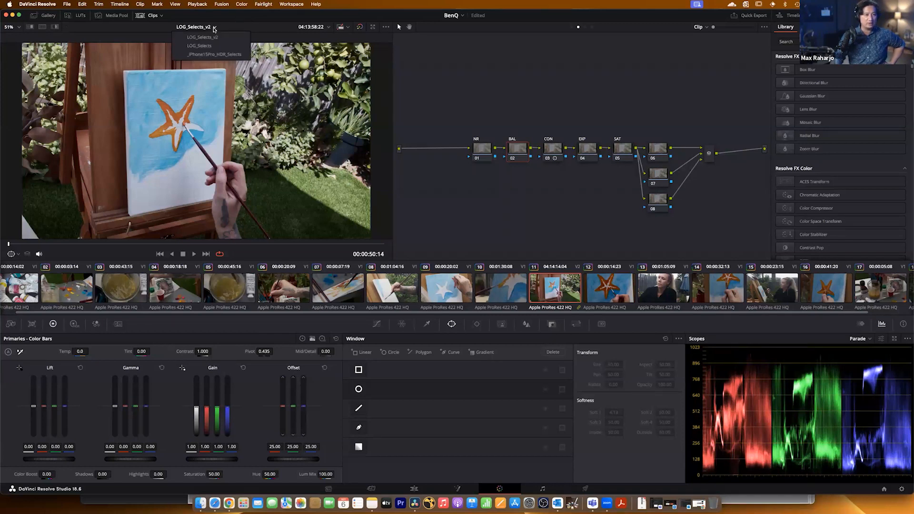
pyautogui.click(213, 45)
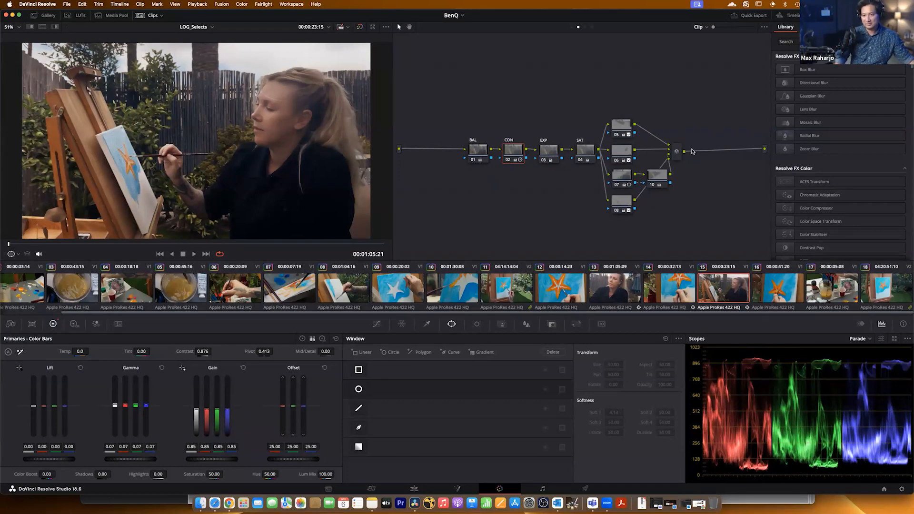
# Inspect node 10 and the clips in LOG_Selects, and move clip 15's mixer node slightly farther from the parallel nodes.
pyautogui.moveTo(678, 152); pyautogui.dragTo(695, 151)
pyautogui.click(658, 178)
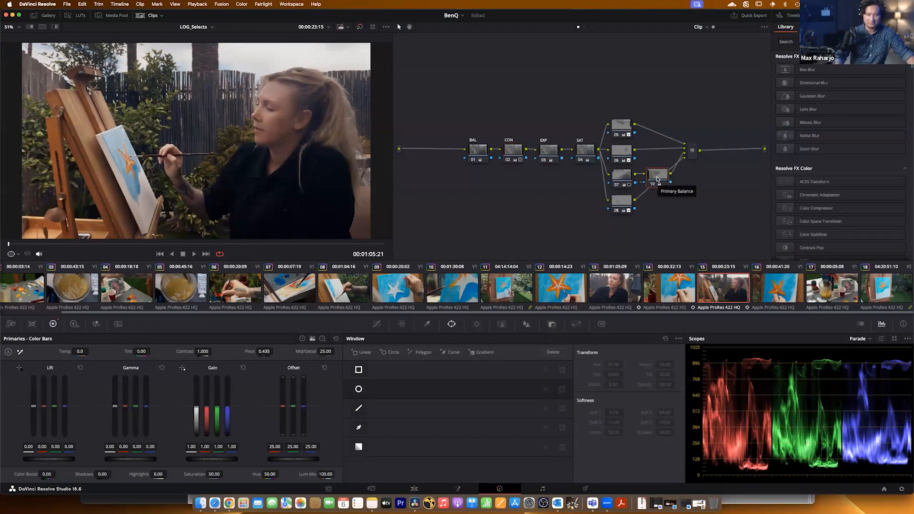
pyautogui.moveTo(692, 150); pyautogui.dragTo(683, 152)
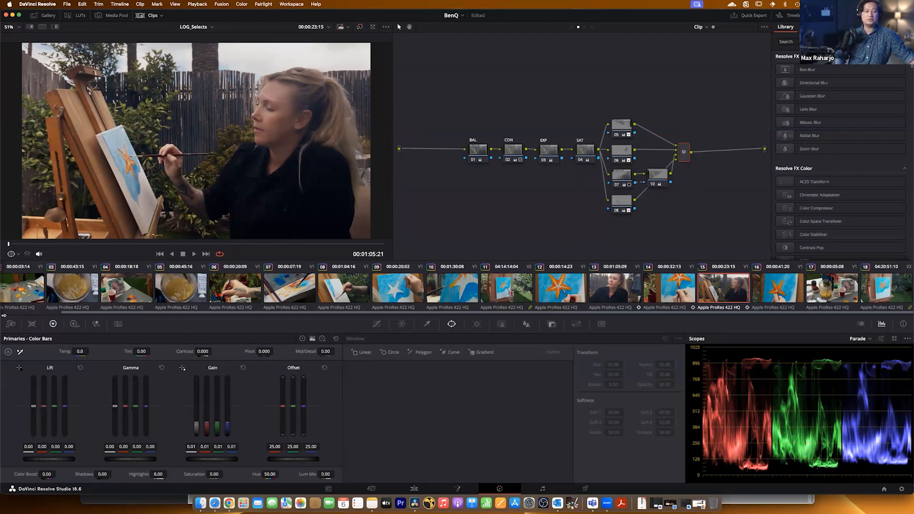
pyautogui.moveTo(70, 313); pyautogui.dragTo(4, 313)
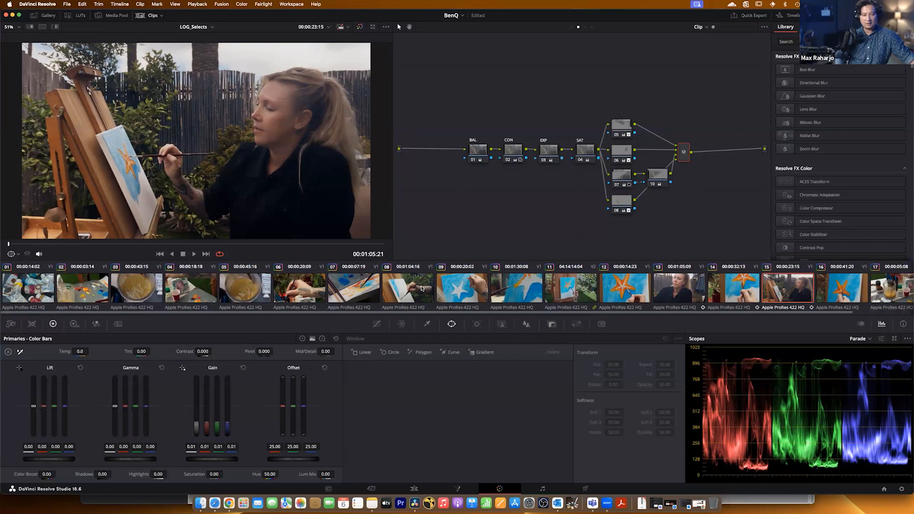
pyautogui.hscroll(3, 514, 309)
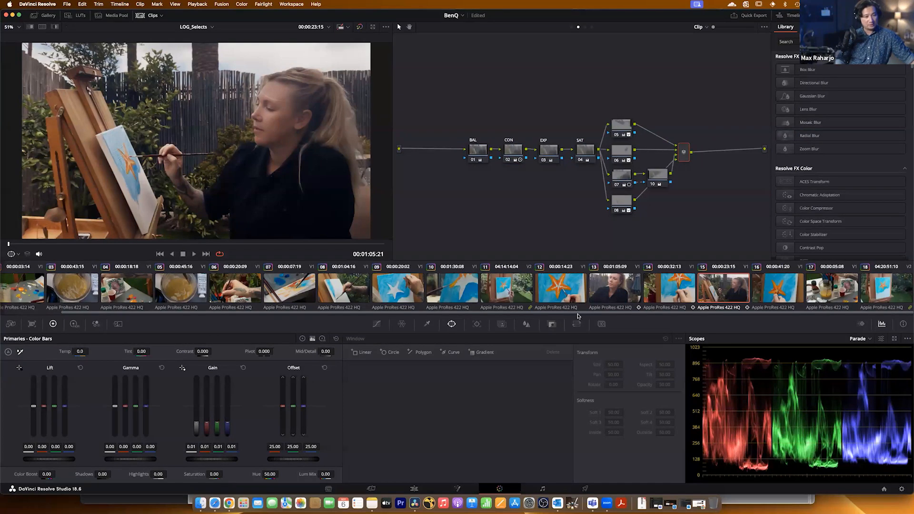
pyautogui.moveTo(686, 154); pyautogui.dragTo(693, 153)
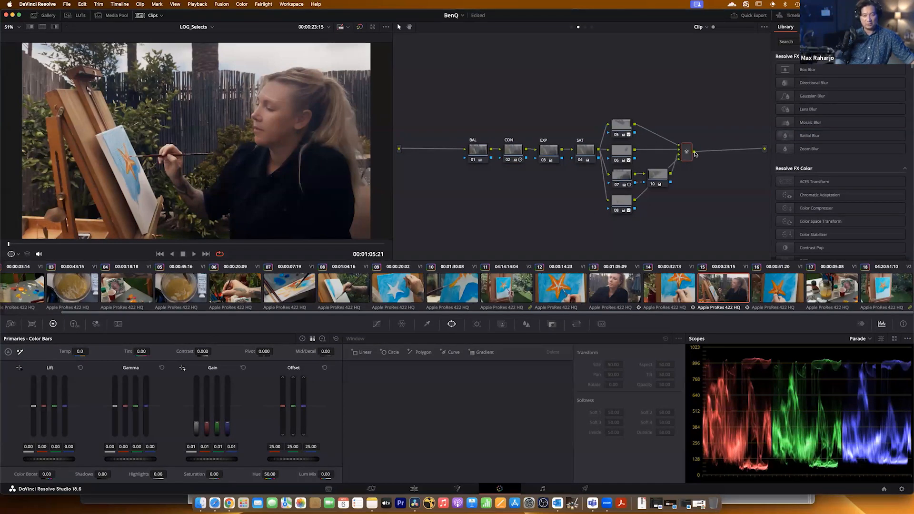
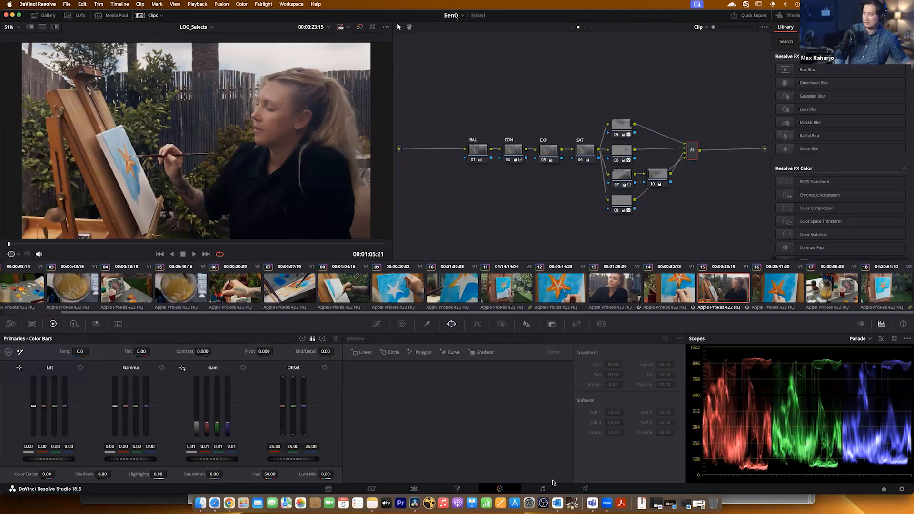
# Save the project, open LOG_Selects for delivery, and place the playhead near the start at 00:00:01:03.
pyautogui.press('super+s')
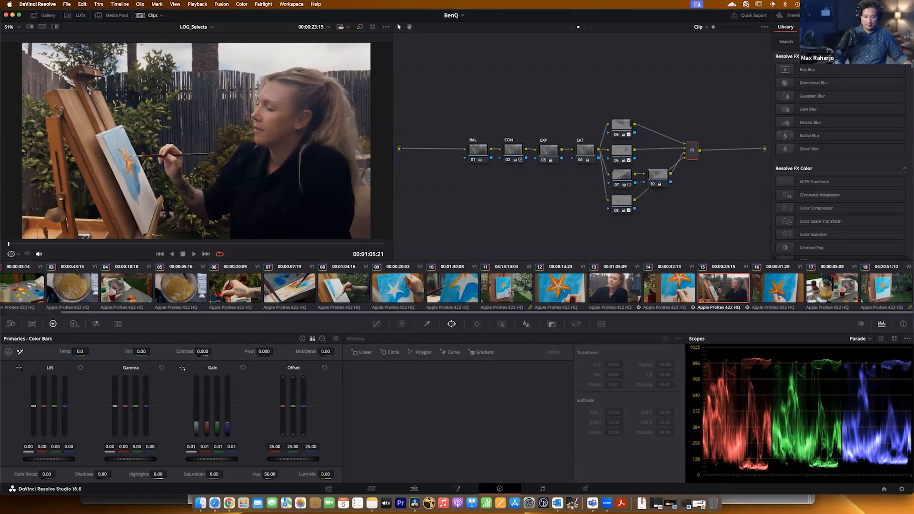
pyautogui.click(584, 489)
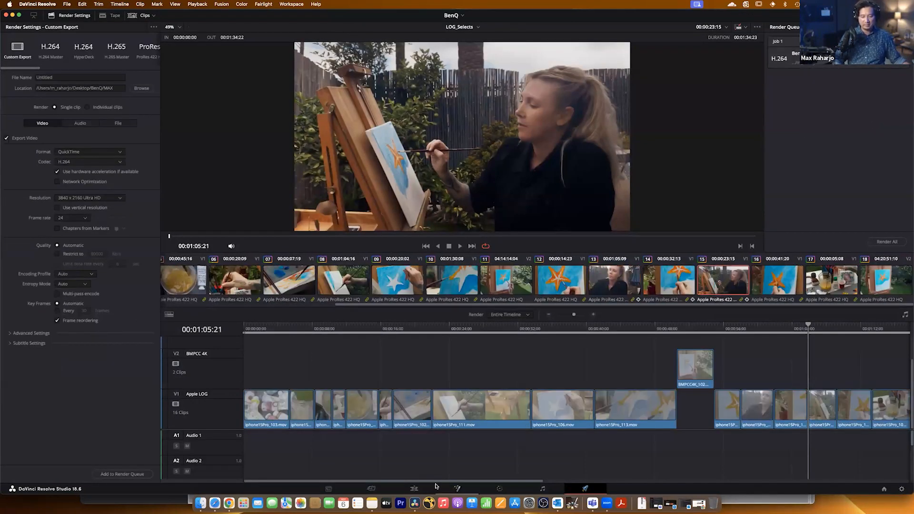
pyautogui.moveTo(434, 481); pyautogui.dragTo(304, 466)
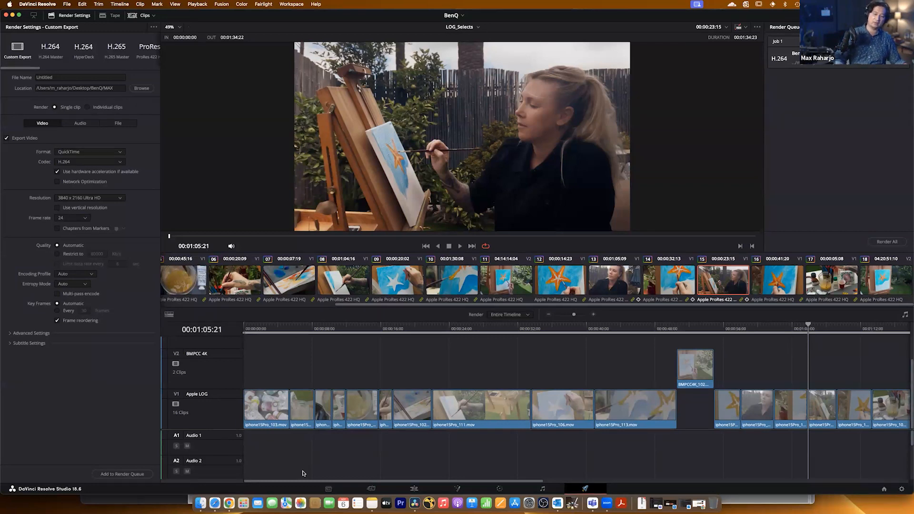
pyautogui.click(244, 326)
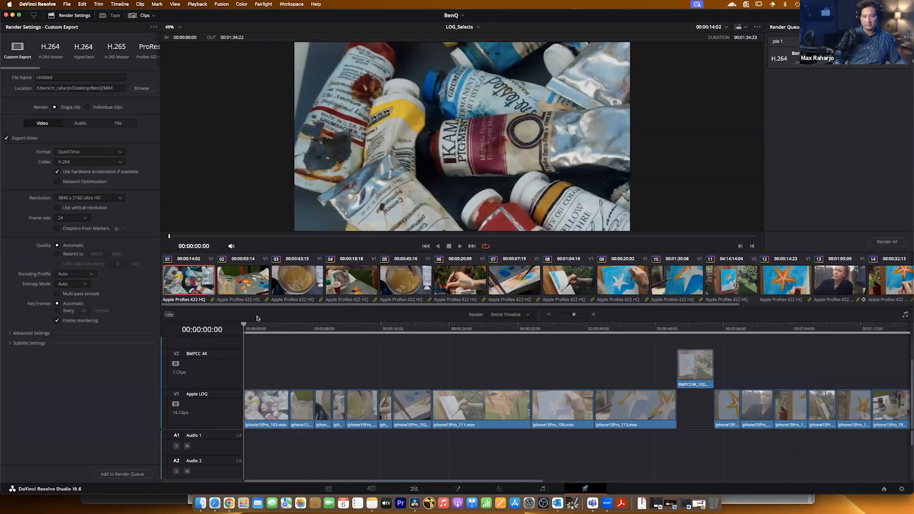
pyautogui.moveTo(269, 327); pyautogui.dragTo(253, 328)
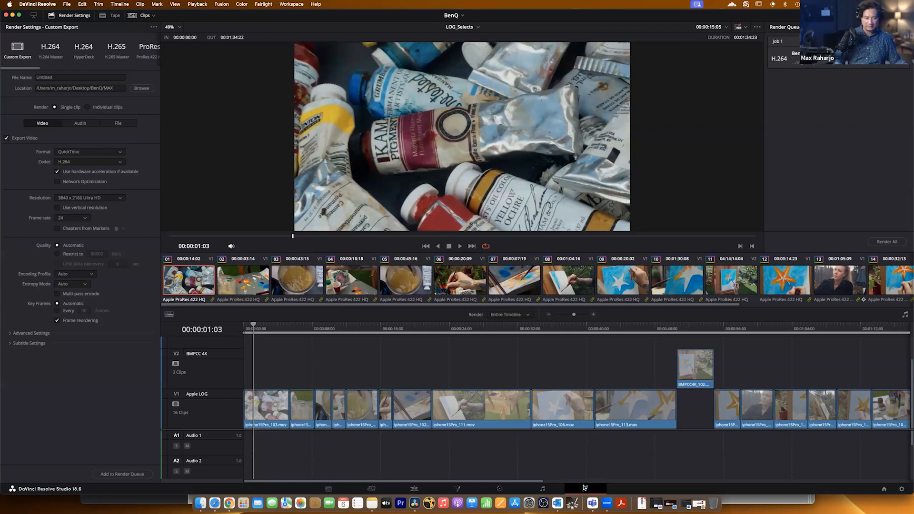
# Choose the H.264 Master render preset, name the file Painting, and set the MAX folder as its location.
pyautogui.click(50, 55)
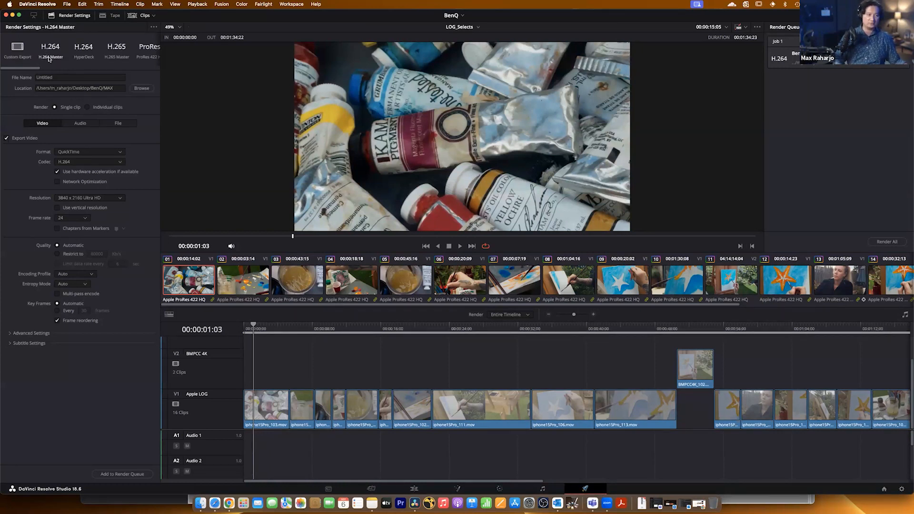
pyautogui.moveTo(67, 80); pyautogui.dragTo(36, 72)
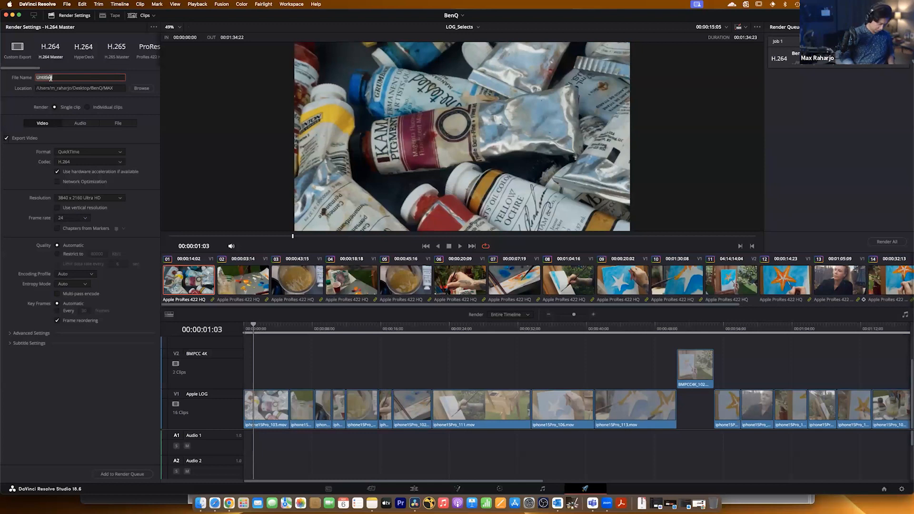
pyautogui.press('BackSpace')
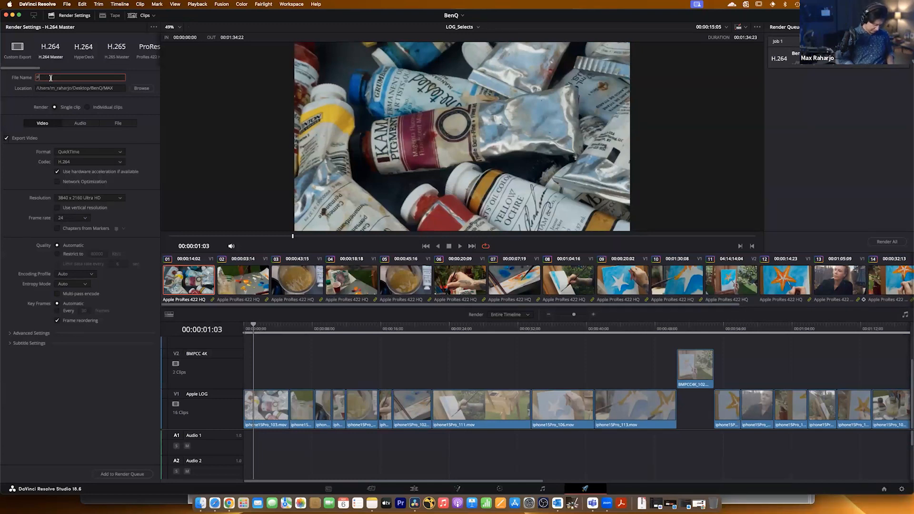
pyautogui.write('Painting')
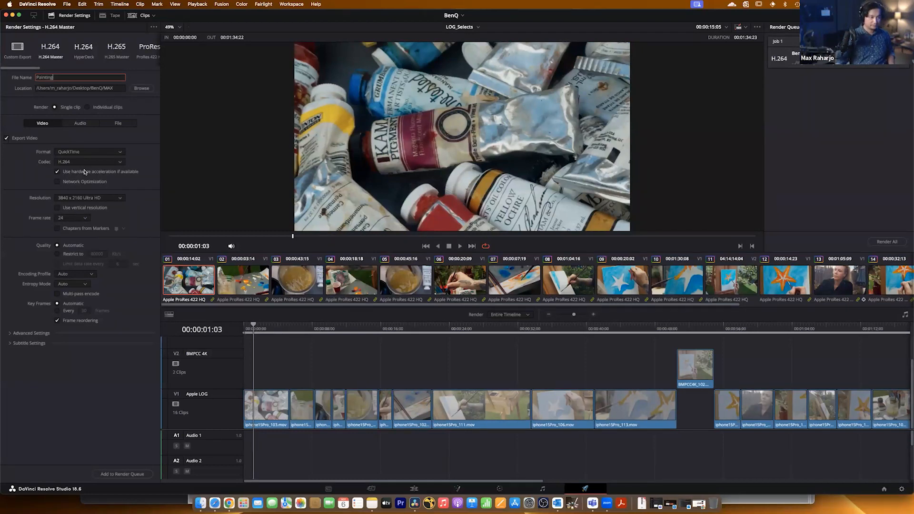
pyautogui.click(142, 87)
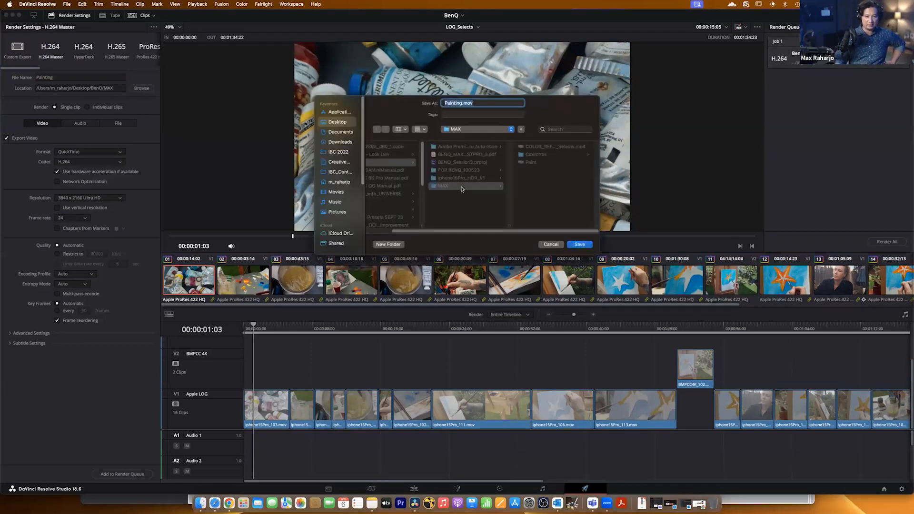
pyautogui.click(583, 246)
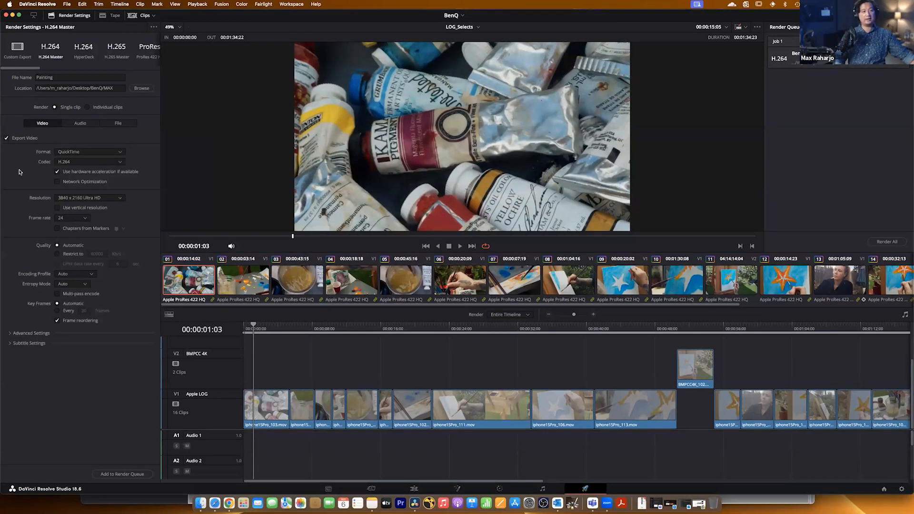
# Look through the available export formats and encoding profiles without changing either.
pyautogui.click(88, 153)
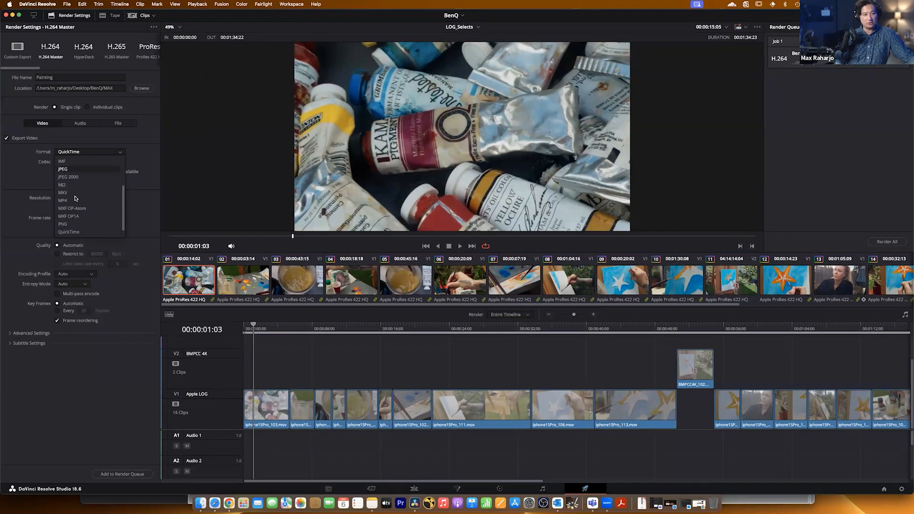
pyautogui.click(124, 143)
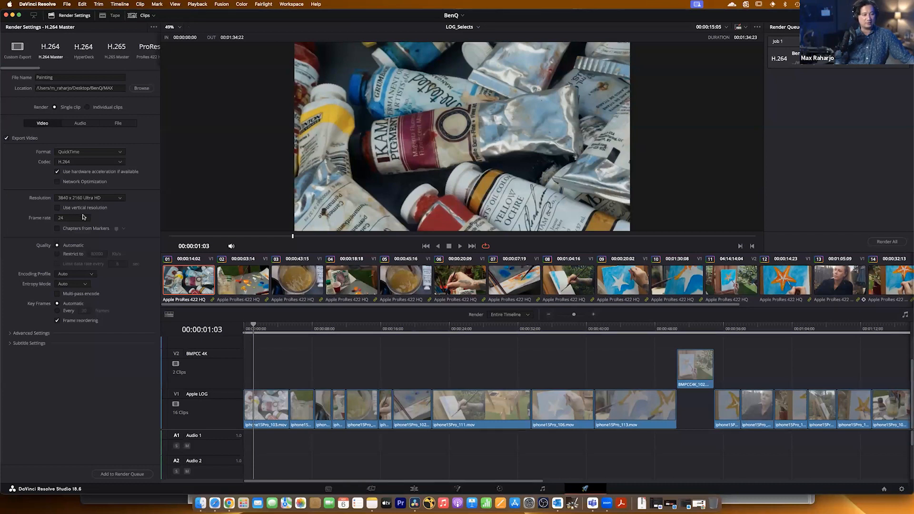
pyautogui.click(79, 277)
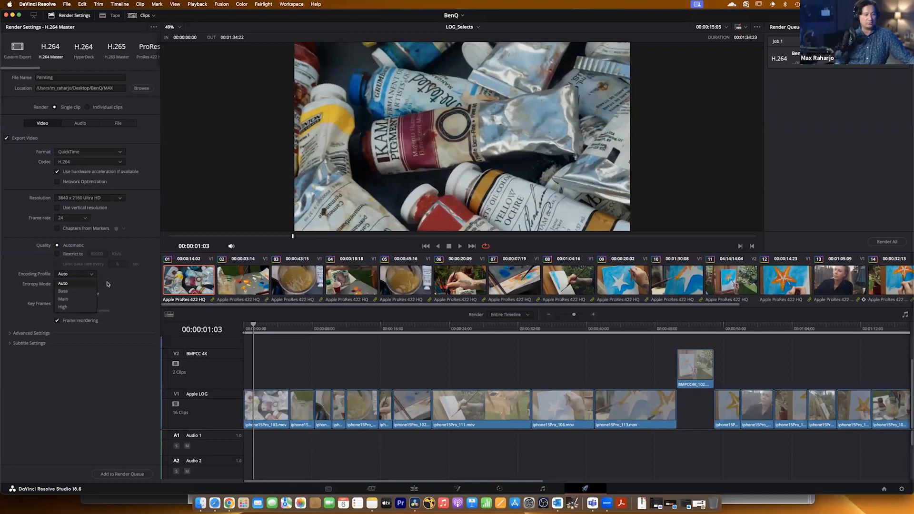
pyautogui.click(126, 280)
# Expand the advanced render settings and examine the Color Space Tag options.
pyautogui.click(10, 334)
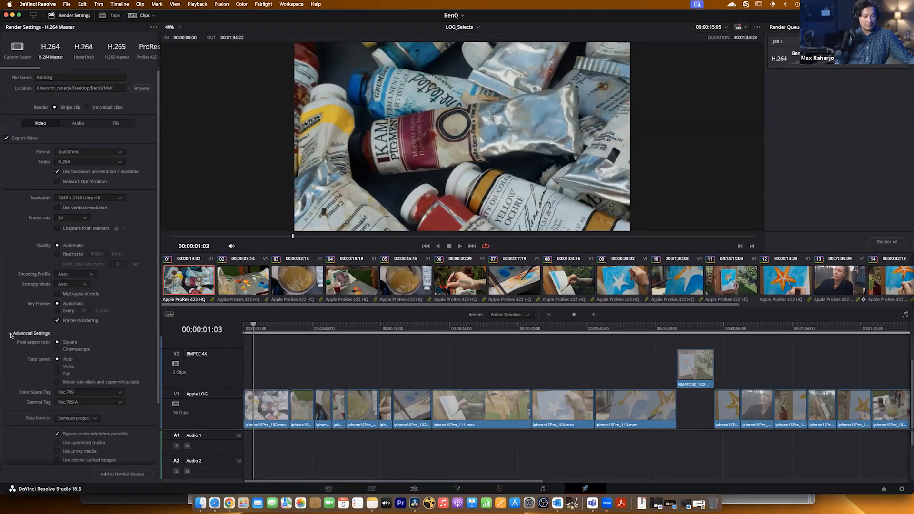
pyautogui.click(89, 392)
pyautogui.click(18, 370)
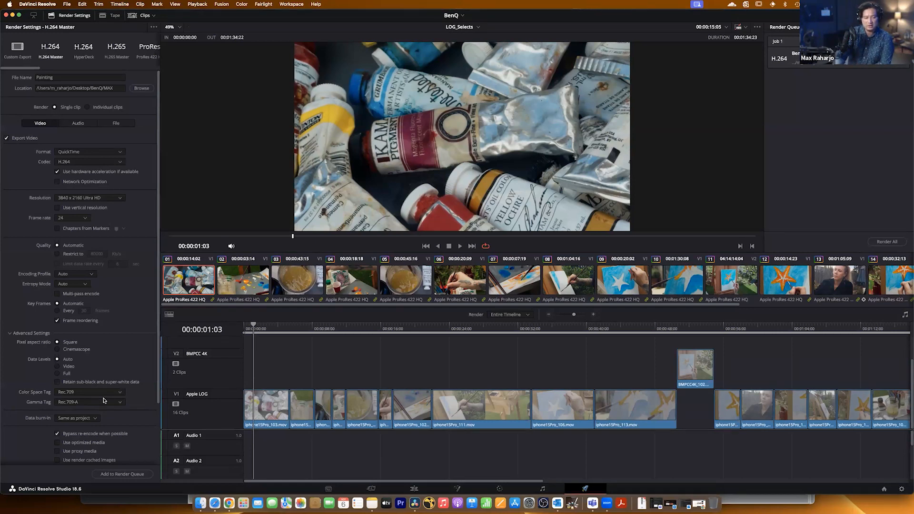
pyautogui.click(82, 393)
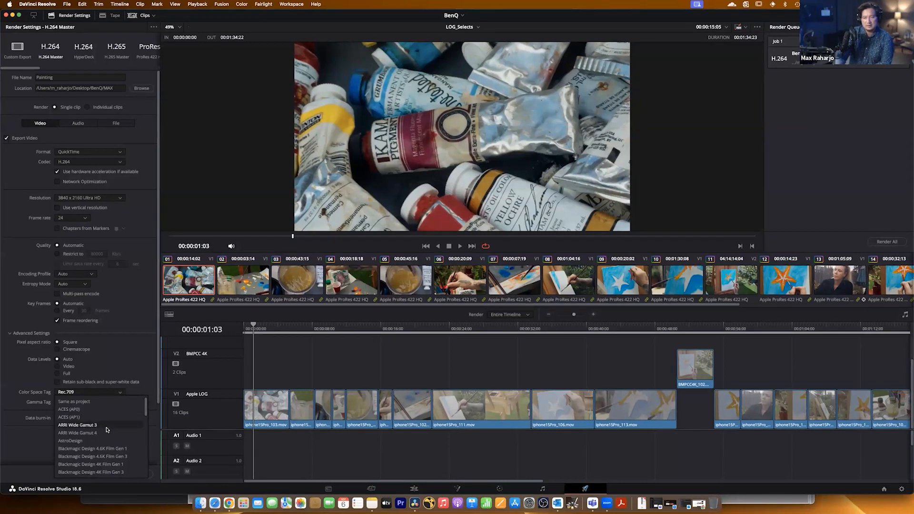
pyautogui.scroll(-1, 106, 430)
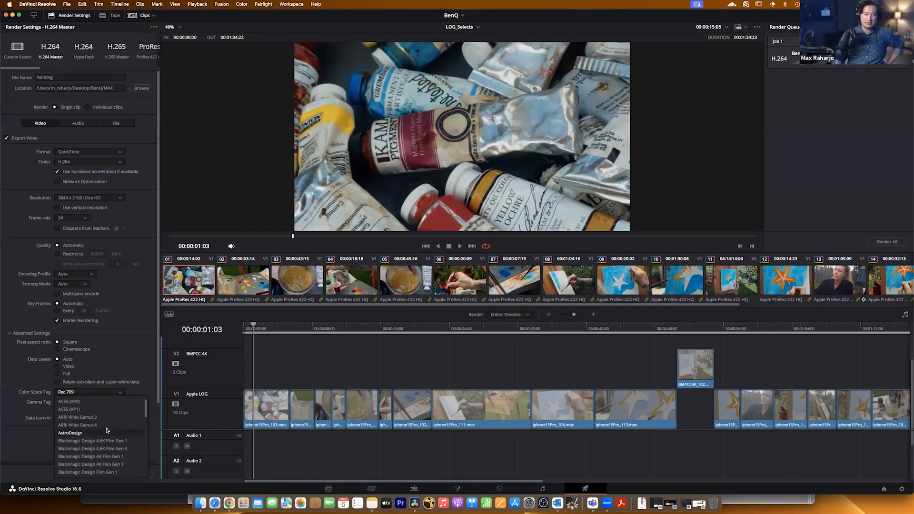
pyautogui.click(126, 361)
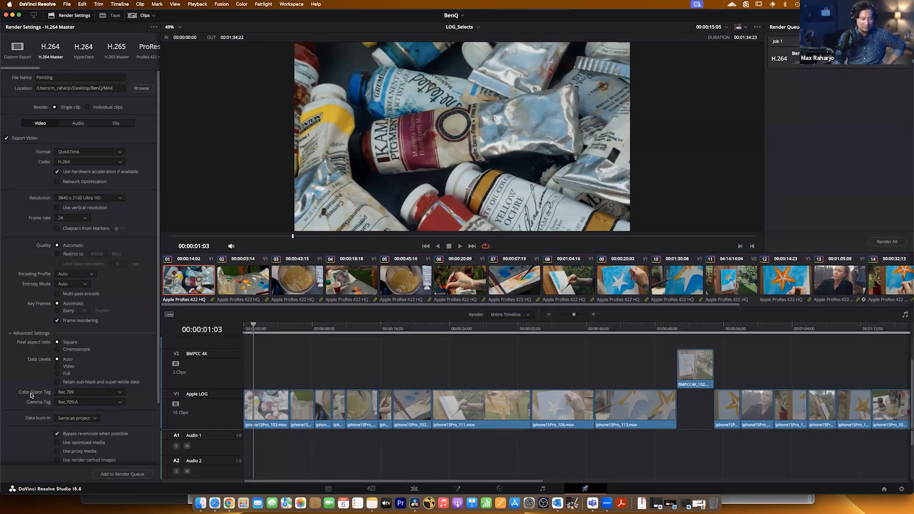
pyautogui.click(87, 394)
pyautogui.click(87, 393)
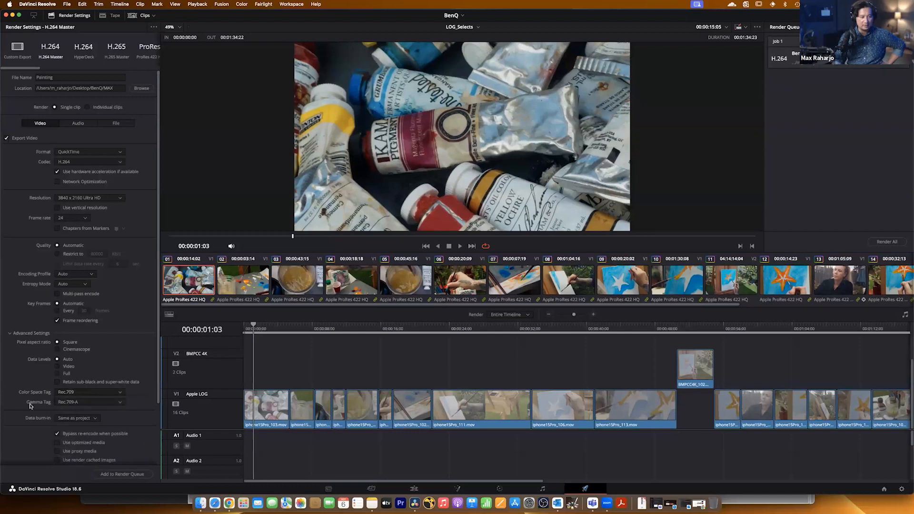
# Try Gamma 2.4 as the gamma tag, and restore it to Rec.709-A.
pyautogui.click(105, 404)
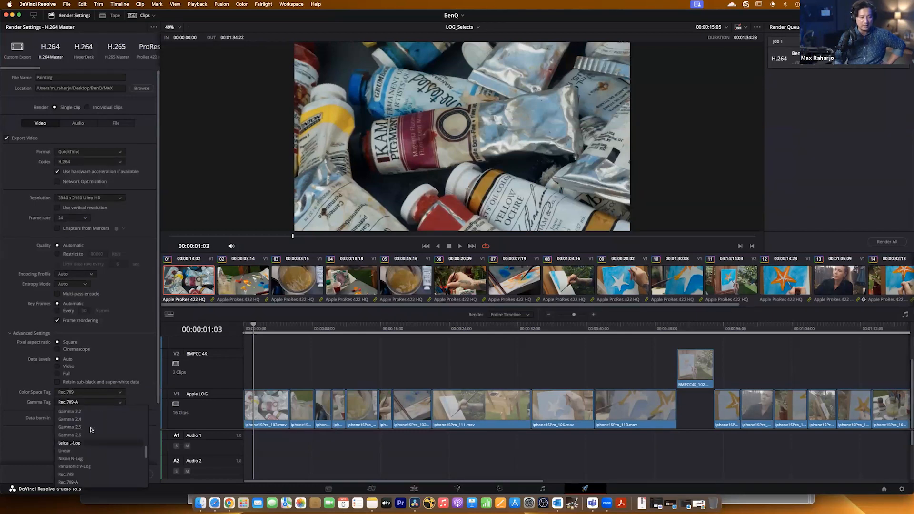
pyautogui.click(91, 419)
pyautogui.click(93, 403)
pyautogui.scroll(-3, 88, 436)
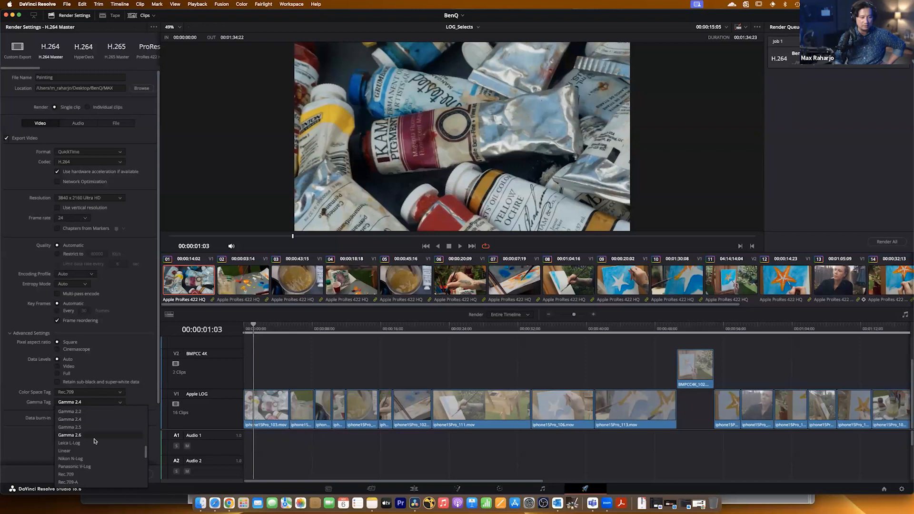
pyautogui.scroll(2, 85, 438)
pyautogui.click(83, 437)
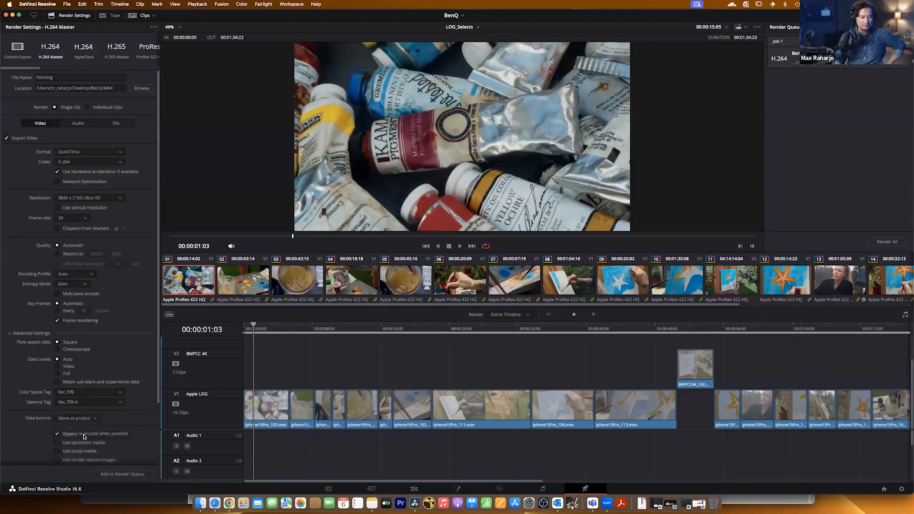
# Add the LOG_Selects export named Painting to the render queue, and remove that job again.
pyautogui.scroll(-5, 55, 456)
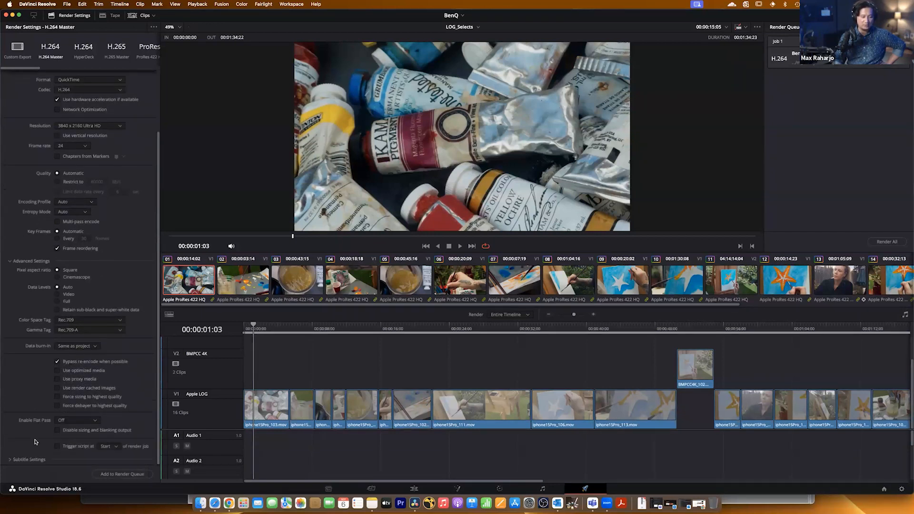
pyautogui.click(118, 473)
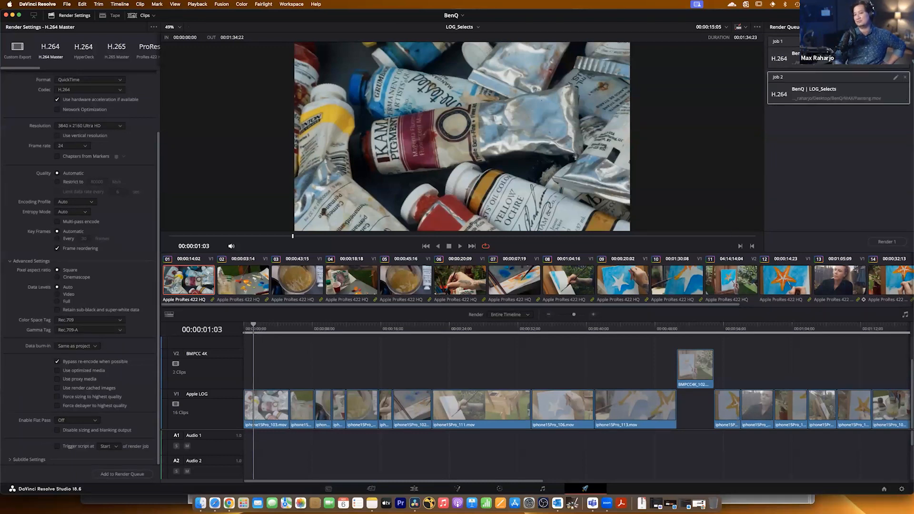
pyautogui.click(905, 77)
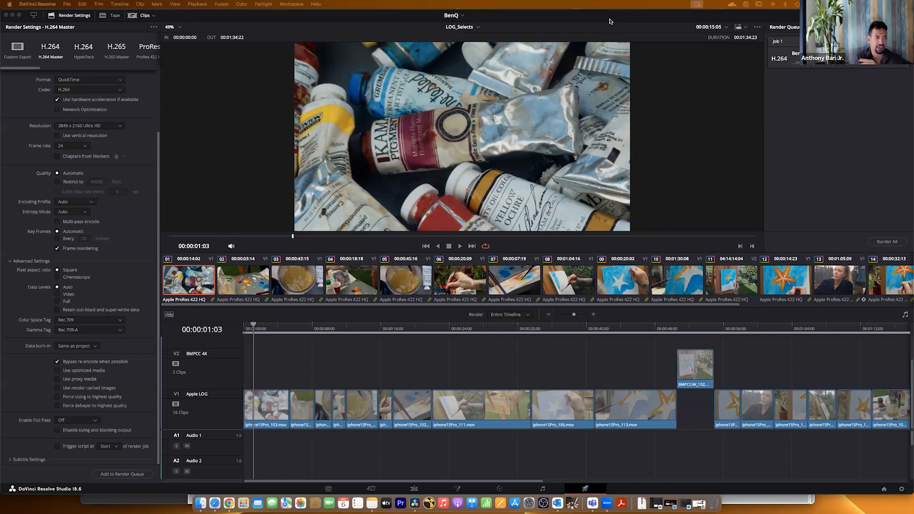
# Open LOG_Selects on the Edit page and review the starfish painting shots between about 00:00:47 and 00:00:52.
pyautogui.click(414, 490)
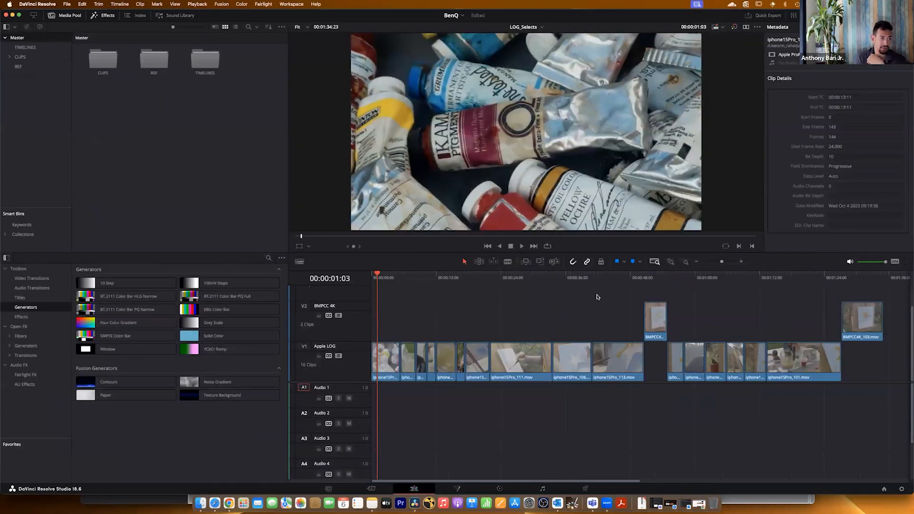
pyautogui.click(634, 278)
pyautogui.press('space')
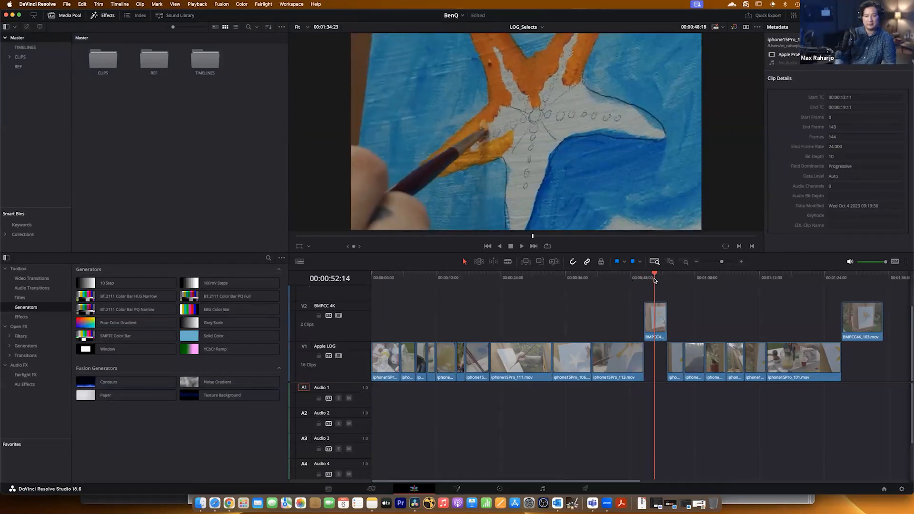
pyautogui.click(629, 278)
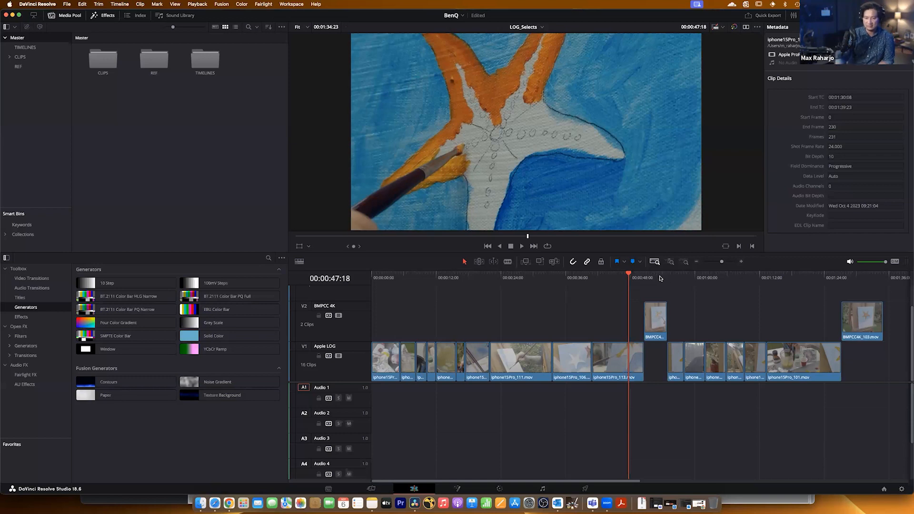
pyautogui.moveTo(641, 277)
pyautogui.mouseDown()
pyautogui.moveTo(657, 277)
pyautogui.moveTo(626, 279)
pyautogui.mouseUp()
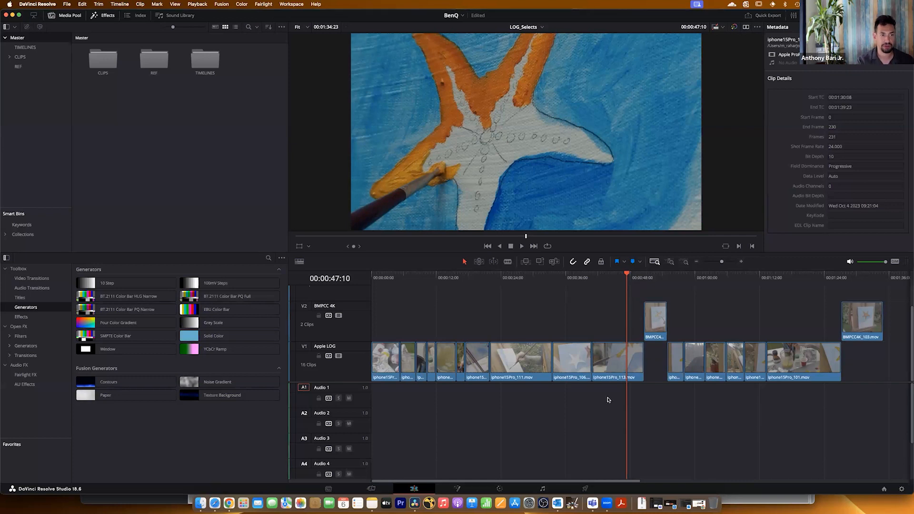
# Switch to Finder, select the Paint item in the MAX folder, and preview it.
pyautogui.click(200, 504)
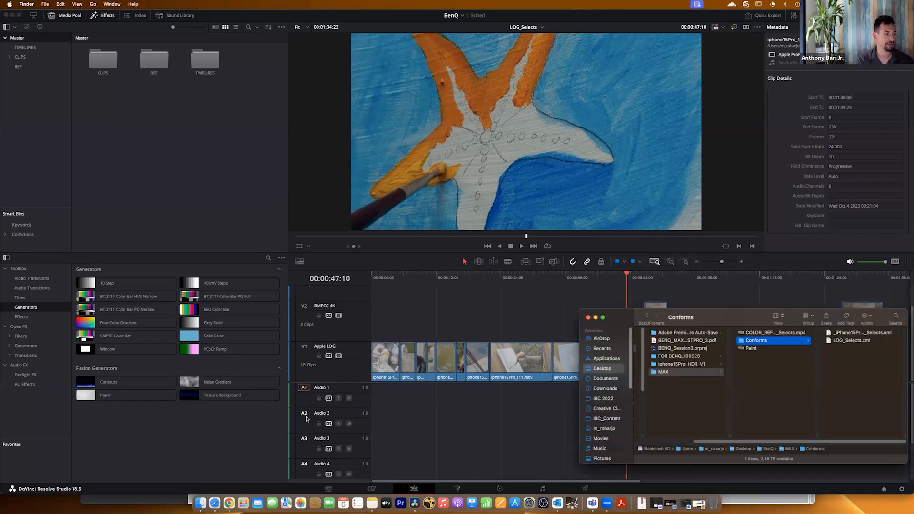
pyautogui.click(759, 353)
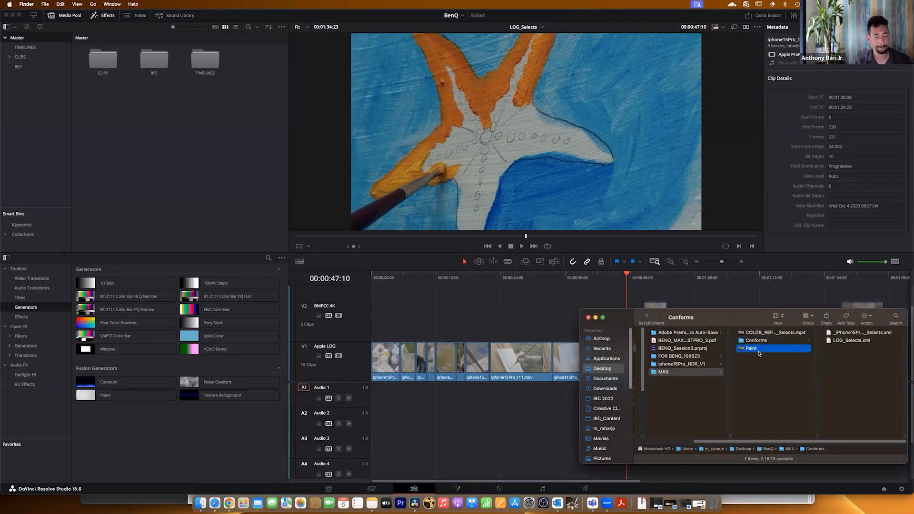
pyautogui.press('space')
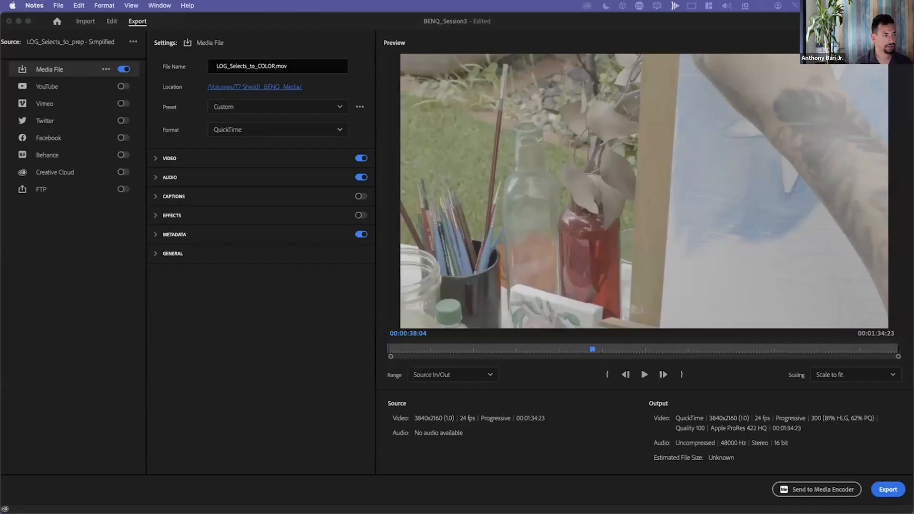
# Switch to the BENQ_MAXON_POSTPRO_3.pdf preview in Finder, move its window fully into view, and show it full screen.
pyautogui.press('super+Tab')
pyautogui.press('super+Tab')
pyautogui.press('super+Tab')
pyautogui.press('super+Tab')
pyautogui.press('super+Tab')
pyautogui.press('super+Tab')
pyautogui.press('super+Tab')
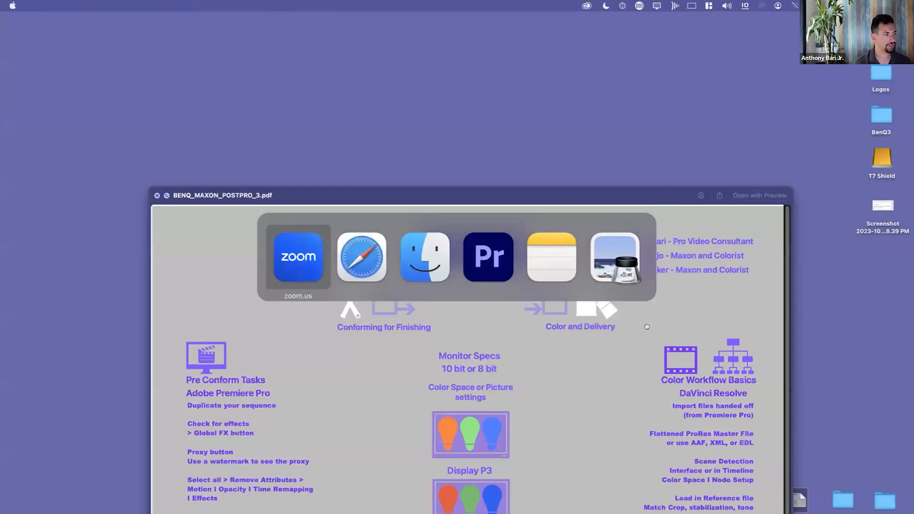
pyautogui.moveTo(568, 195); pyautogui.dragTo(545, 25)
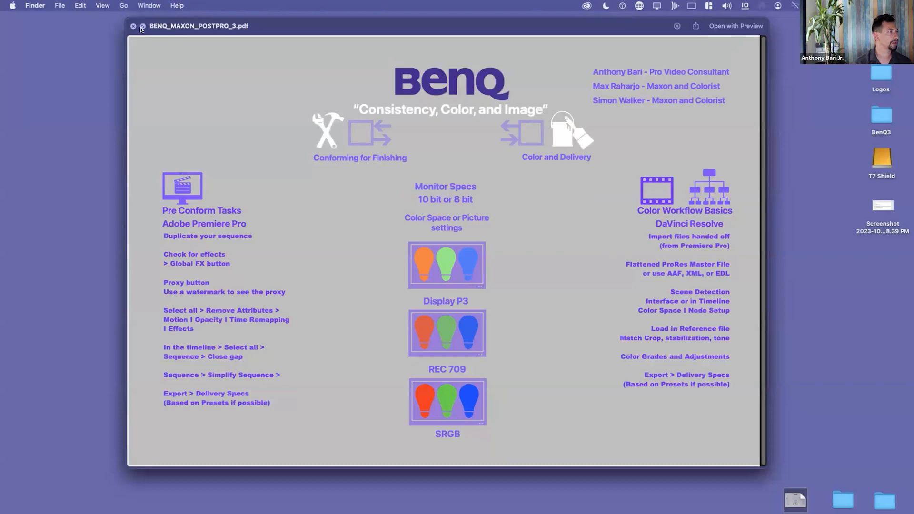
pyautogui.click(142, 26)
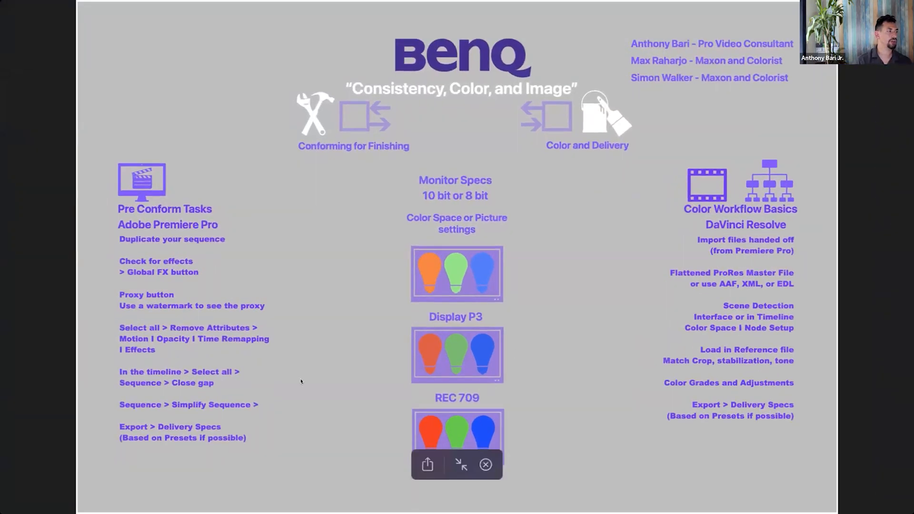